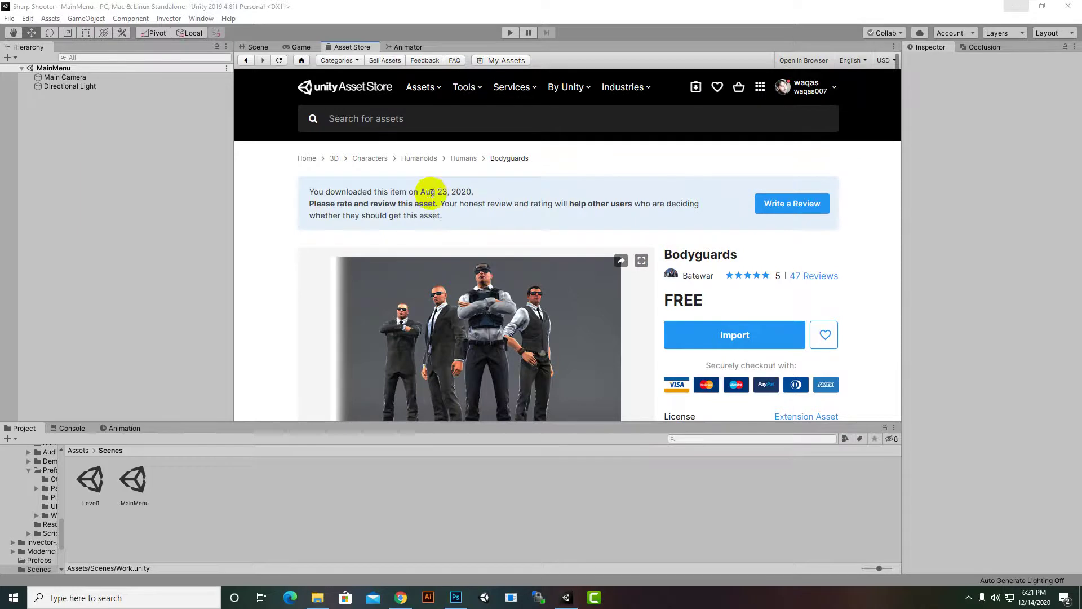
# - Create a new scene named WorkScene in the Scenes folder and open it
pyautogui.click(257, 47)
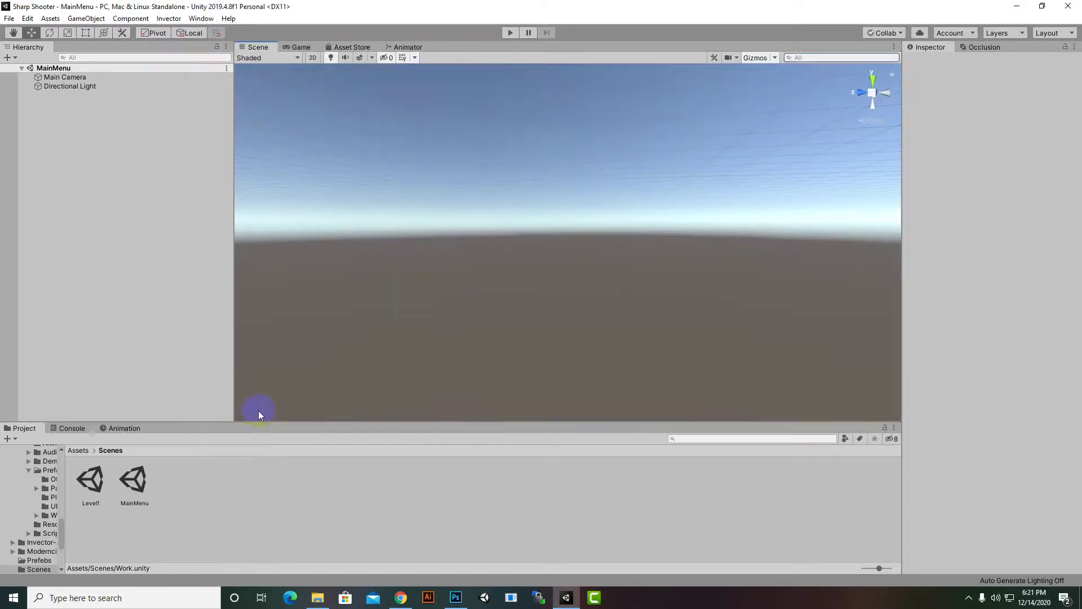
pyautogui.rightClick(203, 495)
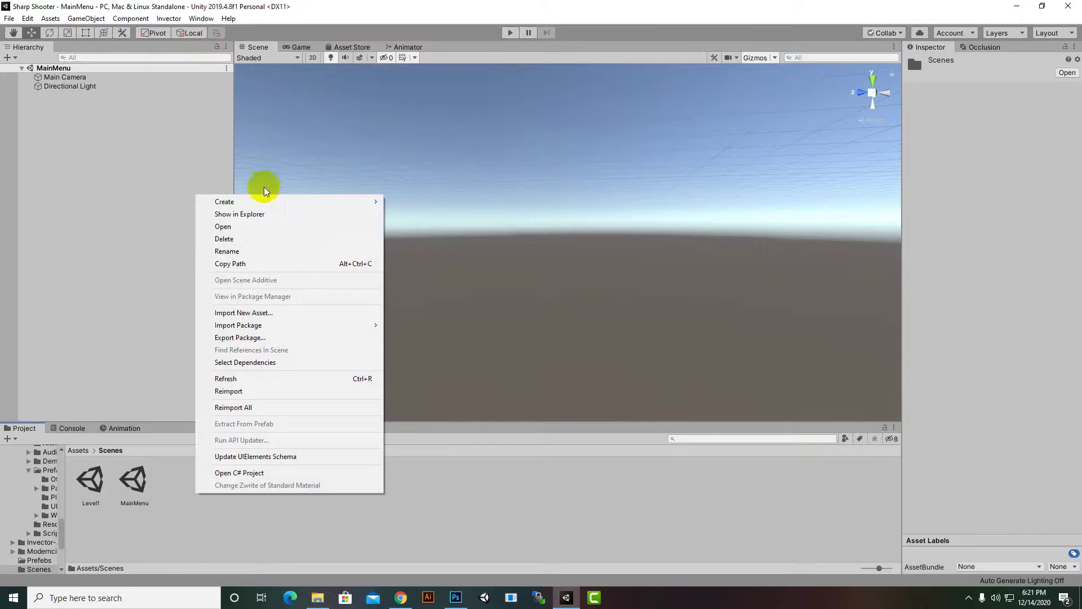
pyautogui.moveTo(257, 201)
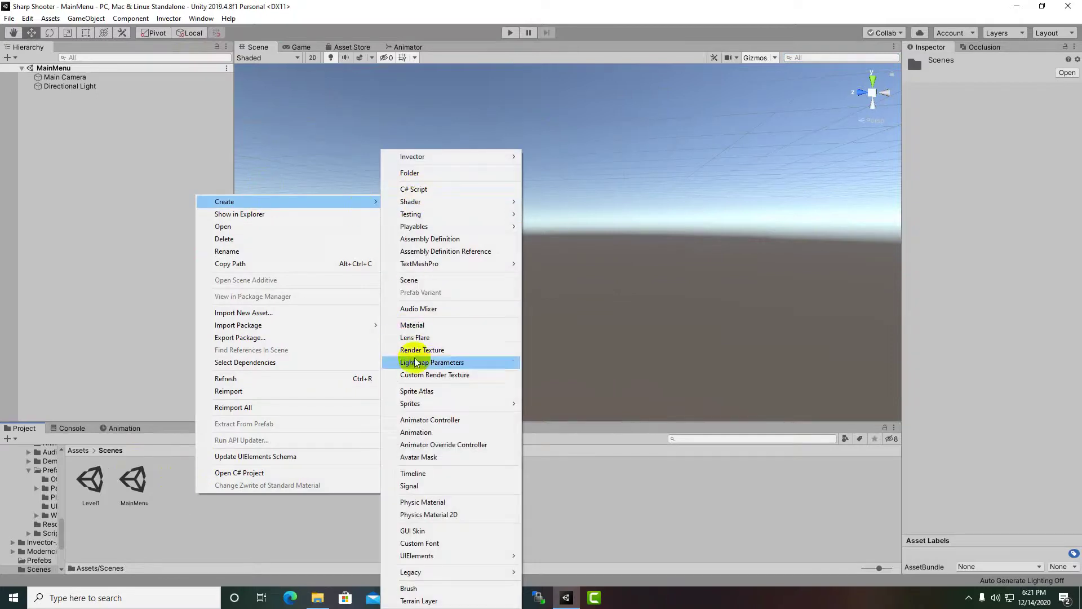
pyautogui.click(431, 285)
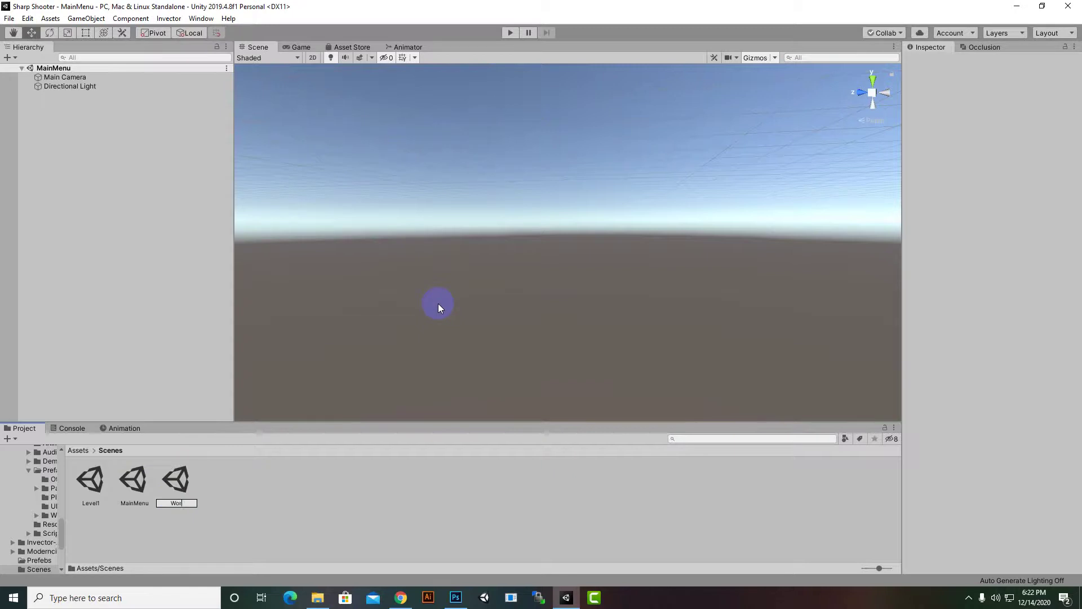
pyautogui.write('ene')
pyautogui.press('Return')
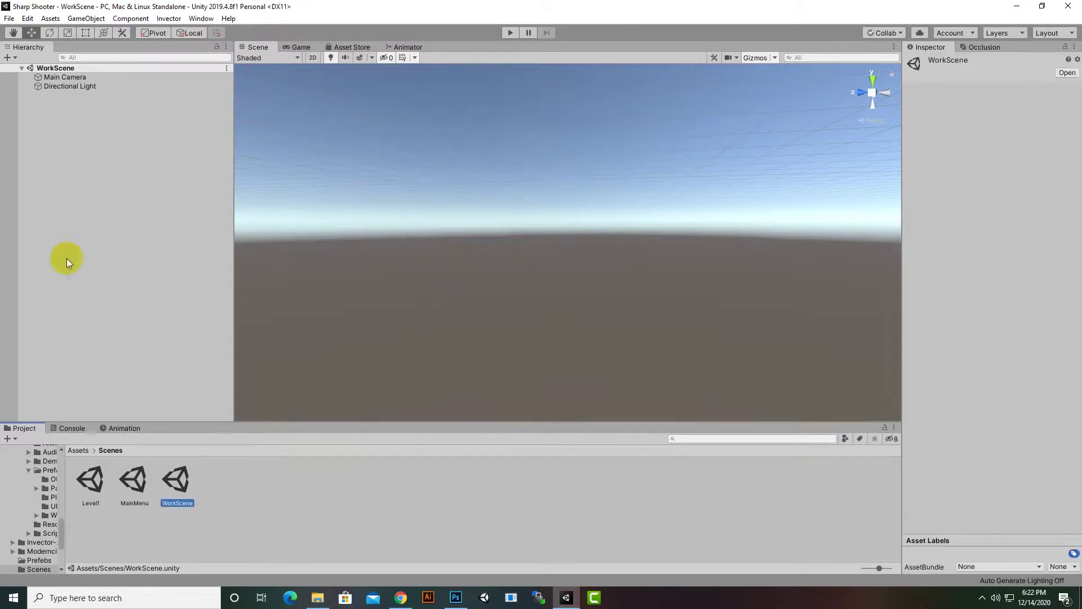
# - Add a 3D plane to the WorkScene scene as a ground surface
pyautogui.click(106, 76)
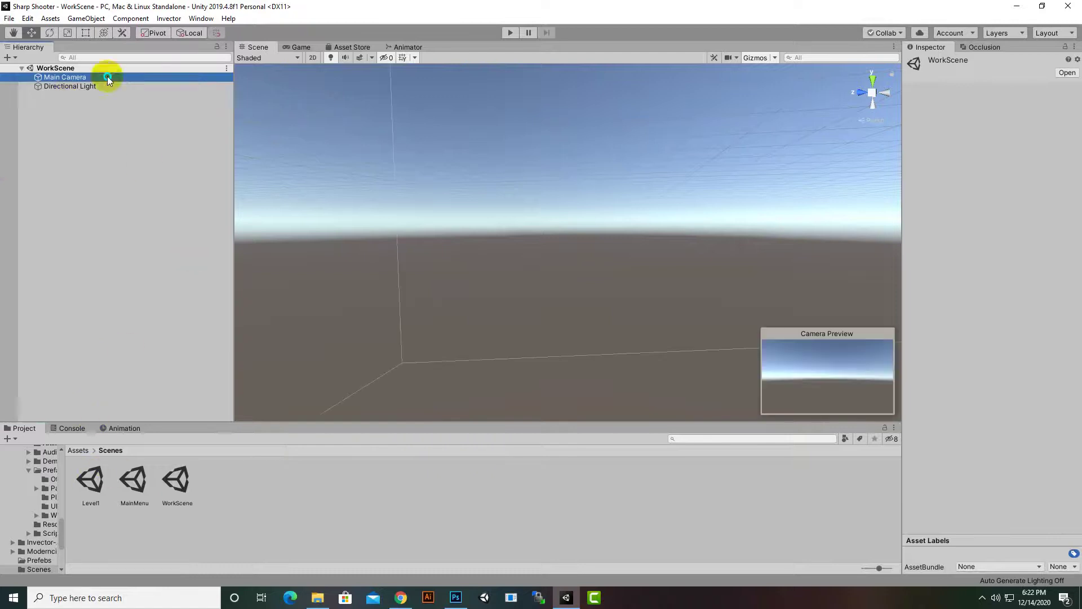
pyautogui.rightClick(92, 79)
pyautogui.click(67, 96)
pyautogui.click(98, 107)
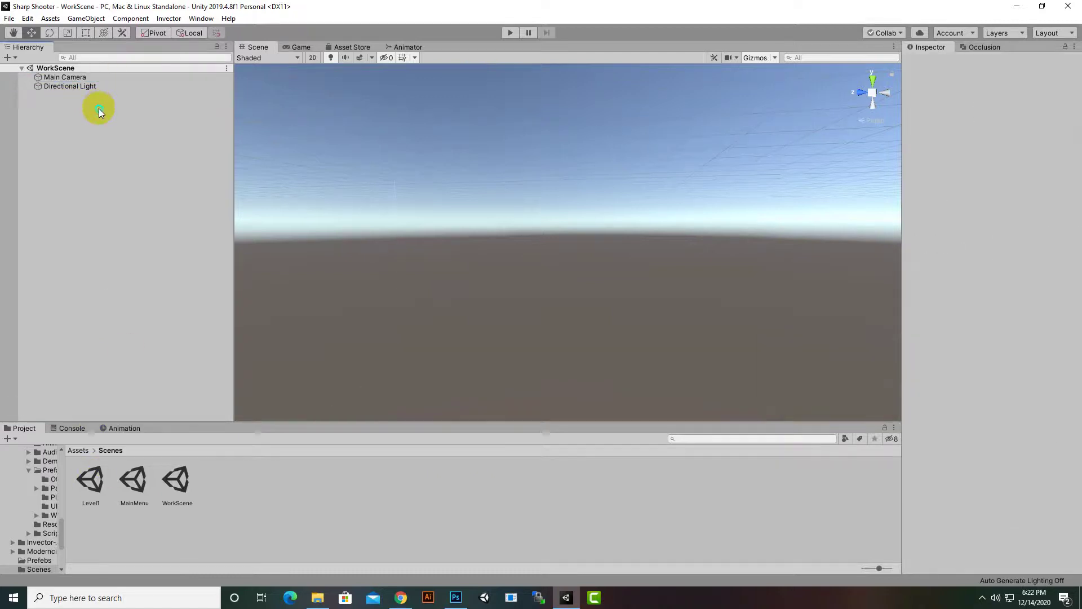
pyautogui.rightClick(98, 107)
pyautogui.moveTo(151, 233)
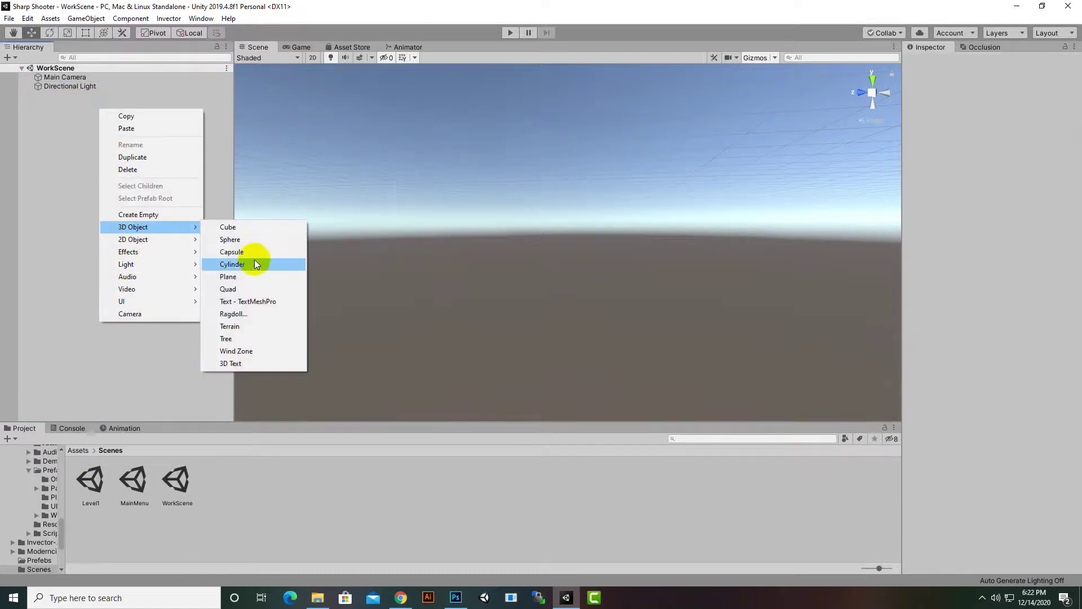
pyautogui.click(239, 276)
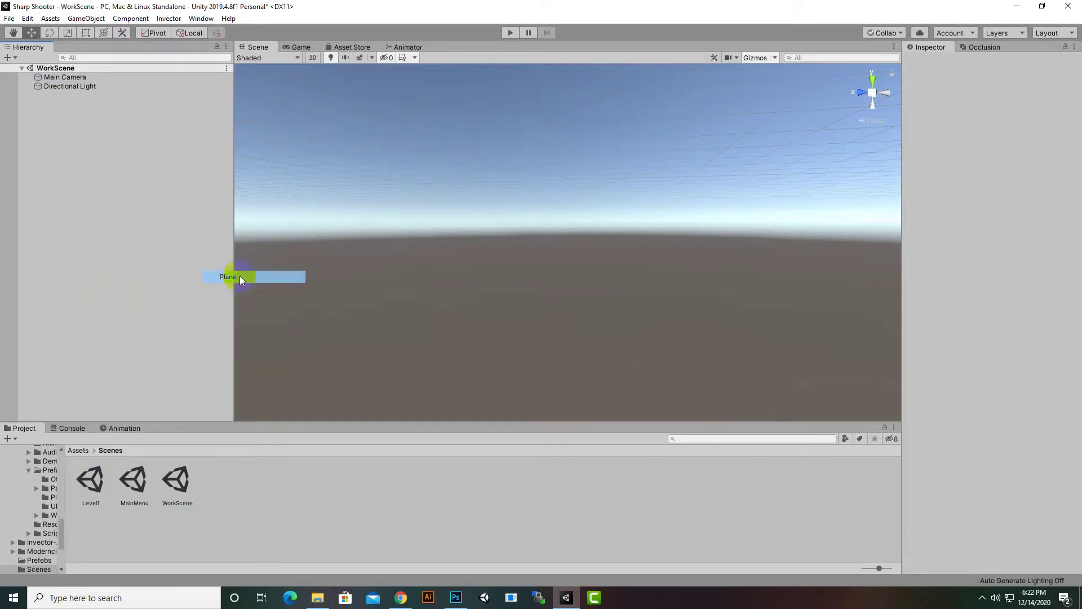
pyautogui.scroll(-2, 524, 371)
pyautogui.moveTo(533, 370); pyautogui.dragTo(534, 431, button='middle')
pyautogui.scroll(-2, 552, 352)
pyautogui.moveTo(560, 371); pyautogui.dragTo(508, 399, button='middle')
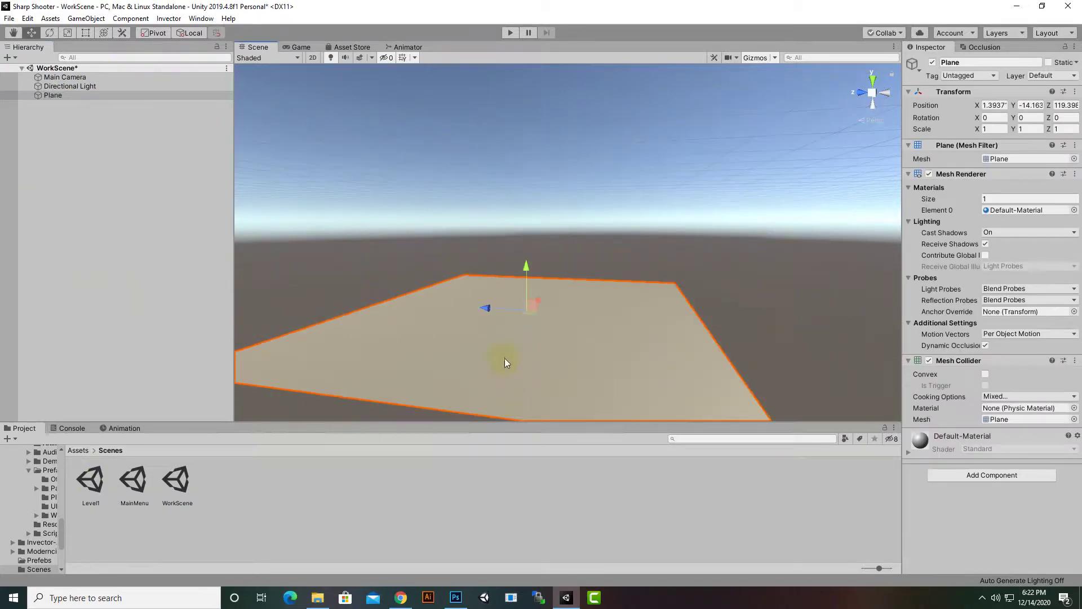
pyautogui.moveTo(782, 301); pyautogui.dragTo(804, 298, button='middle')
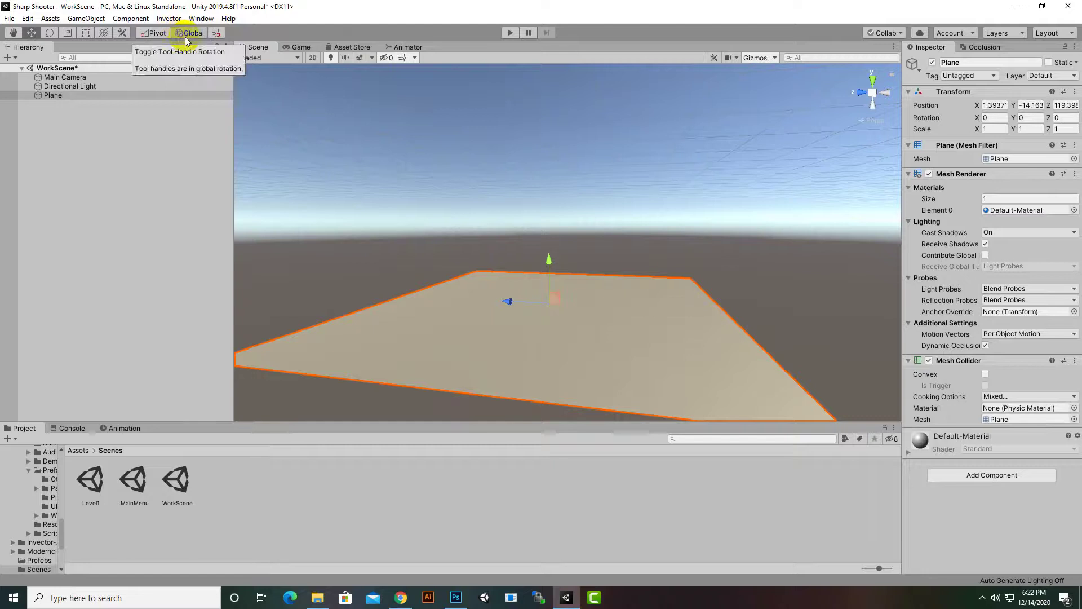
# - Set the environment lighting source to Color in the scene's Lighting settings
pyautogui.click(203, 21)
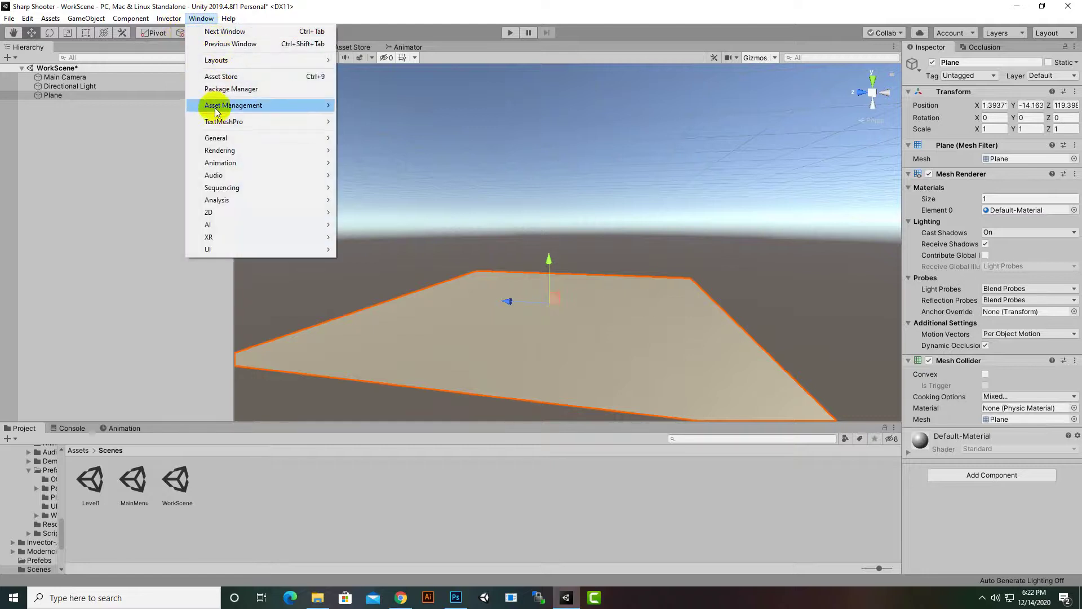
pyautogui.moveTo(214, 153)
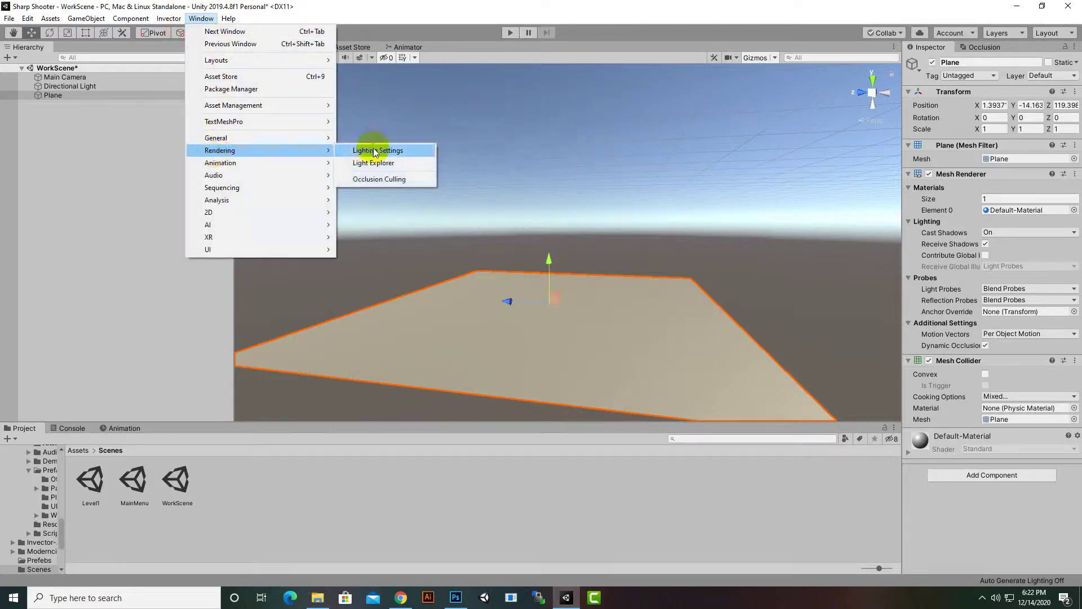
pyautogui.click(374, 150)
pyautogui.click(813, 282)
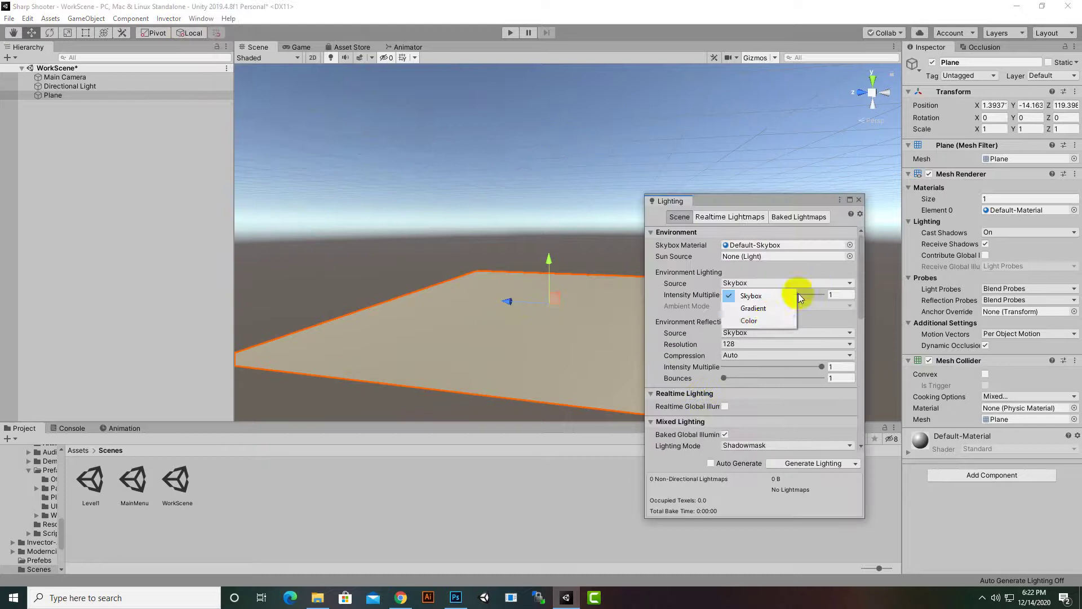
pyautogui.click(771, 319)
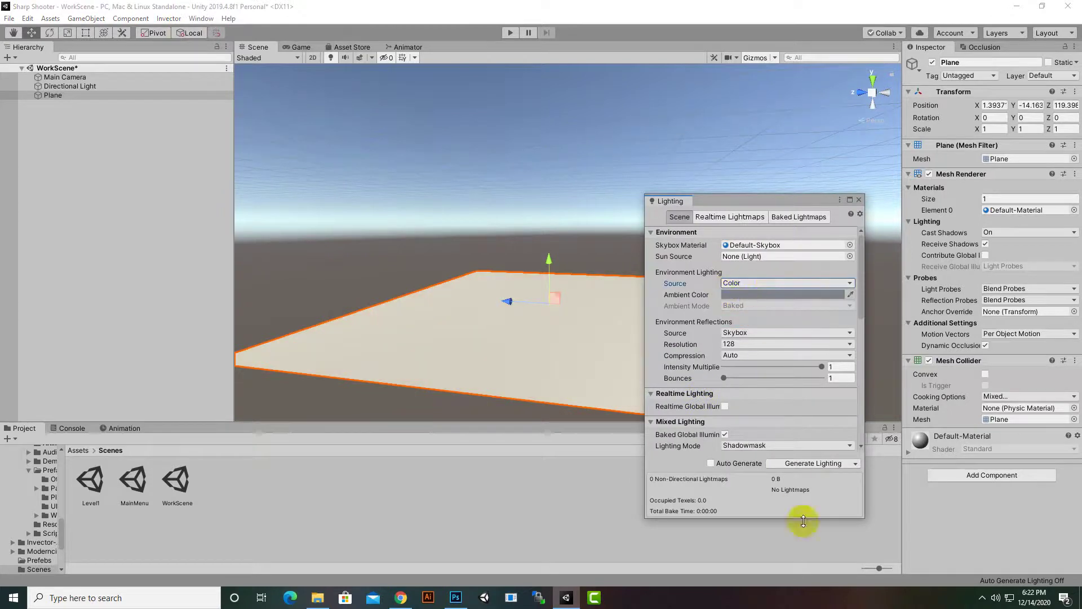
# - Change the ambient color to a very light, nearly white tone and close the Lighting settings
pyautogui.click(774, 294)
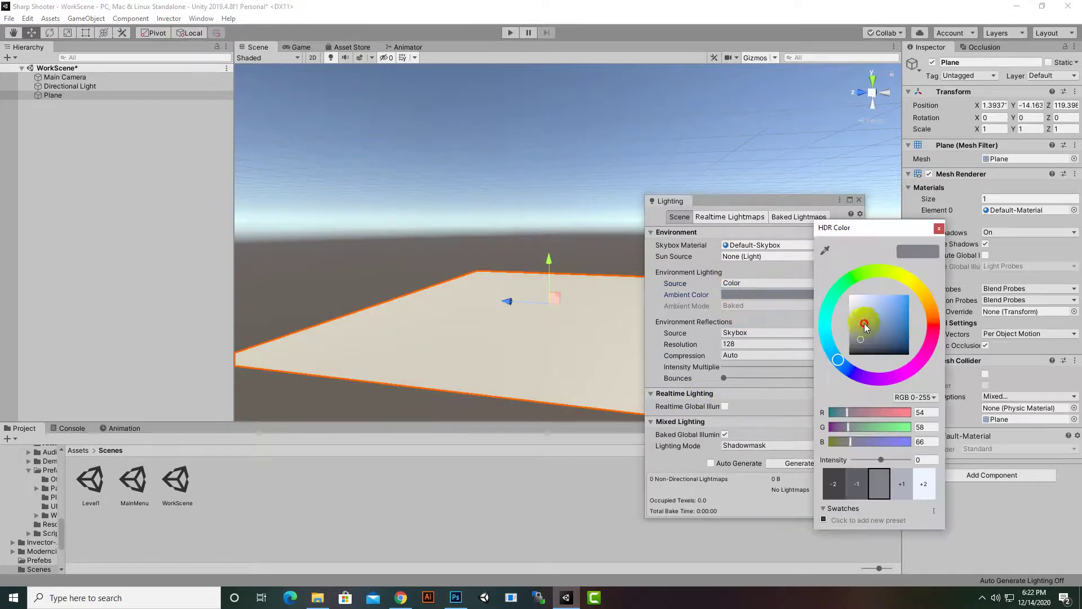
pyautogui.click(850, 315)
pyautogui.click(939, 230)
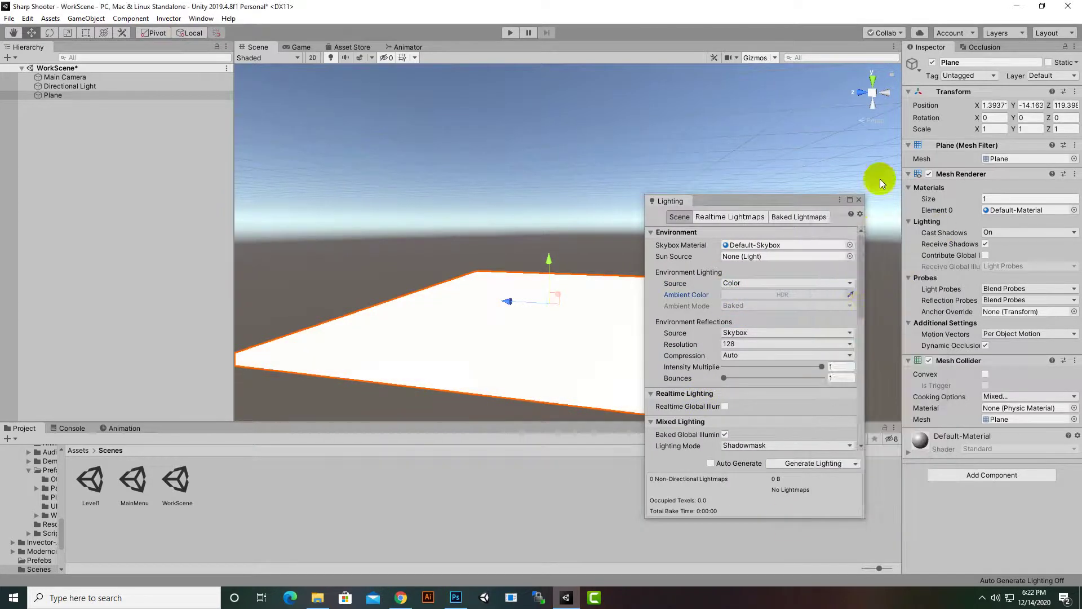
pyautogui.click(859, 200)
pyautogui.scroll(-2, 700, 303)
pyautogui.scroll(2, 700, 304)
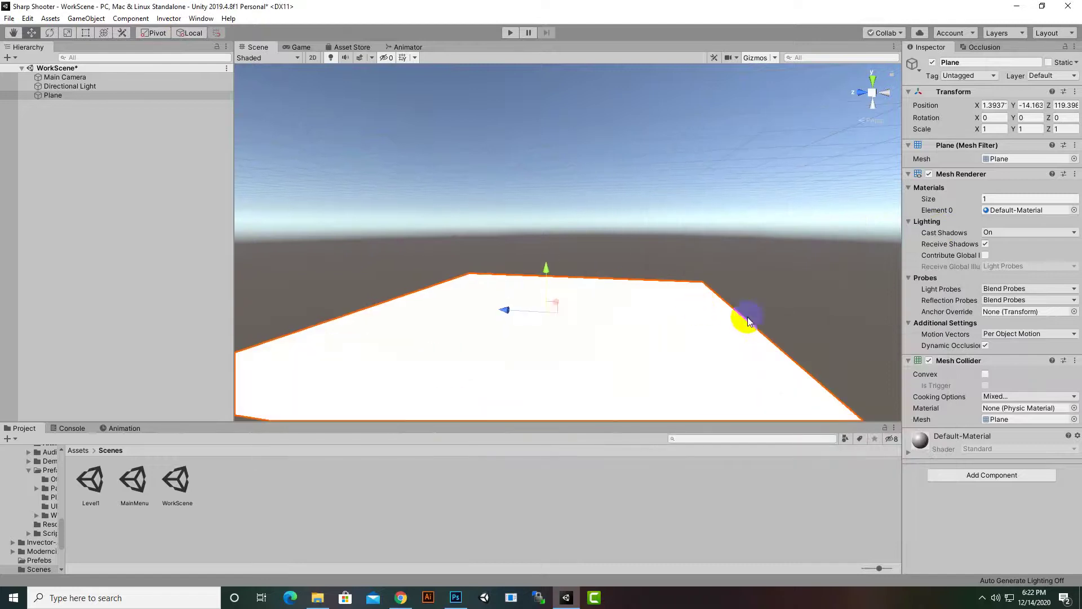
# - Open the Meshes folder inside the BodyGuards asset folder
pyautogui.click(79, 450)
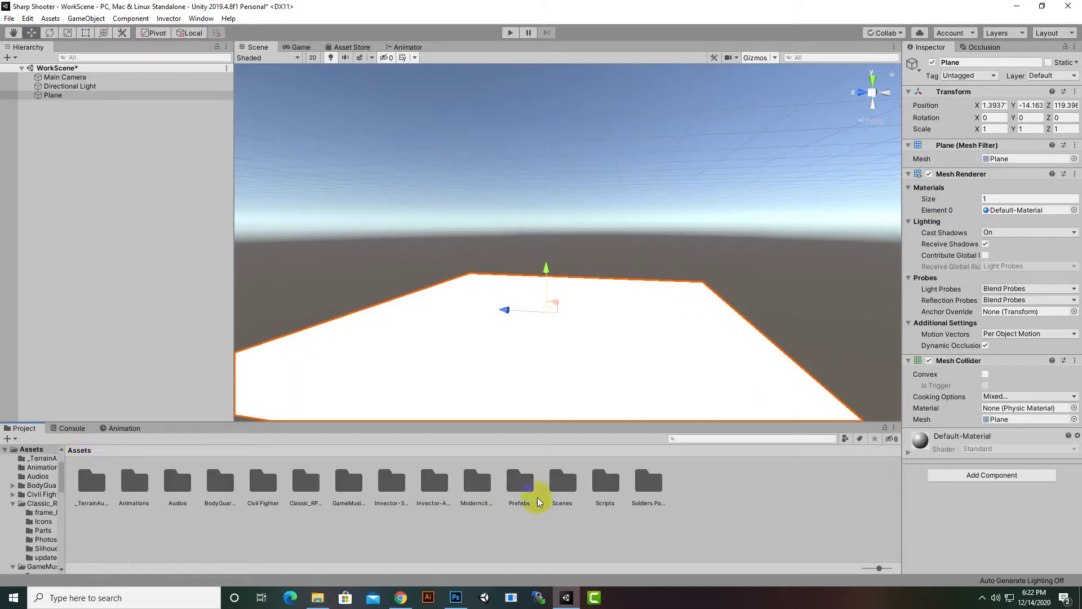
pyautogui.click(220, 490)
pyautogui.doubleClick(220, 485)
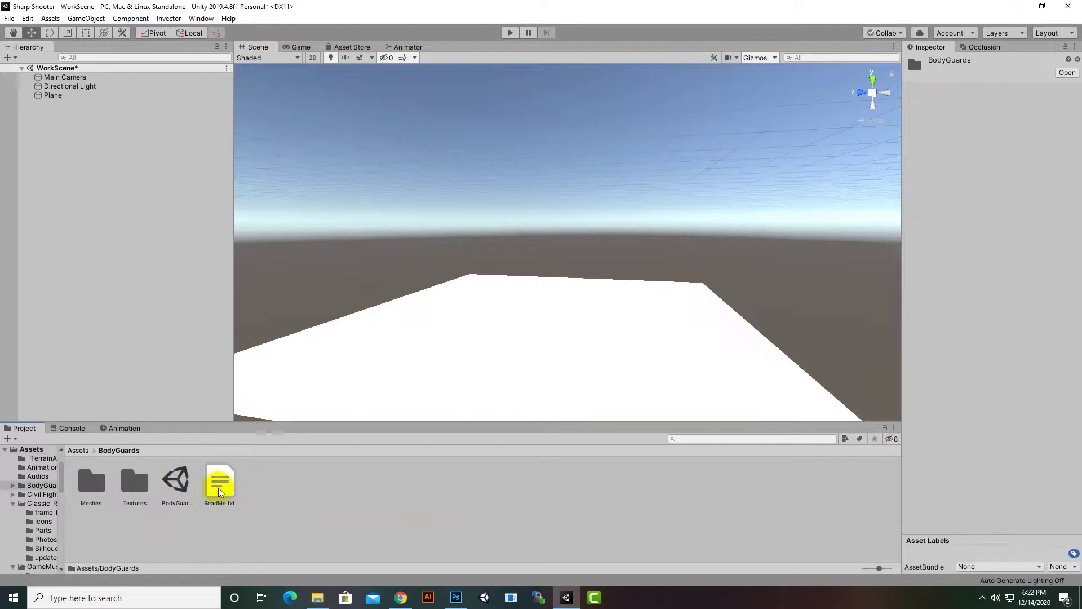
pyautogui.click(97, 485)
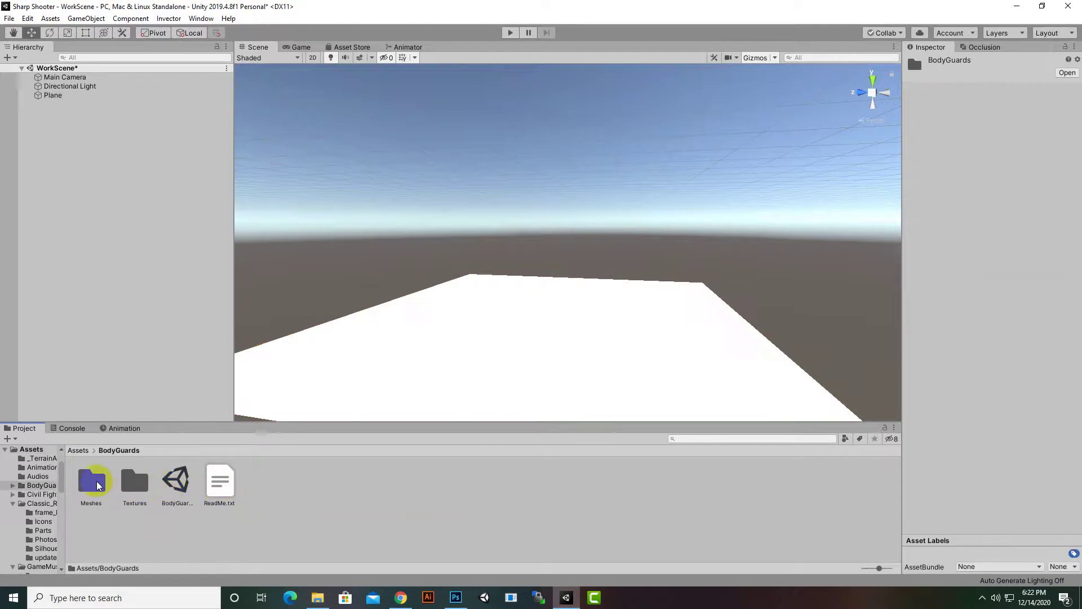
pyautogui.doubleClick(97, 485)
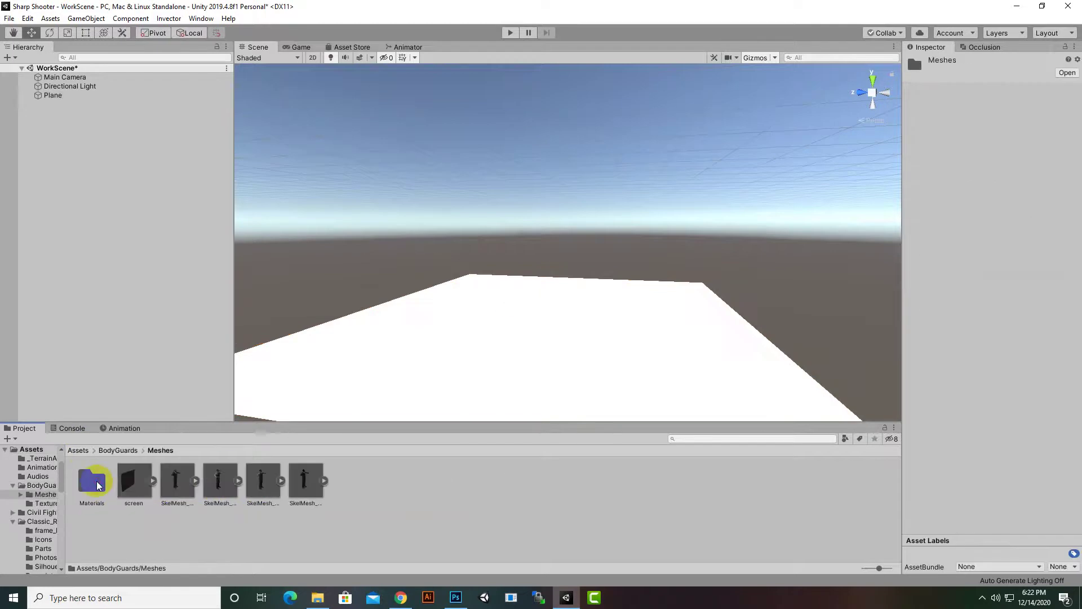
# - Place the four SkelMesh_Bodyguard models, 01 to 04, side by side on the plane
pyautogui.click(176, 484)
pyautogui.moveTo(177, 489); pyautogui.dragTo(512, 366)
pyautogui.moveTo(229, 490); pyautogui.dragTo(526, 345)
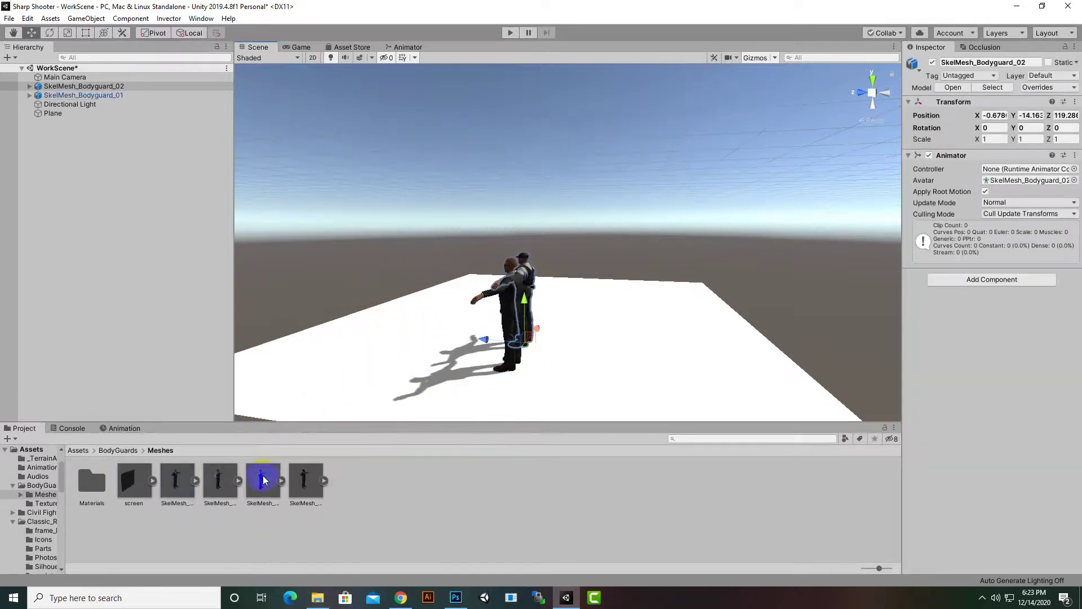
pyautogui.moveTo(264, 479); pyautogui.dragTo(467, 403)
pyautogui.moveTo(304, 481); pyautogui.dragTo(399, 403)
# - Examine the four bodyguard models from the front and close up
pyautogui.scroll(-3, 446, 368)
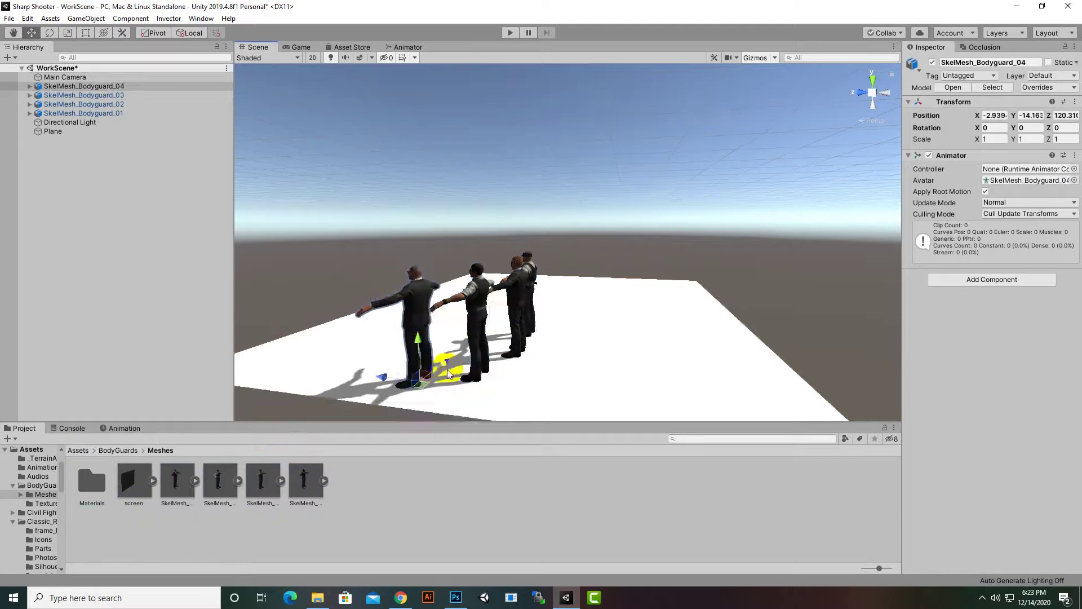
pyautogui.keyDown('alt'); pyautogui.moveTo(526, 345); pyautogui.dragTo(654, 372); pyautogui.keyUp('alt')
pyautogui.scroll(4, 592, 379)
pyautogui.scroll(-1, 599, 379)
pyautogui.scroll(-3, 635, 371)
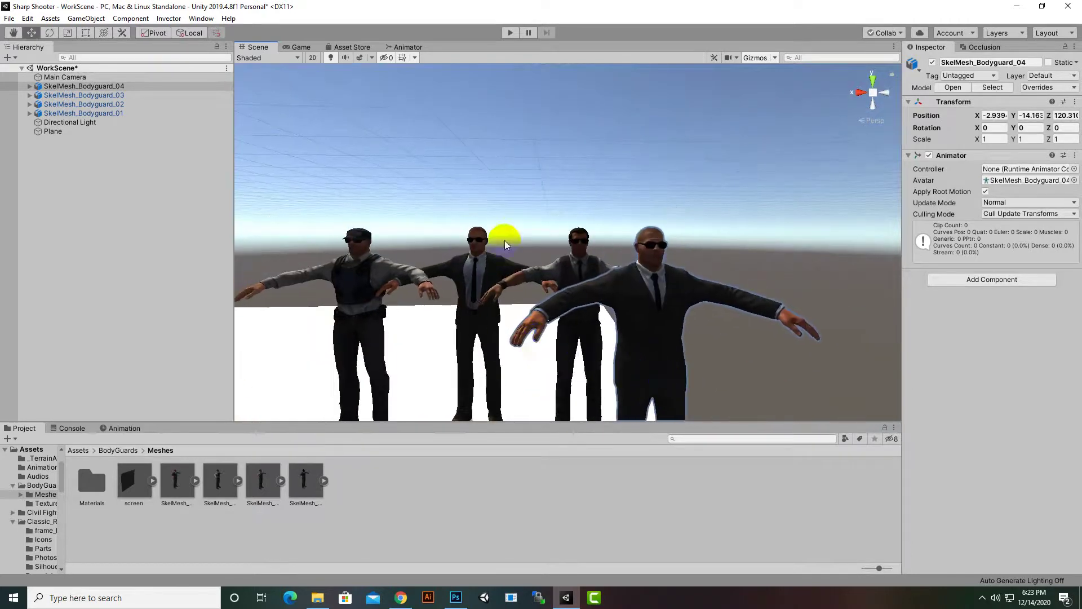
pyautogui.scroll(4, 506, 239)
pyautogui.moveTo(510, 256); pyautogui.dragTo(568, 286, button='middle')
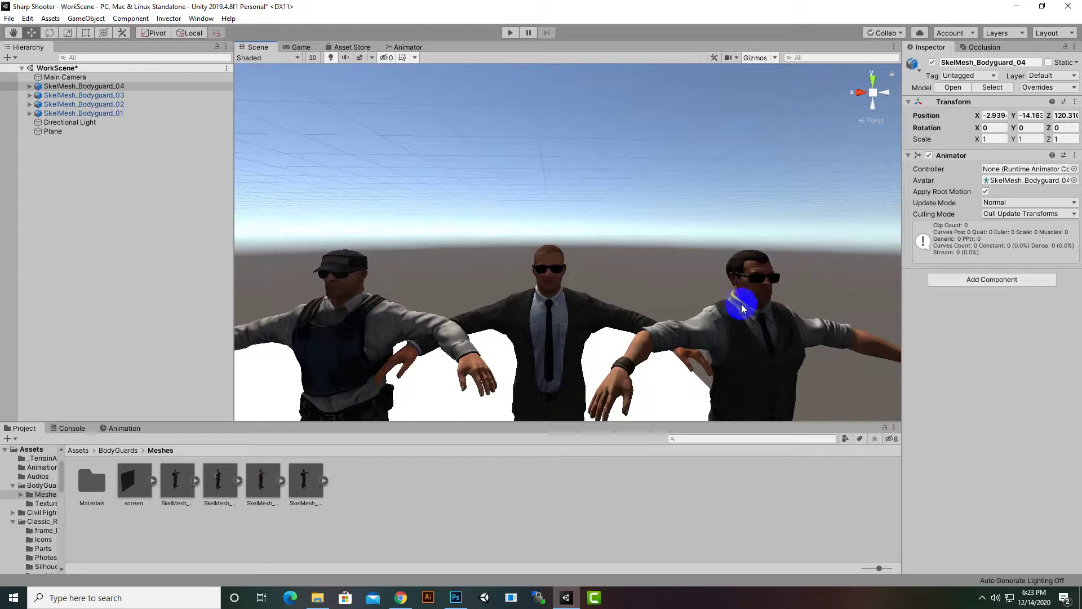
pyautogui.scroll(-3, 558, 338)
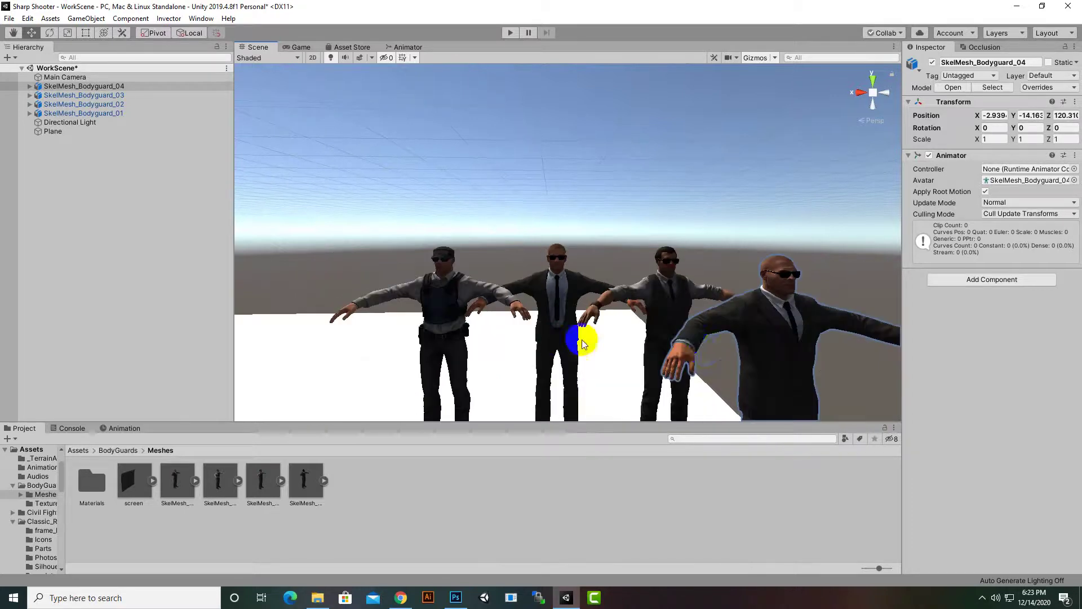
pyautogui.moveTo(693, 352); pyautogui.dragTo(665, 348, button='middle')
# - Delete the whole SkelMesh_Bodyguard_04 model from the scene
pyautogui.click(672, 350)
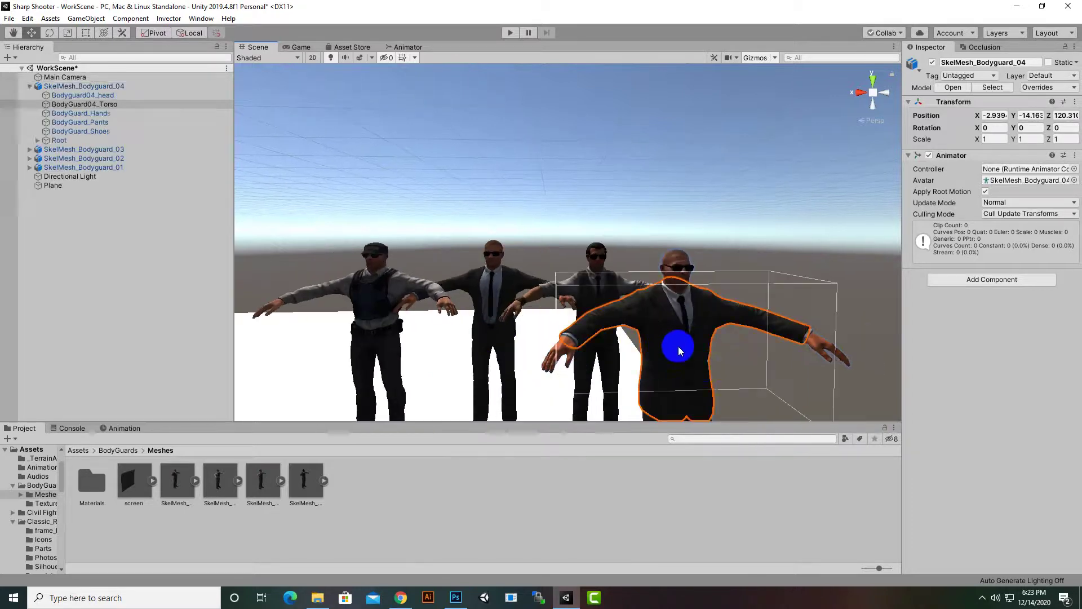
pyautogui.press('Delete')
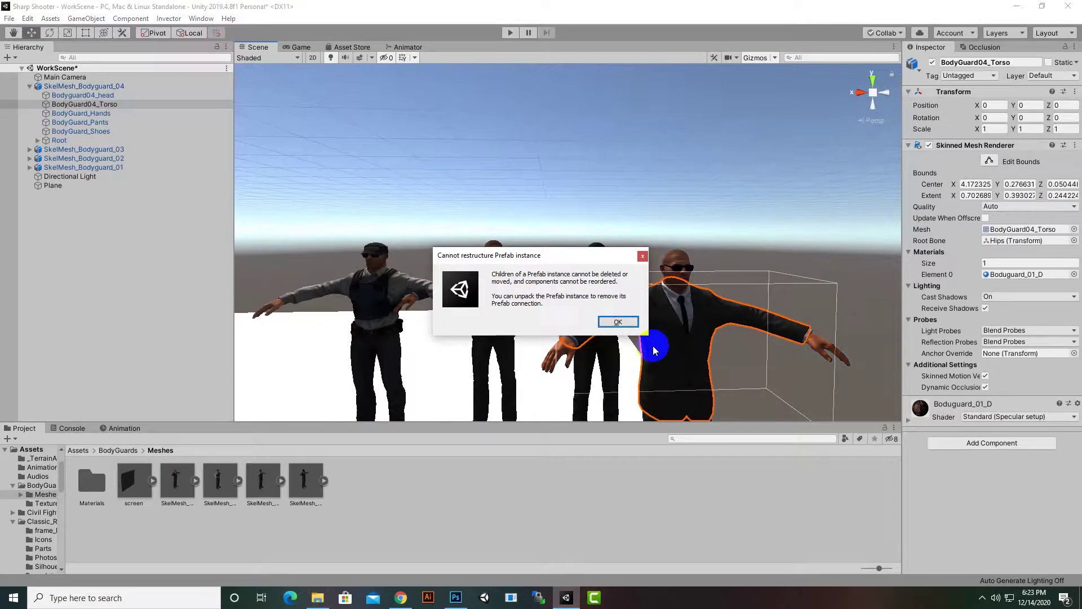
pyautogui.click(642, 252)
pyautogui.click(107, 86)
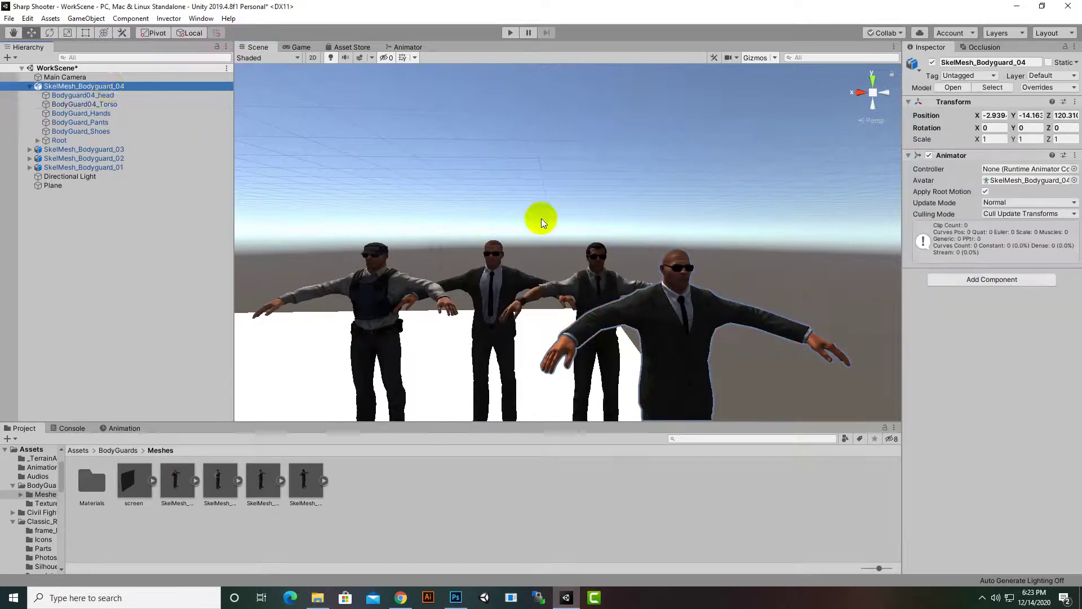
pyautogui.press('Delete')
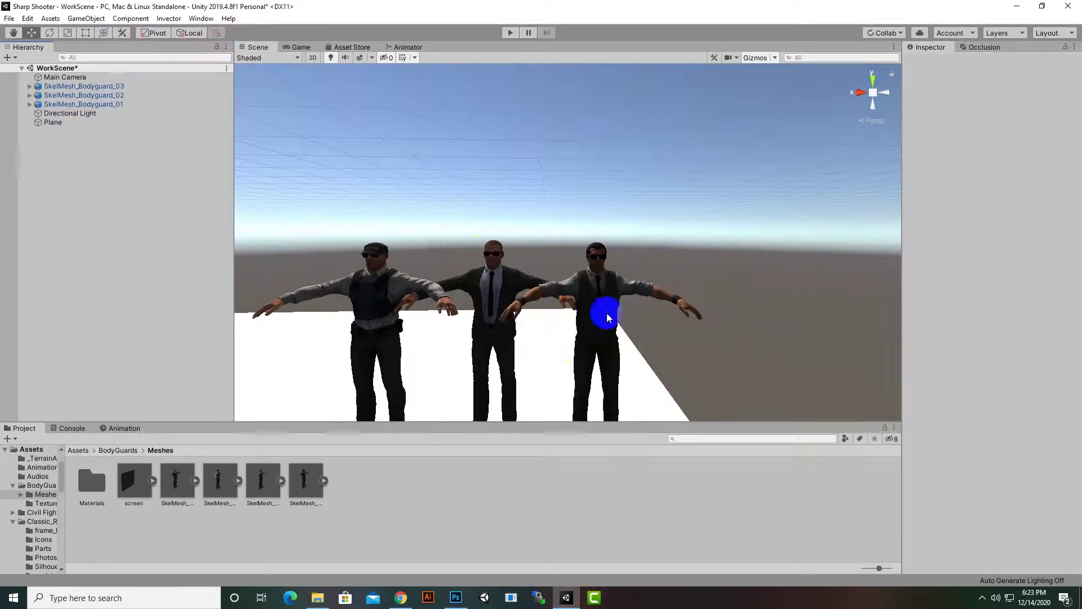
# - Delete the three remaining bodyguard models, 01 to 03, leaving the plane in the scene
pyautogui.click(130, 104)
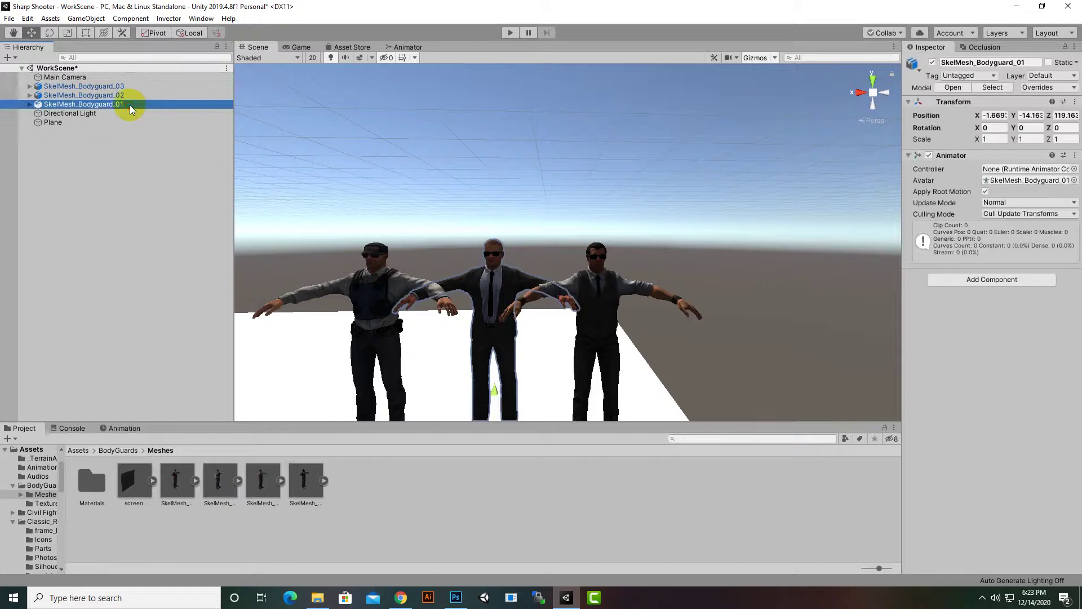
pyautogui.keyDown('shift'); pyautogui.click(113, 85); pyautogui.keyUp('shift')
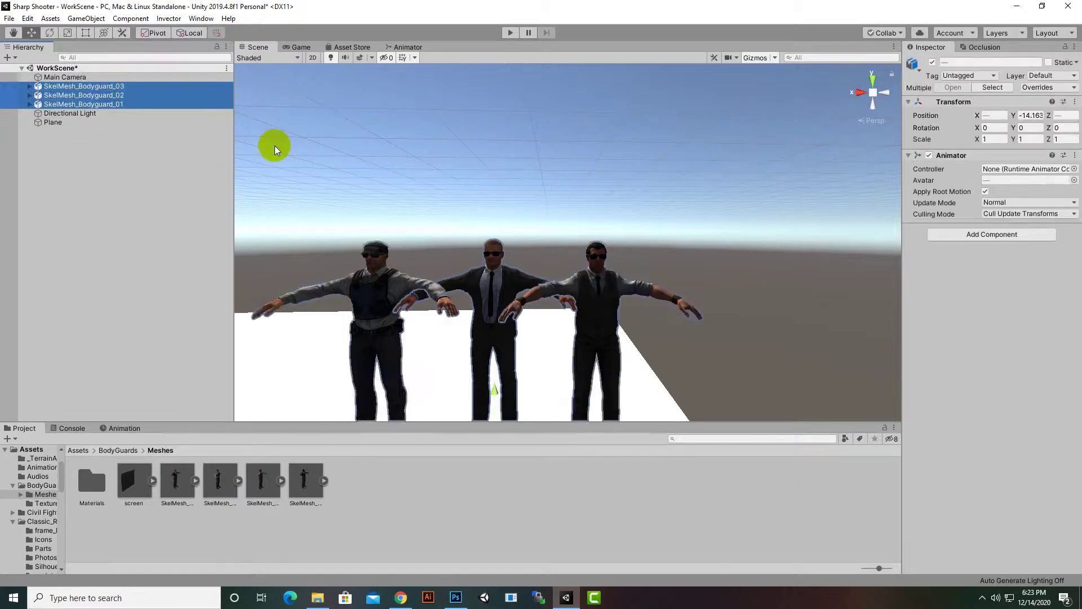
pyautogui.press('Delete')
pyautogui.scroll(-2, 452, 311)
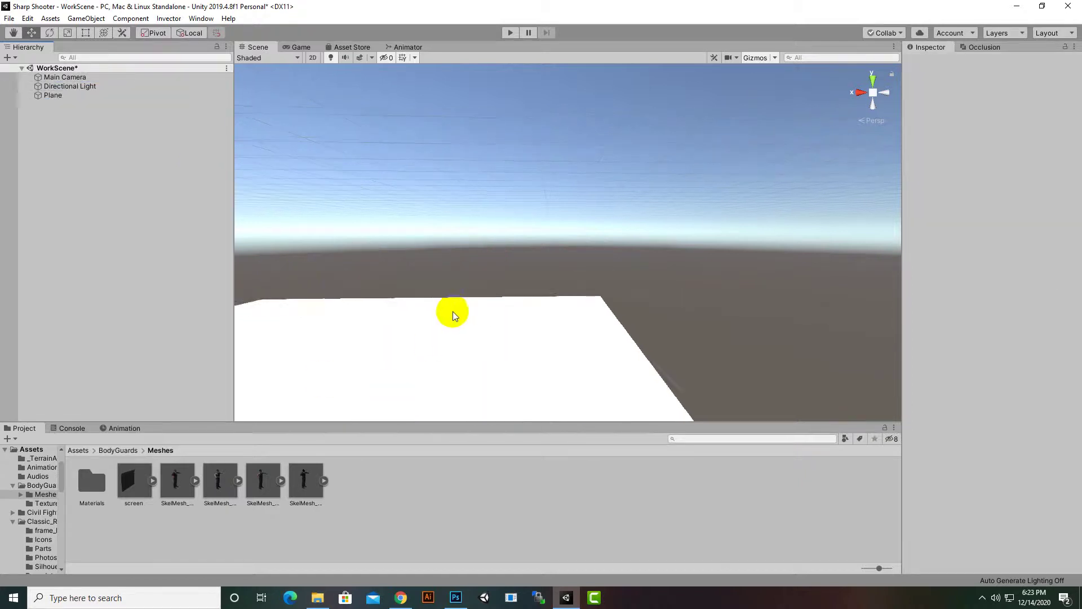
pyautogui.moveTo(479, 312); pyautogui.dragTo(596, 301, button='middle')
pyautogui.keyDown('alt'); pyautogui.moveTo(597, 302); pyautogui.dragTo(573, 309); pyautogui.keyUp('alt')
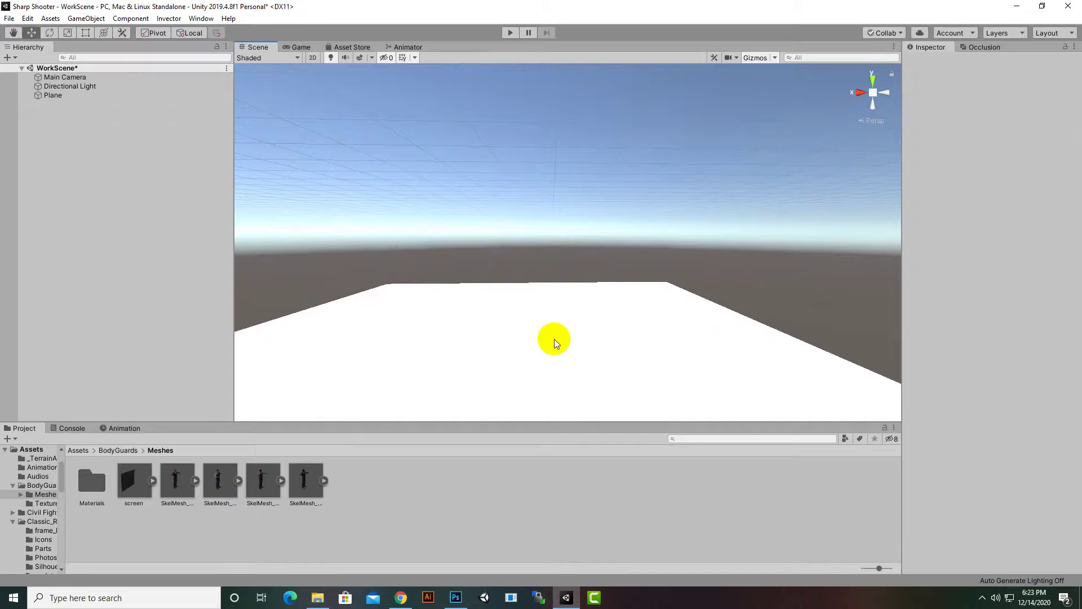
# - Place the SkelMesh_Bodyguard_01 model on the plane
pyautogui.moveTo(182, 491); pyautogui.dragTo(536, 367)
pyautogui.click(79, 450)
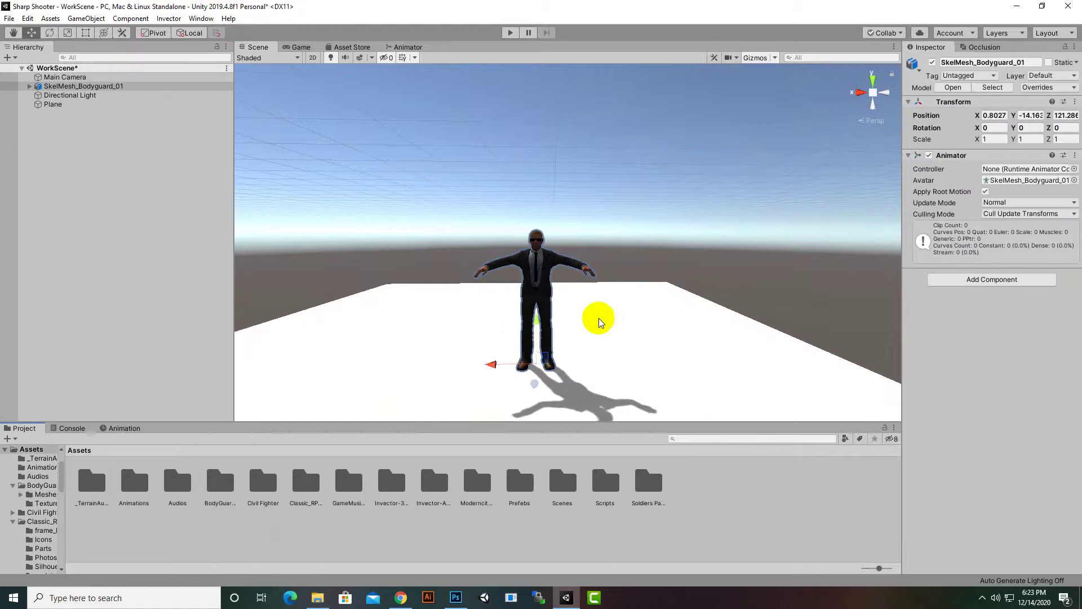
# - Scale the plane up uniformly to about 2.376 on all three axes
pyautogui.scroll(-3, 596, 316)
pyautogui.click(572, 295)
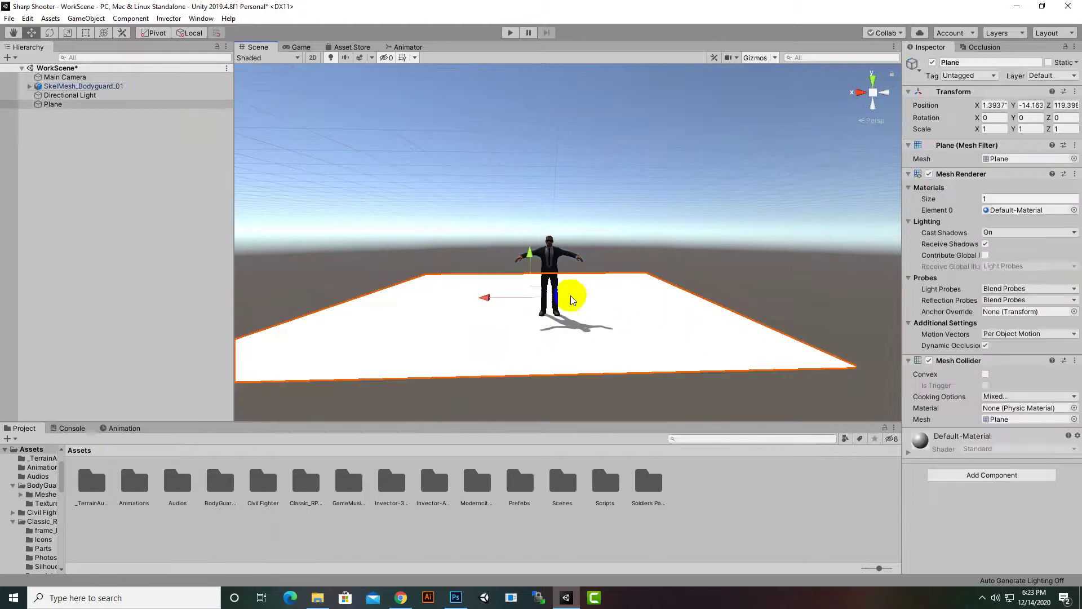
pyautogui.click(65, 32)
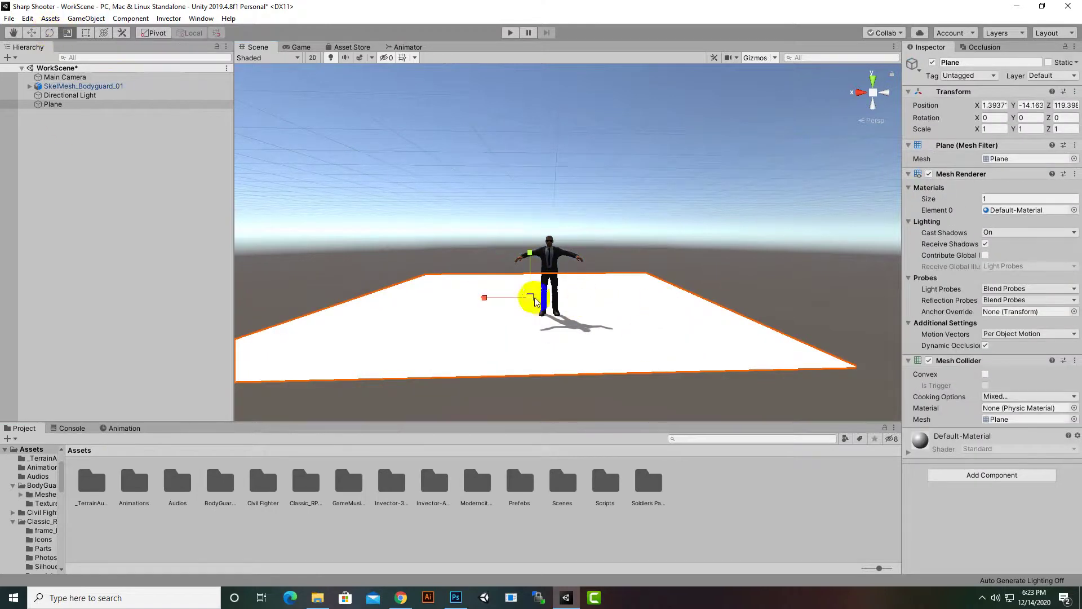
pyautogui.moveTo(529, 297); pyautogui.dragTo(592, 254)
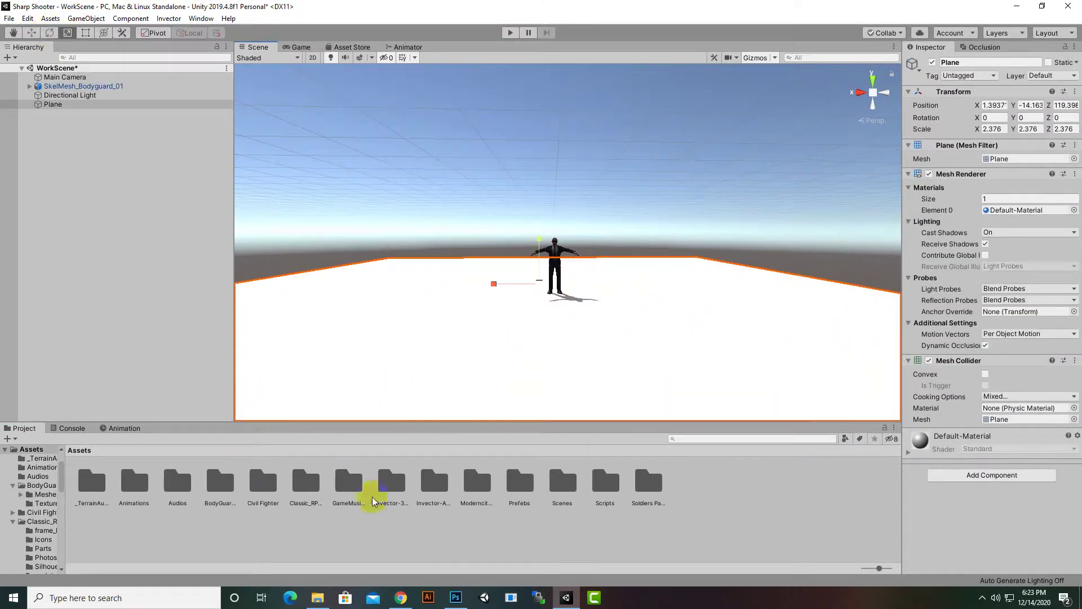
# - Place the Shooter2.5D prefab from Invector-3rdPersonController/Shooter/Prefabs/Player on the plane near the bodyguard
pyautogui.doubleClick(397, 480)
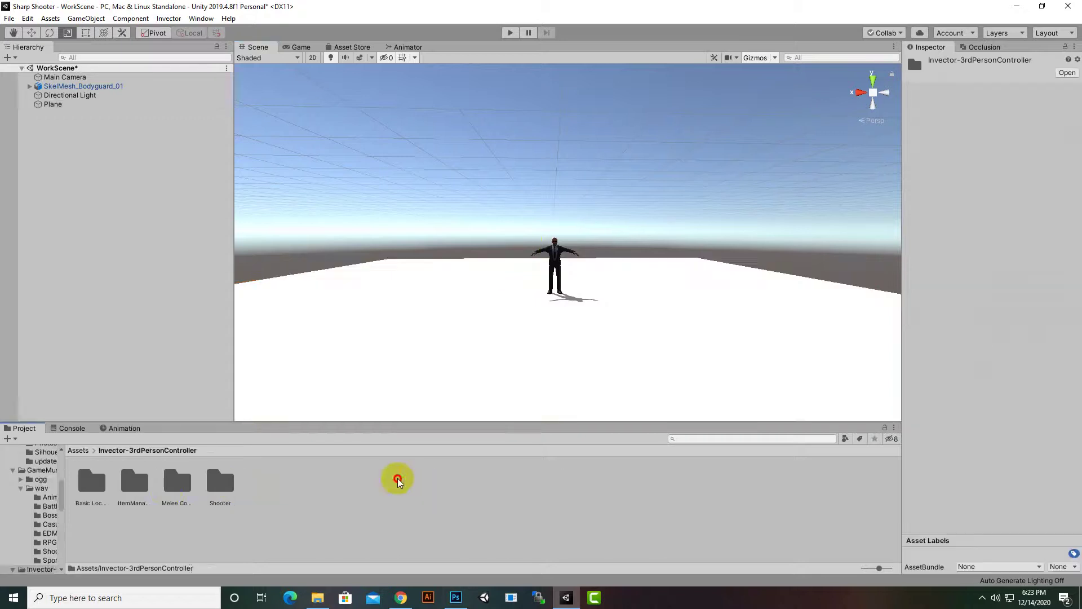
pyautogui.doubleClick(213, 491)
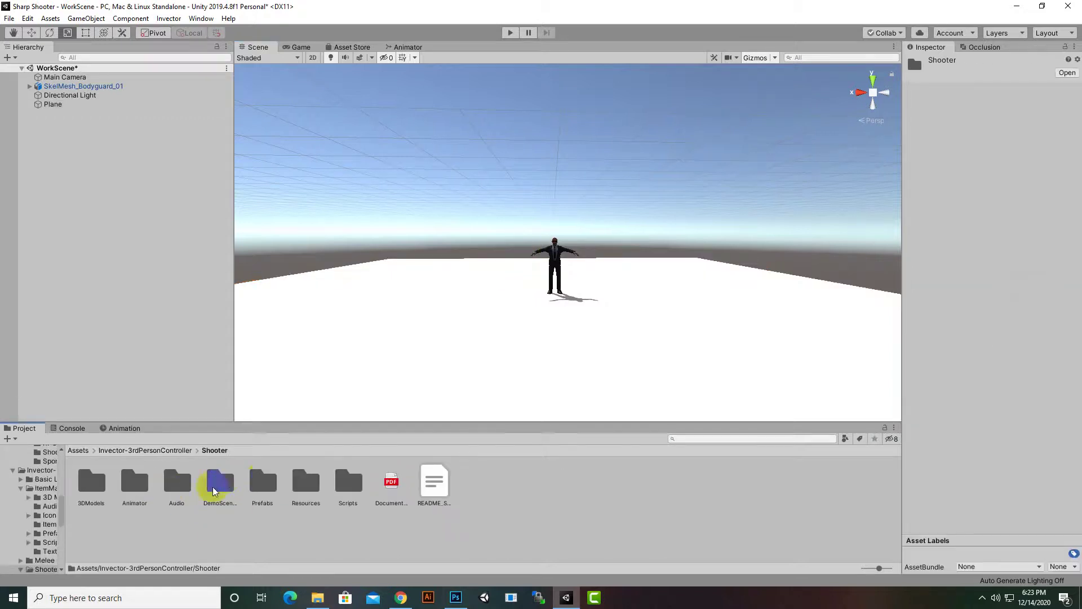
pyautogui.doubleClick(262, 484)
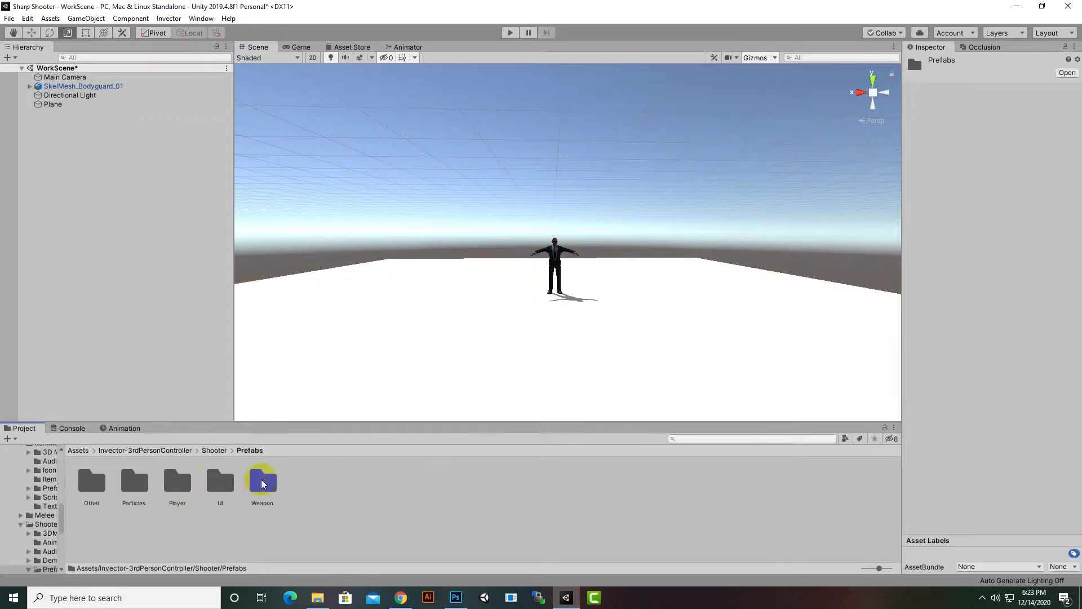
pyautogui.doubleClick(188, 483)
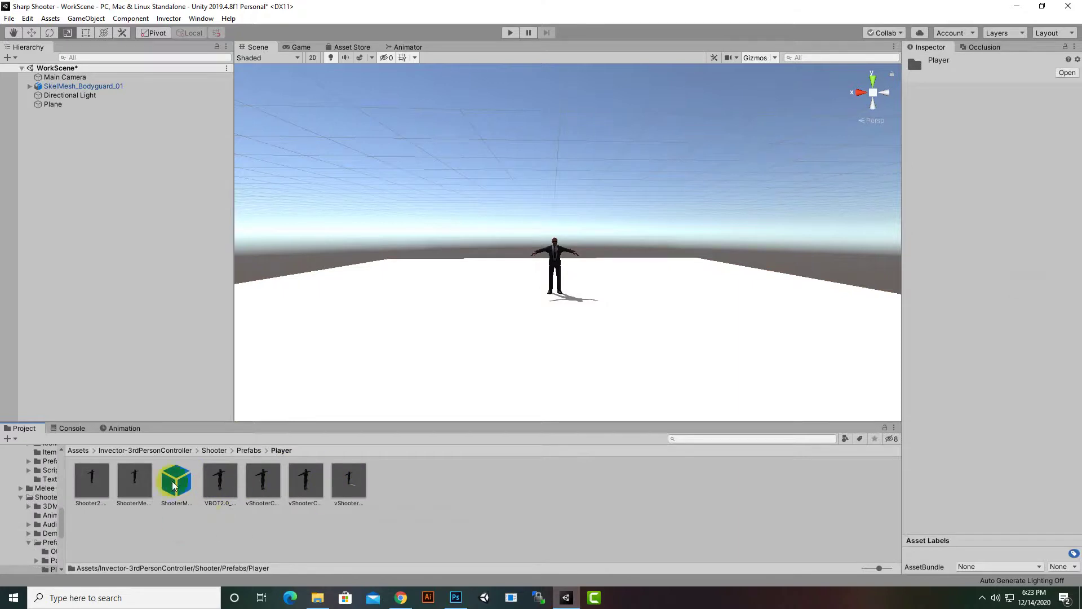
pyautogui.moveTo(91, 481); pyautogui.dragTo(590, 324)
pyautogui.scroll(3, 590, 324)
pyautogui.scroll(1, 591, 324)
pyautogui.keyDown('alt'); pyautogui.moveTo(498, 348); pyautogui.dragTo(691, 352); pyautogui.keyUp('alt')
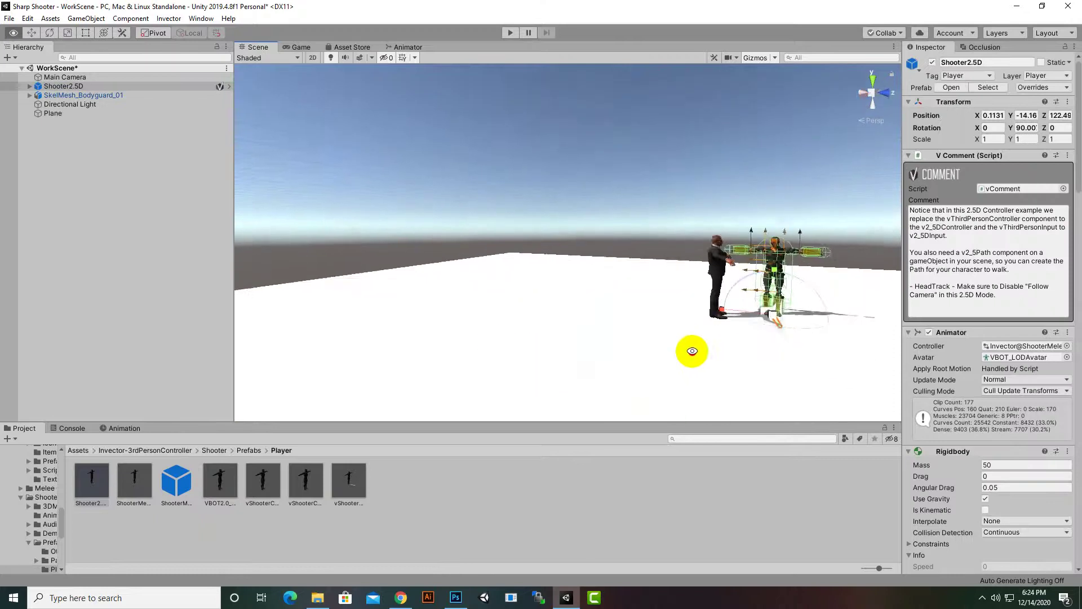
pyautogui.scroll(1, 794, 318)
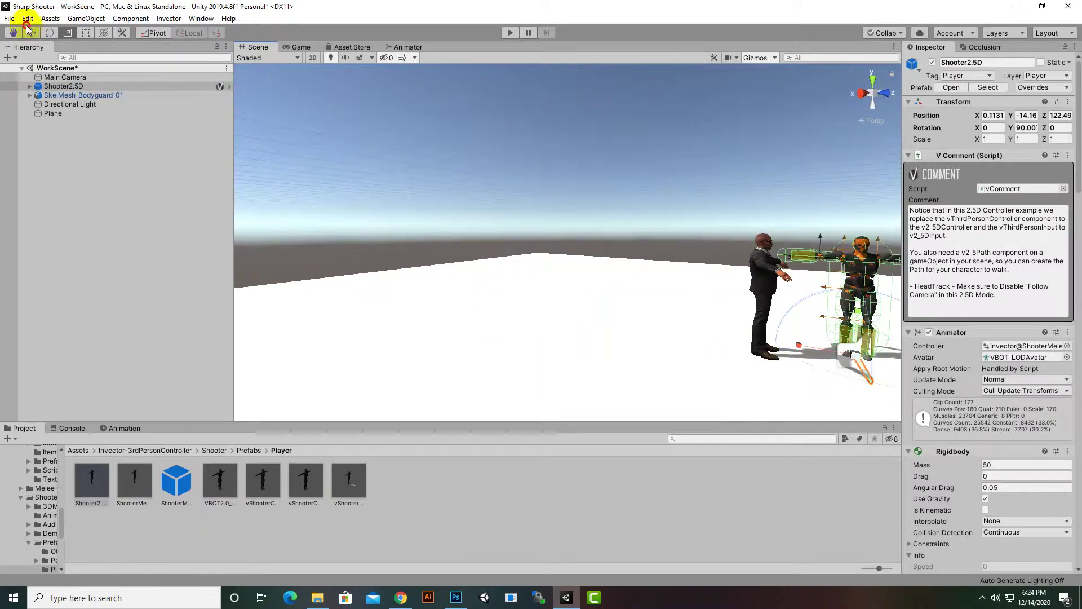
# - Move the Shooter2.5D character right beside the bodyguard and compare the two models
pyautogui.click(30, 33)
pyautogui.click(789, 343)
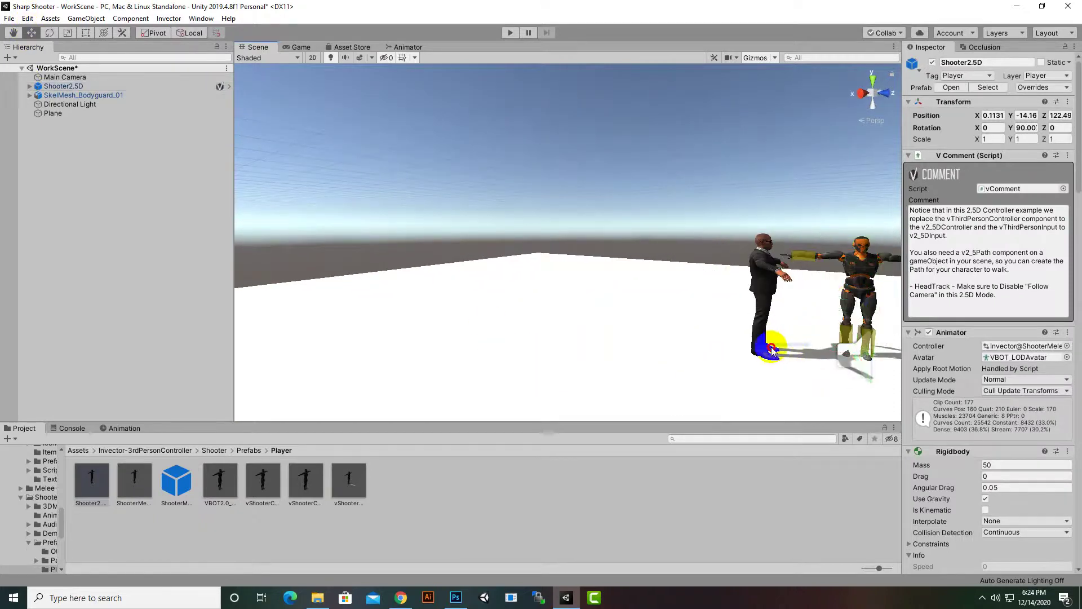
pyautogui.click(851, 300)
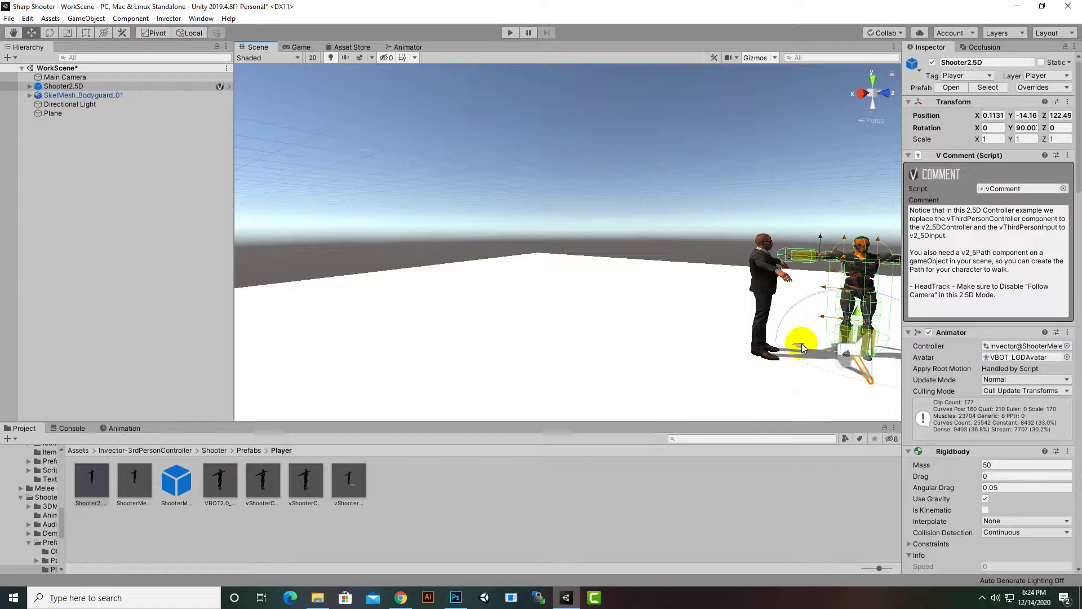
pyautogui.moveTo(800, 342); pyautogui.dragTo(530, 403)
pyautogui.scroll(4, 829, 334)
pyautogui.scroll(-3, 587, 372)
pyautogui.scroll(-5, 510, 400)
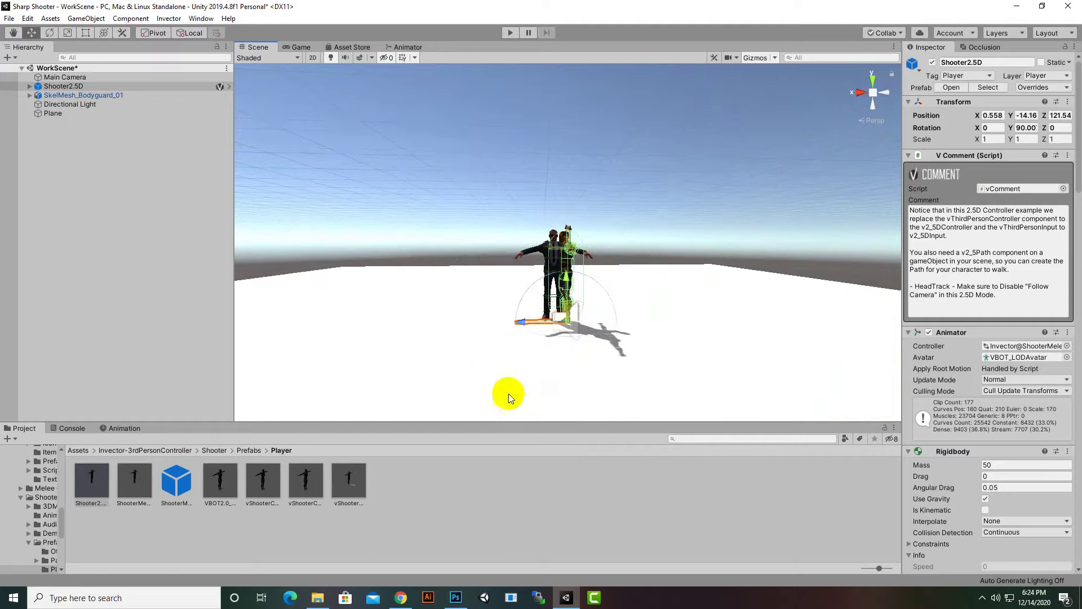
# - Delete the Shooter2.5D character and the SkelMesh_Bodyguard_01 model from the scene
pyautogui.press('Delete')
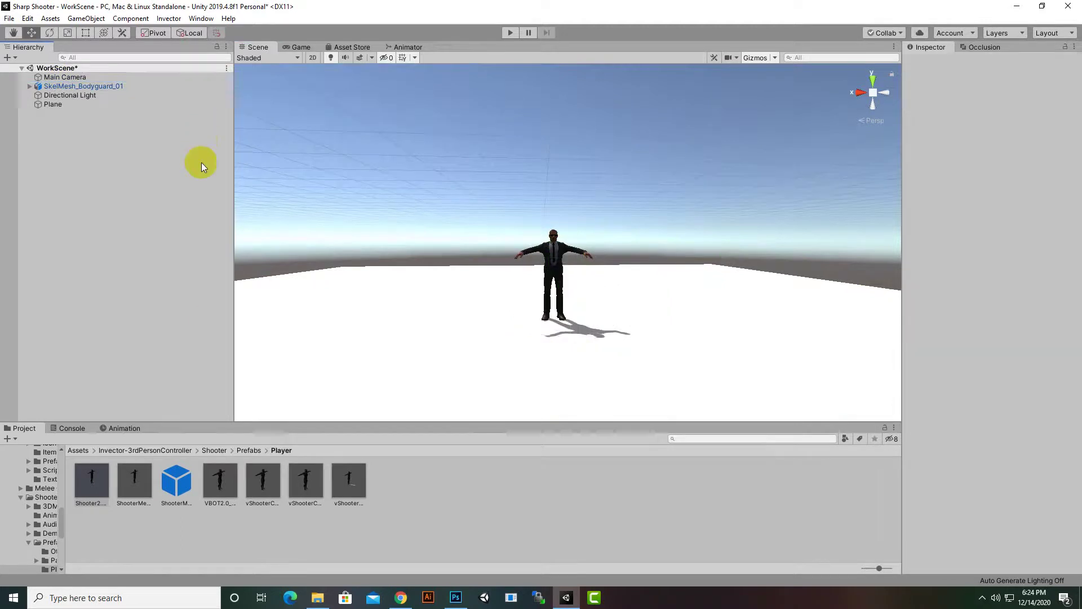
pyautogui.click(138, 88)
pyautogui.press('Delete')
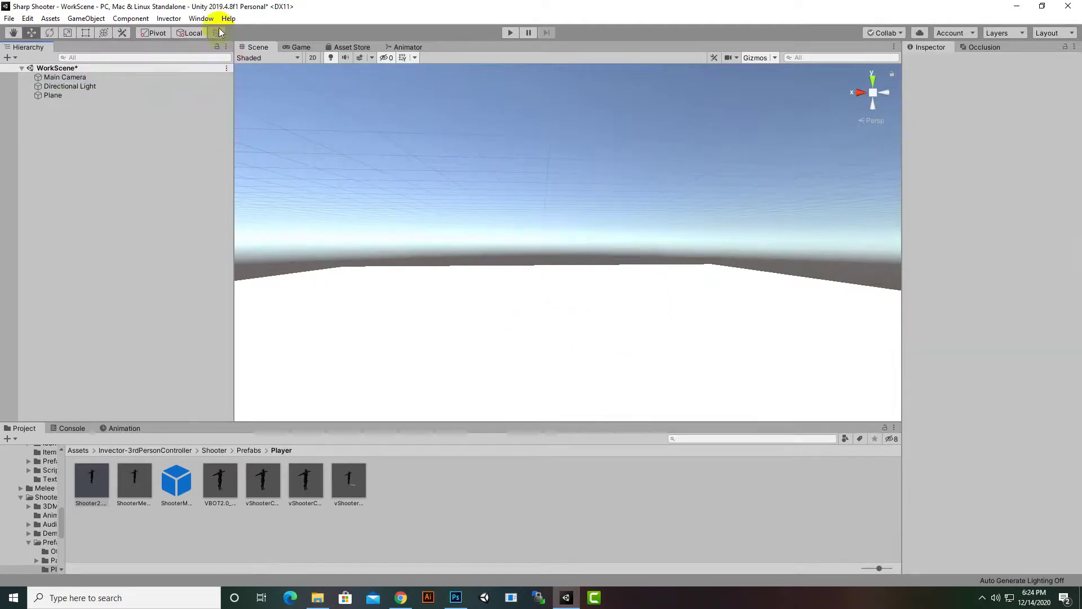
# - Open Invector's character creator for a new shooter controller
pyautogui.click(171, 21)
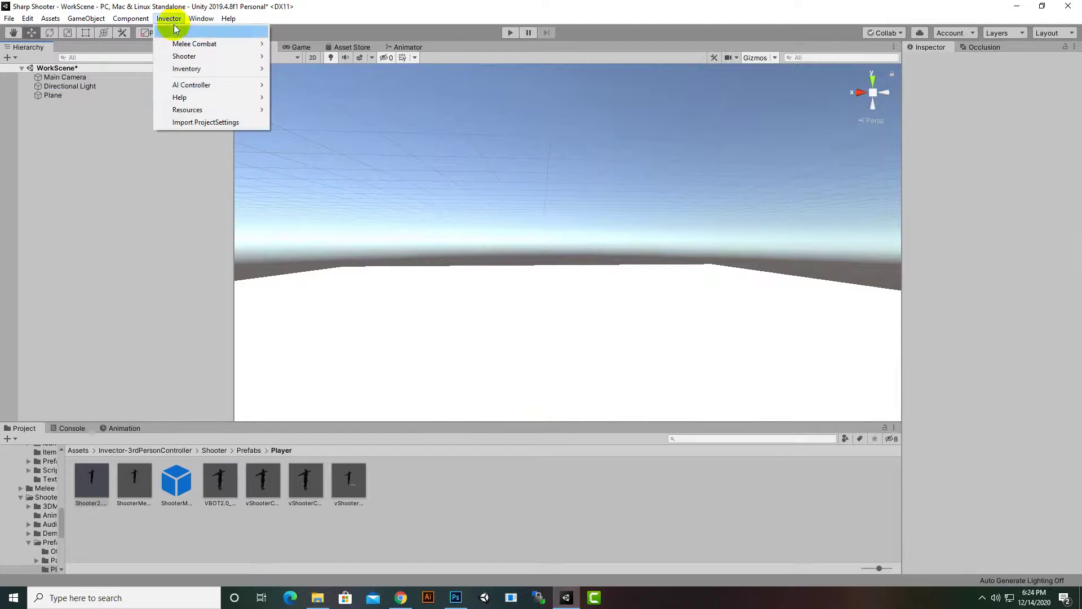
pyautogui.moveTo(192, 61)
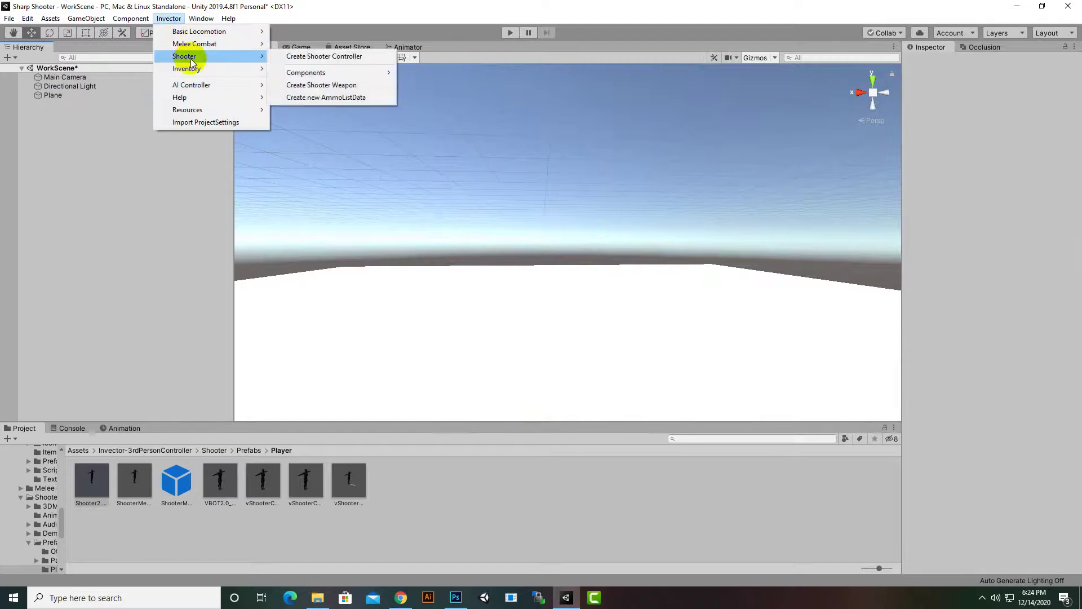
pyautogui.click(318, 58)
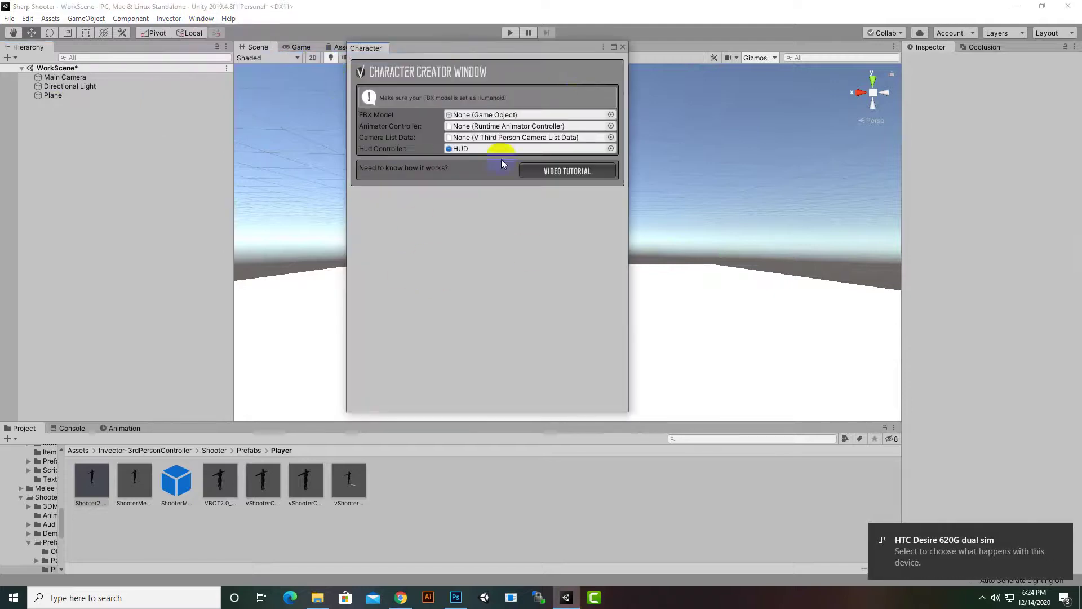
pyautogui.moveTo(518, 52); pyautogui.dragTo(547, 69)
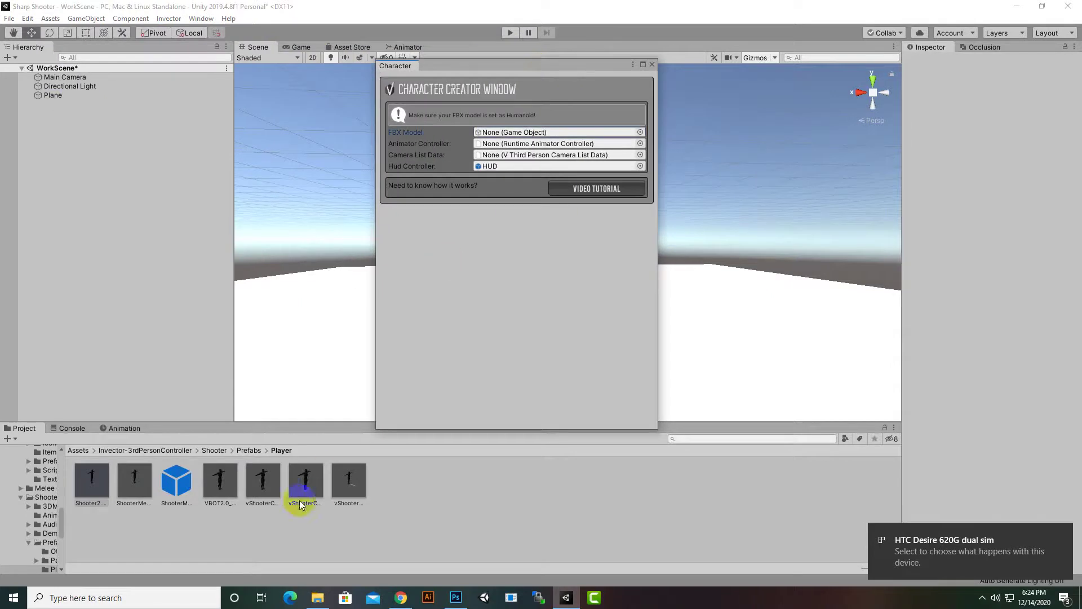
# - Assign SkelMesh_Bodyguard_01 from BodyGuards/Meshes as the FBX model and check the animation type in its rig import settings
pyautogui.click(83, 451)
pyautogui.doubleClick(218, 484)
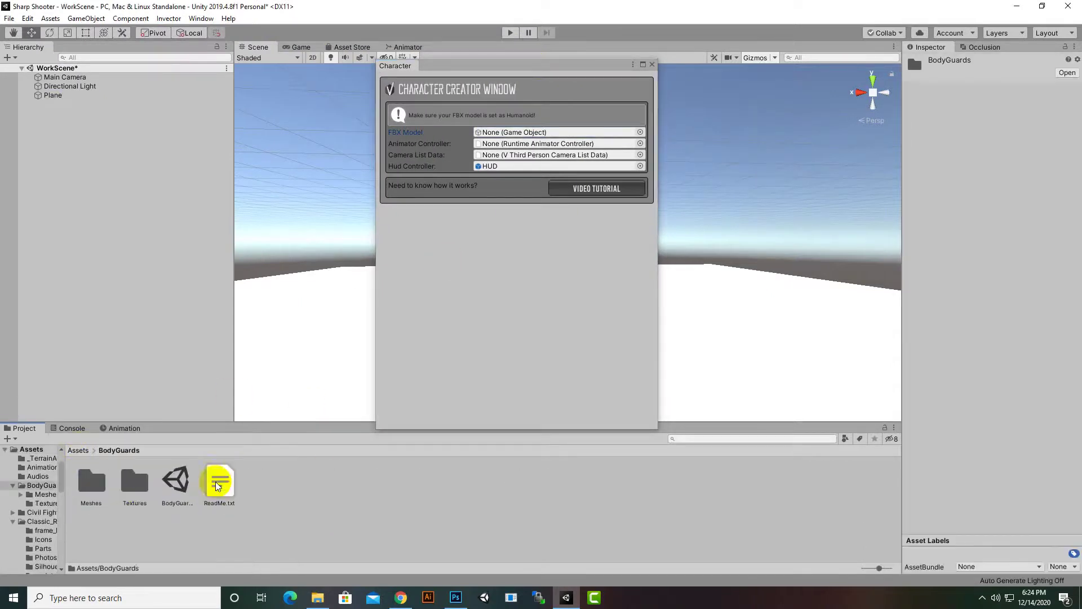
pyautogui.click(141, 491)
pyautogui.doubleClick(93, 484)
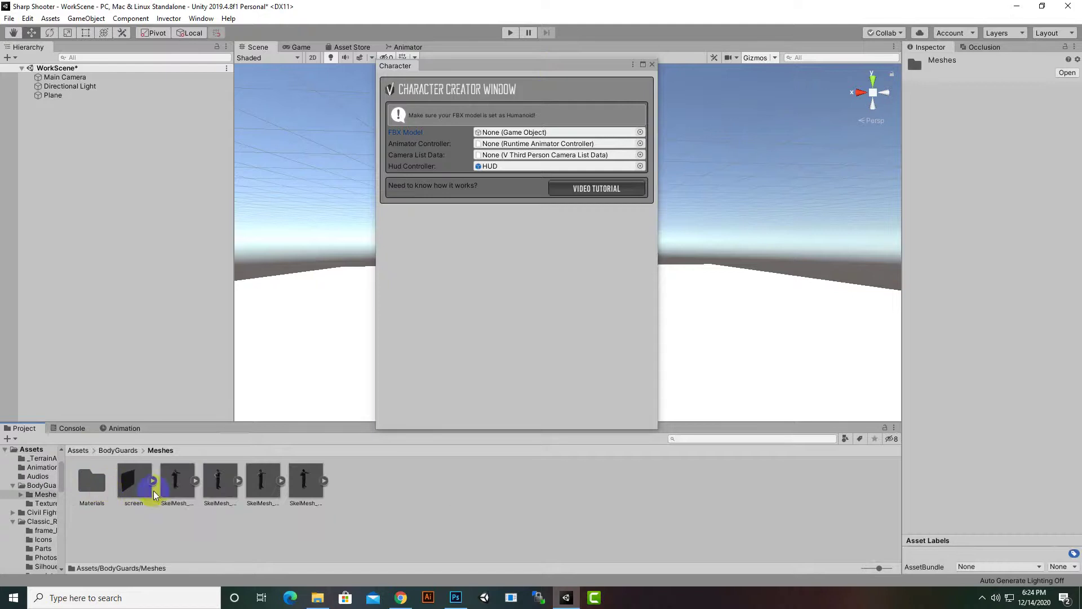
pyautogui.moveTo(174, 493); pyautogui.dragTo(550, 136)
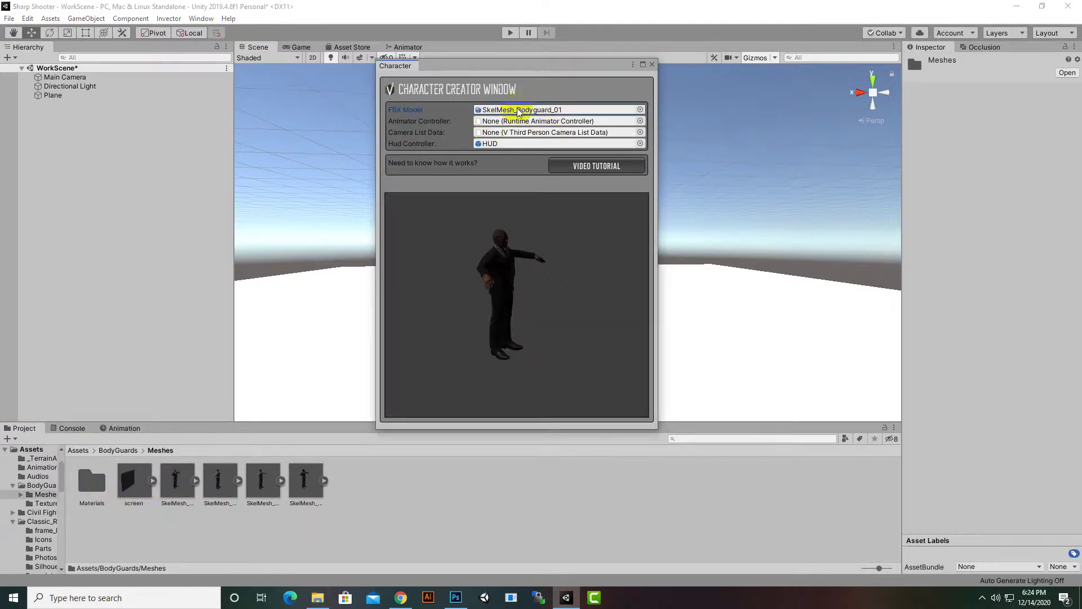
pyautogui.click(176, 484)
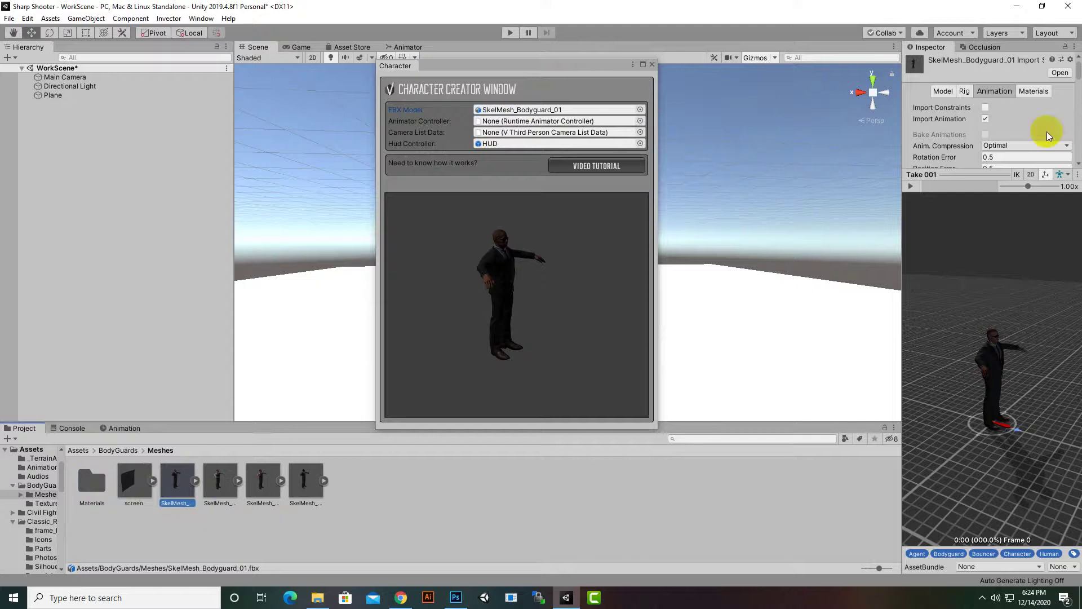
pyautogui.click(965, 90)
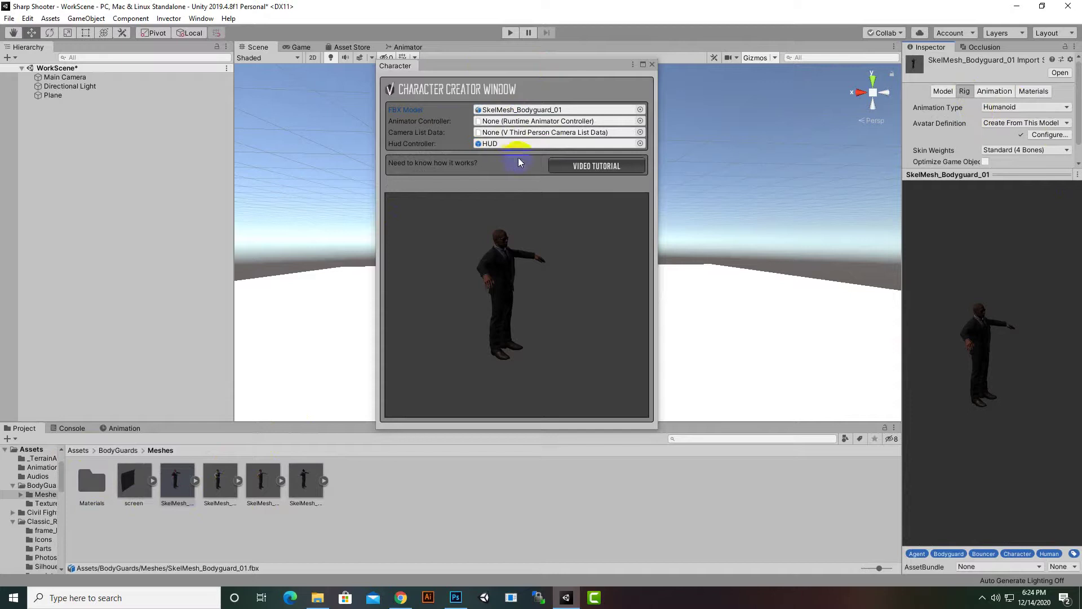
# - Set the character's animator controller to Invector@ShooterMeleev2
pyautogui.click(640, 121)
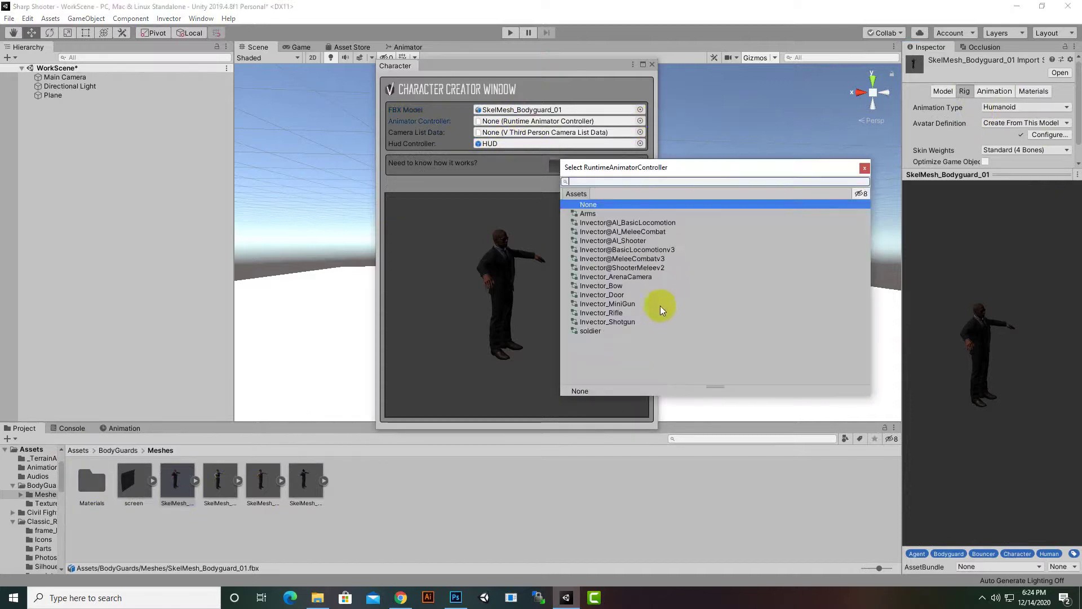
pyautogui.click(649, 269)
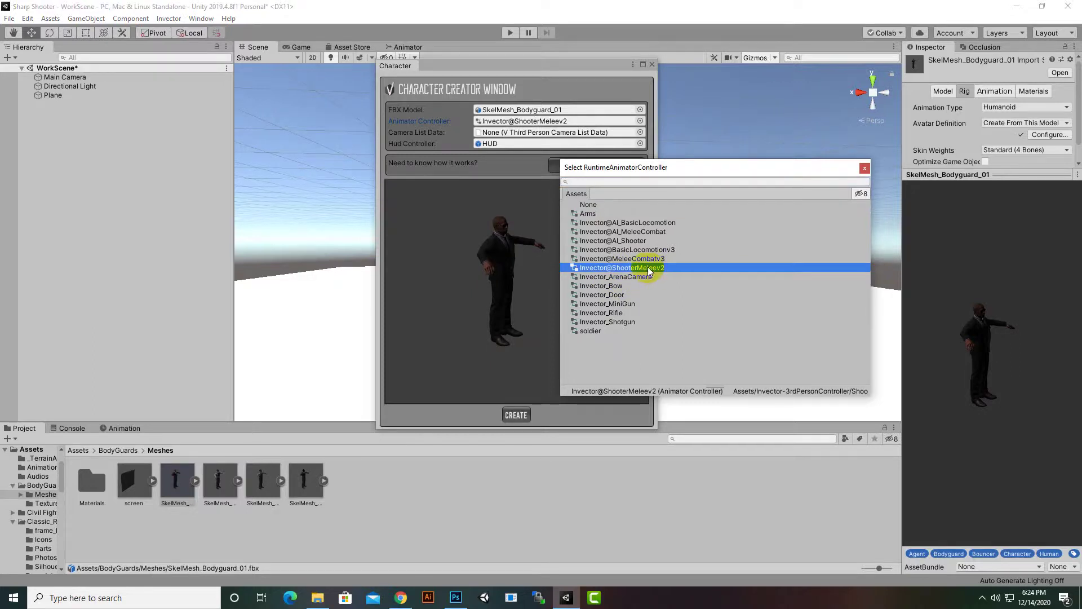
pyautogui.doubleClick(636, 268)
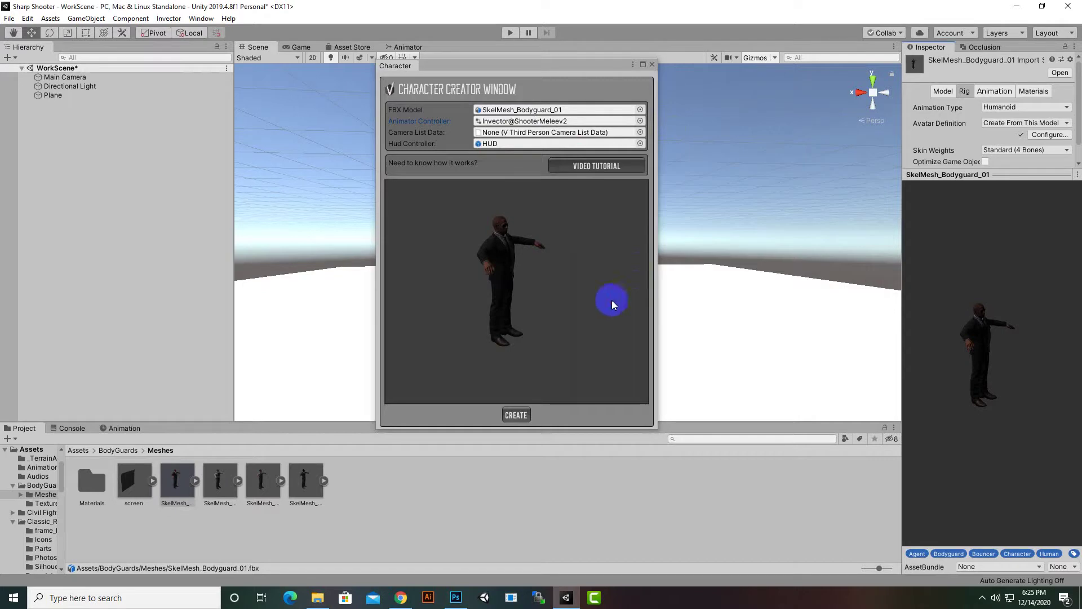
# - Set the camera list data to vShooterOnly@CameraState and create the shooter character
pyautogui.click(640, 133)
pyautogui.click(593, 277)
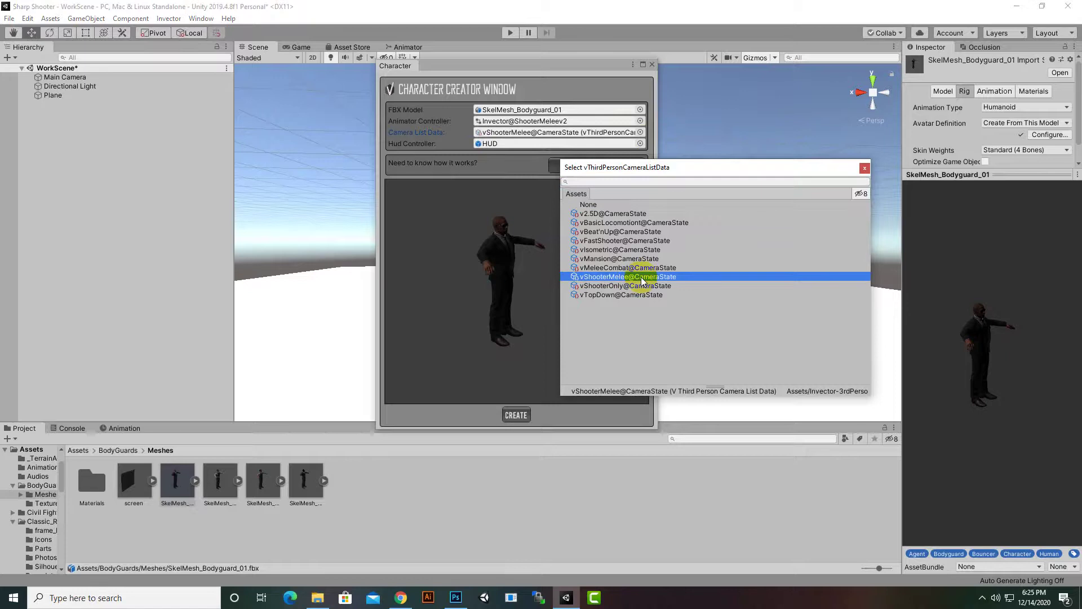
pyautogui.click(619, 286)
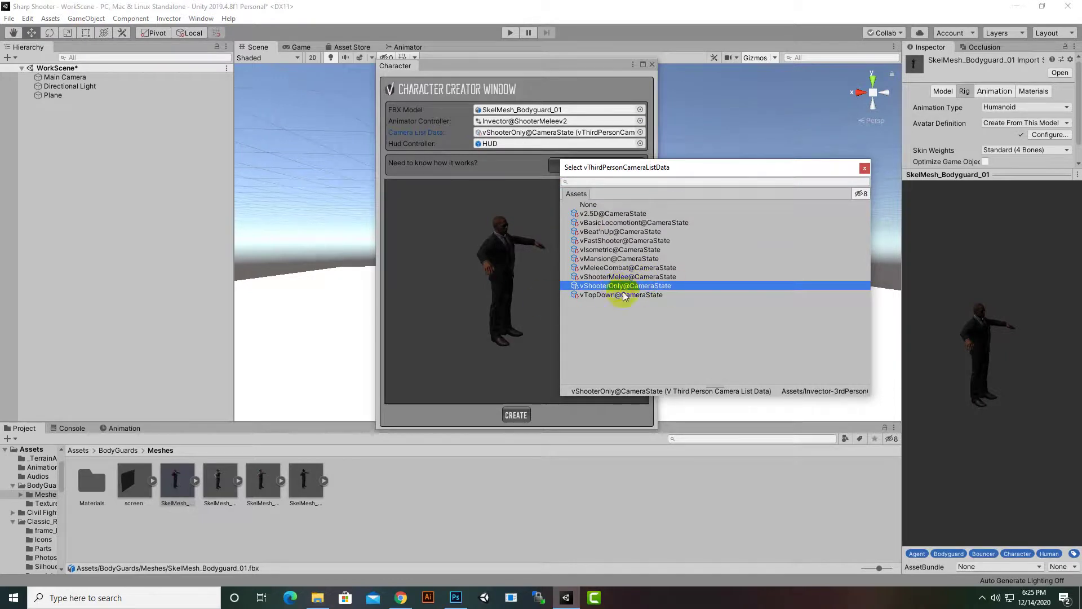
pyautogui.doubleClick(616, 287)
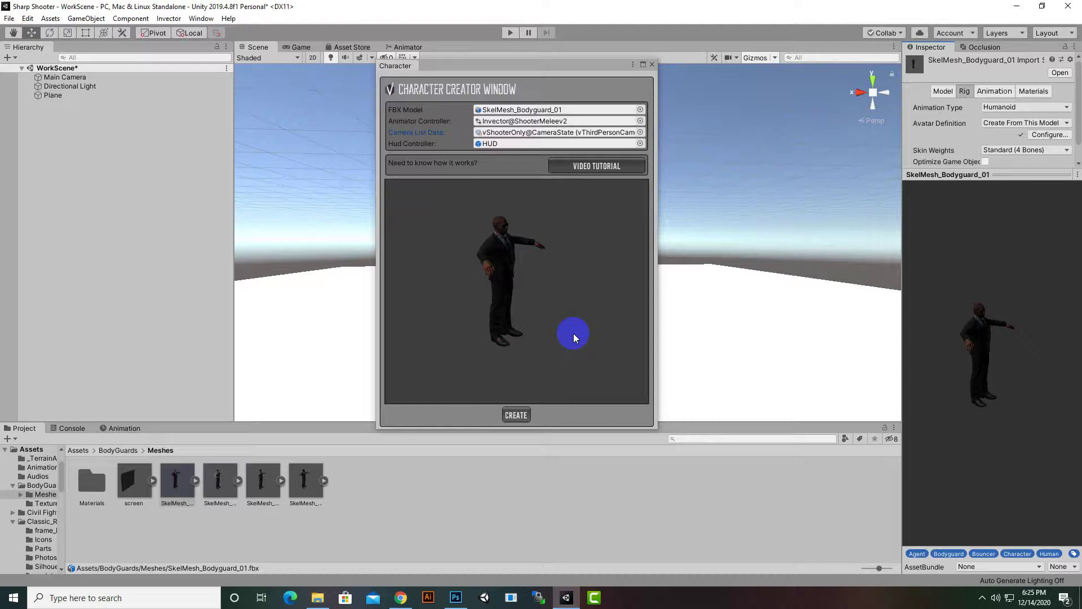
pyautogui.click(517, 415)
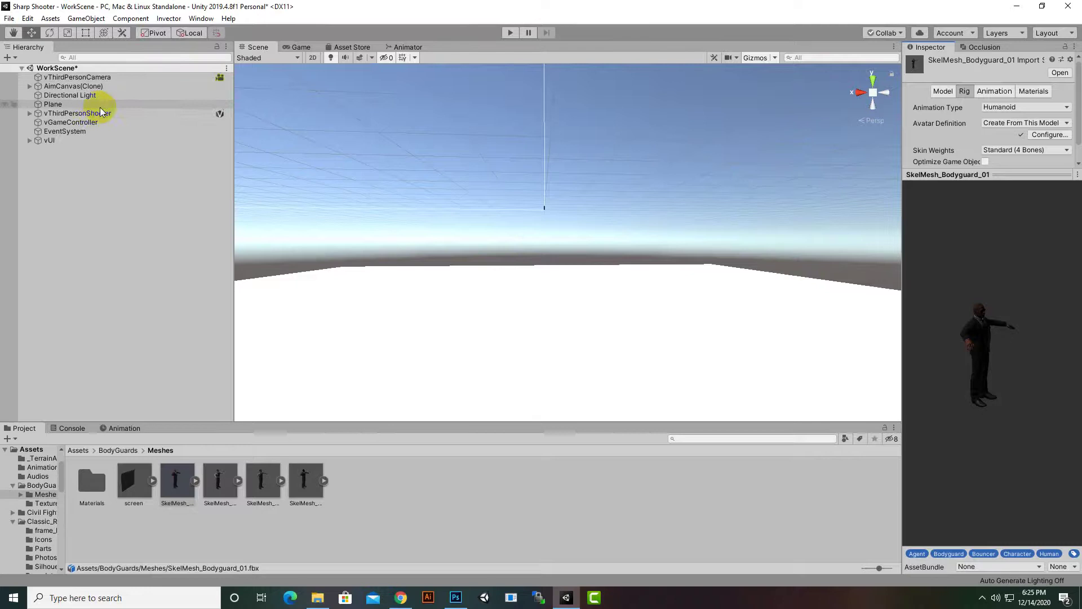
# - Inspect the components of the vThirdPersonShooter and vThirdPersonCamera objects
pyautogui.click(84, 113)
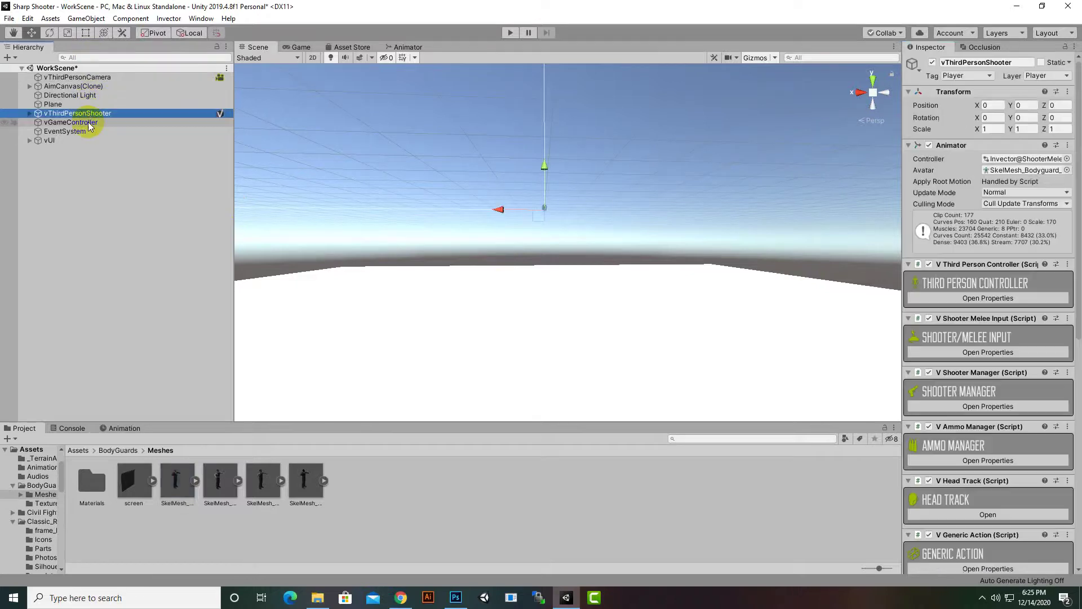
pyautogui.click(107, 79)
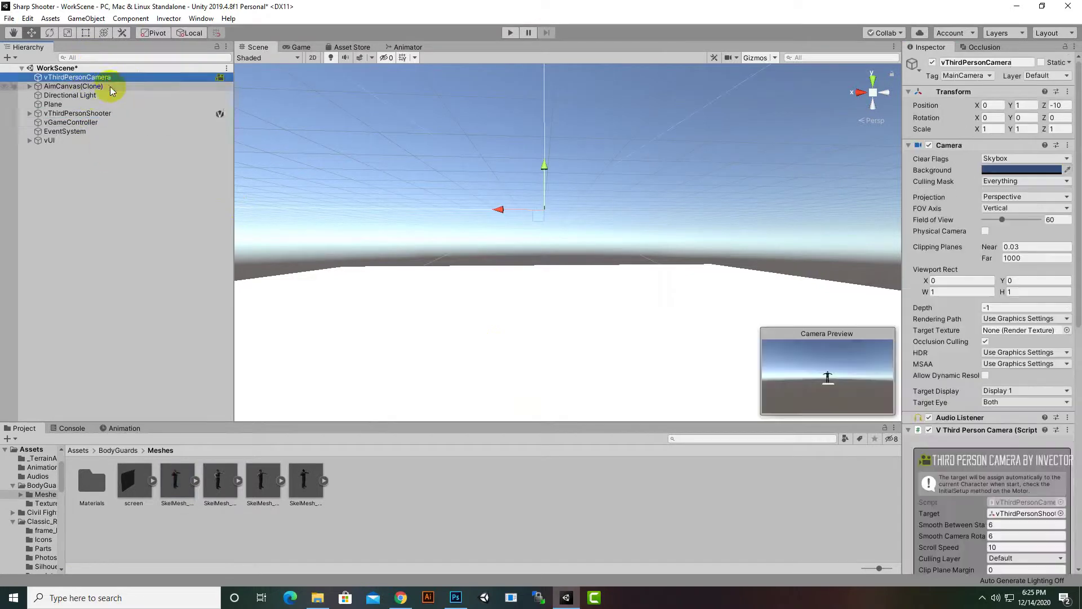
pyautogui.click(100, 115)
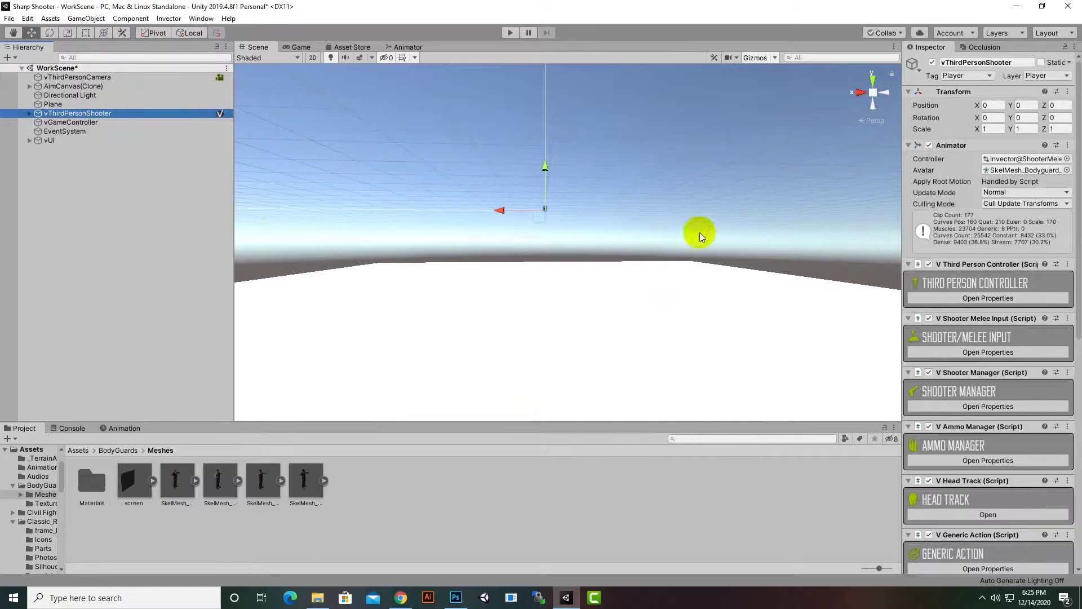
# - Move the Plane to the world origin by setting its position to X 0, Y 0, Z 0
pyautogui.moveTo(640, 169); pyautogui.dragTo(537, 312, button='right')
pyautogui.click(560, 336)
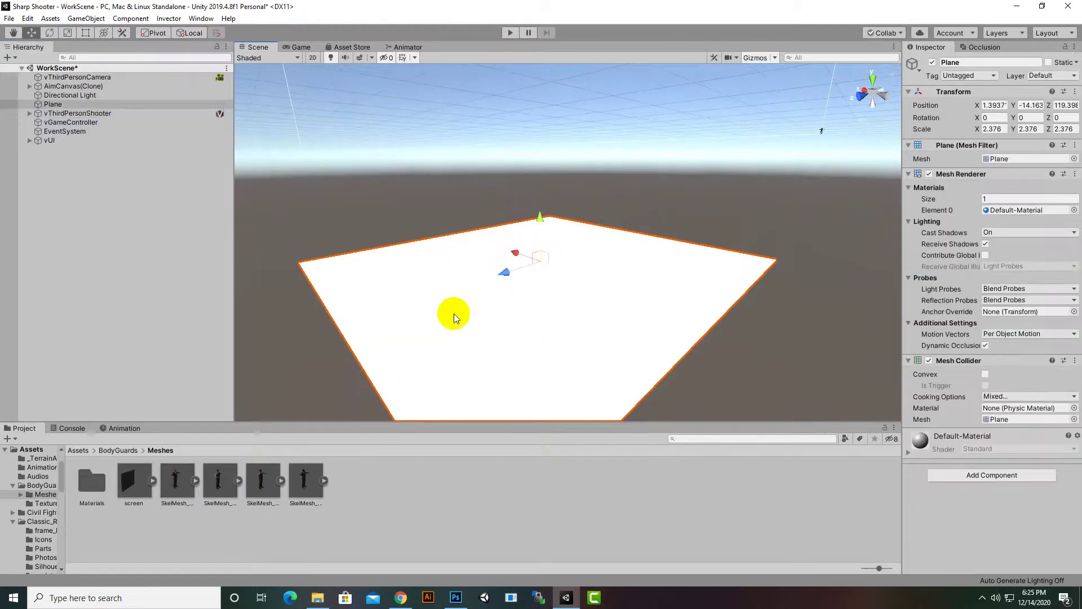
pyautogui.click(992, 105)
pyautogui.write('0')
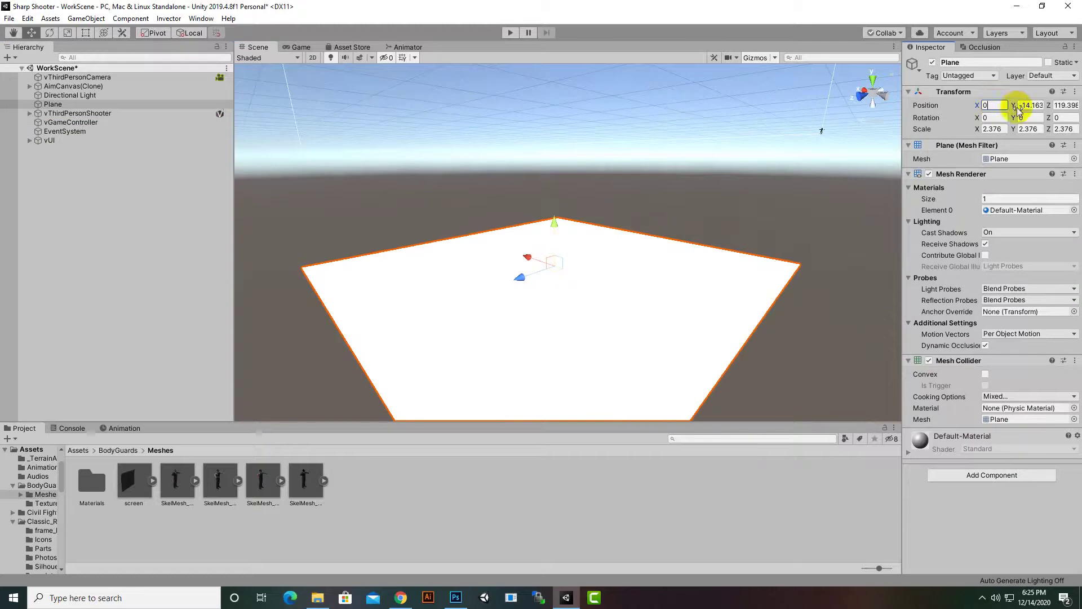
pyautogui.write('0')
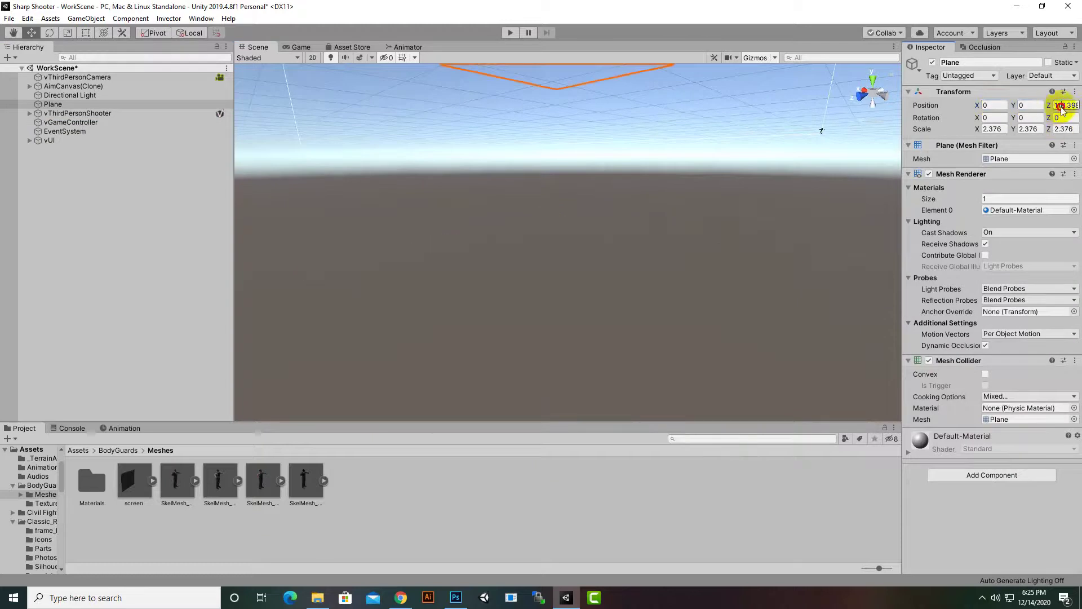
pyautogui.write('0')
# - Frame the vThirdPersonShooter character in the scene view and check how it stands on the plane
pyautogui.scroll(-2, 782, 228)
pyautogui.keyDown('alt'); pyautogui.moveTo(790, 212); pyautogui.dragTo(779, 292); pyautogui.keyUp('alt')
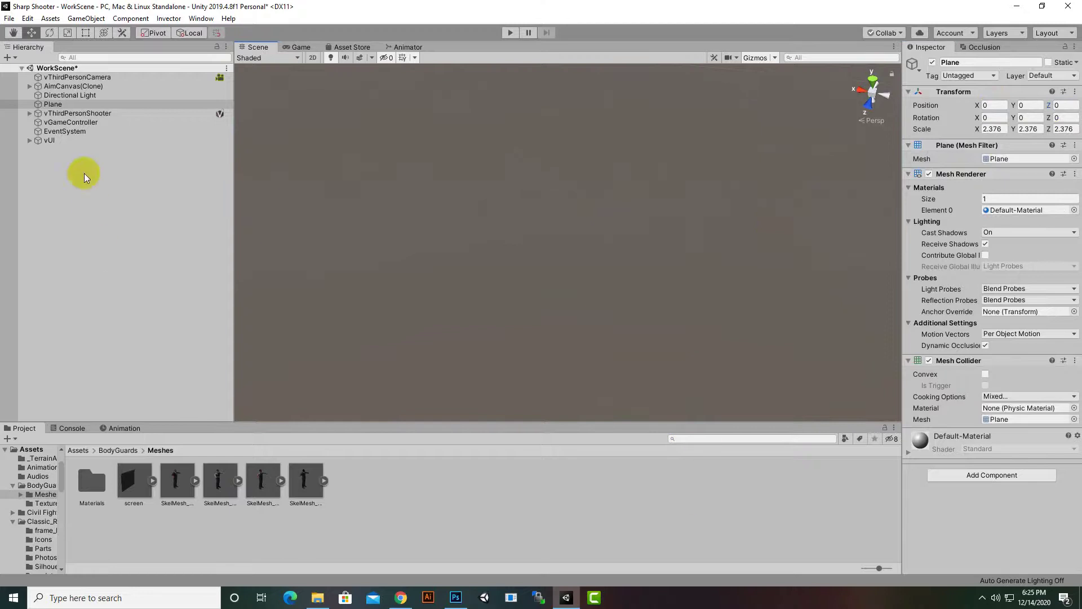
pyautogui.click(74, 77)
pyautogui.click(78, 113)
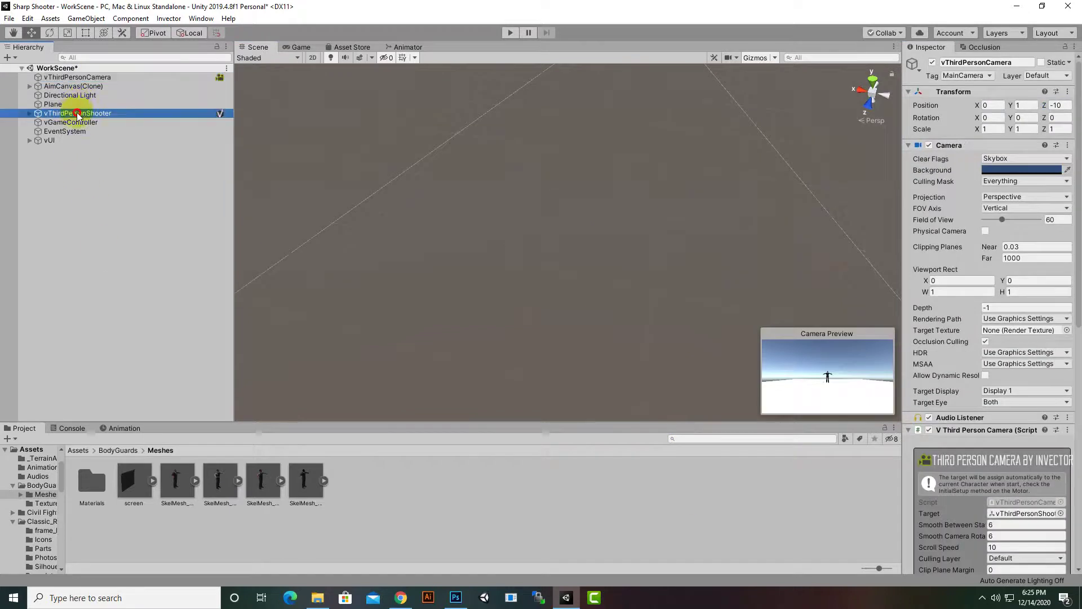
pyautogui.press('f')
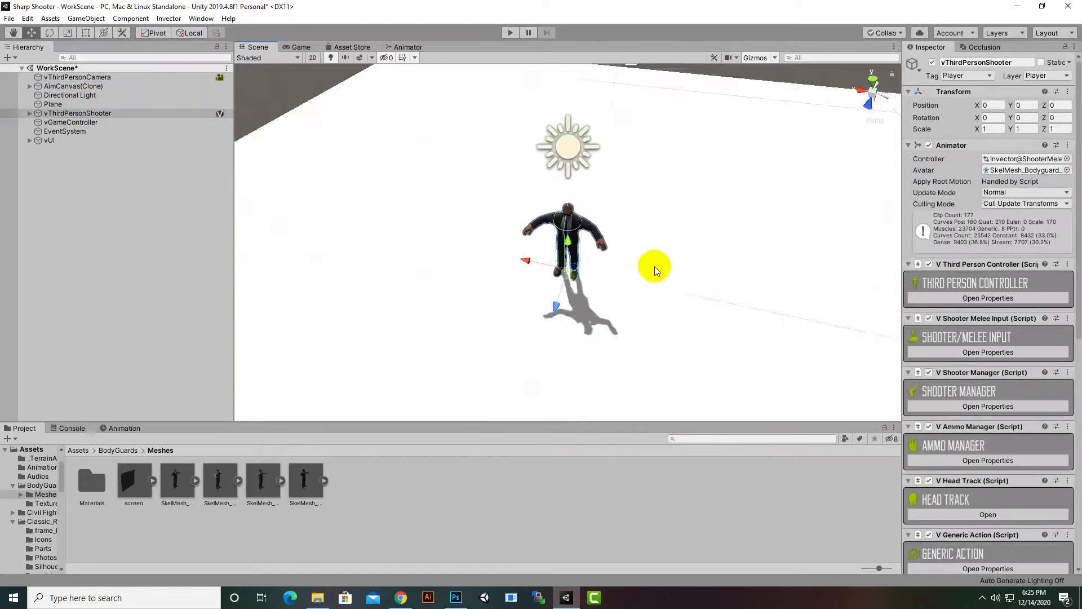
pyautogui.scroll(-2, 655, 269)
pyautogui.keyDown('alt'); pyautogui.moveTo(645, 296); pyautogui.dragTo(638, 176); pyautogui.keyUp('alt')
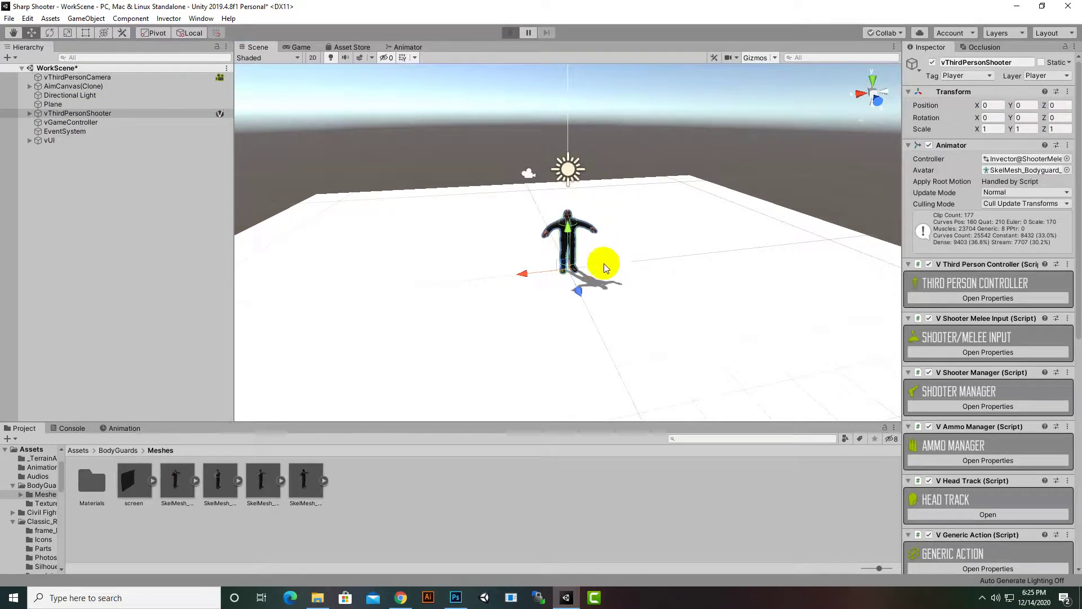
# - Play-test the scene by moving the character in all directions and jumping, and end the test
pyautogui.hotkey('ctrl', 'p')
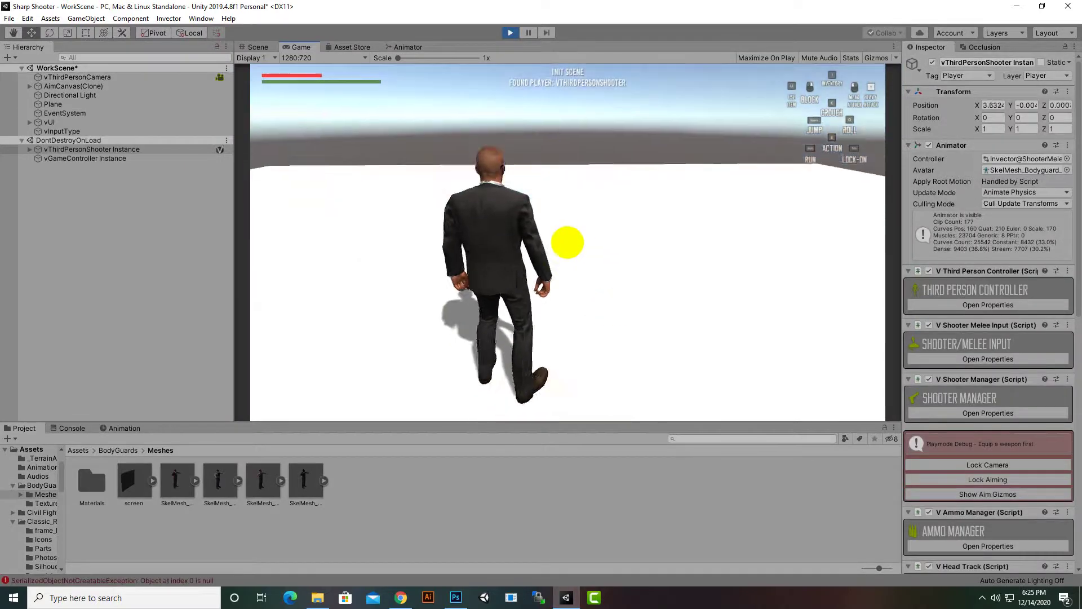
pyautogui.press('s')
pyautogui.press('w')
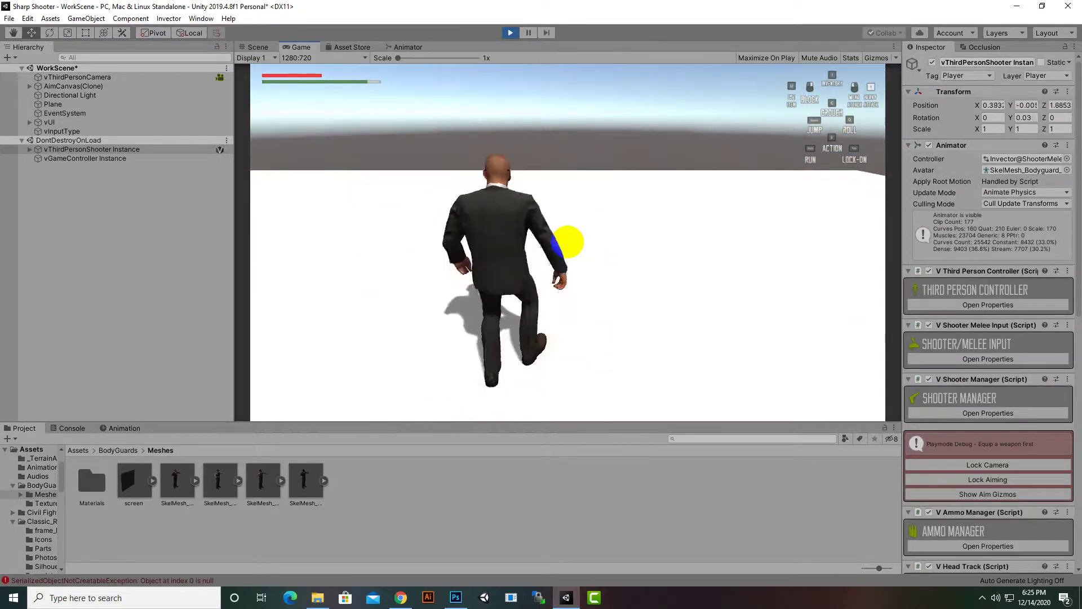
pyautogui.press('d')
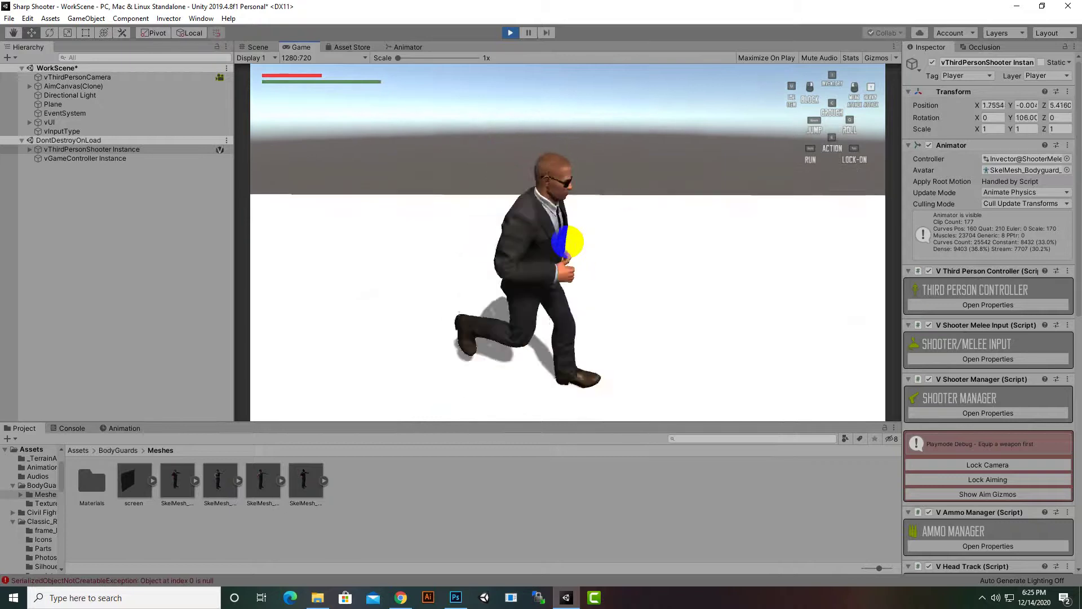
pyautogui.press('s')
pyautogui.press('space')
pyautogui.press('w')
pyautogui.press('w')
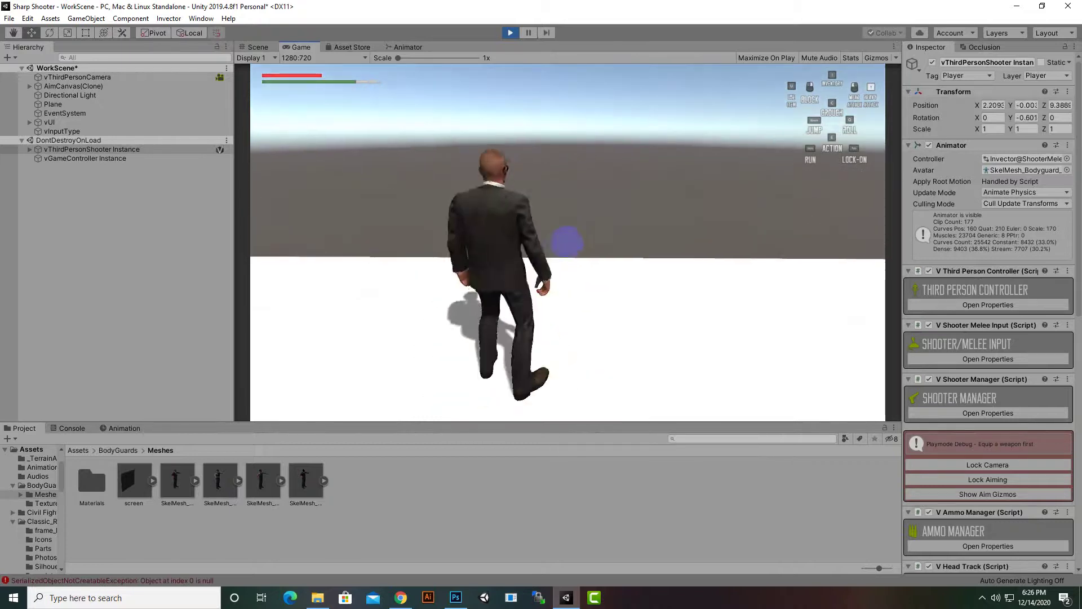
pyautogui.press('s')
pyautogui.press('space')
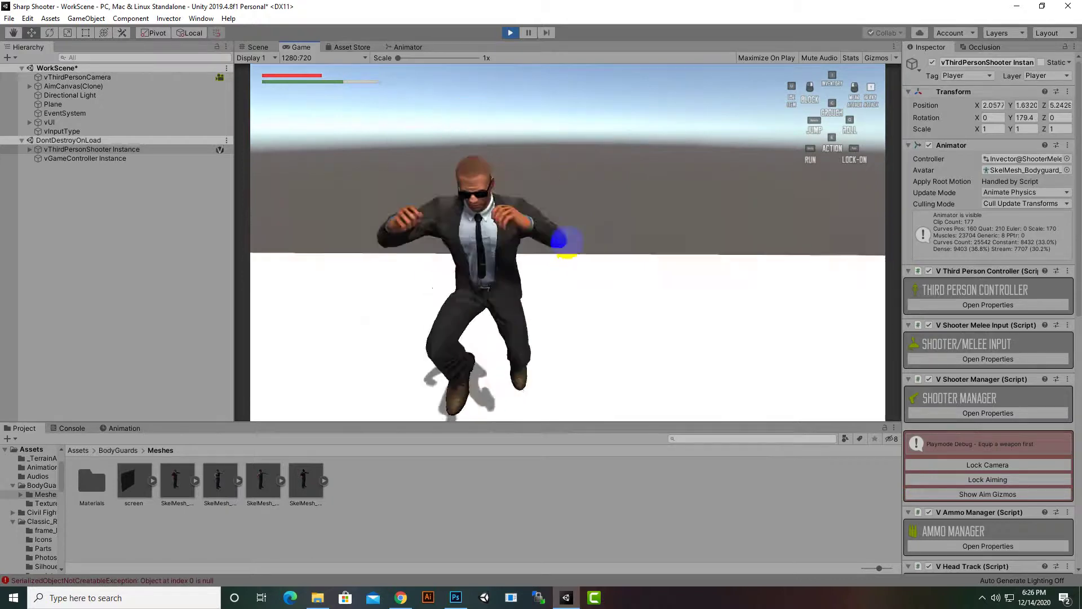
pyautogui.press('d')
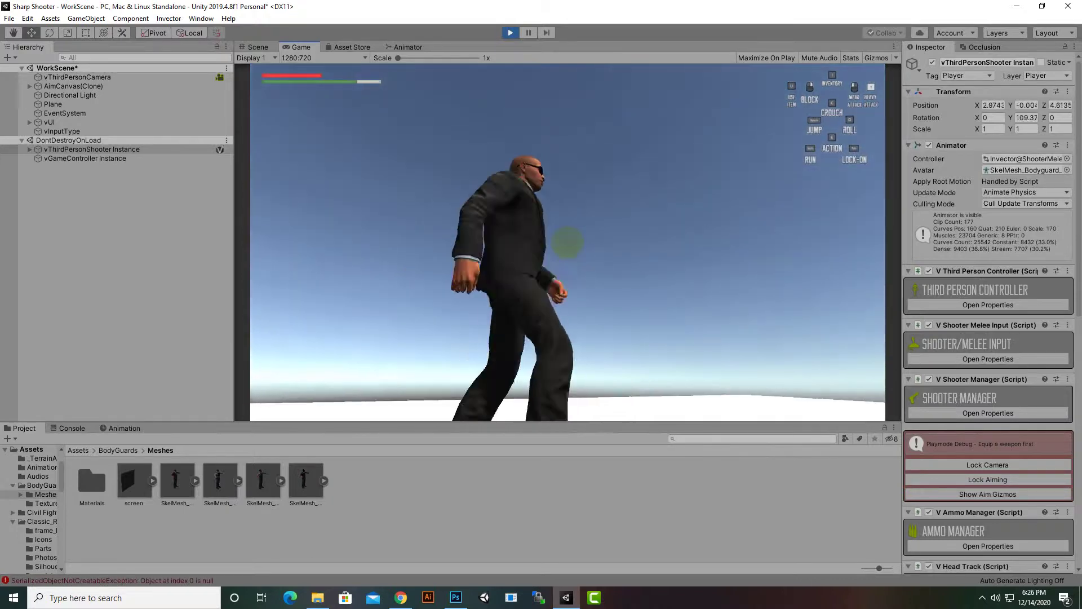
pyautogui.press('s')
pyautogui.press('a')
pyautogui.press('w')
pyautogui.press('w')
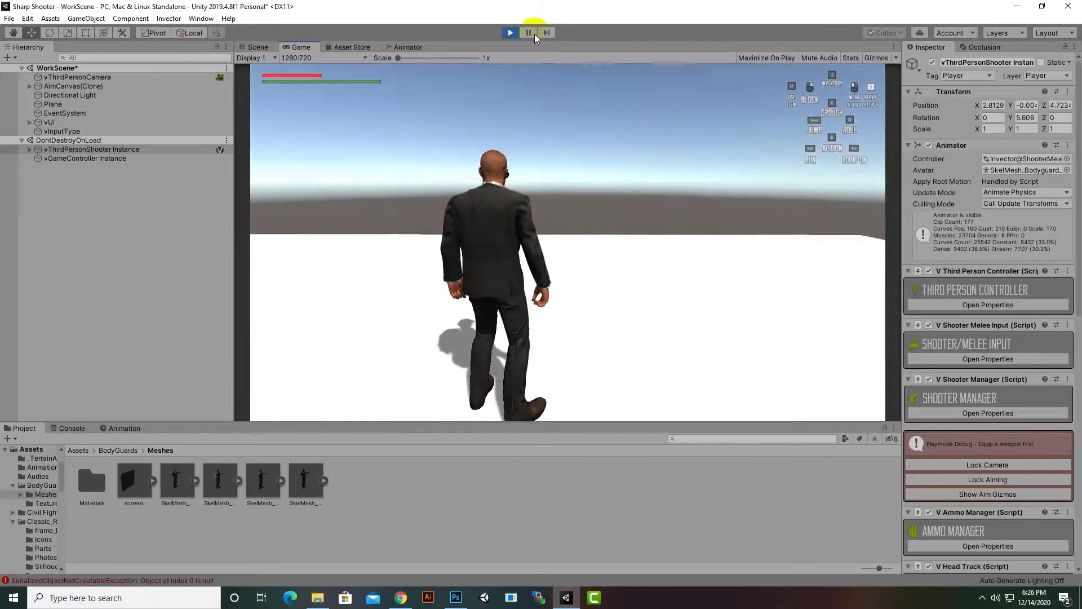
pyautogui.click(510, 32)
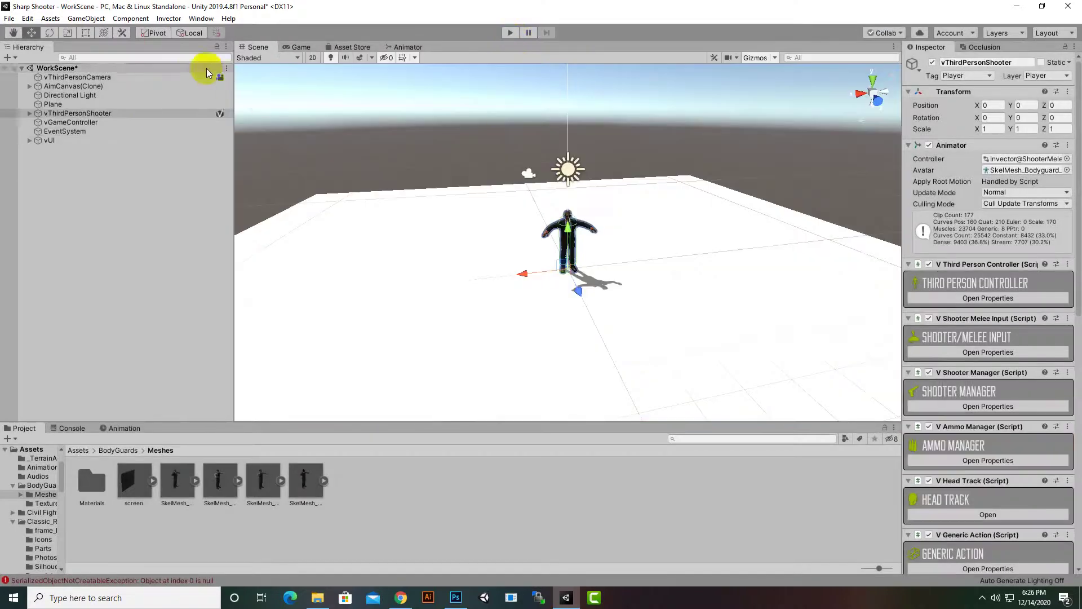
# - Create an Invector ragdoll for vThirdPersonShooter with the Human avatar type and look at its colliders up close
pyautogui.click(114, 113)
pyautogui.click(167, 19)
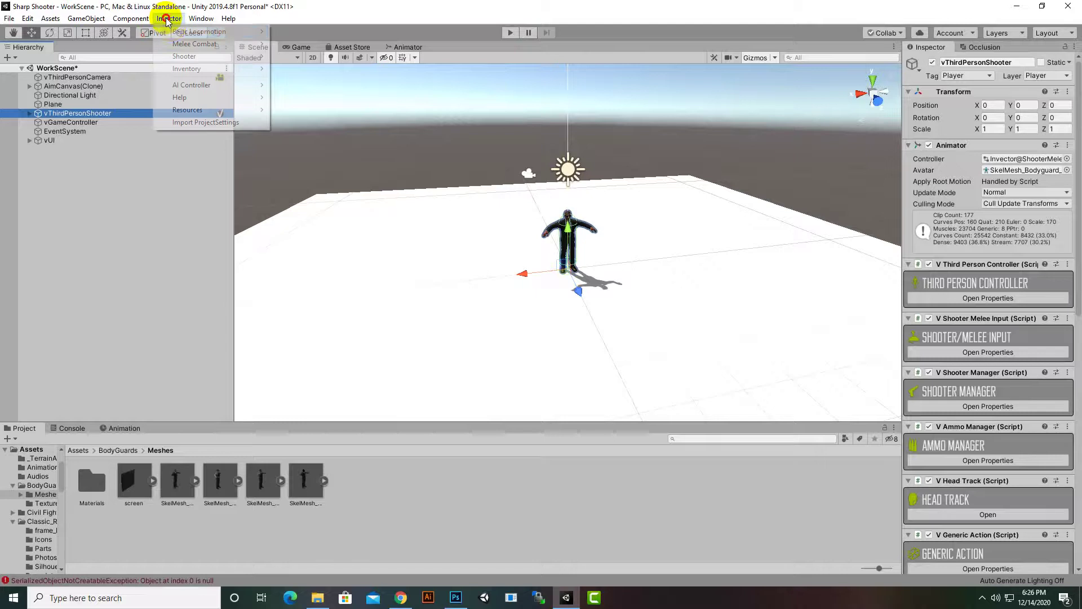
pyautogui.moveTo(180, 33)
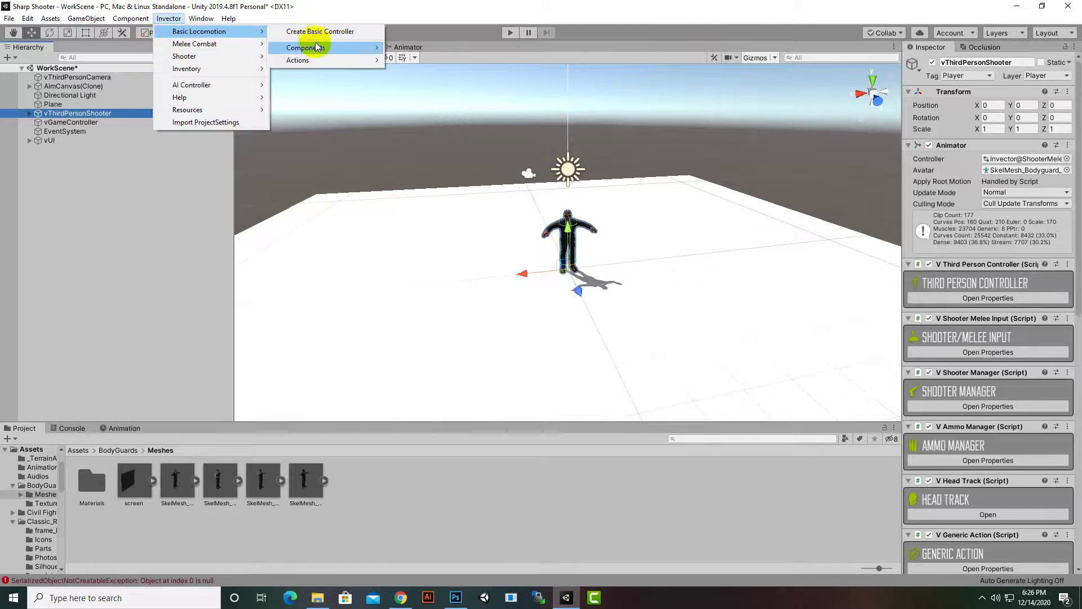
pyautogui.moveTo(316, 47)
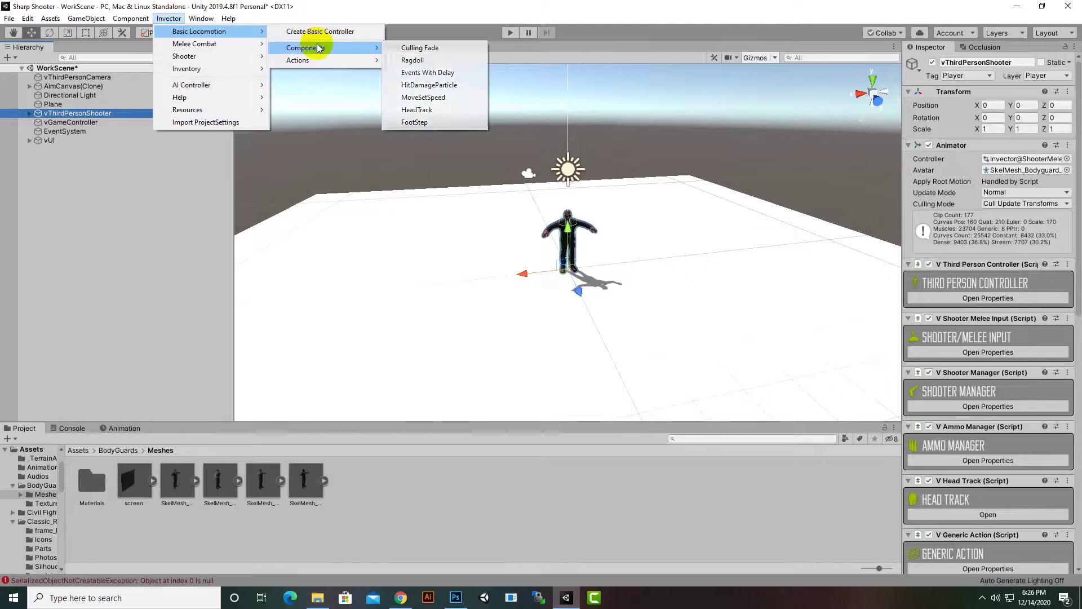
pyautogui.click(427, 63)
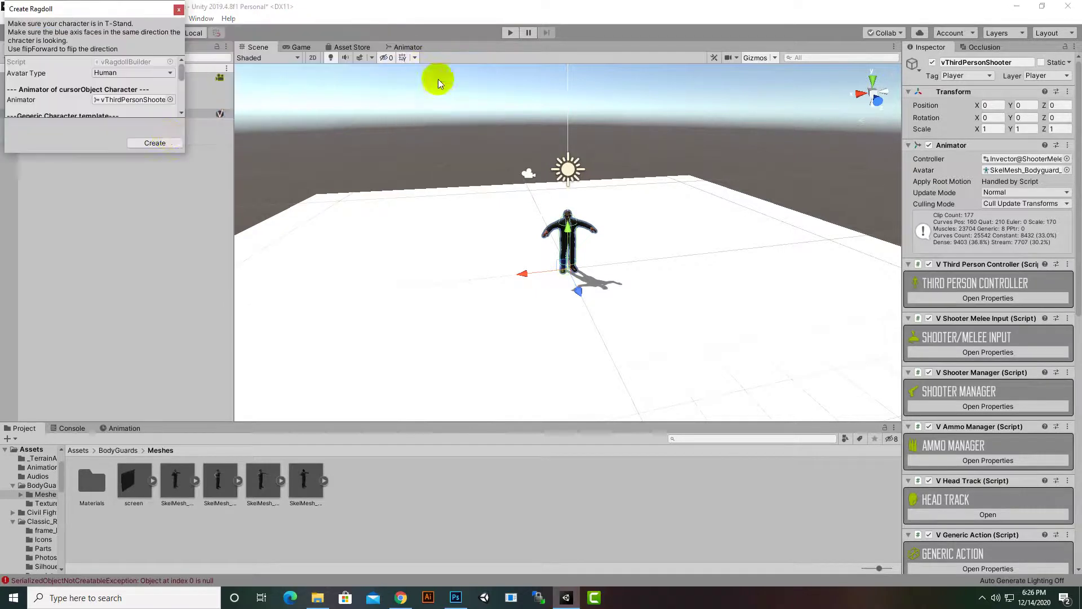
pyautogui.click(142, 144)
pyautogui.click(573, 241)
pyautogui.scroll(5, 574, 253)
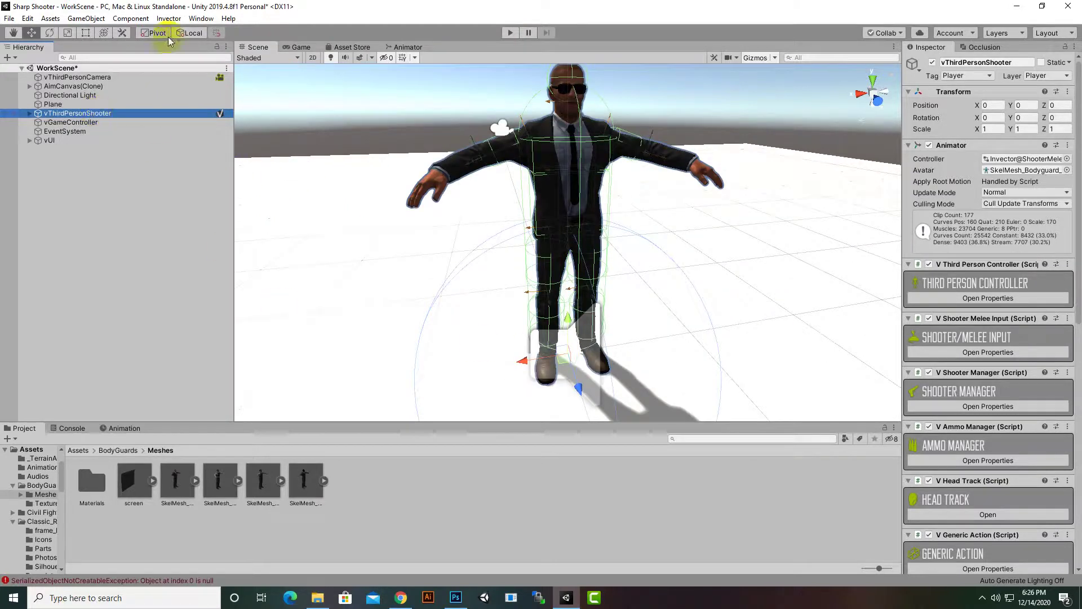
# - Add the Invector HitDamageParticle component to vThirdPersonShooter
pyautogui.click(169, 18)
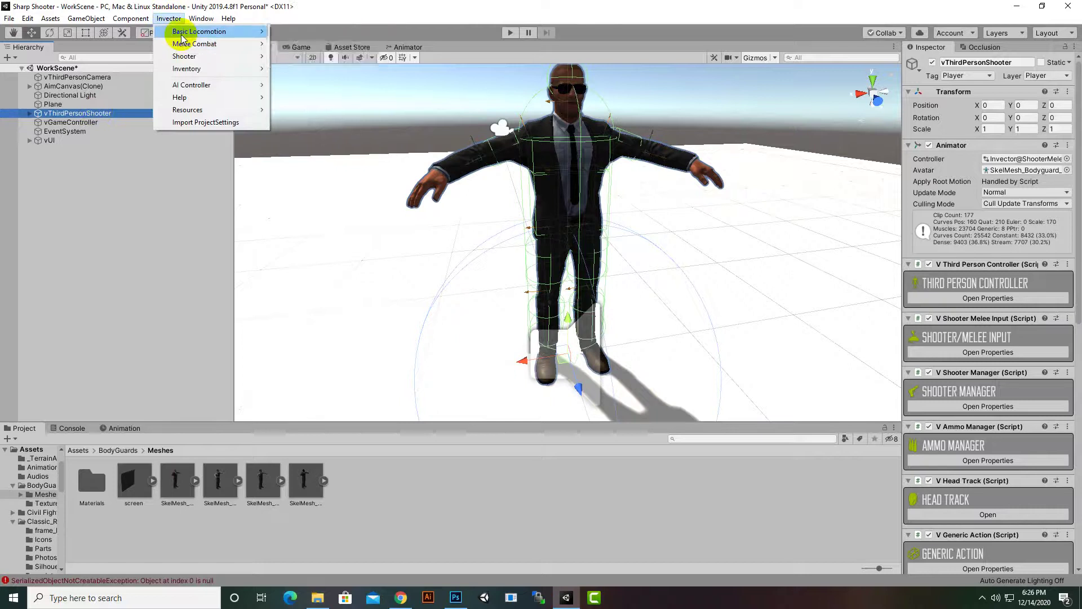
pyautogui.moveTo(182, 39)
pyautogui.moveTo(350, 48)
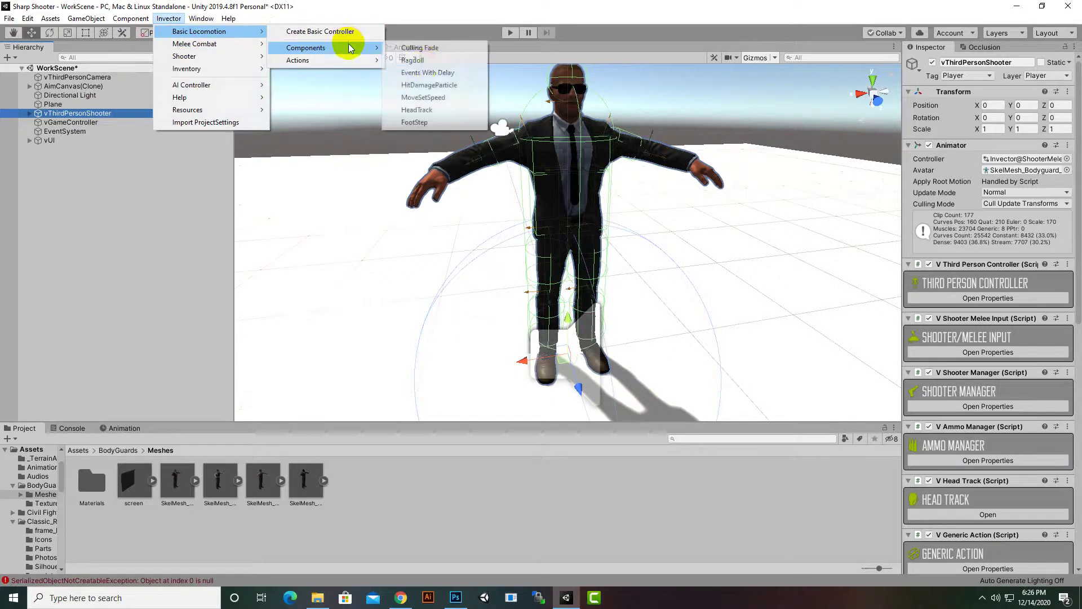
pyautogui.click(427, 86)
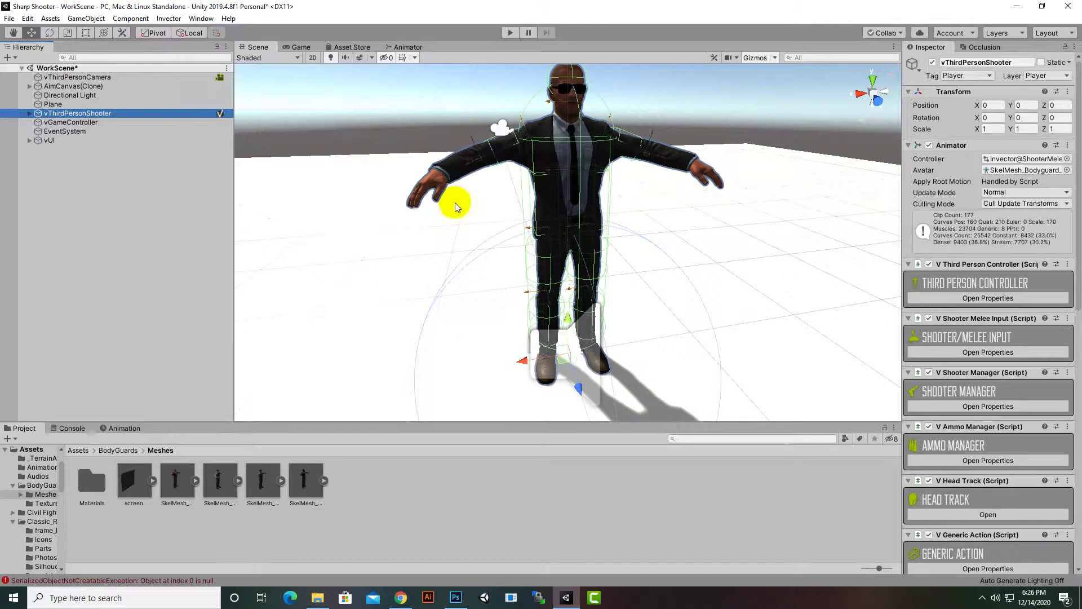
pyautogui.click(573, 162)
pyautogui.click(538, 231)
pyautogui.click(563, 173)
pyautogui.click(562, 227)
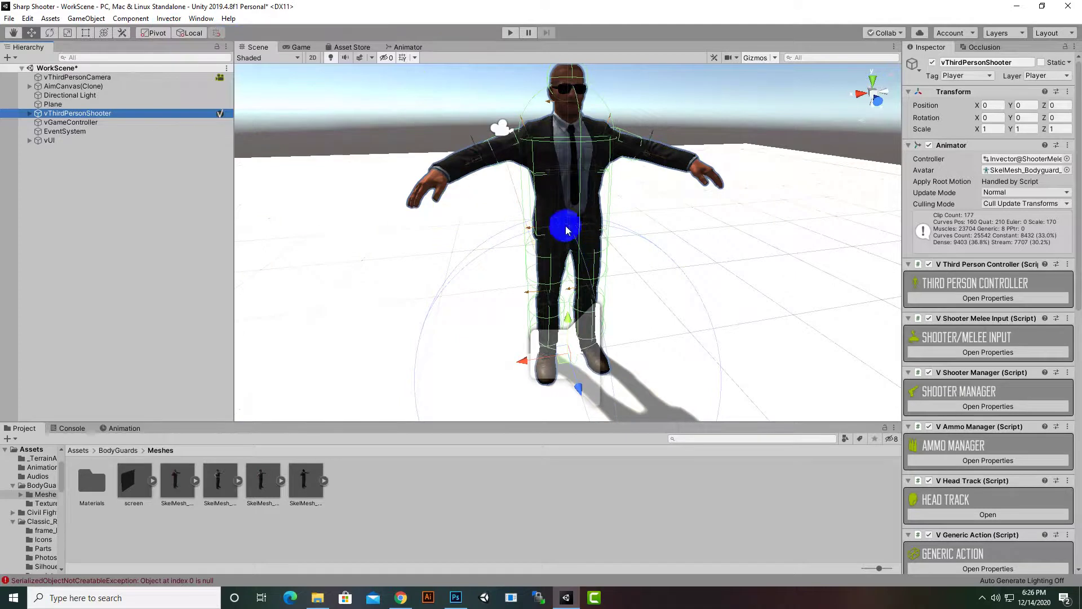
pyautogui.click(531, 189)
pyautogui.click(563, 177)
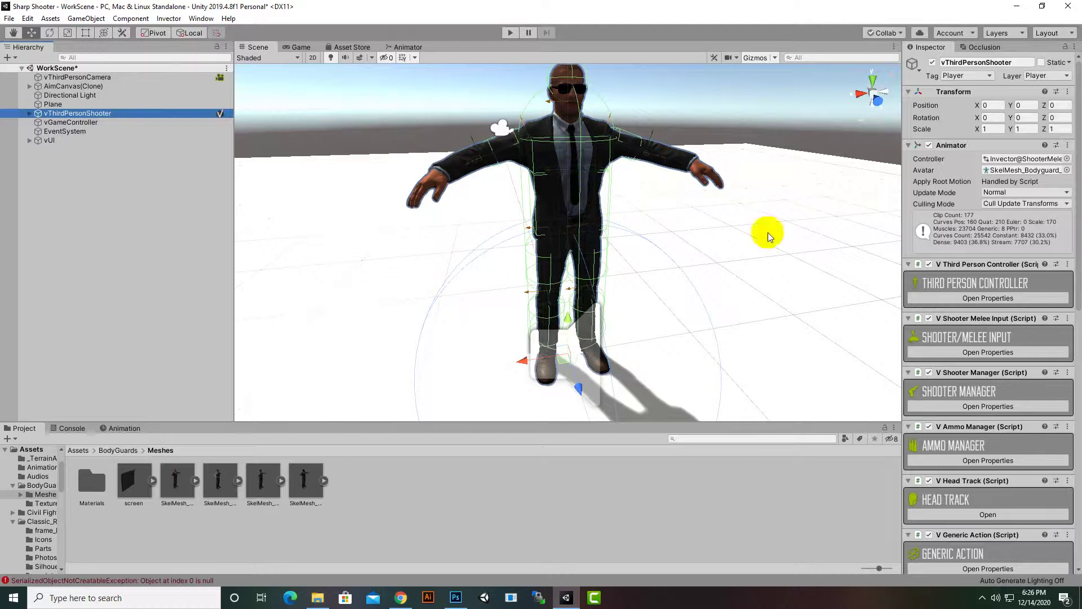
# - Open the properties of the character's Hit Damage Particle component and check its default damage effect
pyautogui.scroll(-10, 1003, 434)
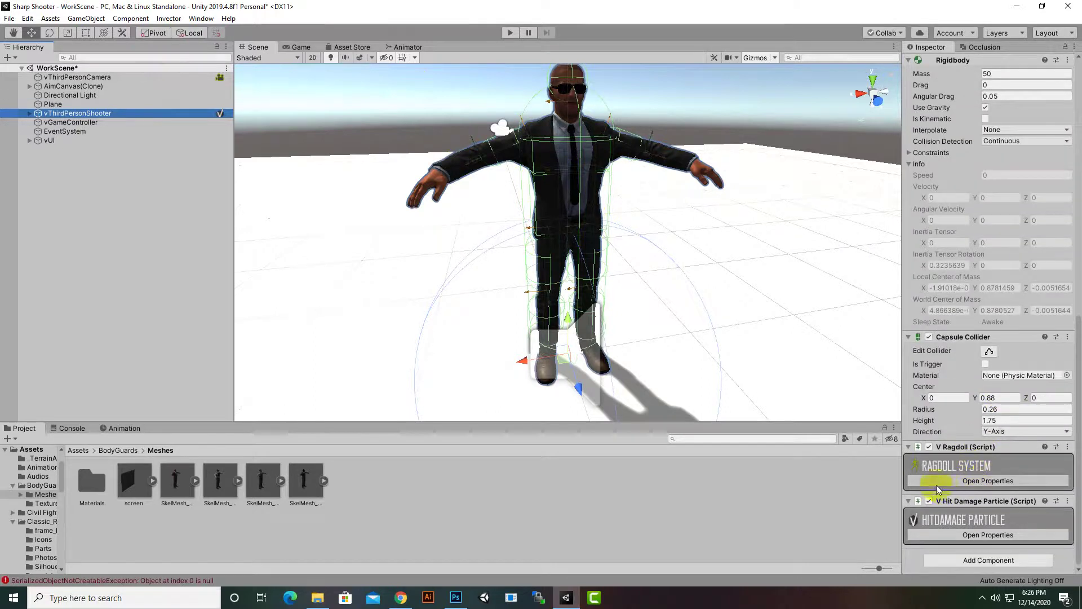
pyautogui.click(969, 535)
pyautogui.scroll(-3, 1002, 434)
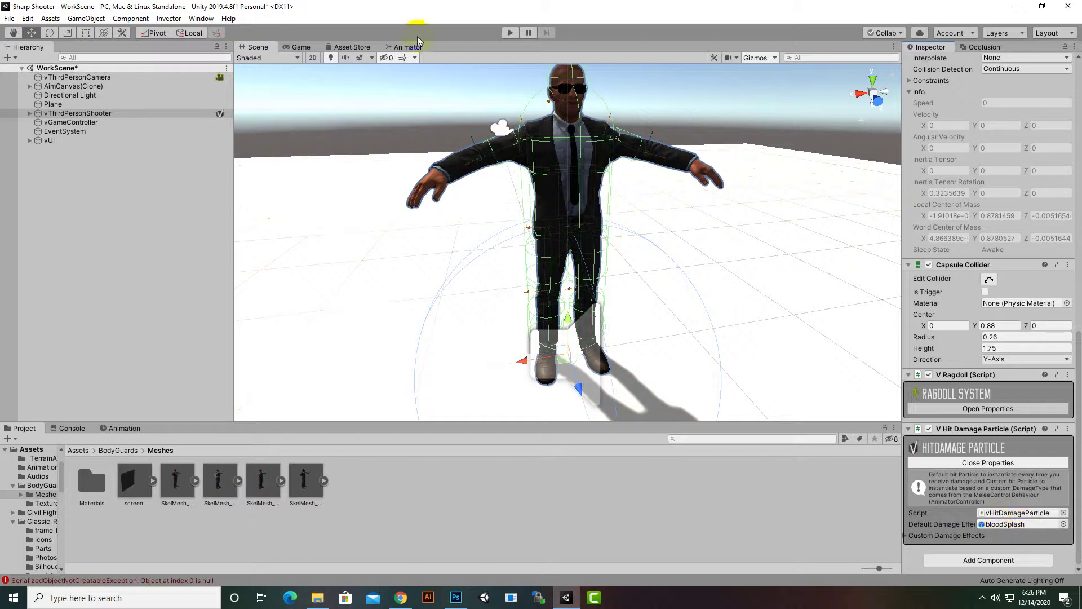
# - Add the Invector FootStep component to vThirdPersonShooter
pyautogui.click(78, 115)
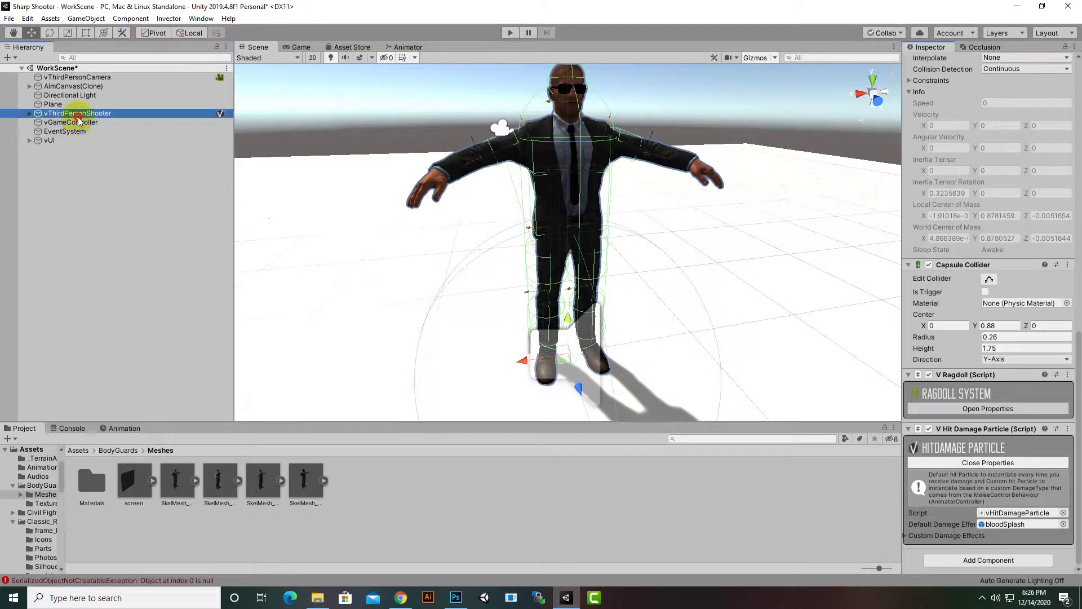
pyautogui.click(169, 19)
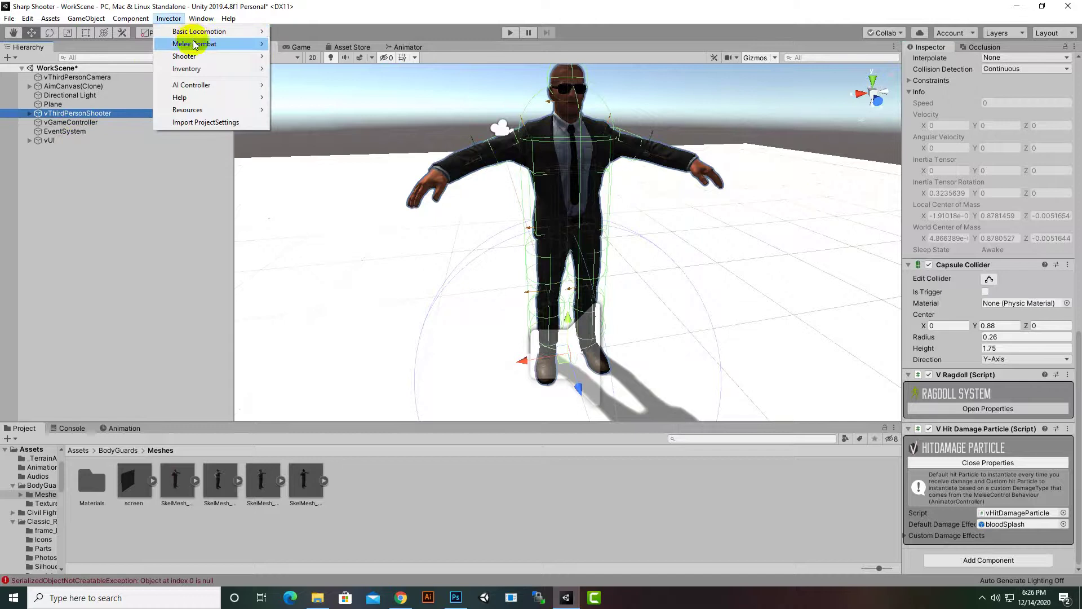
pyautogui.moveTo(203, 69)
pyautogui.moveTo(211, 31)
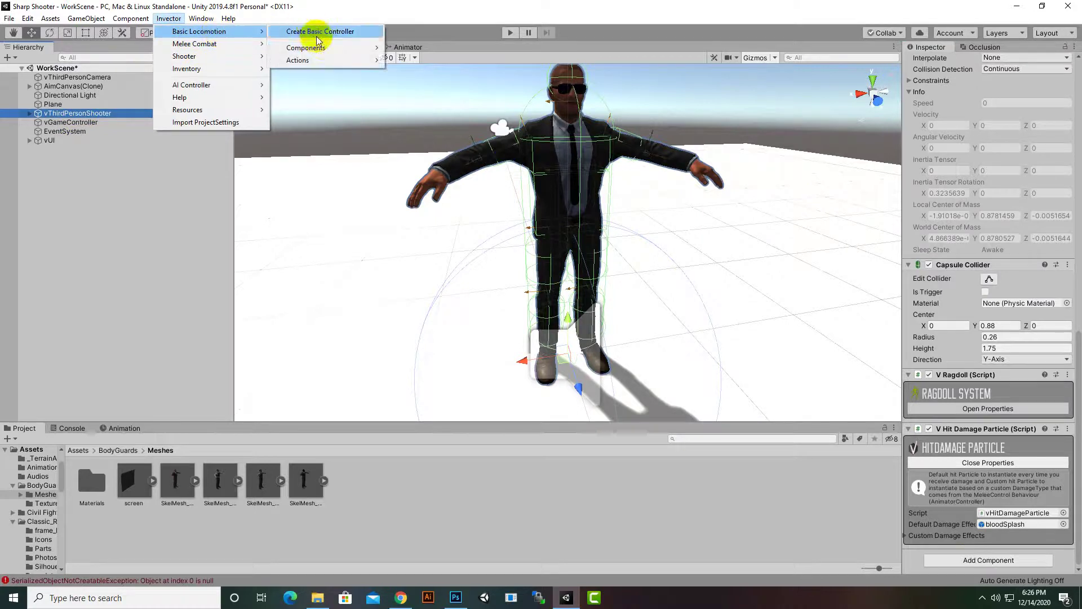
pyautogui.moveTo(313, 47)
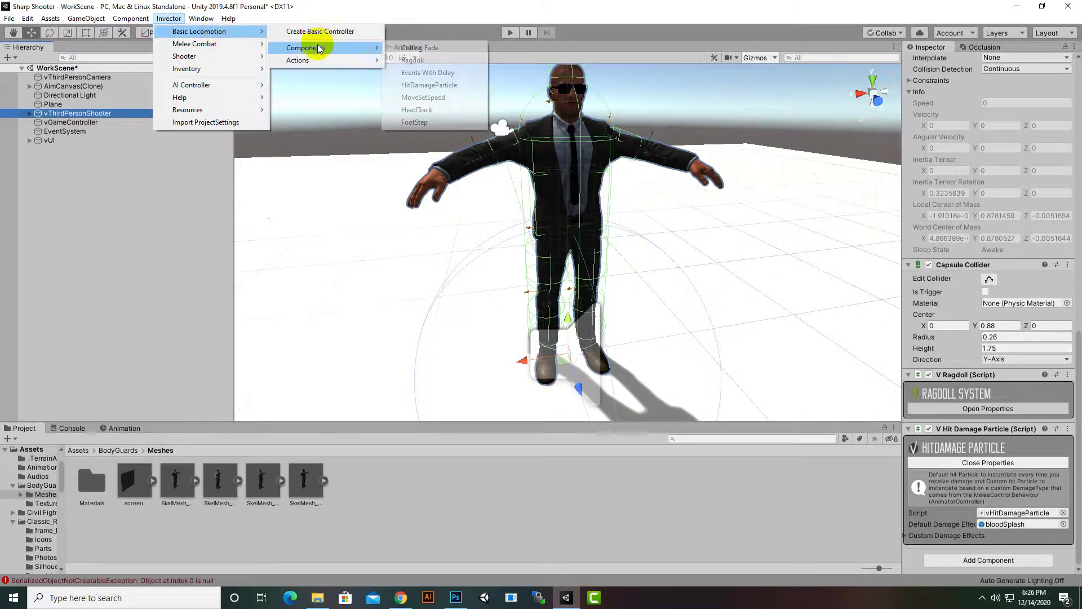
pyautogui.click(421, 124)
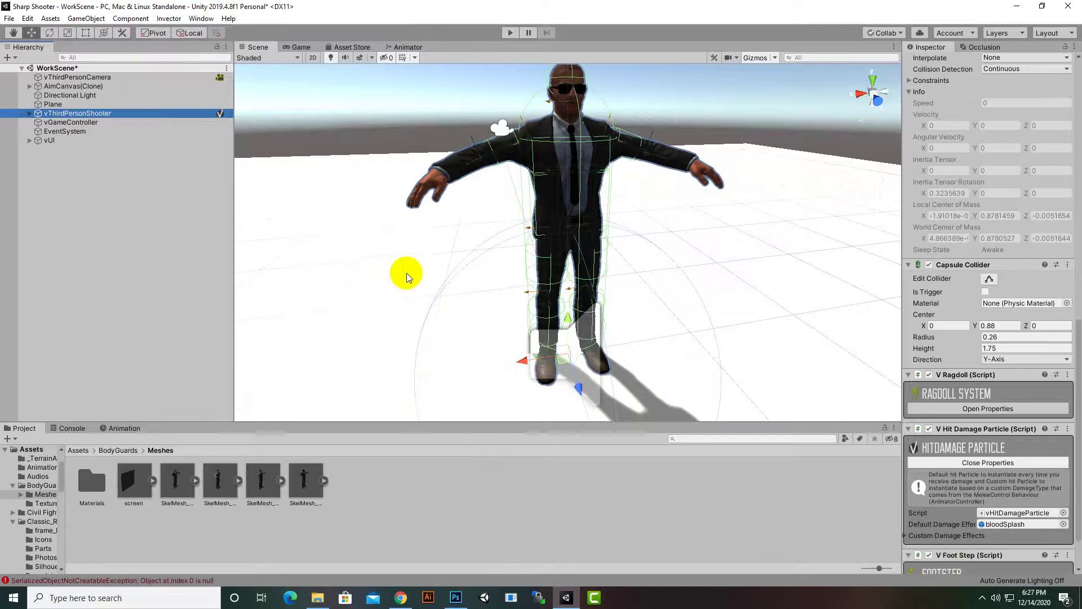
pyautogui.scroll(-3, 407, 273)
pyautogui.scroll(2, 452, 305)
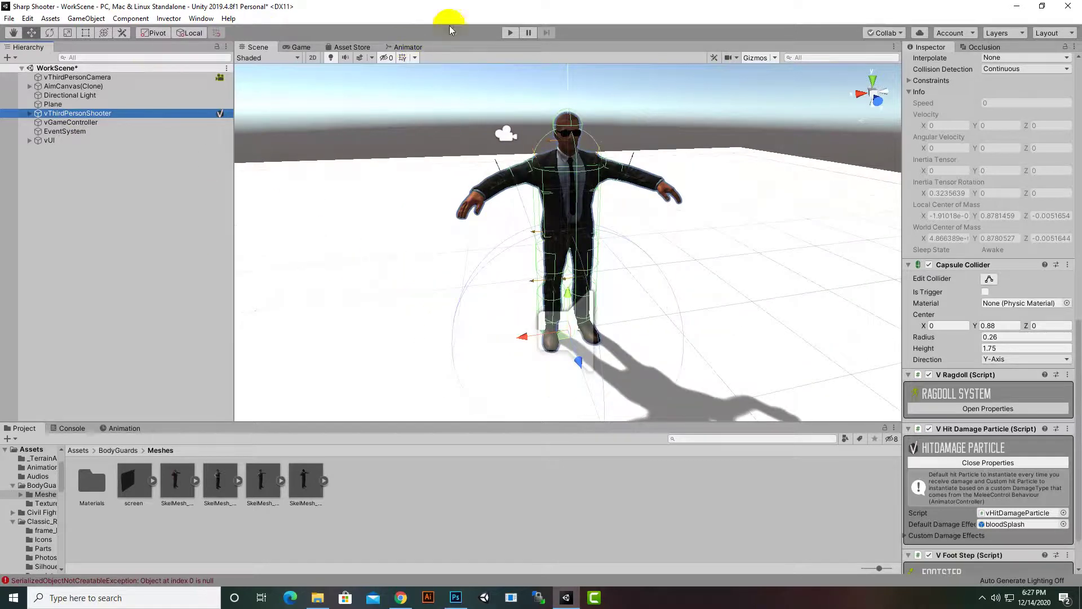
# - Play-test the work scene by running the character in several directions, jumping and rolling to check its footprints, and exit play mode
pyautogui.click(510, 32)
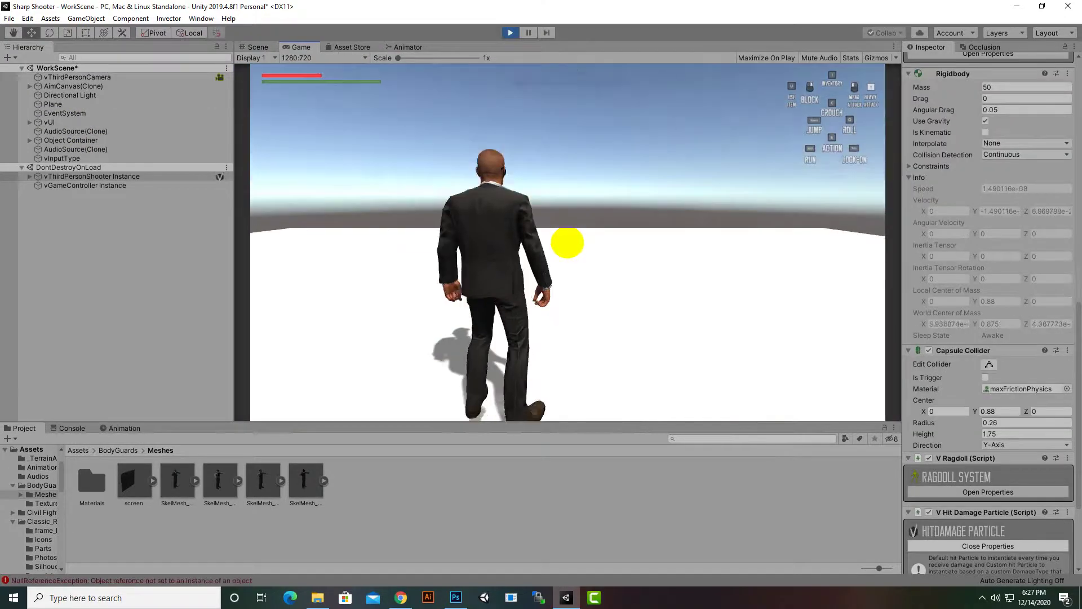
pyautogui.press('w')
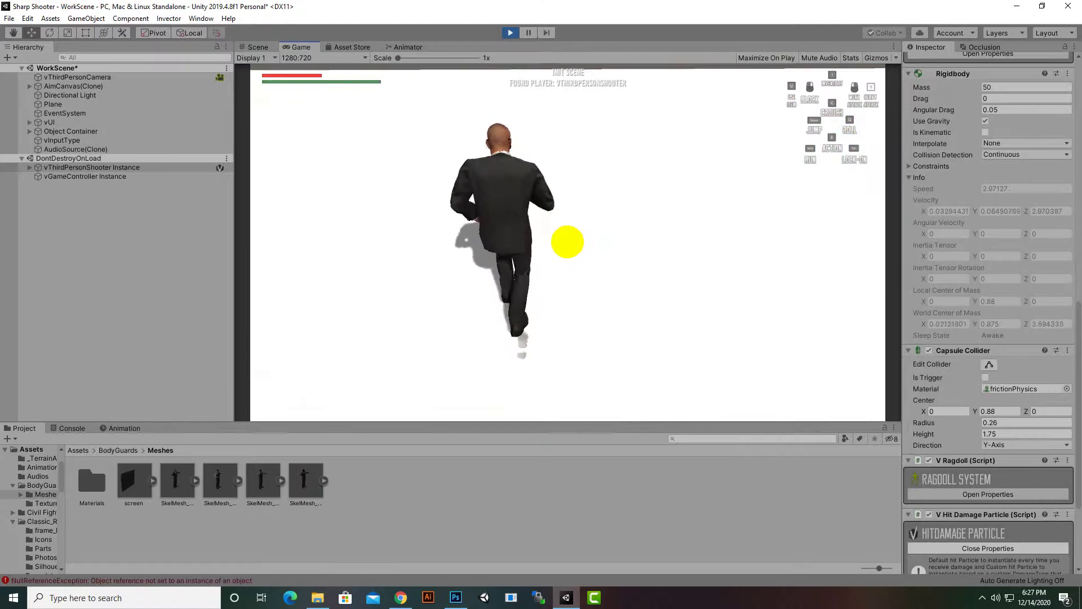
pyautogui.press('d')
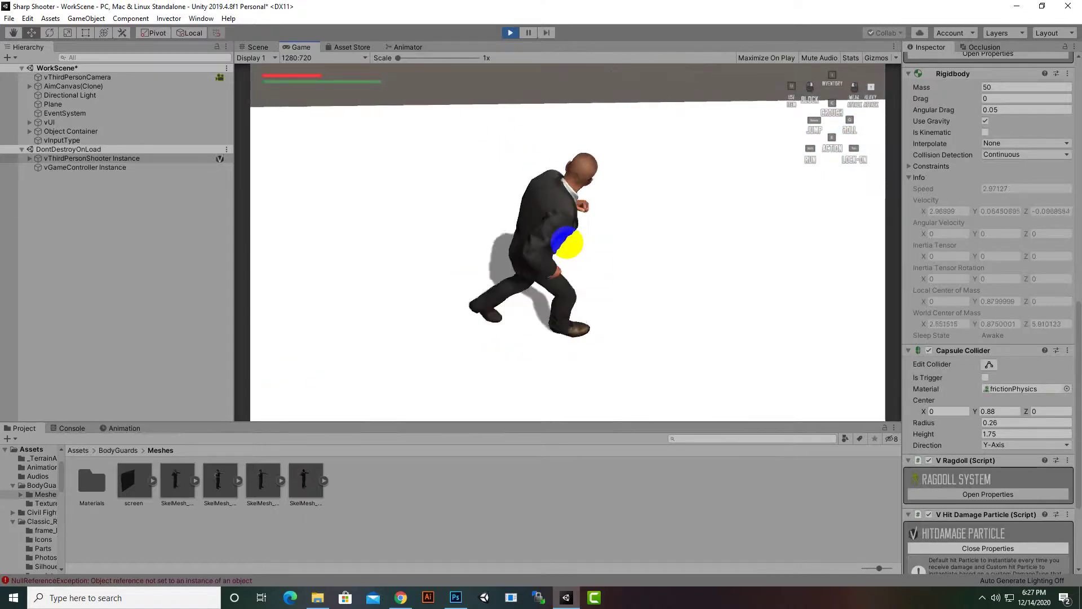
pyautogui.press('s')
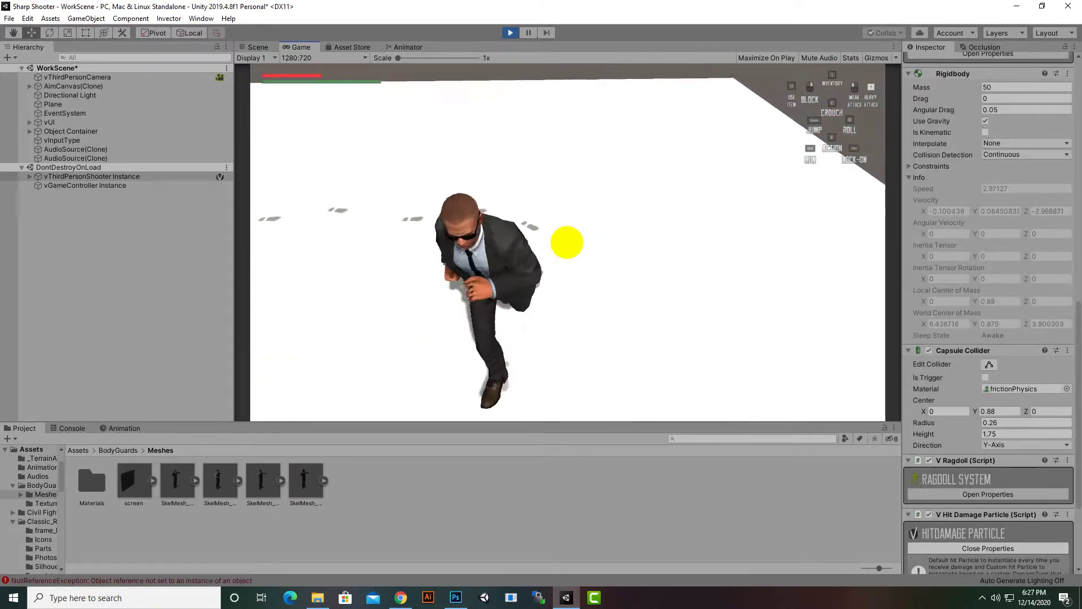
pyautogui.press('w')
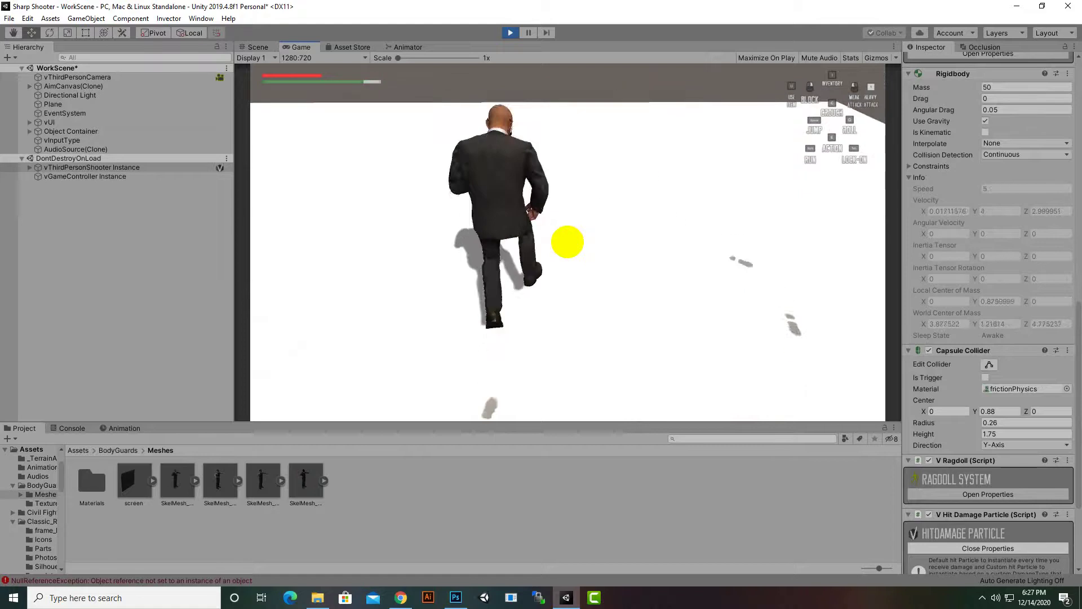
pyautogui.press('space')
pyautogui.press('w')
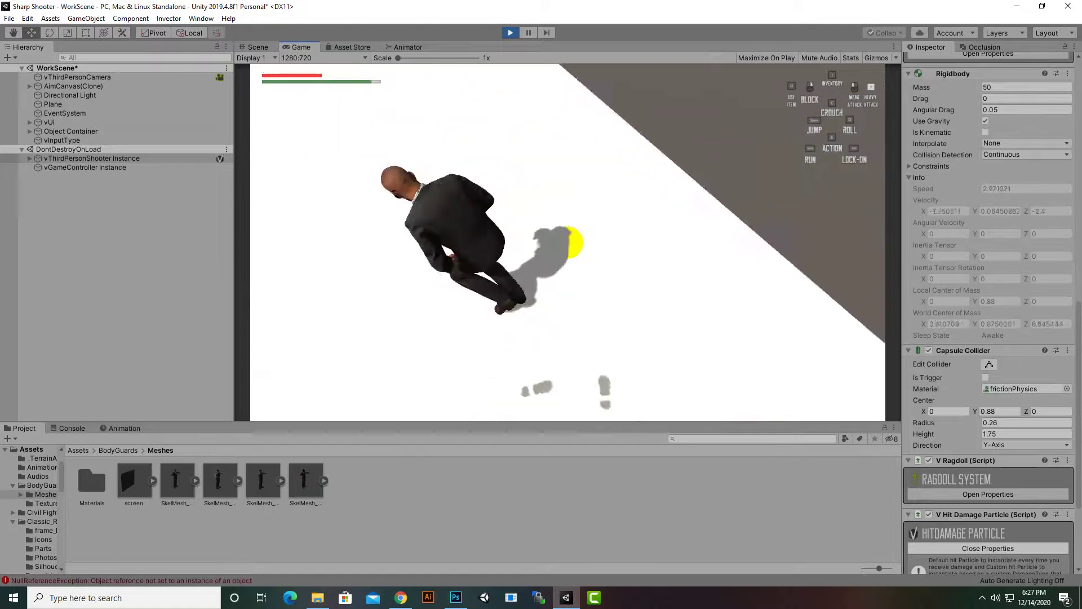
pyautogui.press('q')
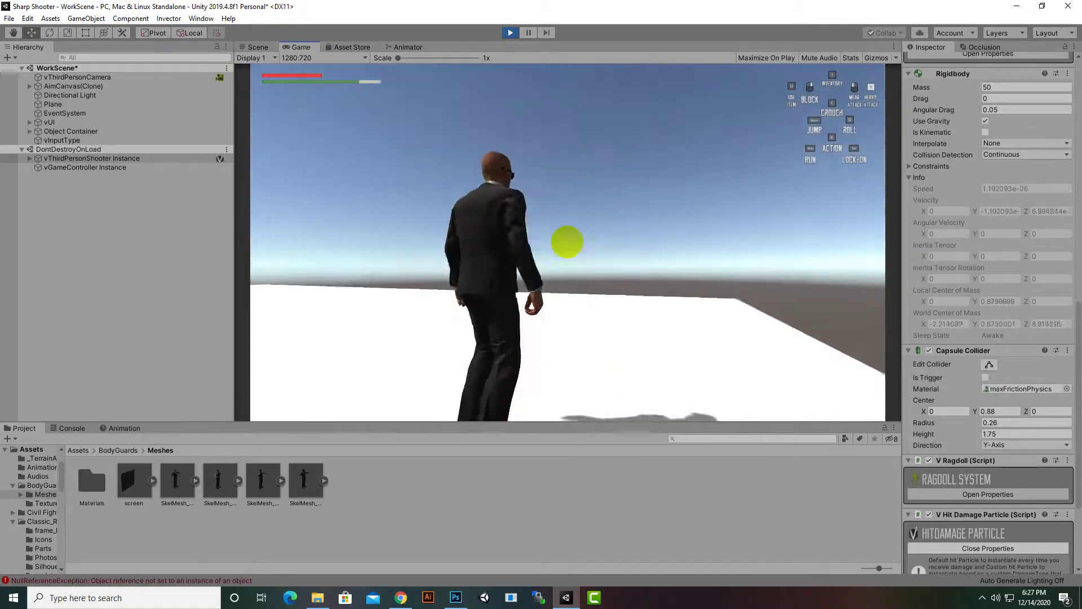
pyautogui.press('Escape')
pyautogui.click(507, 32)
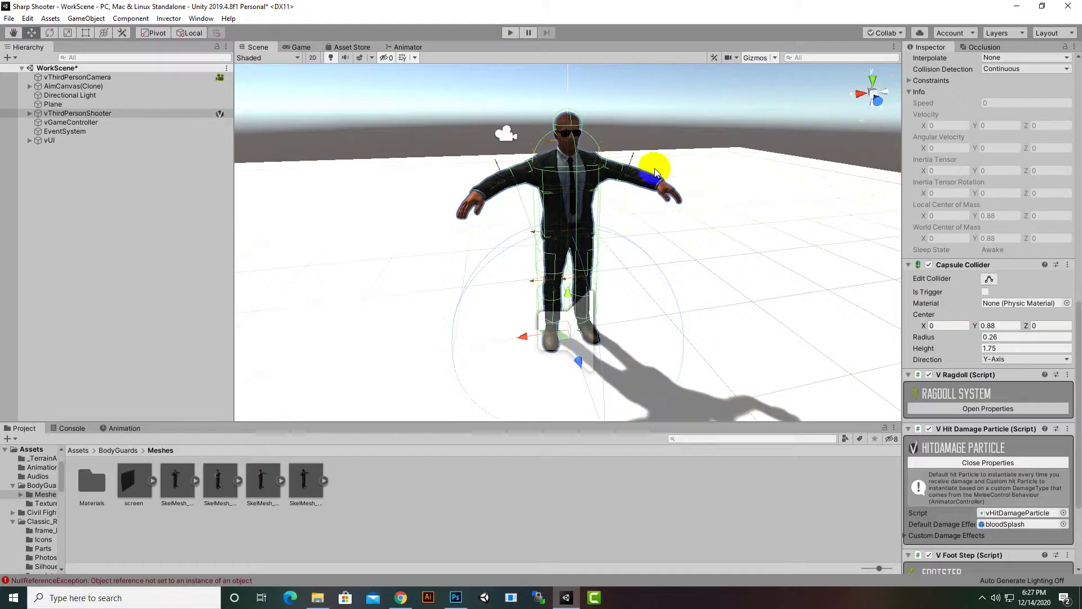
# - Open Invector's ItemManager creator for the vThirdPersonShooter player
pyautogui.click(106, 114)
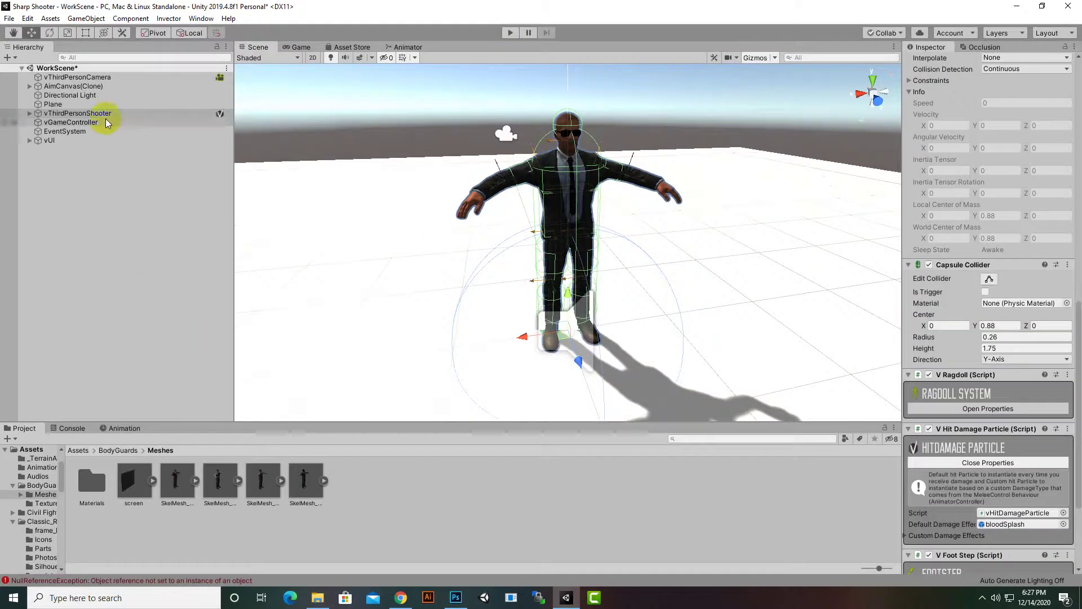
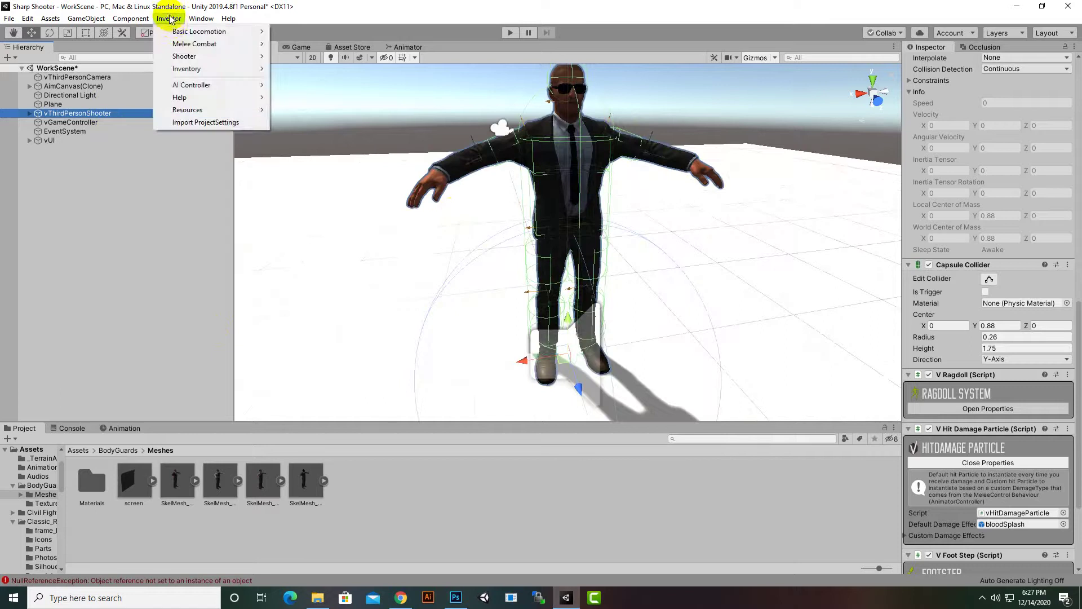
pyautogui.moveTo(212, 57)
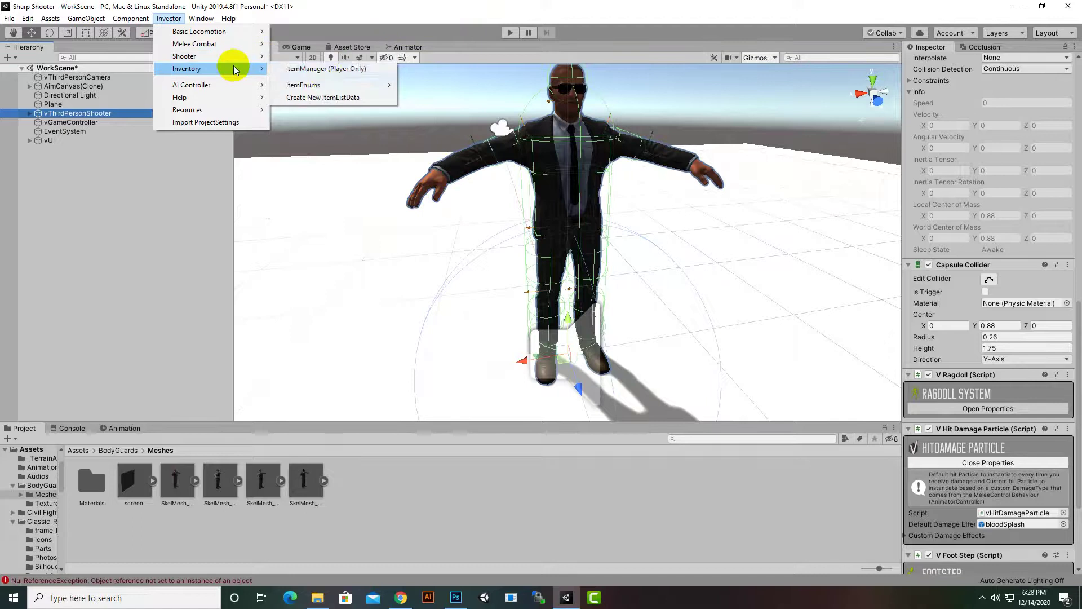
pyautogui.click(341, 70)
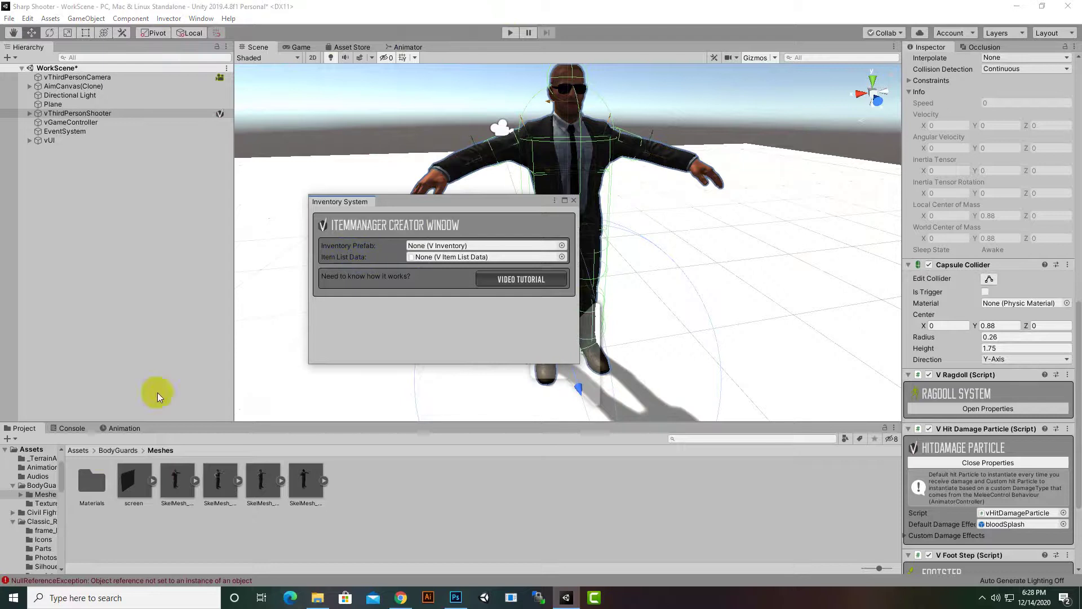
# - Assign the Inventory_Shooter prefab from Invector-3rdPersonController/ItemManager/Prefabs as the ItemManager's inventory prefab
pyautogui.click(79, 450)
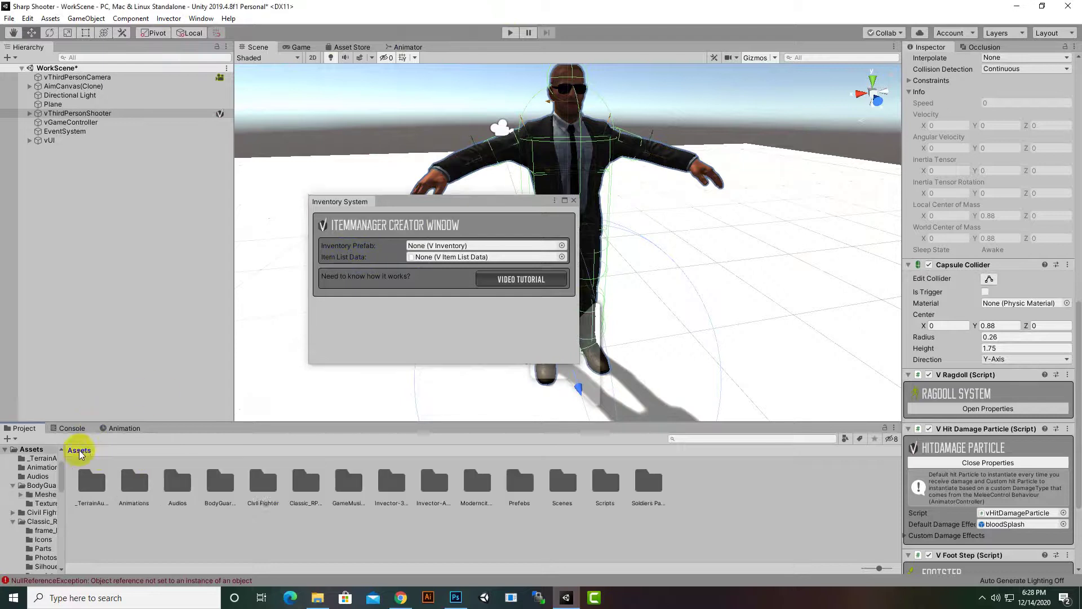
pyautogui.doubleClick(376, 482)
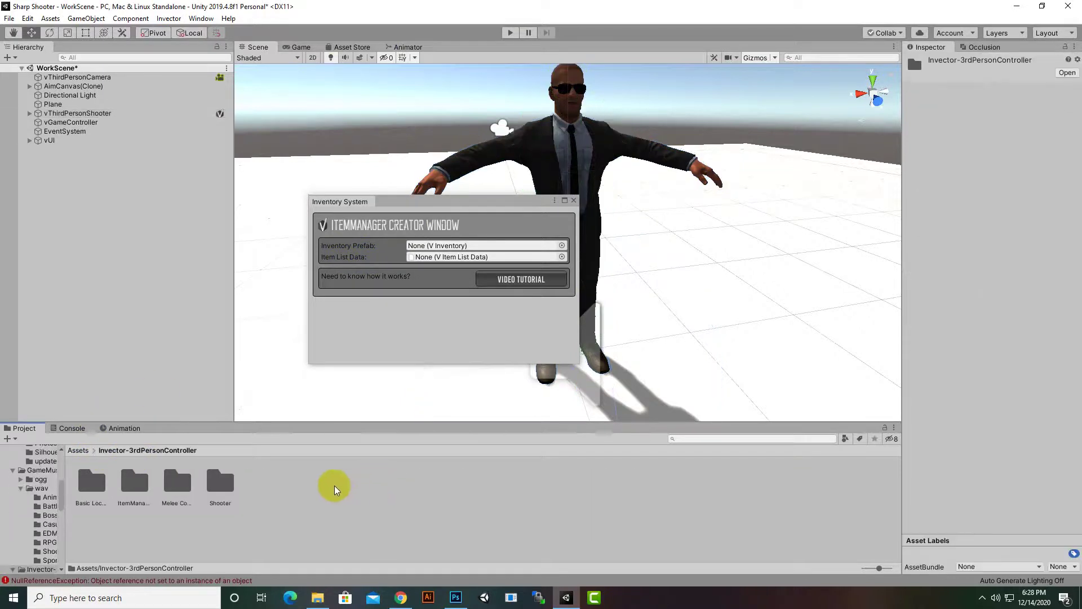
pyautogui.click(134, 484)
pyautogui.doubleClick(134, 484)
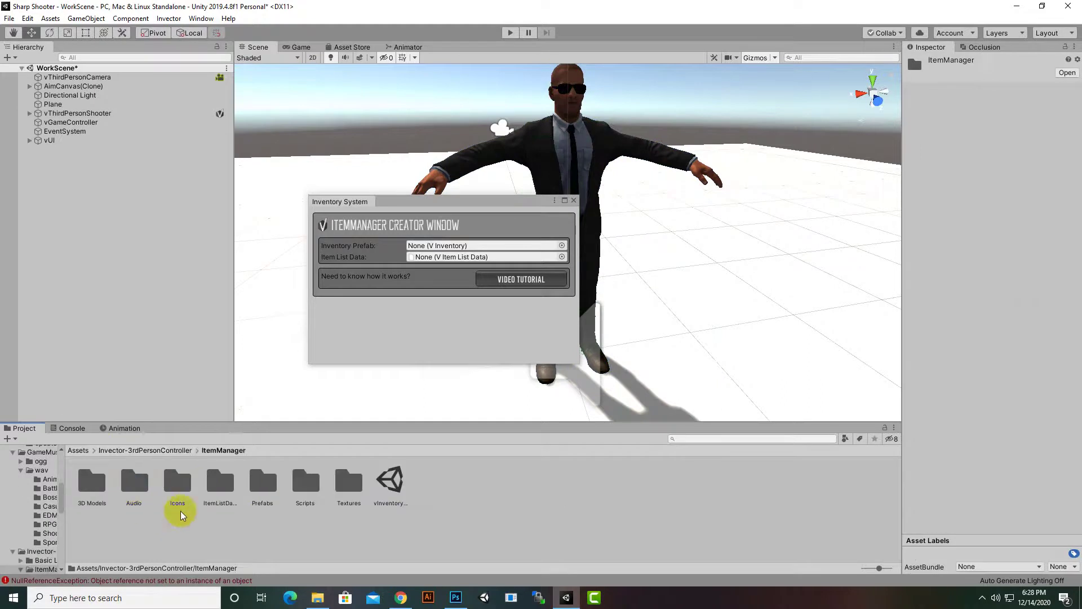
pyautogui.doubleClick(275, 483)
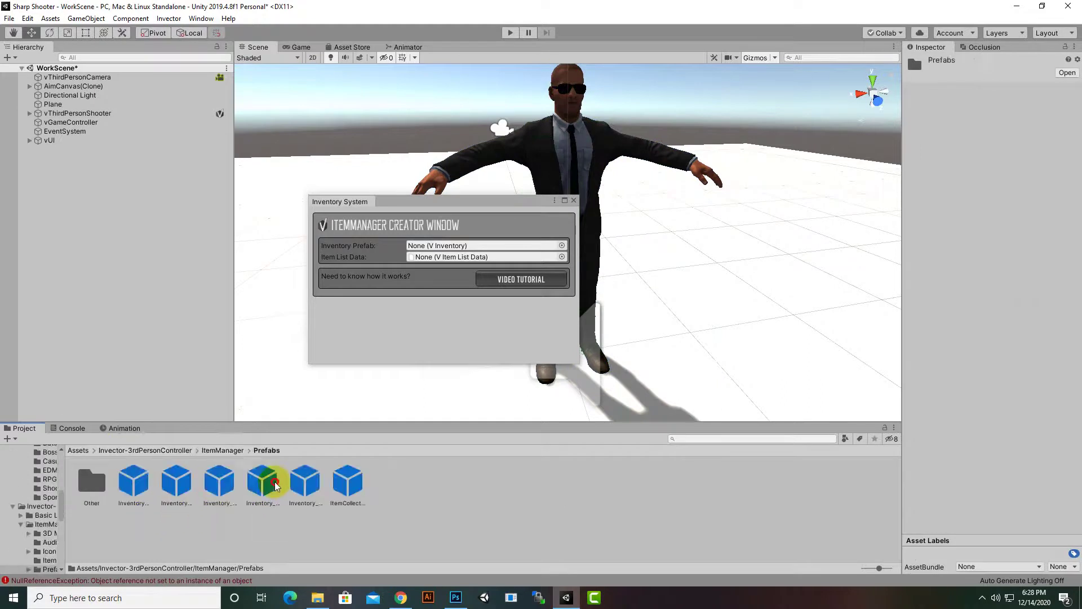
pyautogui.click(233, 476)
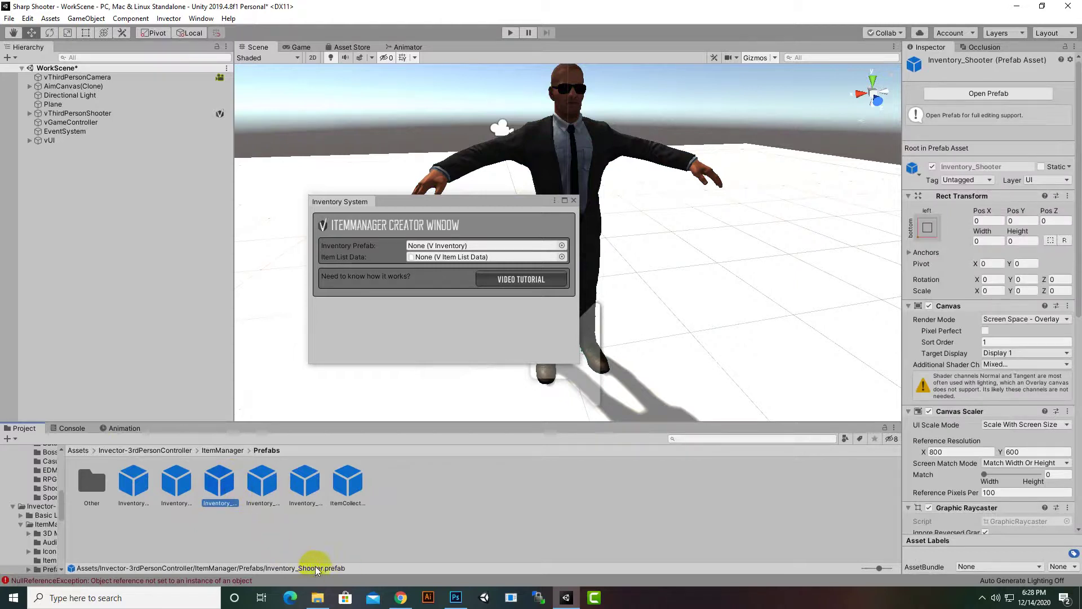
pyautogui.moveTo(210, 491); pyautogui.dragTo(446, 248)
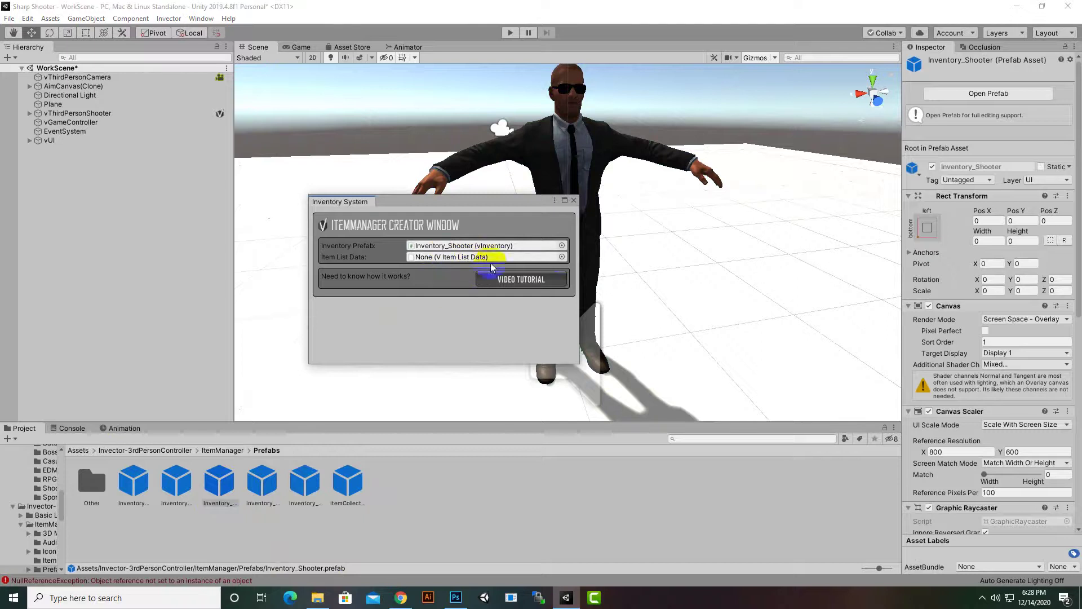
# - Set the item list data to vShooterMelee_ItemListData and create the ItemManager on vThirdPersonShooter
pyautogui.click(563, 257)
pyautogui.click(610, 222)
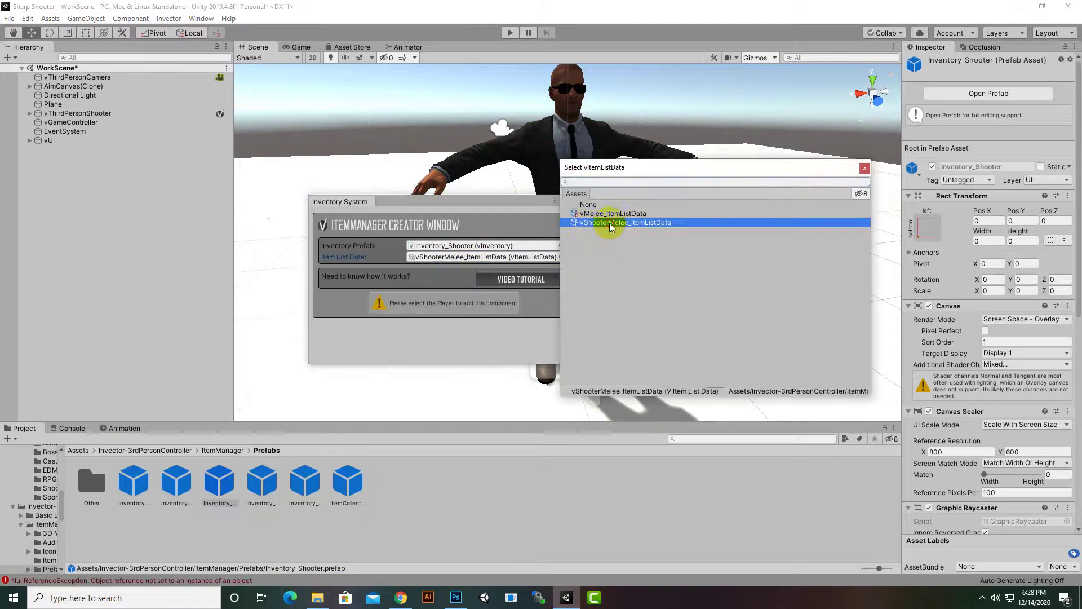
pyautogui.doubleClick(604, 223)
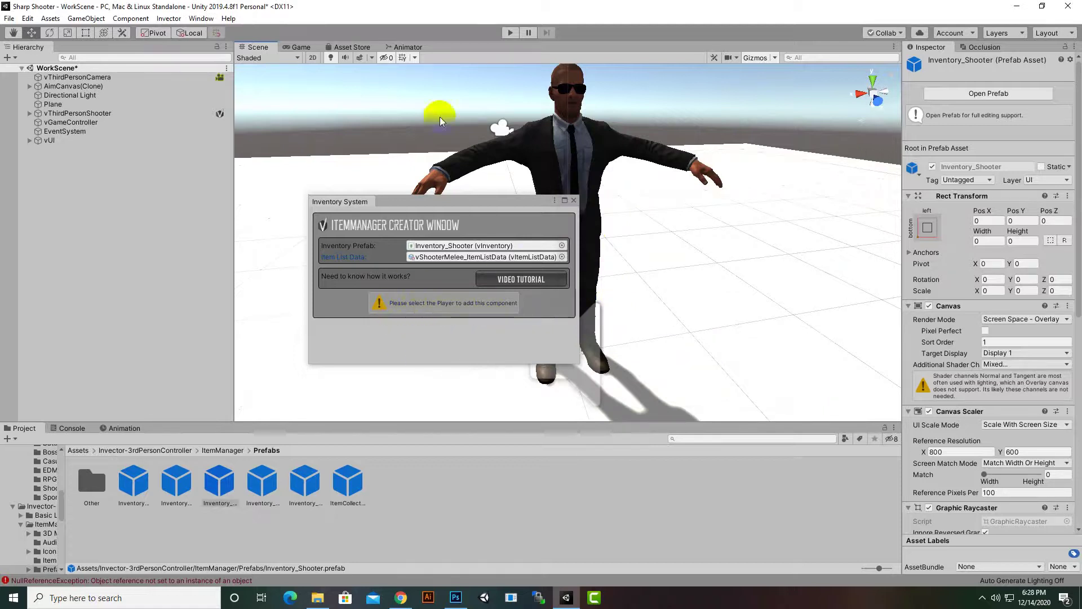
pyautogui.click(146, 114)
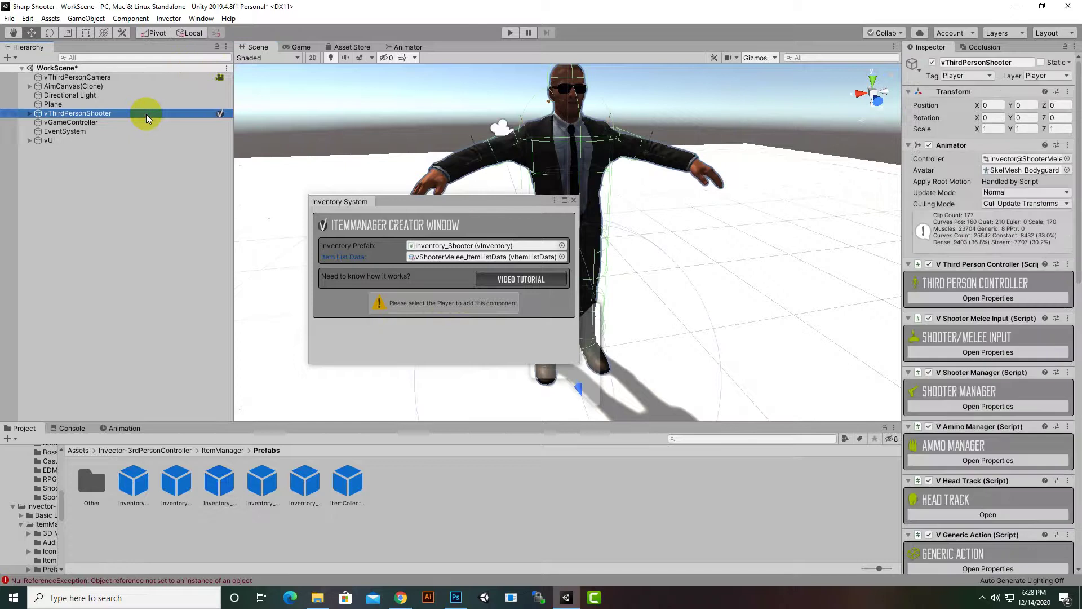
pyautogui.click(462, 317)
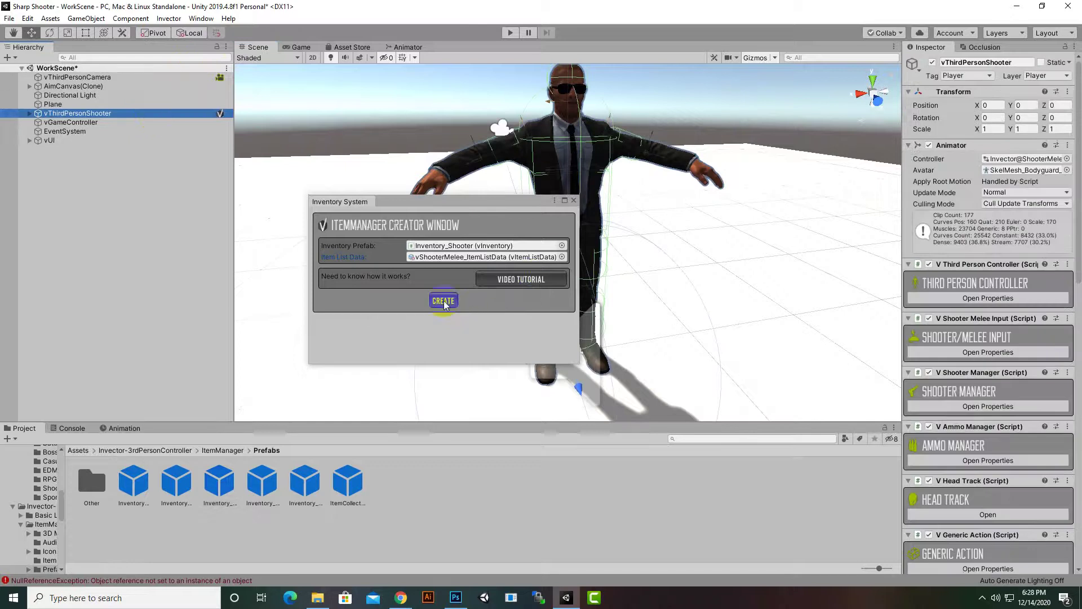
pyautogui.click(444, 301)
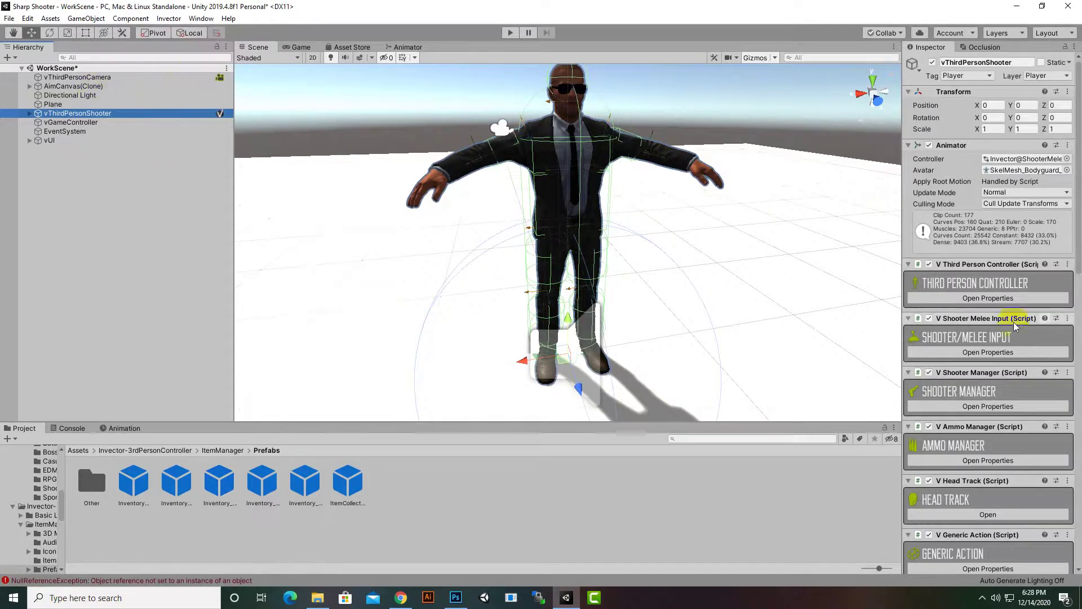
# - In the character's Item Manager component, set the items filter size to 2, with Shooter as element 0 and Ammo as element 1
pyautogui.scroll(-15, 1008, 311)
pyautogui.click(982, 356)
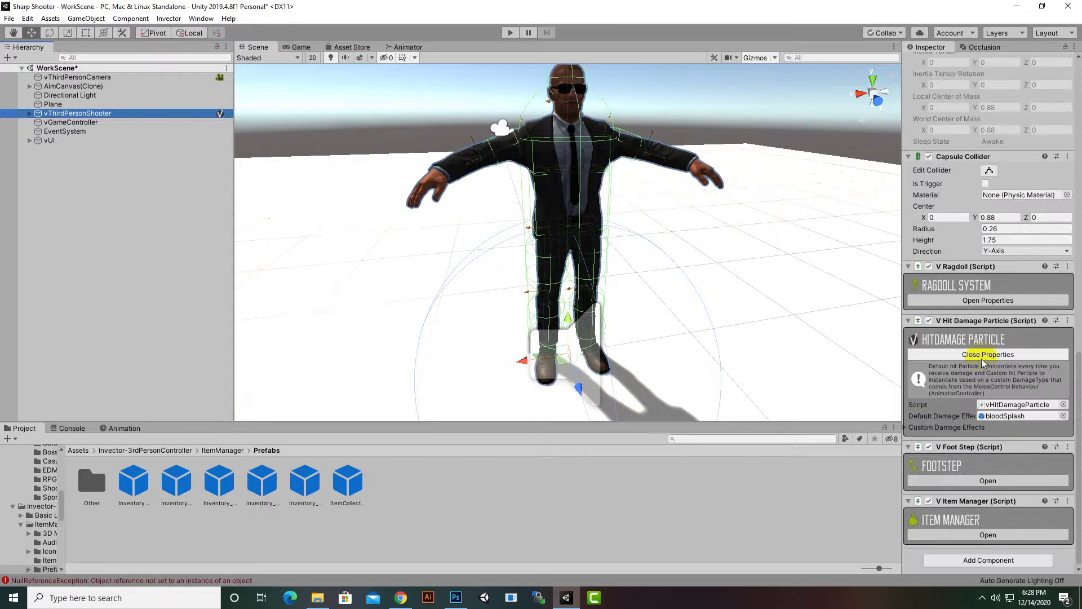
pyautogui.click(962, 536)
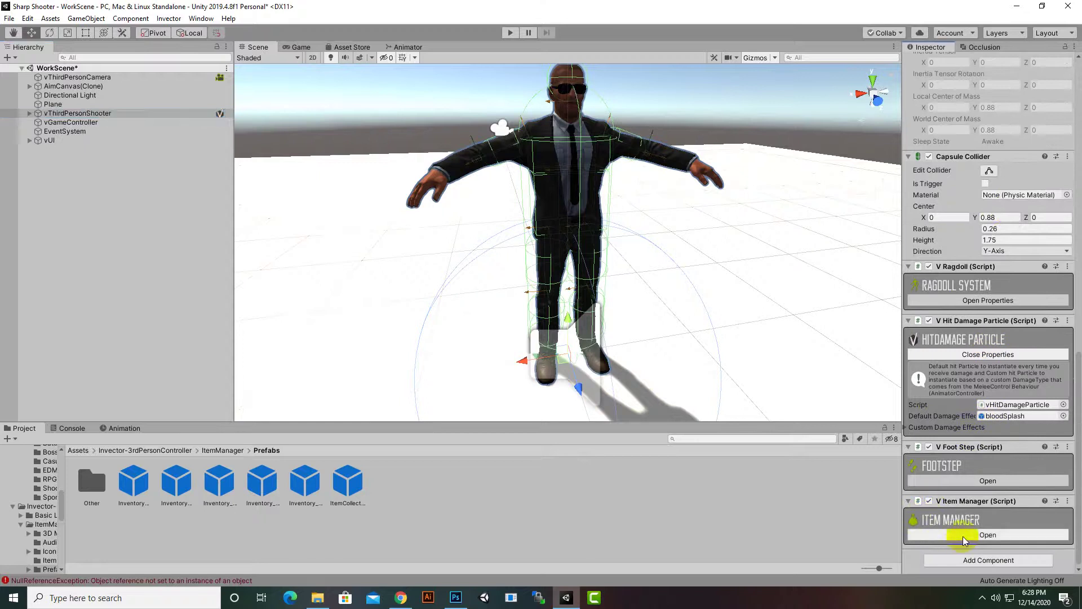
pyautogui.scroll(-10, 993, 416)
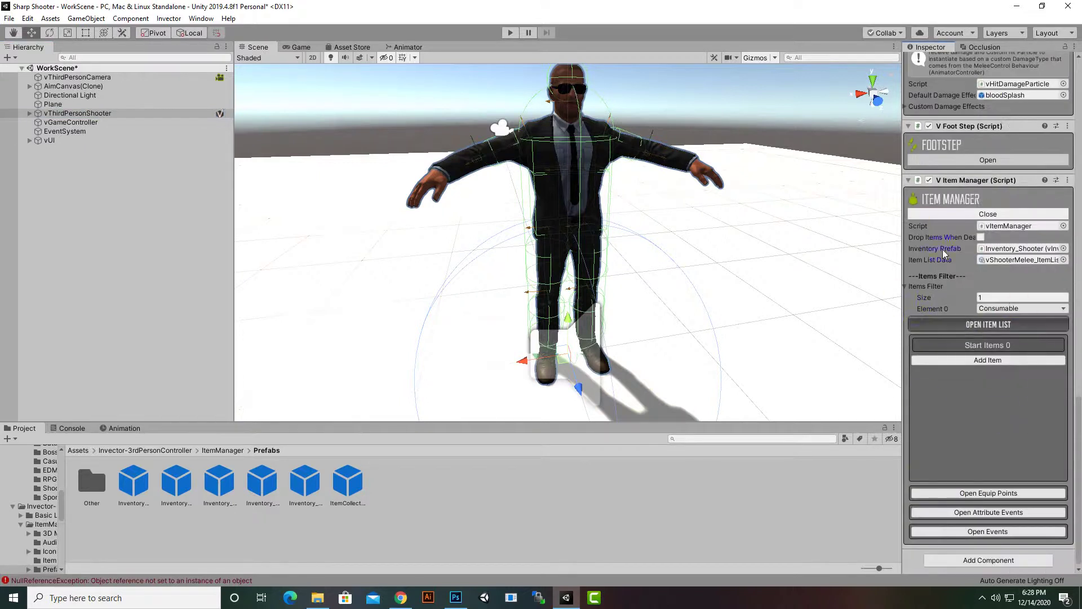
pyautogui.moveTo(979, 297); pyautogui.dragTo(964, 299)
pyautogui.write('2')
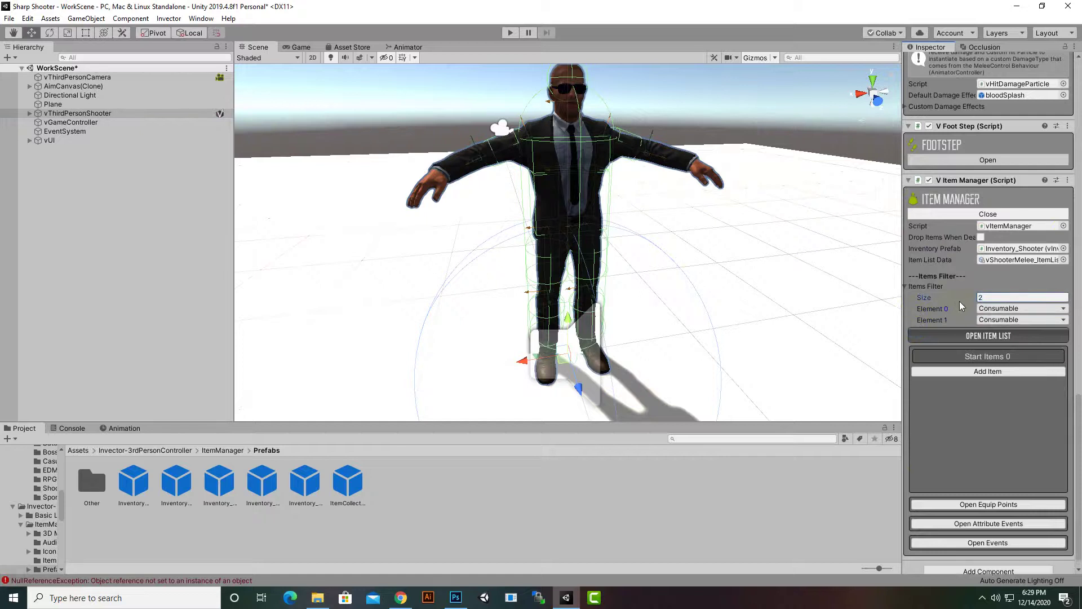
pyautogui.click(1004, 308)
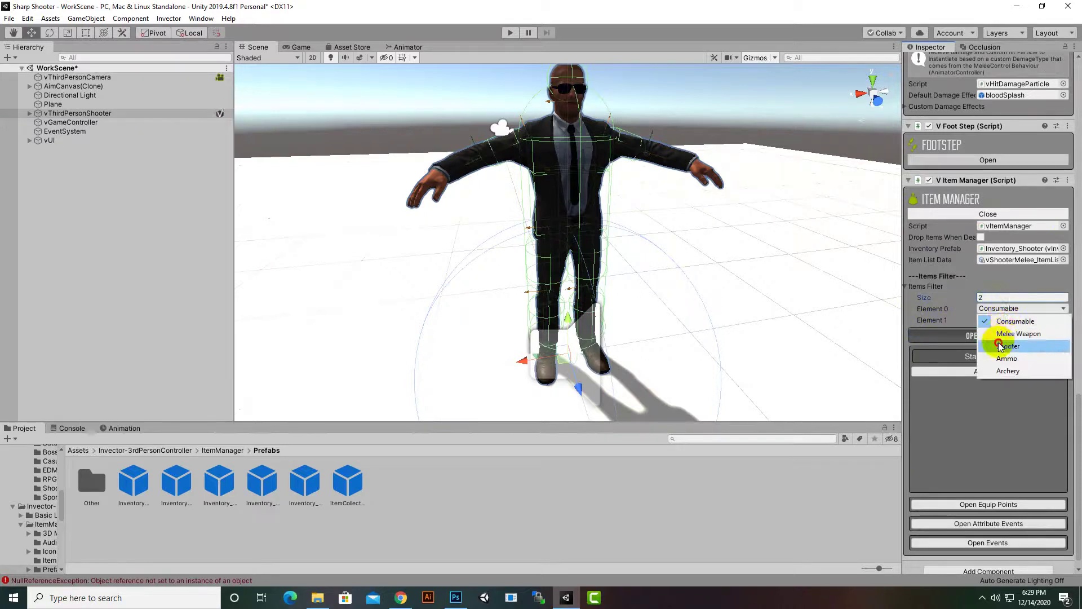
pyautogui.click(1005, 342)
pyautogui.click(1007, 320)
pyautogui.click(1012, 367)
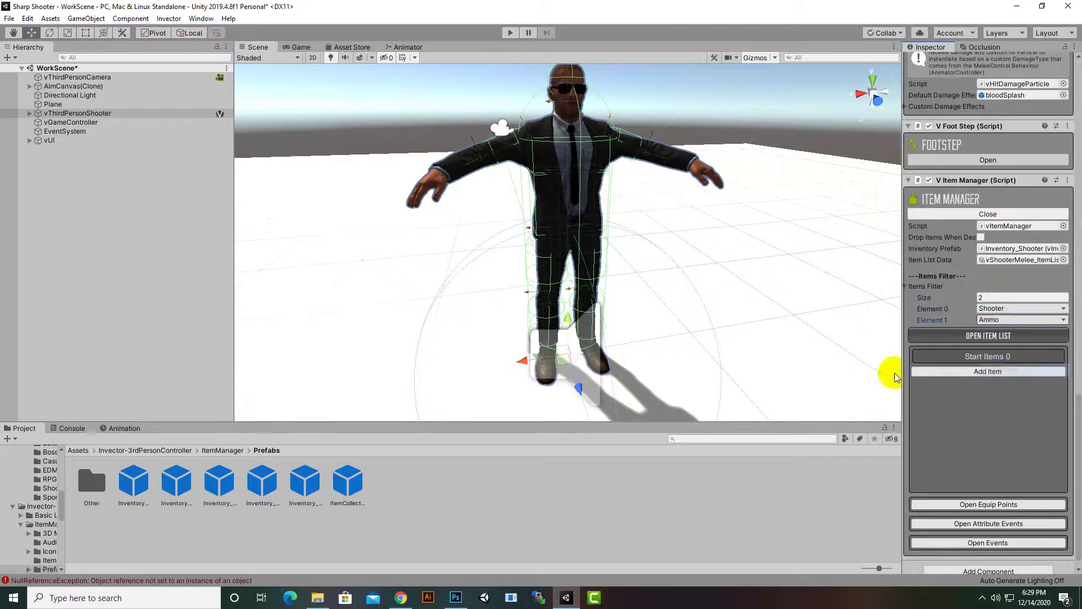
# - Add the Handgun and the Assault Rifle to the Item Manager's start items
pyautogui.click(982, 372)
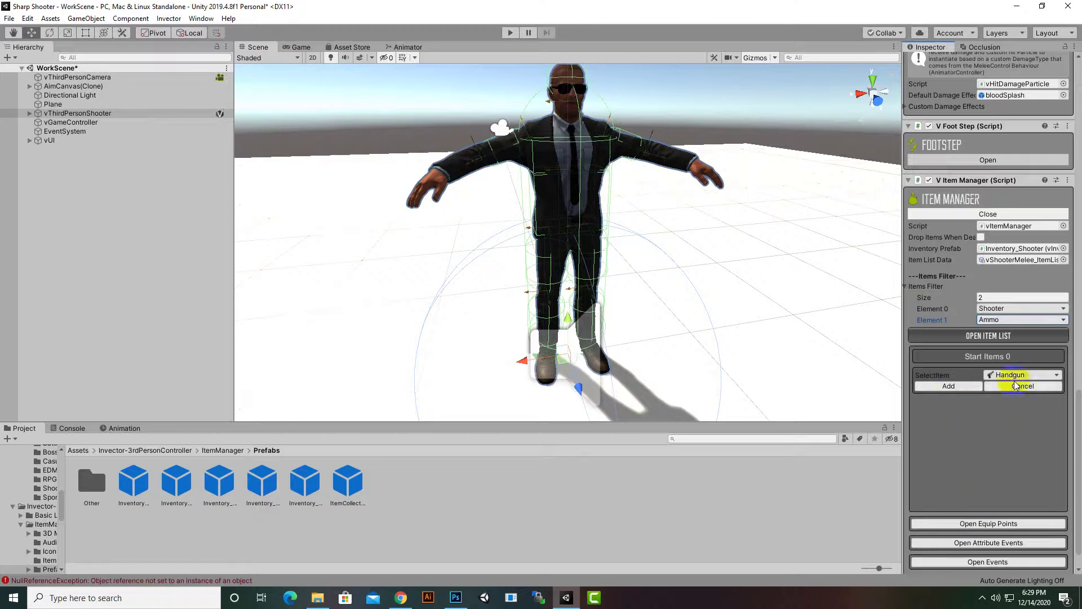
pyautogui.click(960, 388)
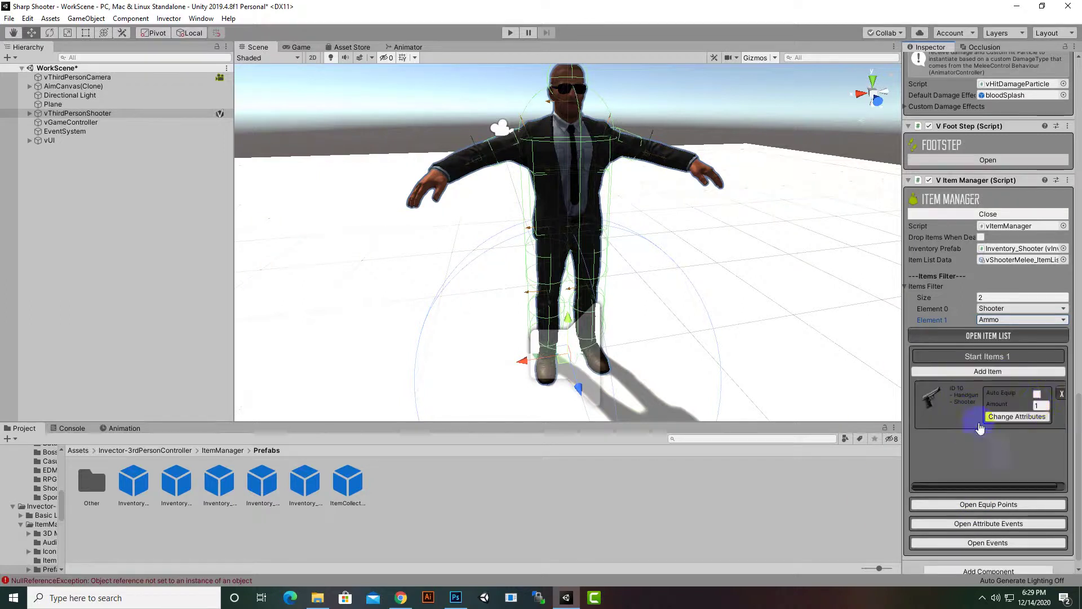
pyautogui.click(994, 373)
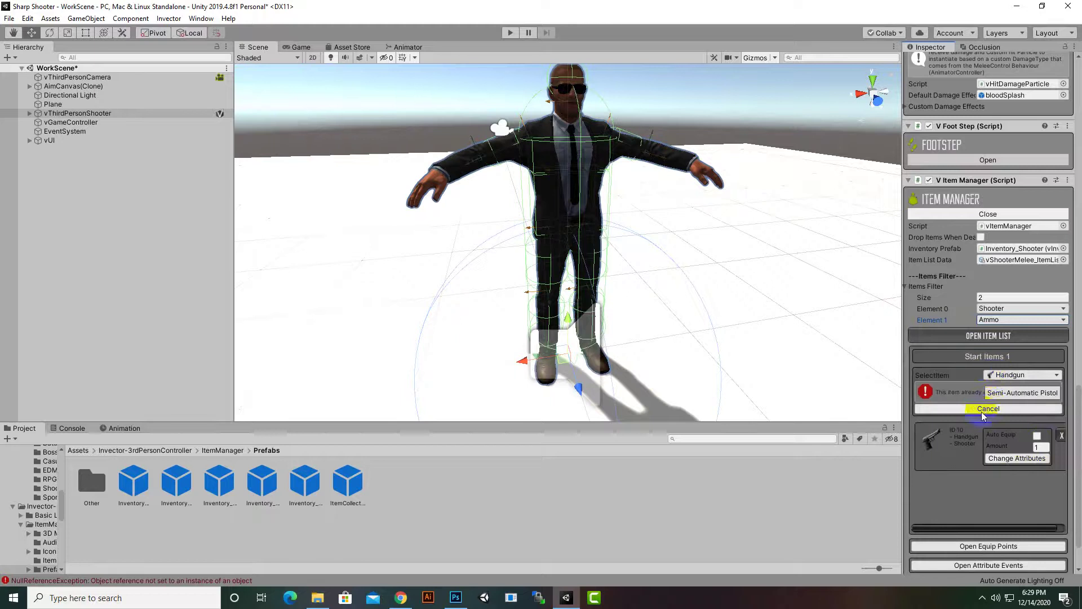
pyautogui.click(1012, 375)
pyautogui.click(1012, 401)
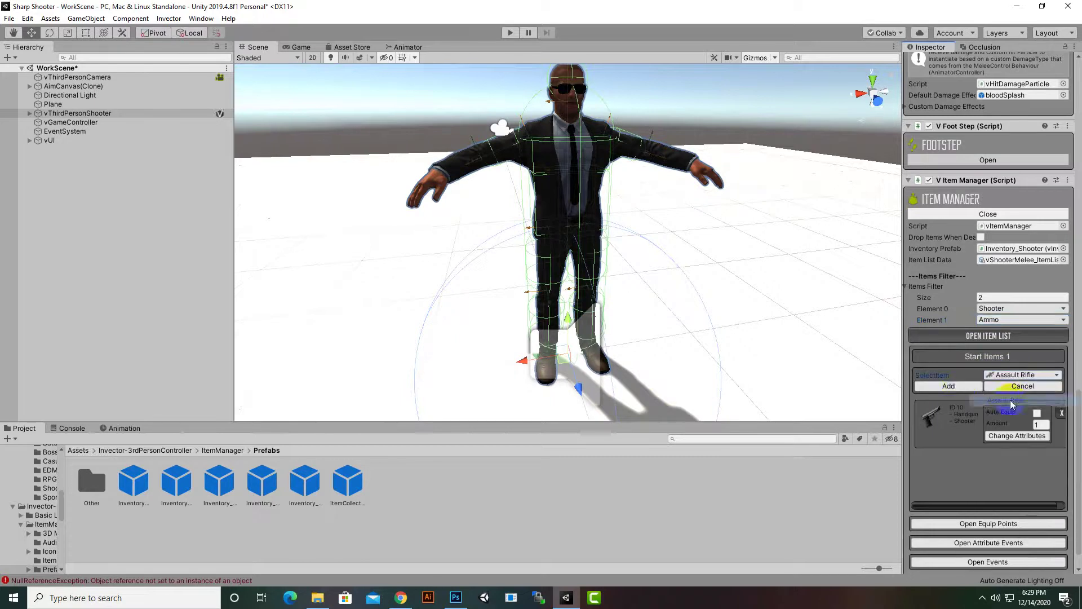
pyautogui.click(959, 389)
# - Add the Shotgun and the Sniper to the Item Manager's start items
pyautogui.click(1013, 375)
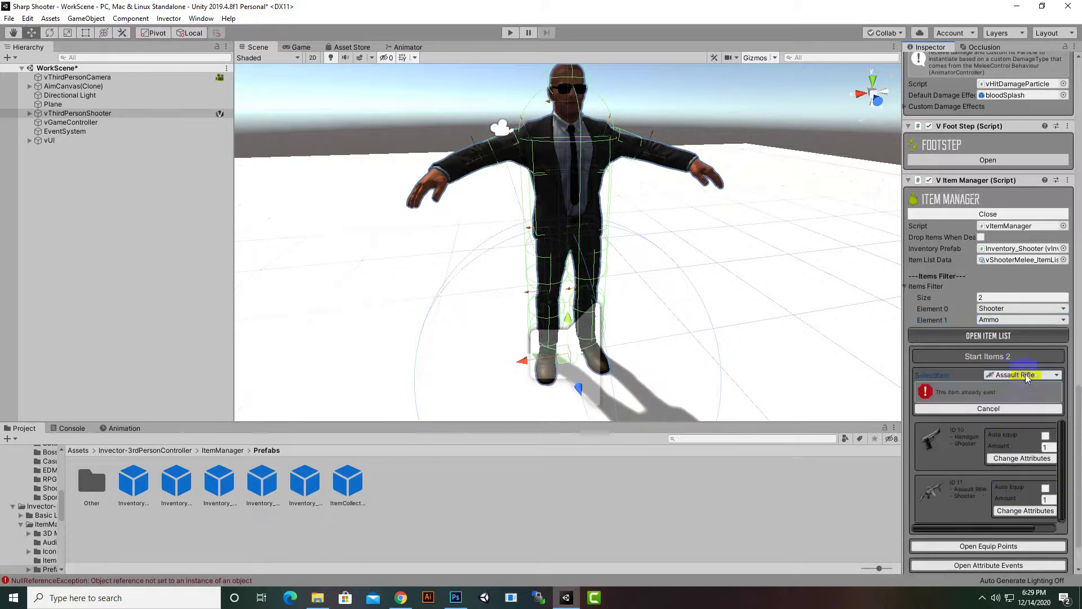
pyautogui.click(1027, 375)
pyautogui.click(1009, 411)
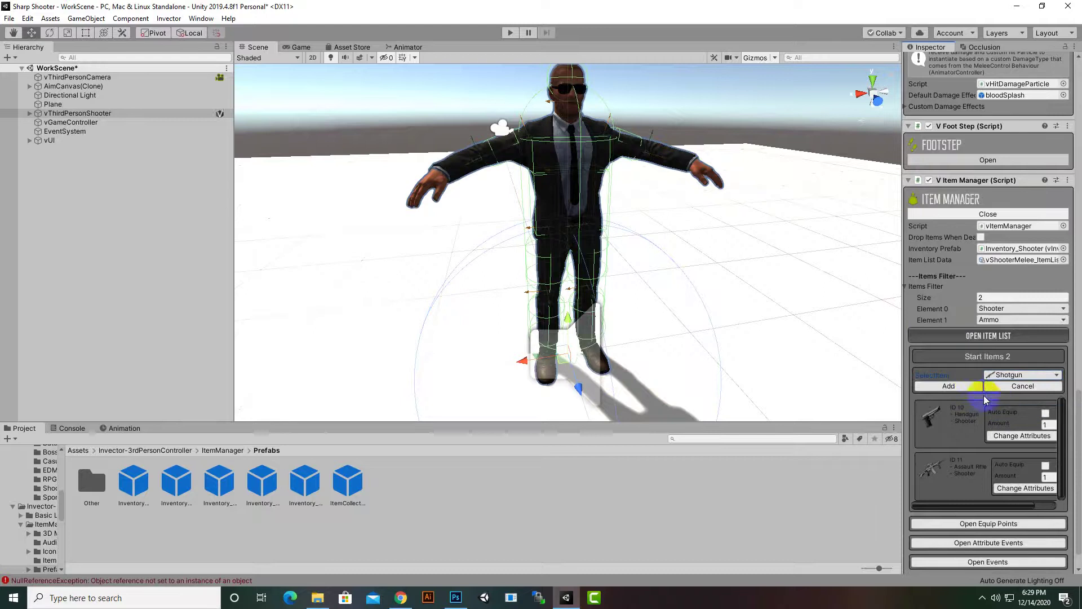
pyautogui.click(970, 386)
pyautogui.click(1016, 371)
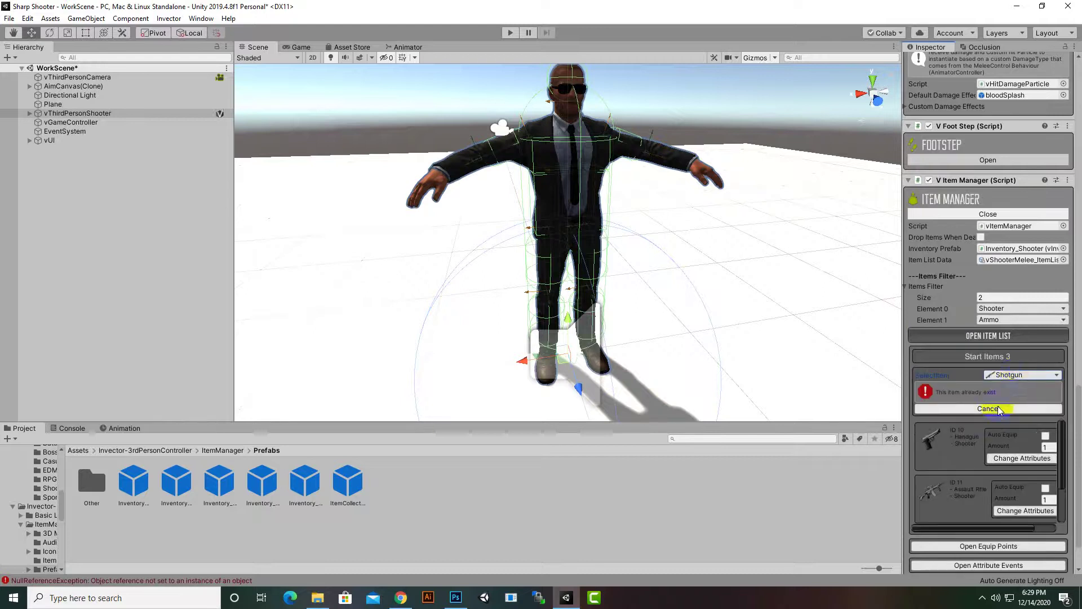
pyautogui.click(1015, 374)
pyautogui.click(1010, 438)
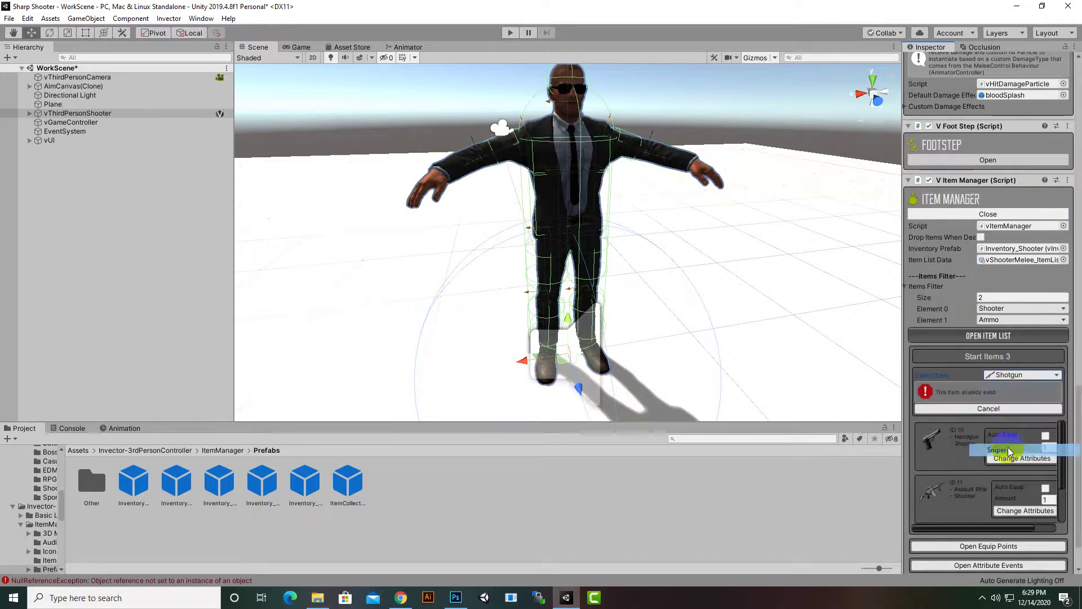
pyautogui.click(962, 385)
pyautogui.scroll(-2, 998, 434)
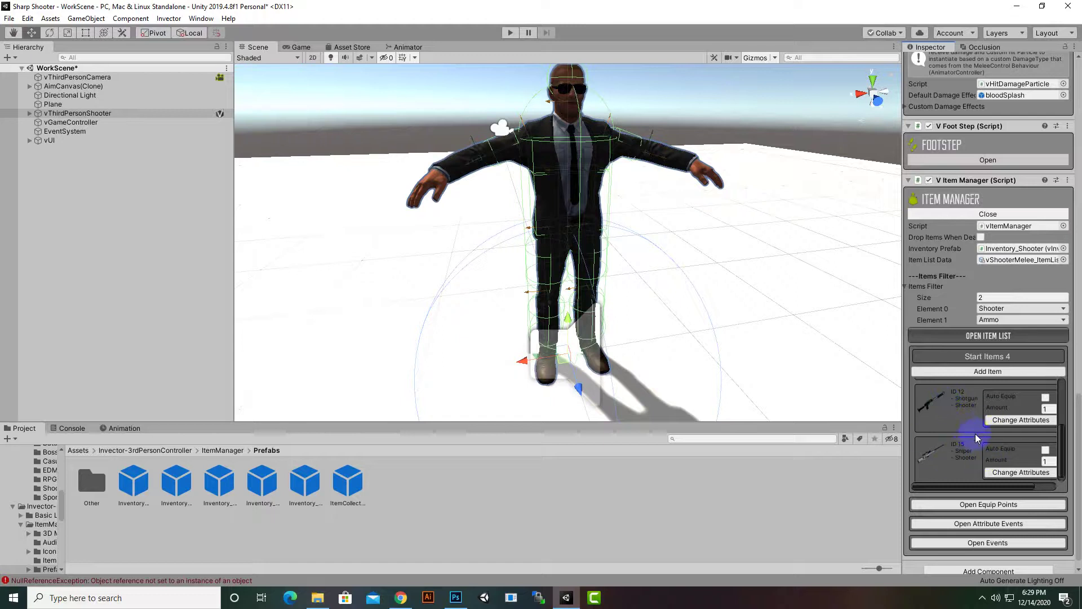
pyautogui.click(986, 371)
pyautogui.click(987, 379)
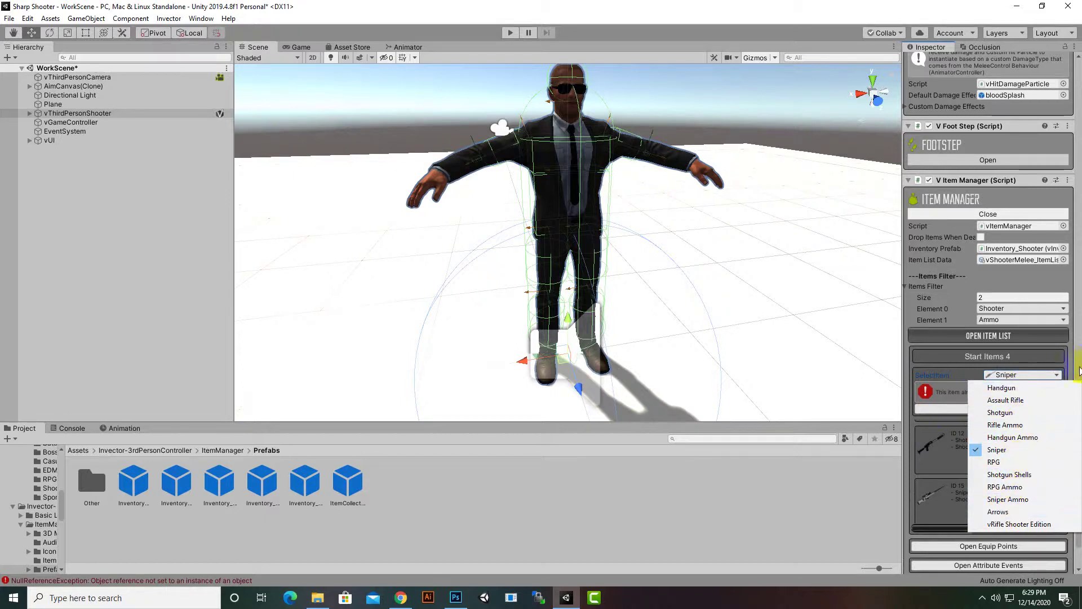
pyautogui.click(954, 377)
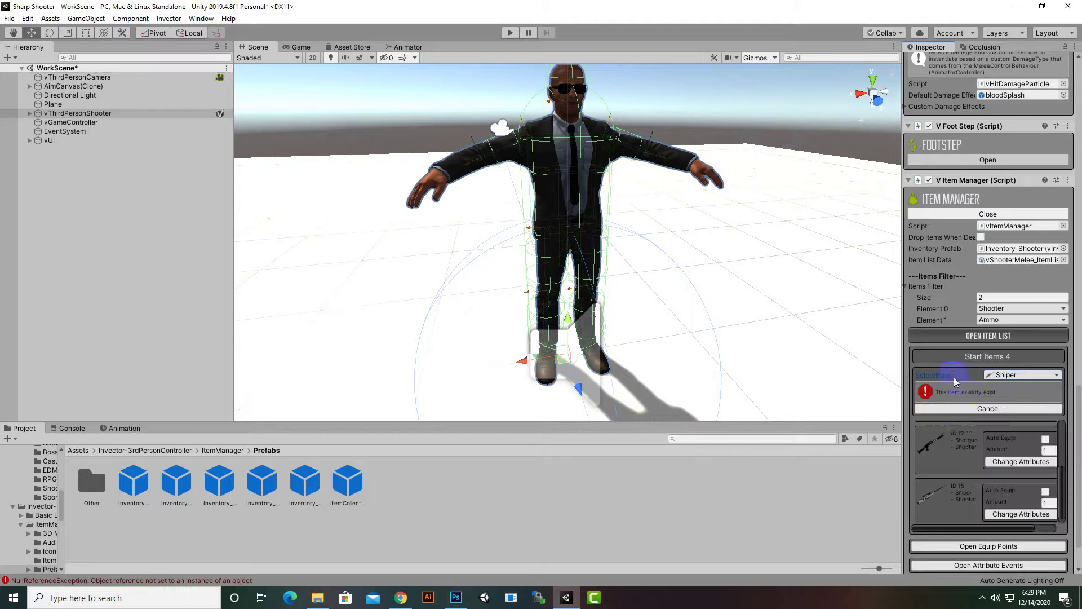
pyautogui.click(990, 410)
pyautogui.click(946, 456)
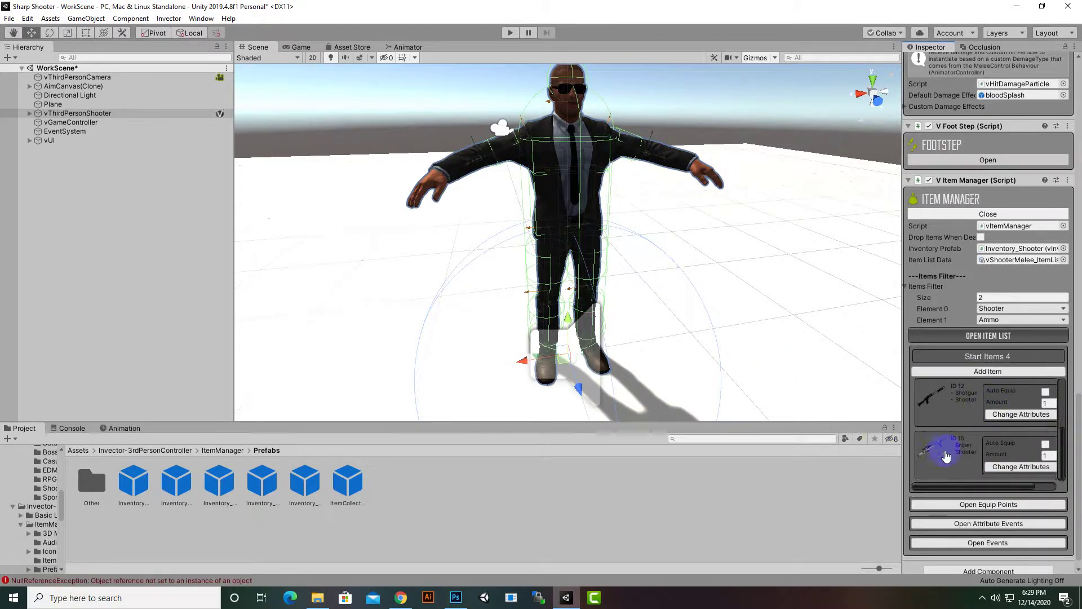
pyautogui.scroll(3, 947, 458)
pyautogui.click(1059, 390)
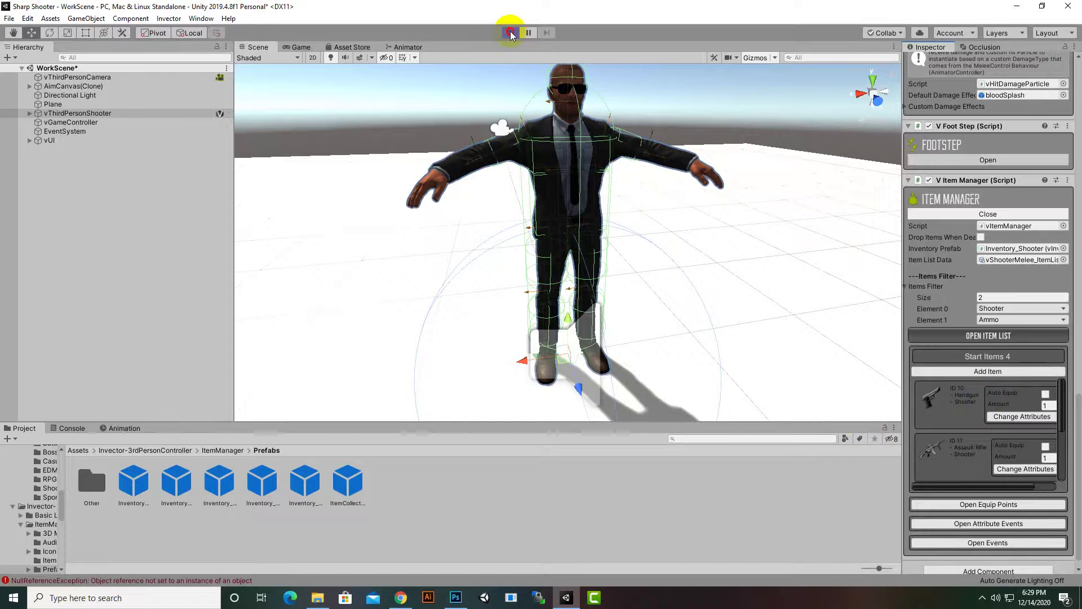
# - Play the scene, open the character's weapons inventory and equip the Handgun in weapon slot 1
pyautogui.click(540, 189)
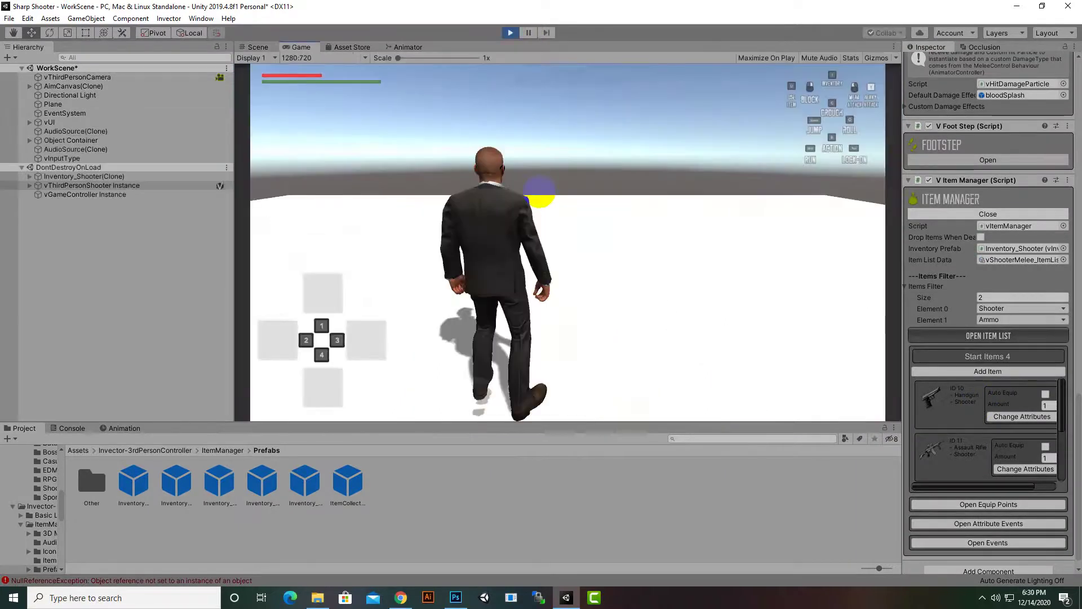
pyautogui.press('i')
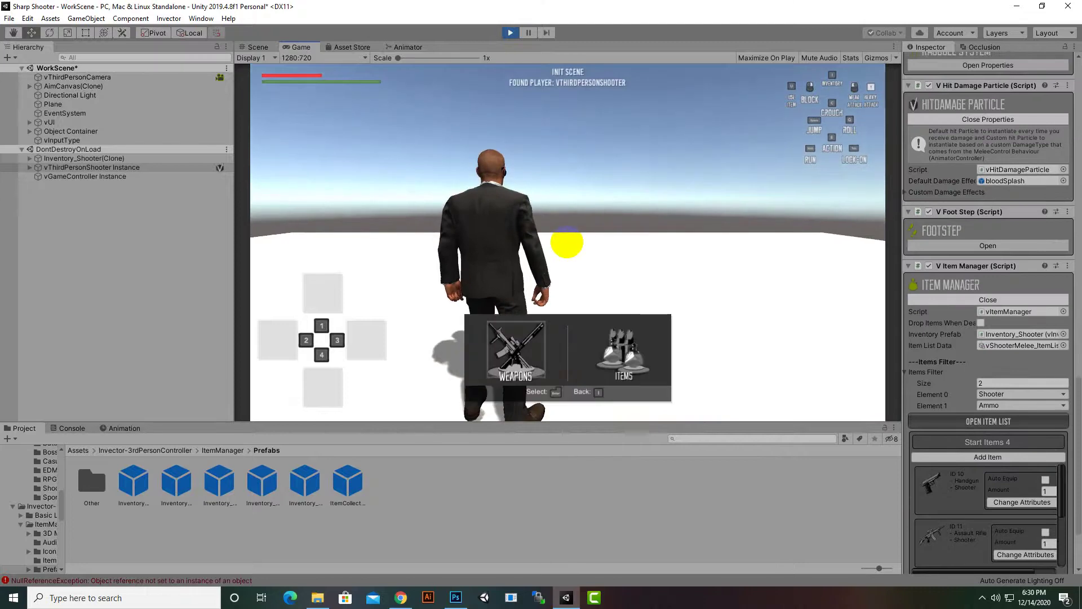
pyautogui.click(568, 238)
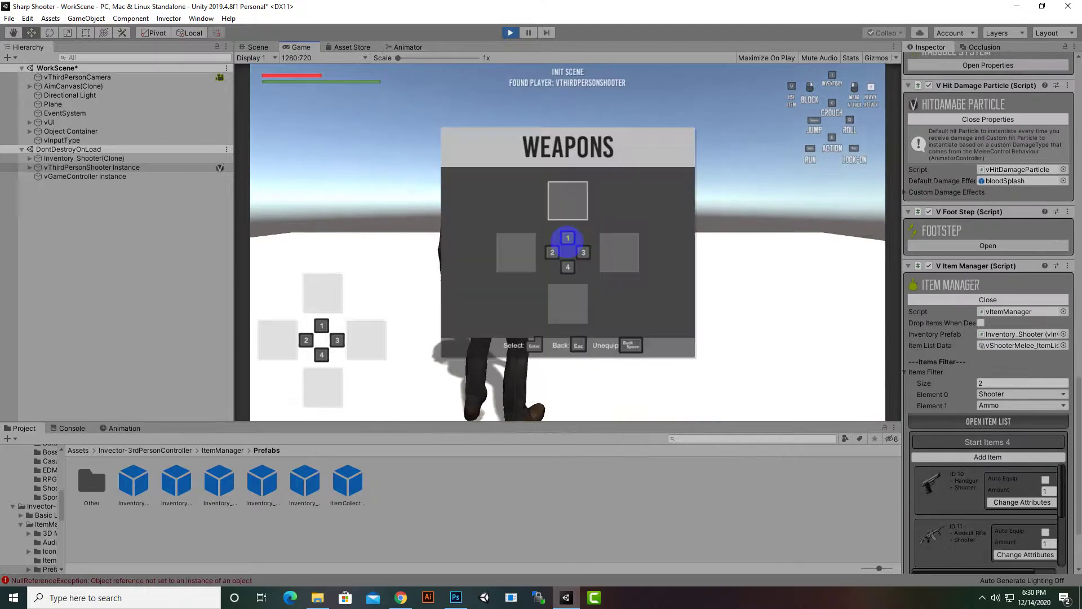
pyautogui.click(567, 242)
pyautogui.press('Return')
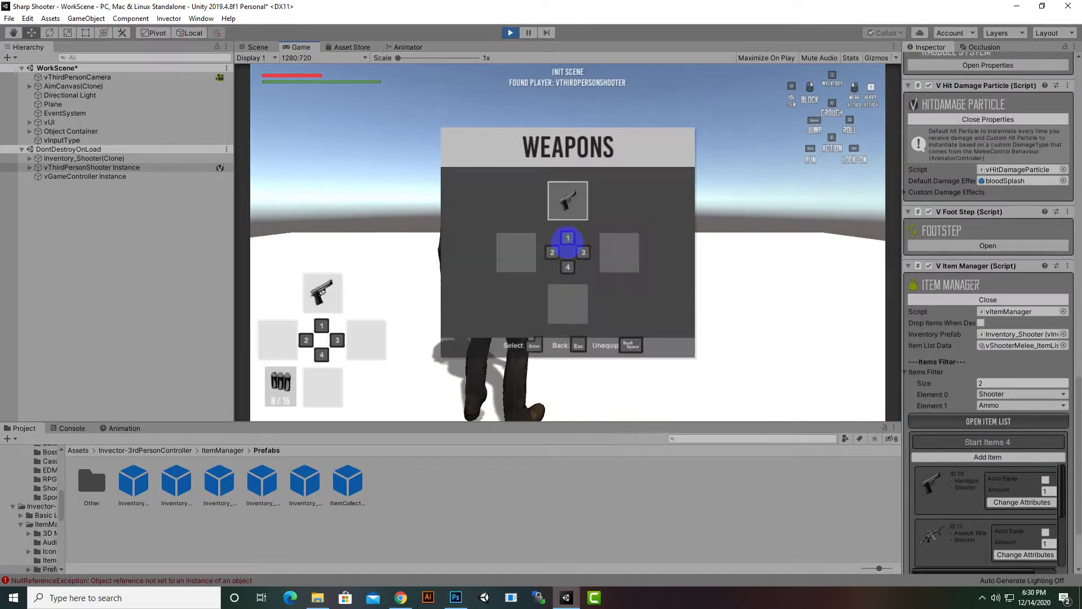
# - Equip the Assault Rifle in weapon slot 2 and the Shotgun in weapon slot 3
pyautogui.press('Left')
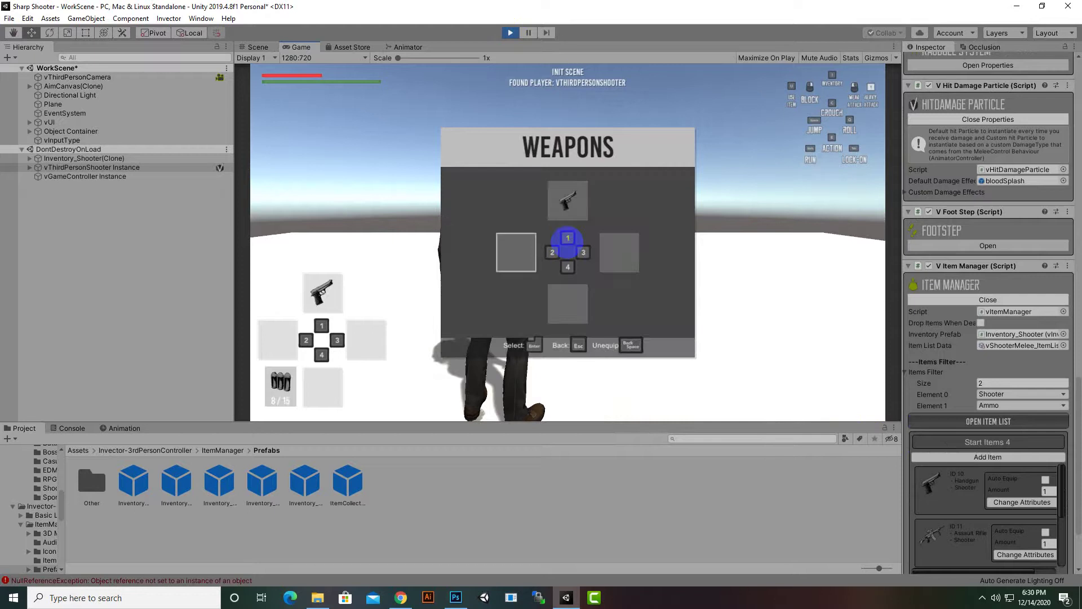
pyautogui.press('Return')
pyautogui.press('Right')
pyautogui.press('Return')
pyautogui.press('Right')
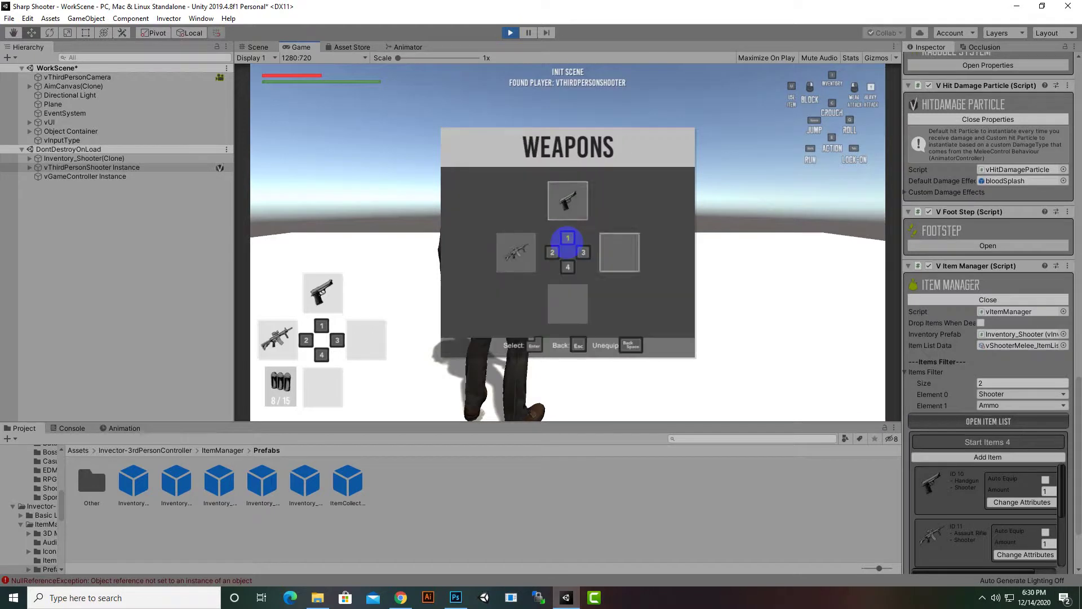
pyautogui.press('Return')
pyautogui.press('Right')
pyautogui.press('Right')
pyautogui.press('Return')
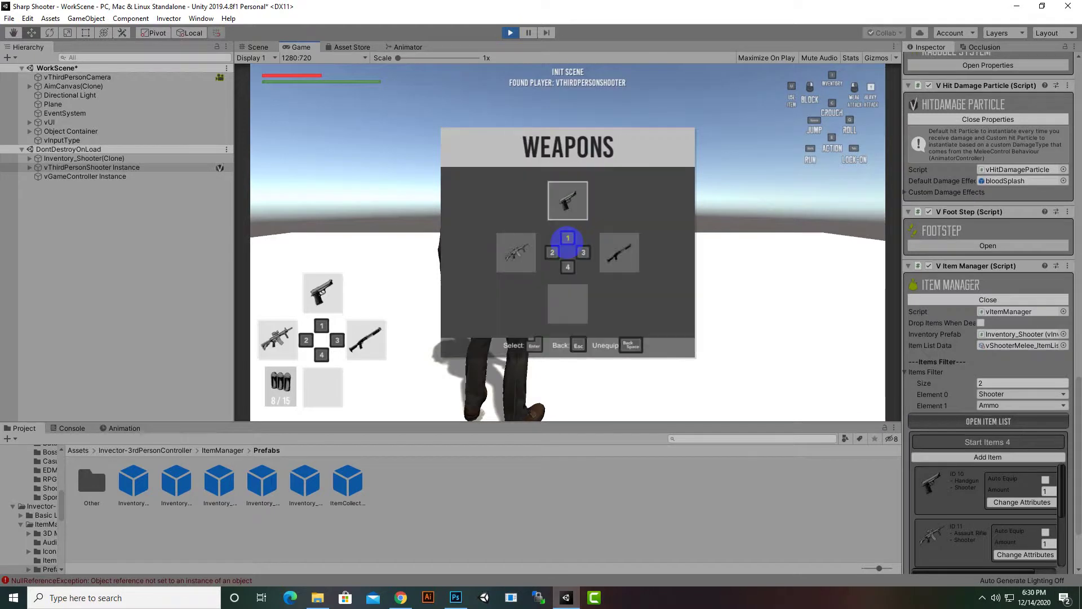
# - Equip the Sniper in weapon slot 4 and close the in-game inventory
pyautogui.press('Down')
pyautogui.press('Return')
pyautogui.press('Right')
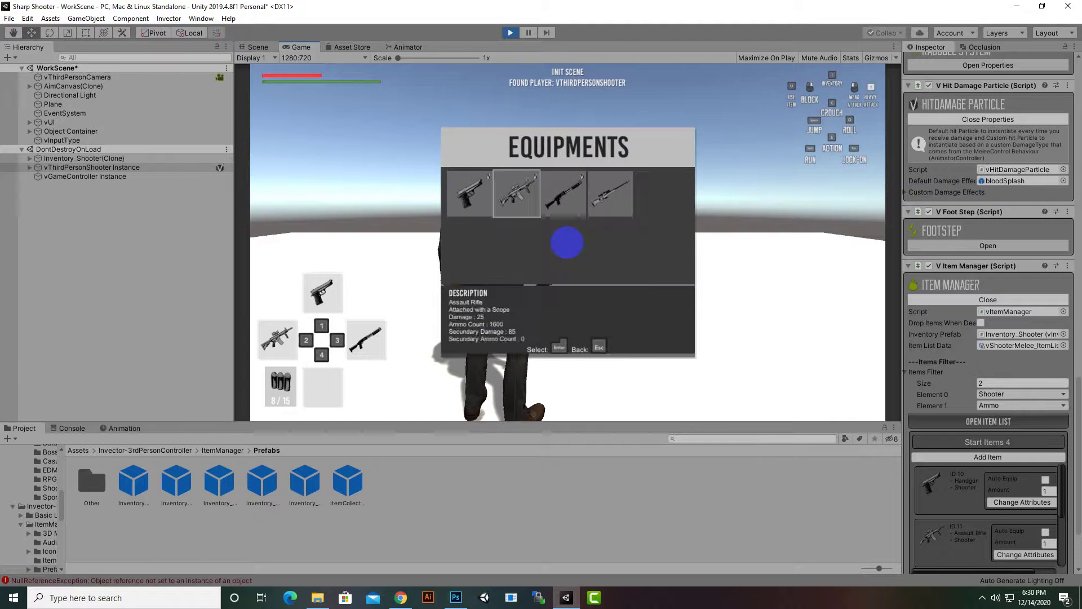
pyautogui.press('Right')
pyautogui.press('Right')
pyautogui.press('Return')
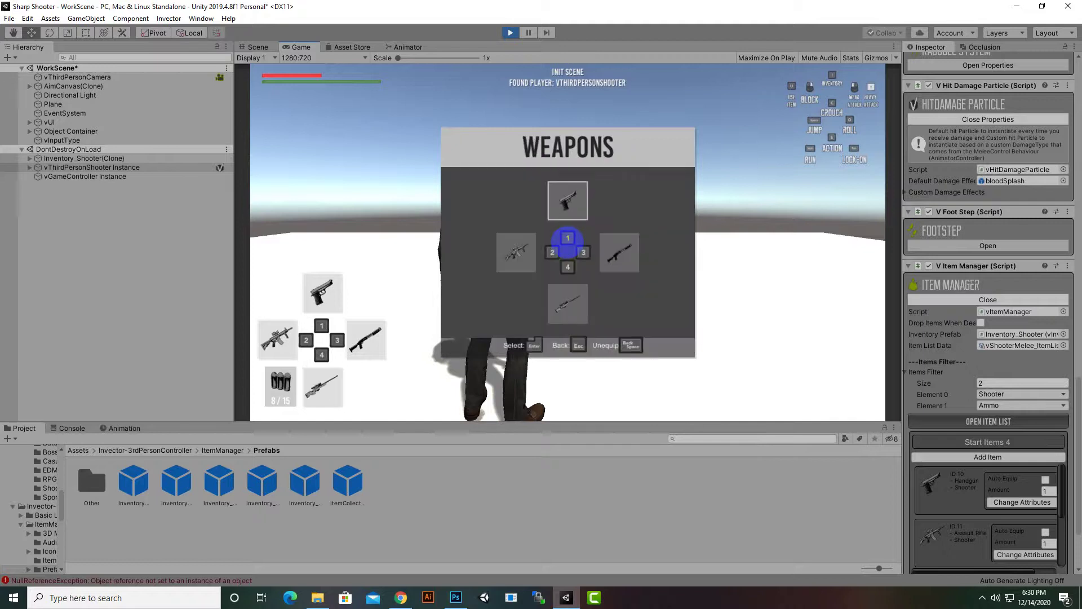
pyautogui.press('Escape')
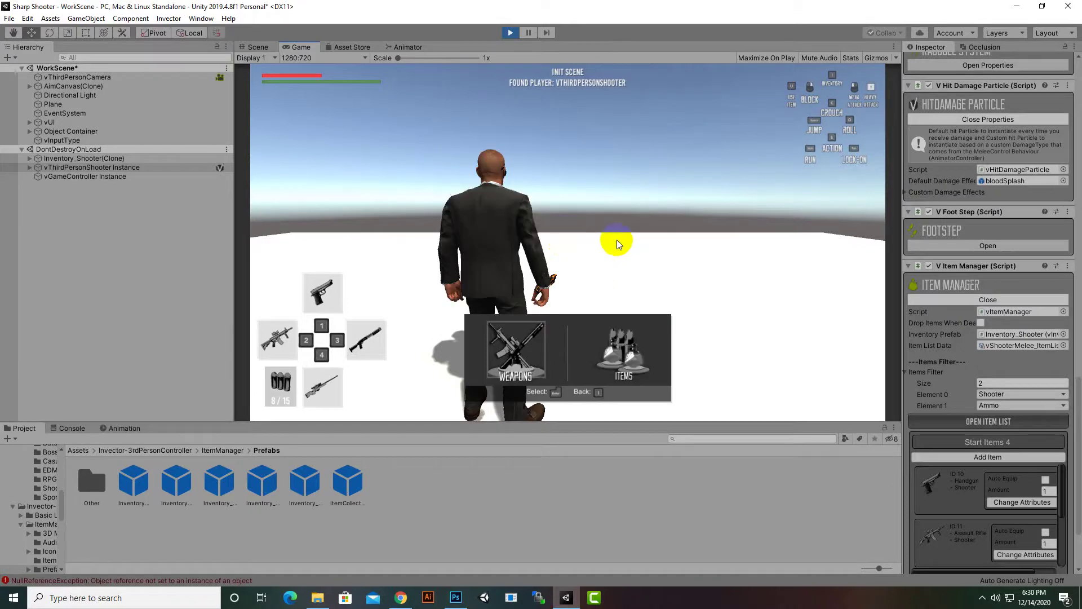
pyautogui.press('Escape')
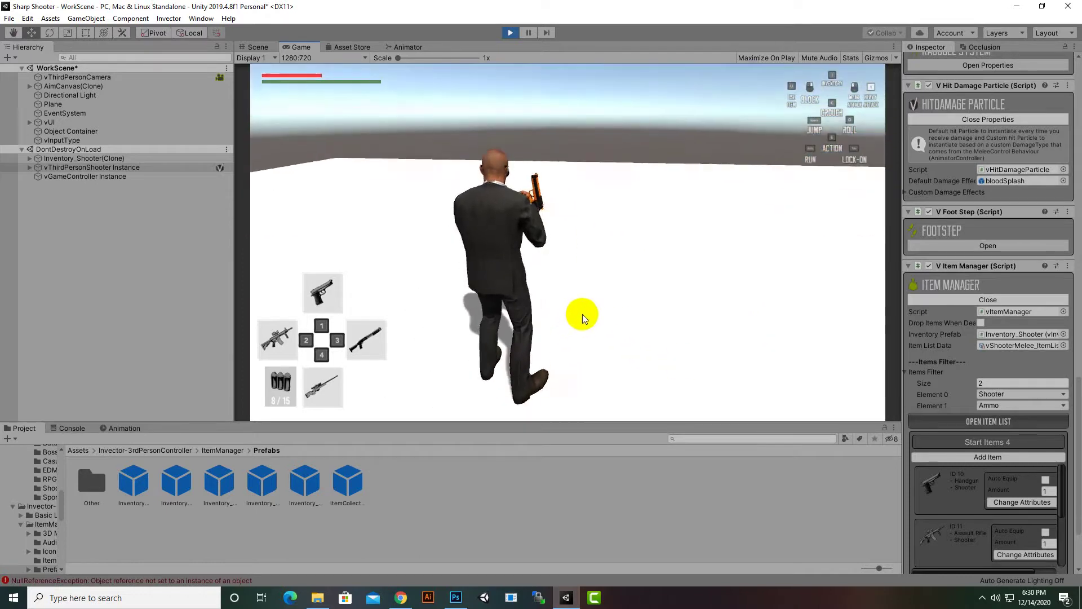
# - Test switching to the Assault Rifle, Shotgun and Sniper in turn, and back to the Handgun
pyautogui.press('2')
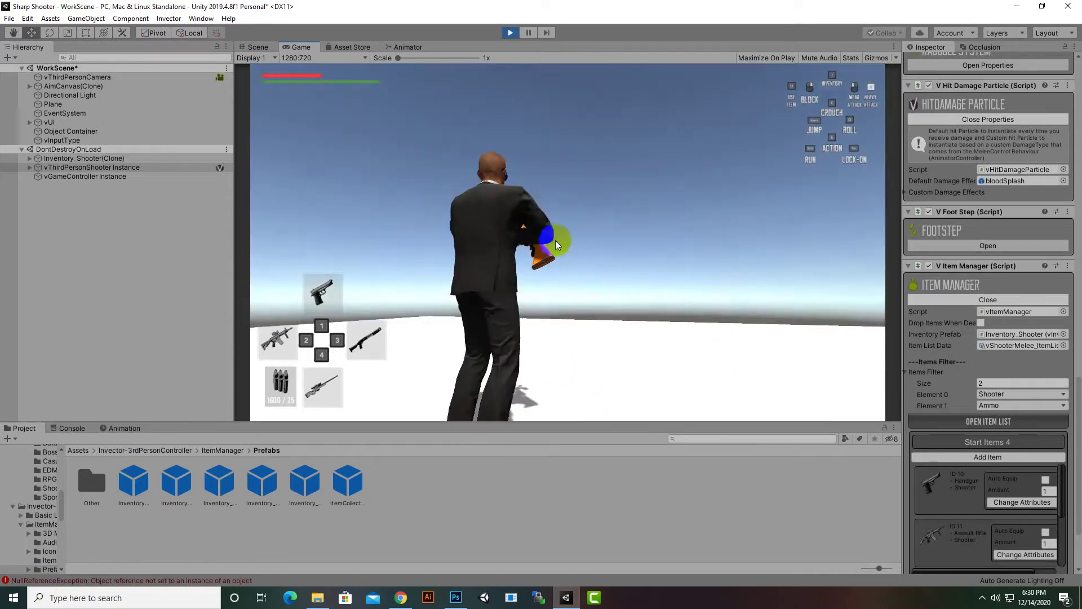
pyautogui.press('3')
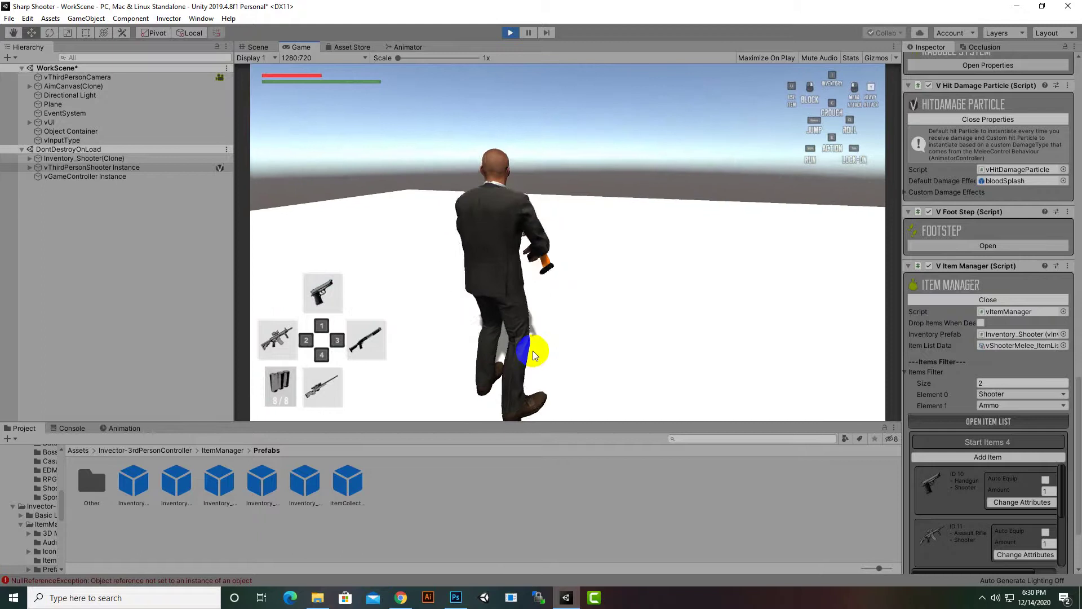
pyautogui.press('4')
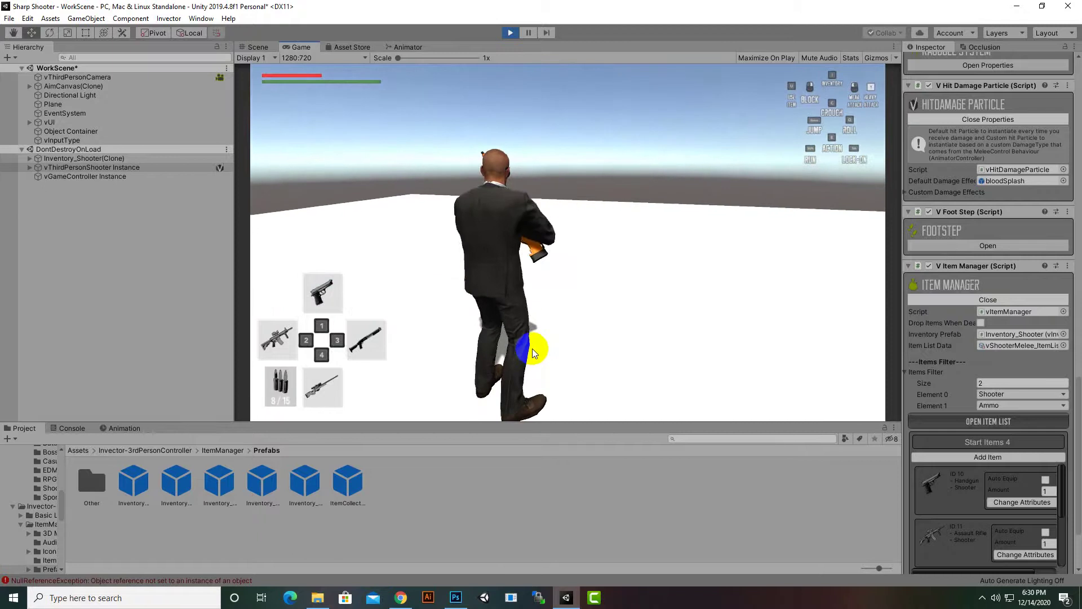
pyautogui.press('1')
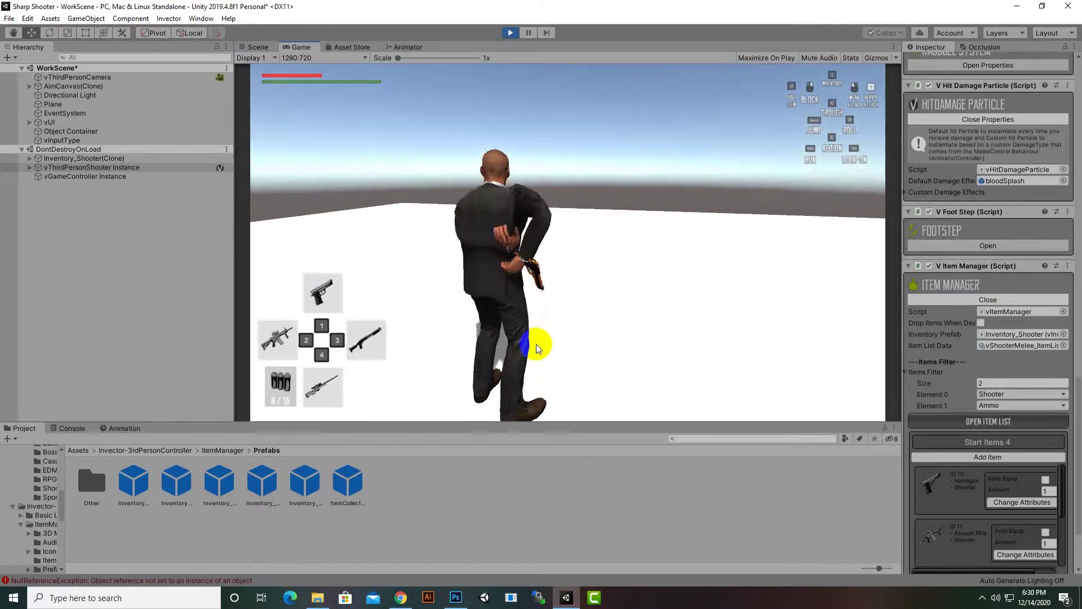
# - Play-test aiming and firing the Handgun, and move the character to check how it holds the weapon
pyautogui.moveTo(581, 288); pyautogui.dragTo(568, 242, button='right')
pyautogui.click(568, 243)
pyautogui.click(568, 242)
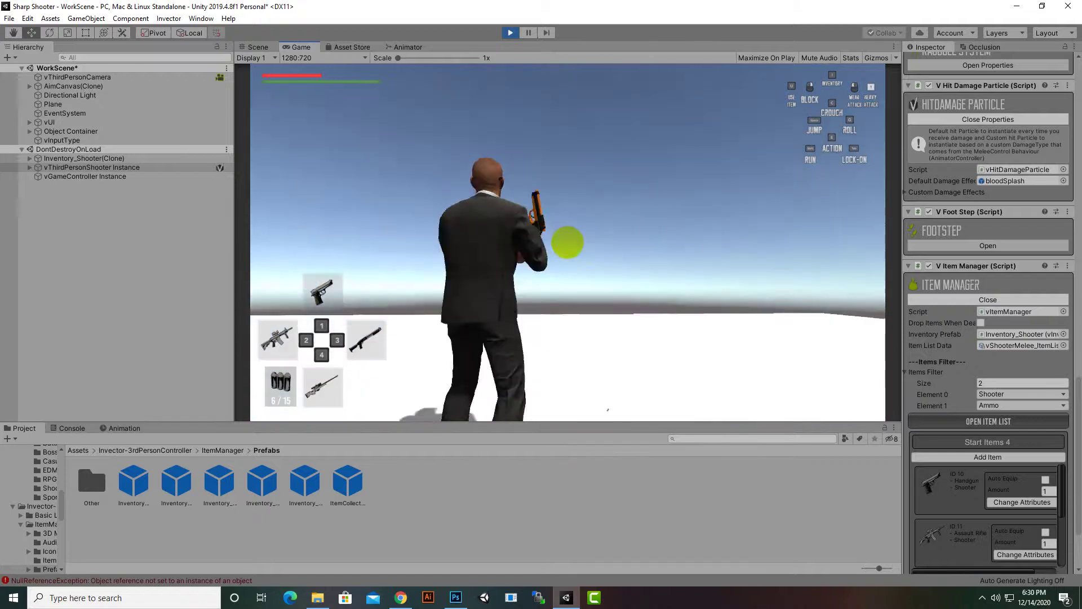
pyautogui.press('s')
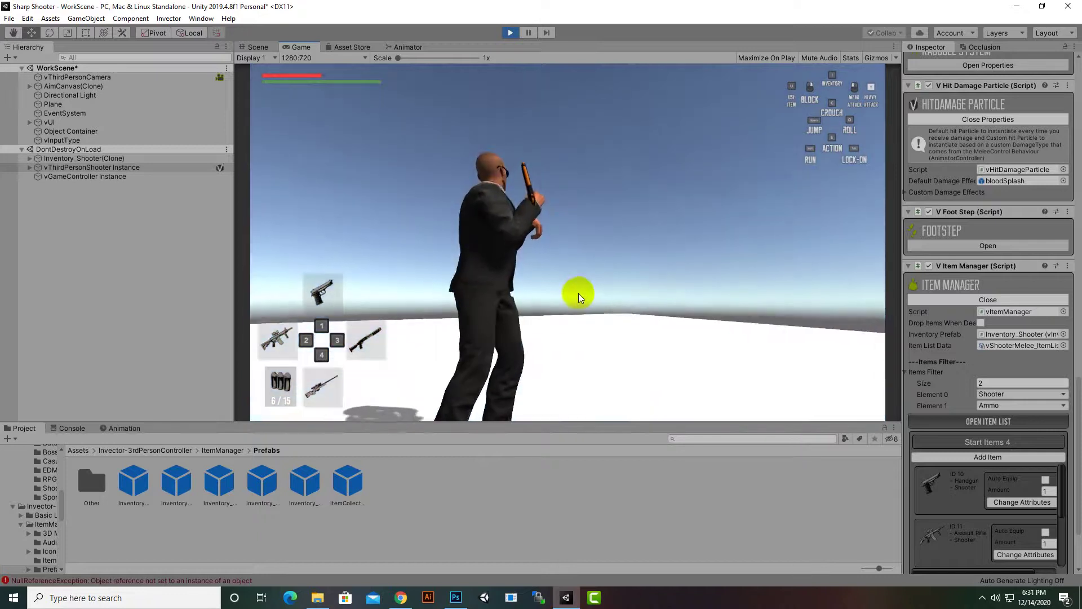
pyautogui.rightClick(496, 225)
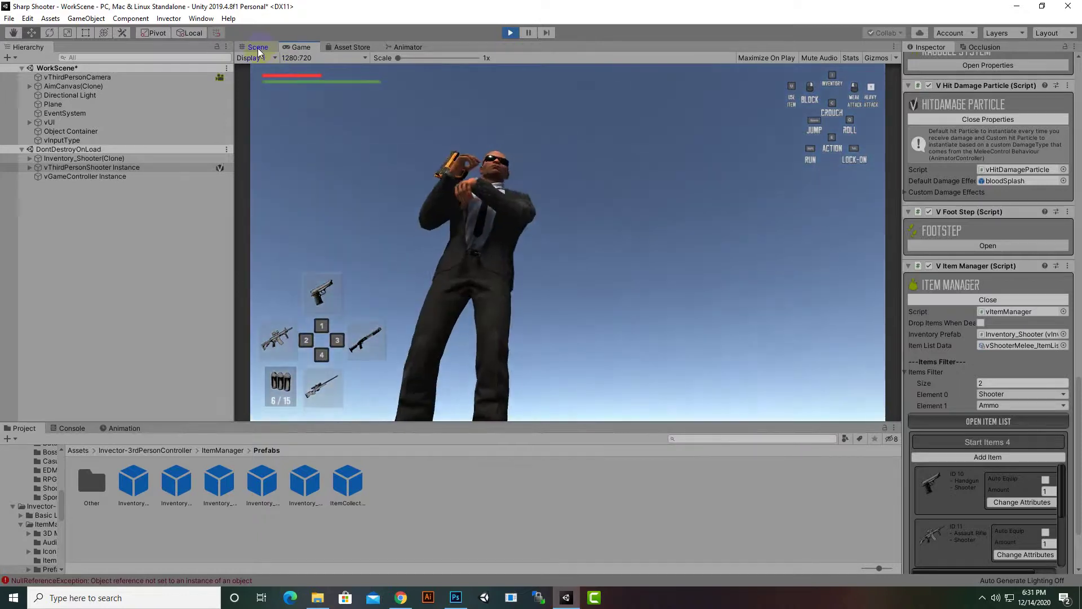
# - In the Scene view, select vThirdPersonShooter Instance and lock its camera and aiming in the Shooter Manager component
pyautogui.click(259, 47)
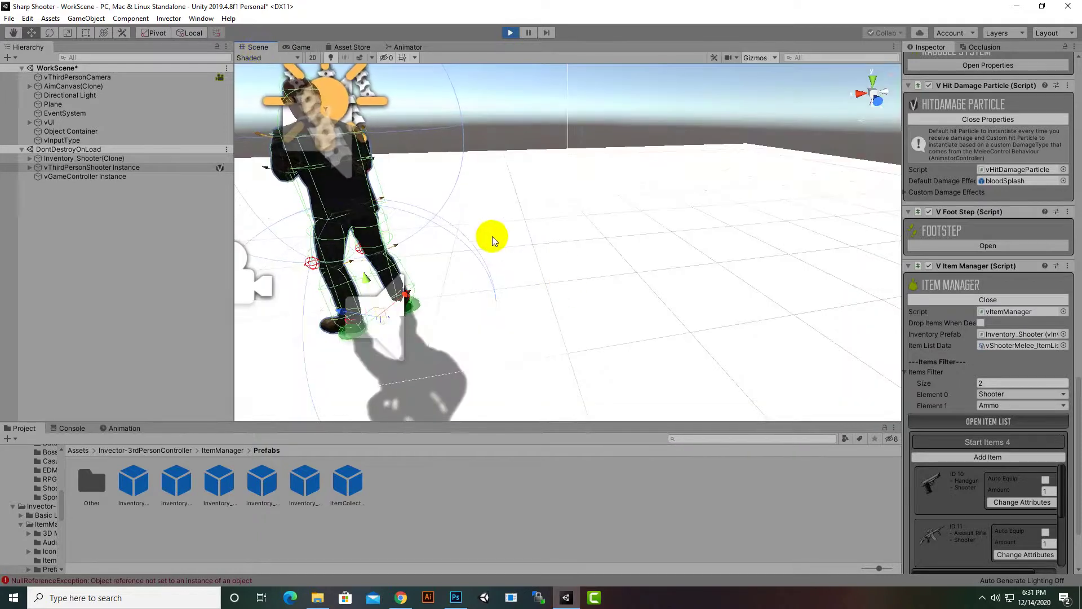
pyautogui.click(110, 167)
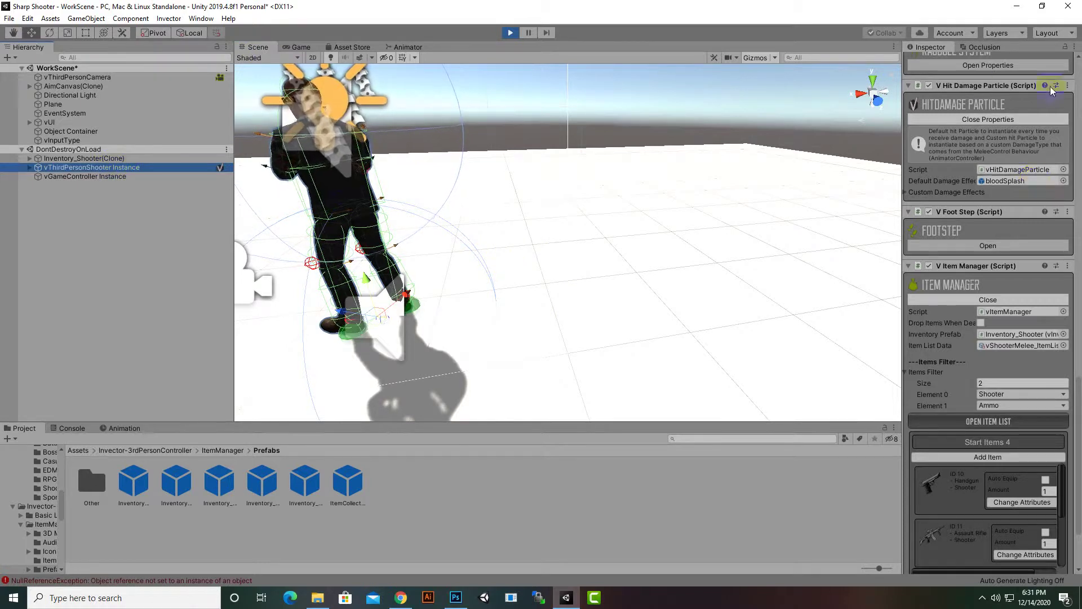
pyautogui.scroll(15, 1051, 86)
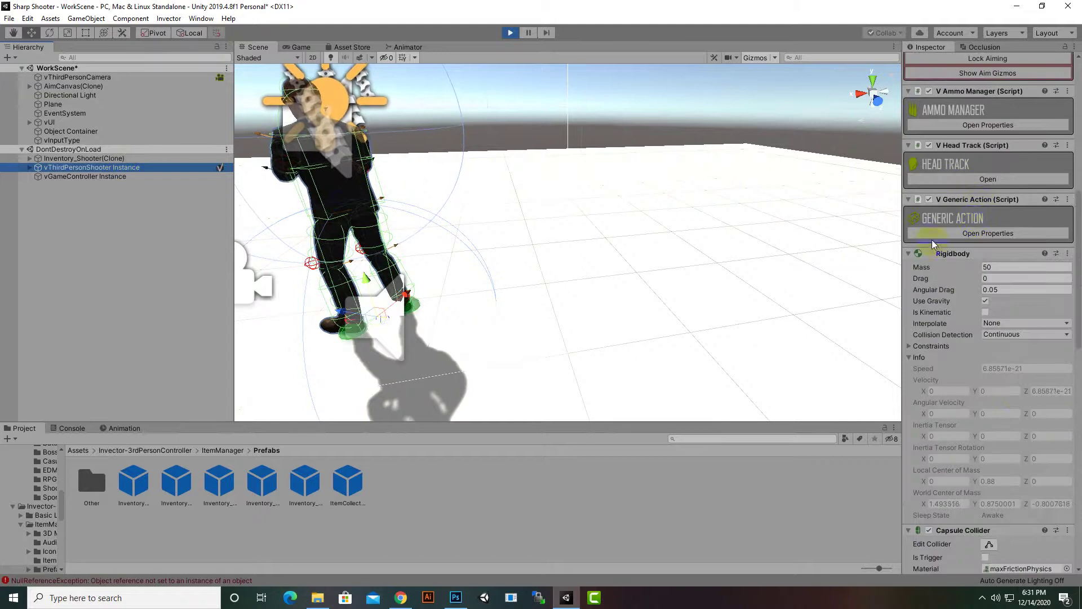
pyautogui.scroll(6, 933, 239)
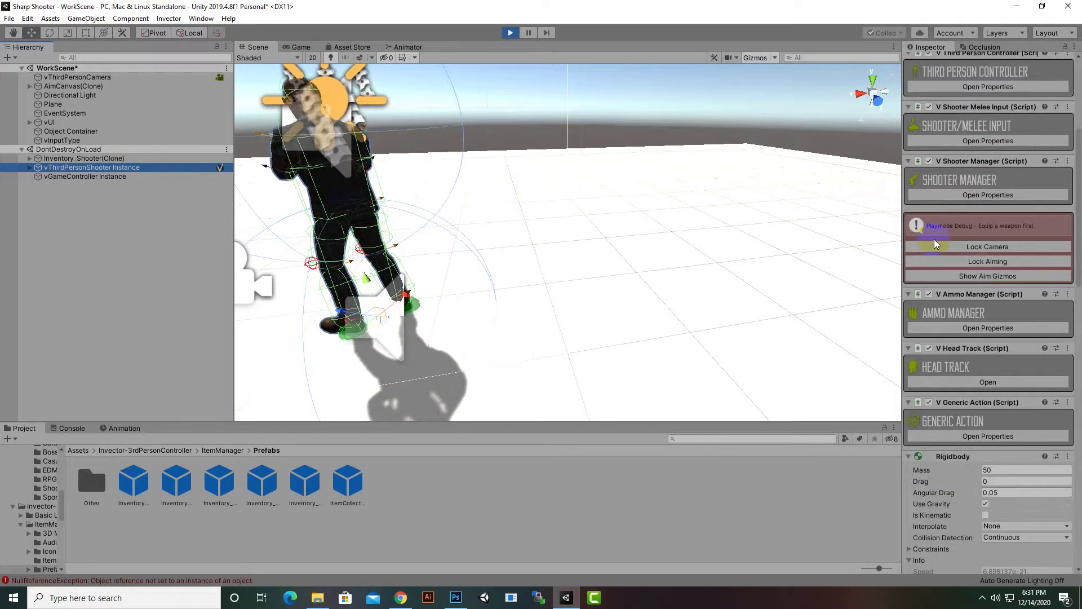
pyautogui.click(990, 247)
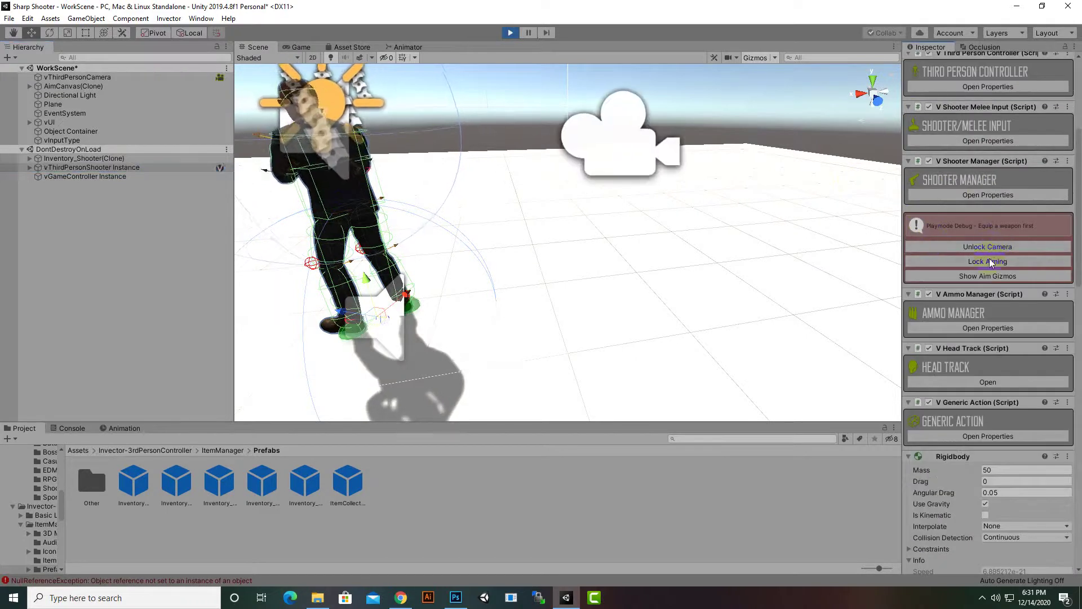
pyautogui.click(990, 261)
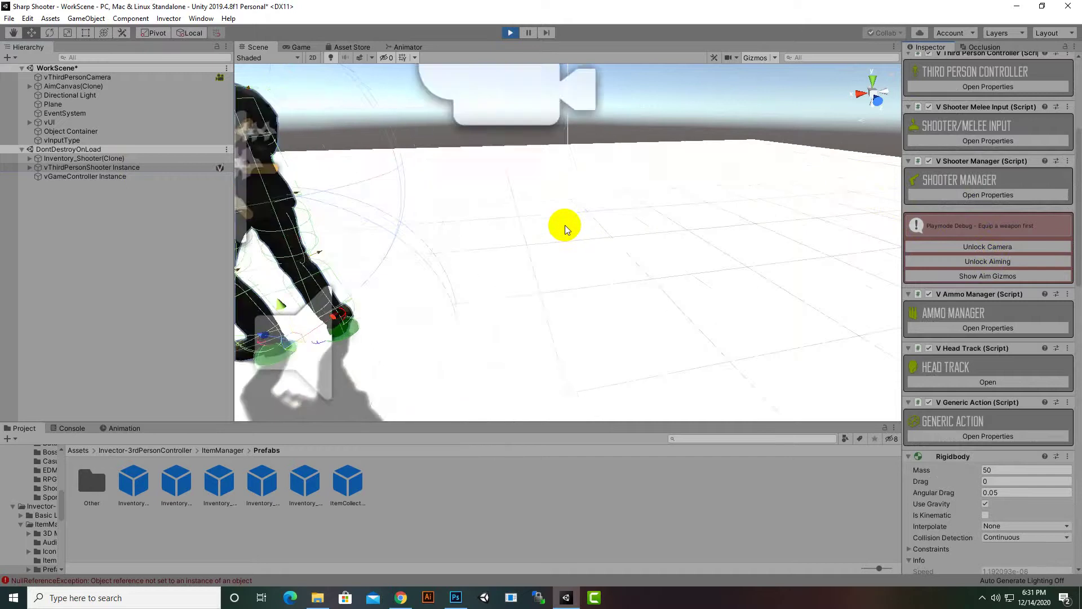
# - Locate the handgun in the character's hand and select its parent object, defaultHandler, under RightHand
pyautogui.keyDown('alt'); pyautogui.moveTo(543, 239); pyautogui.dragTo(465, 239); pyautogui.keyUp('alt')
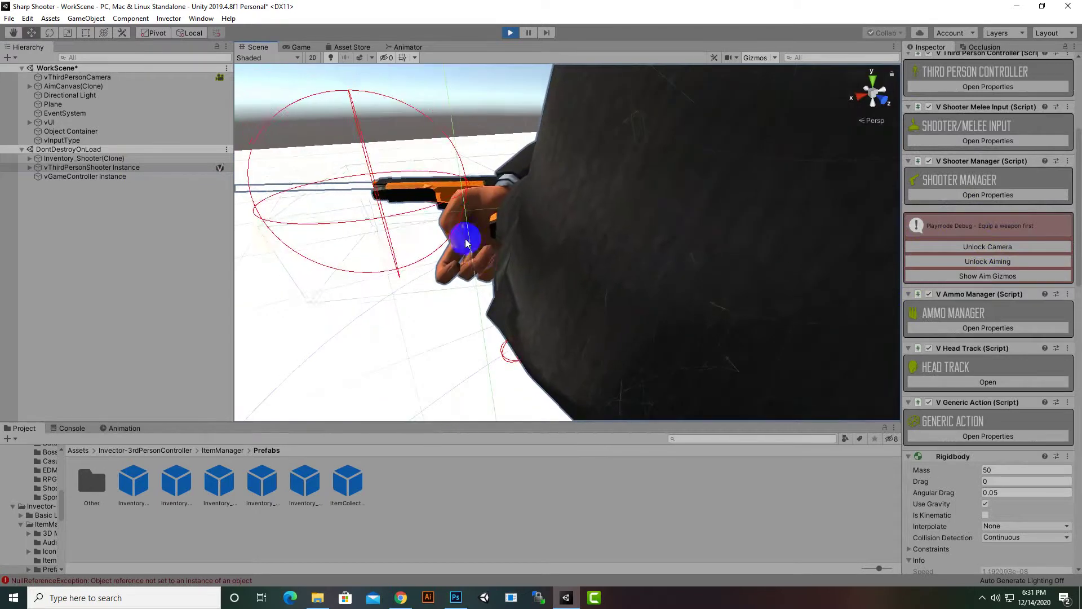
pyautogui.click(419, 191)
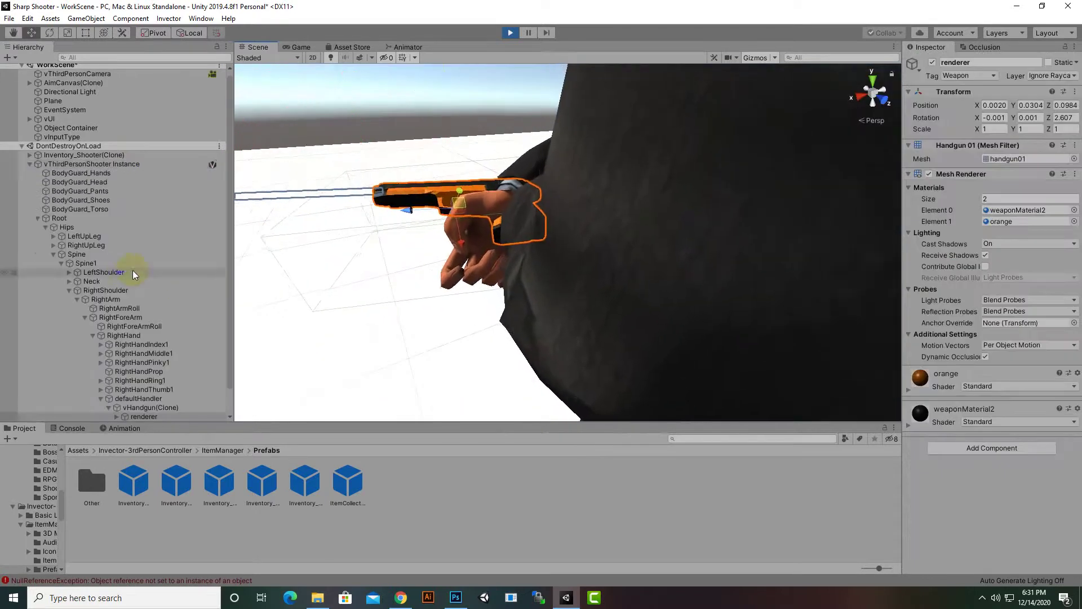
pyautogui.scroll(-2, 146, 282)
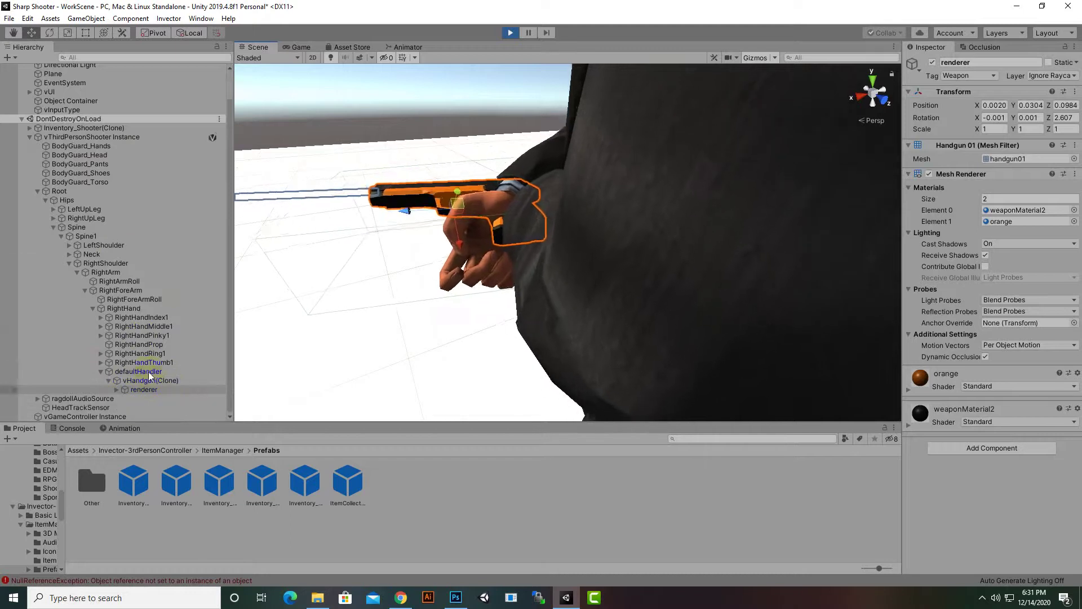
pyautogui.click(148, 371)
# - Rotate defaultHandler to swing the handgun away from the body, to about X 150, Y -89, Z 12.6
pyautogui.scroll(-6, 584, 261)
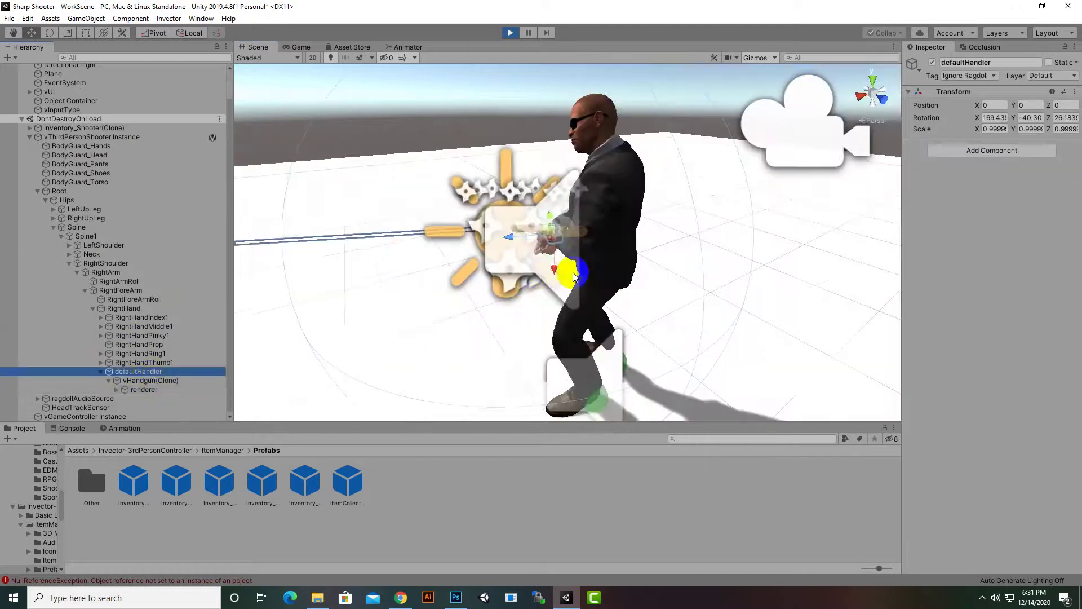
pyautogui.keyDown('alt'); pyautogui.moveTo(569, 273); pyautogui.dragTo(851, 319); pyautogui.keyUp('alt')
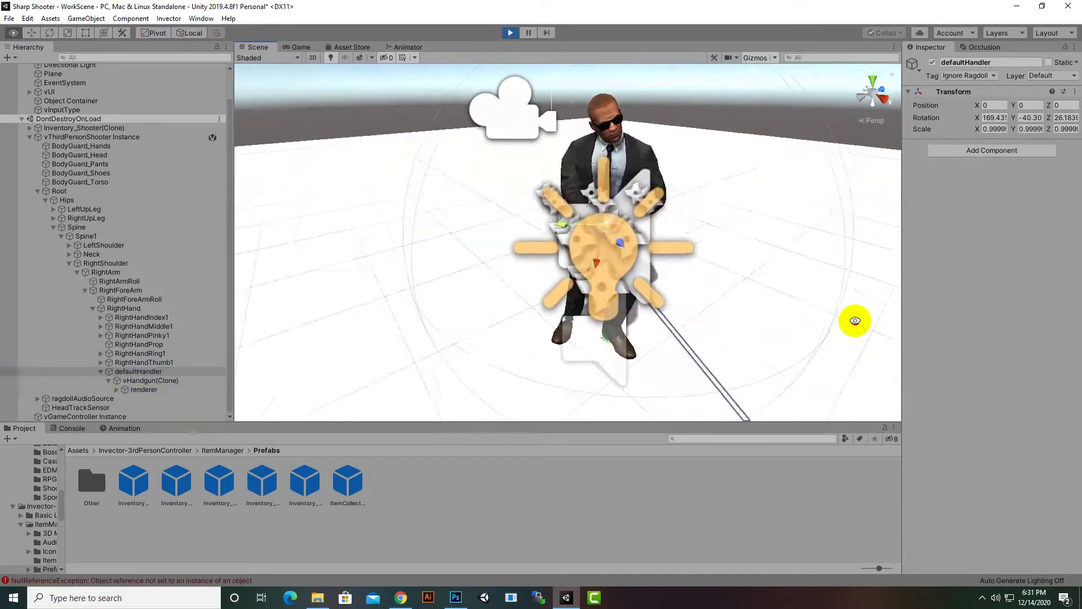
pyautogui.scroll(6, 709, 266)
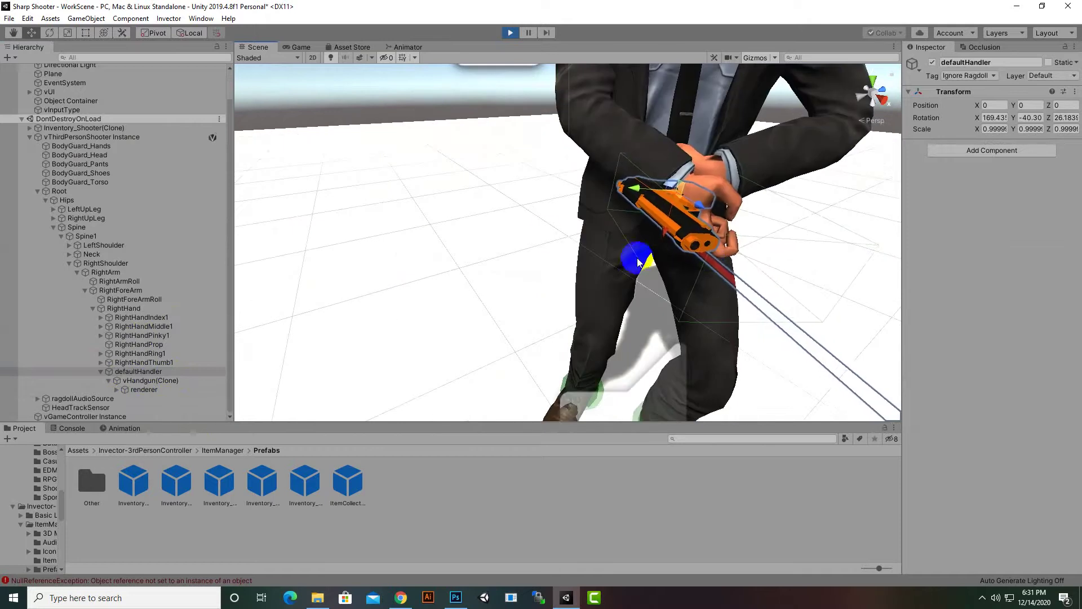
pyautogui.click(49, 33)
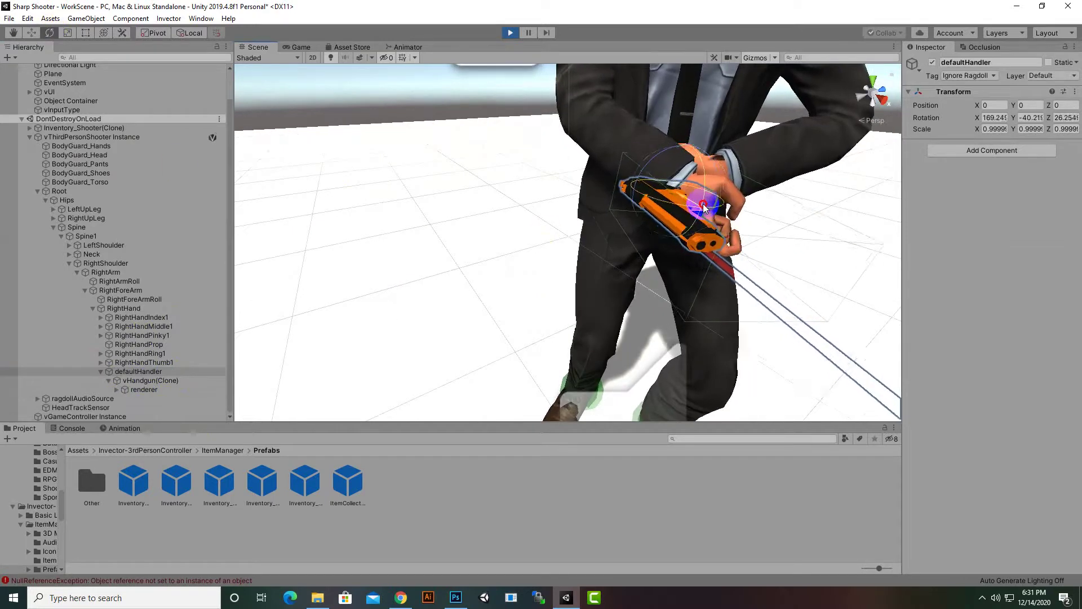
pyautogui.moveTo(704, 204); pyautogui.dragTo(675, 201)
pyautogui.scroll(3, 676, 203)
pyautogui.scroll(-3, 677, 205)
# - Rotate defaultHandler to turn the handgun upright and aim it ahead, to about X 163, Y -71, Z 106
pyautogui.keyDown('alt'); pyautogui.moveTo(488, 275); pyautogui.dragTo(653, 235); pyautogui.keyUp('alt')
pyautogui.scroll(5, 653, 215)
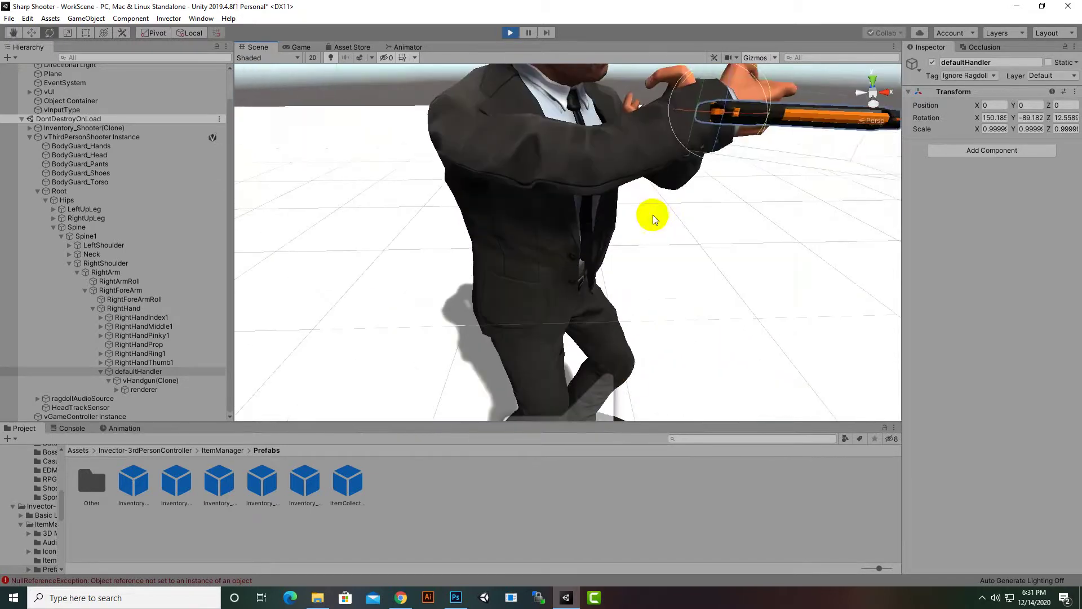
pyautogui.moveTo(648, 215); pyautogui.dragTo(626, 242, button='middle')
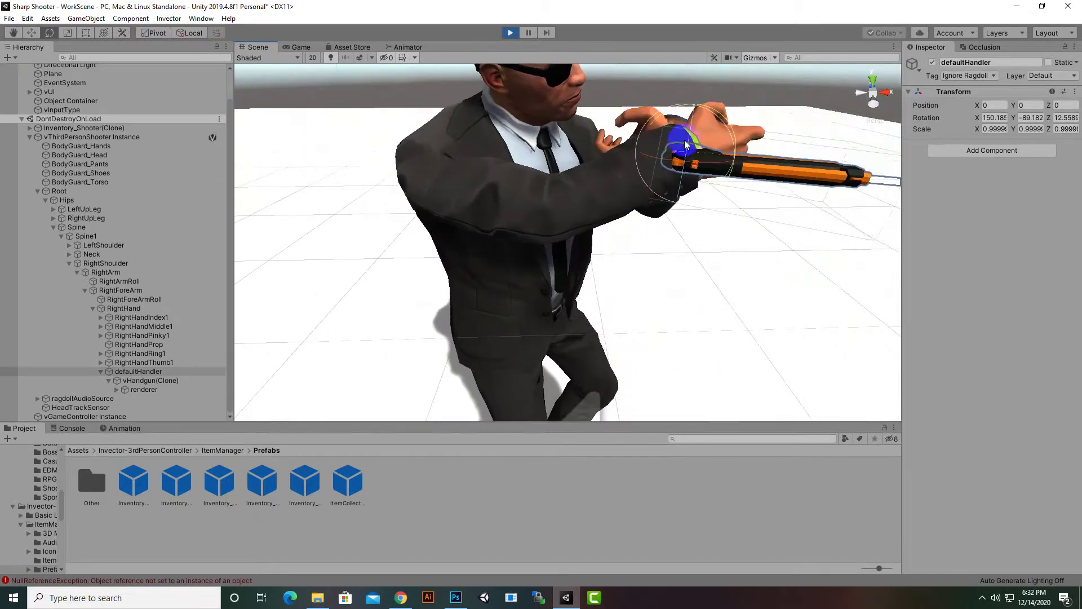
pyautogui.moveTo(680, 184); pyautogui.dragTo(687, 145)
pyautogui.scroll(-5, 641, 270)
pyautogui.keyDown('alt'); pyautogui.moveTo(640, 282); pyautogui.dragTo(850, 345); pyautogui.keyUp('alt')
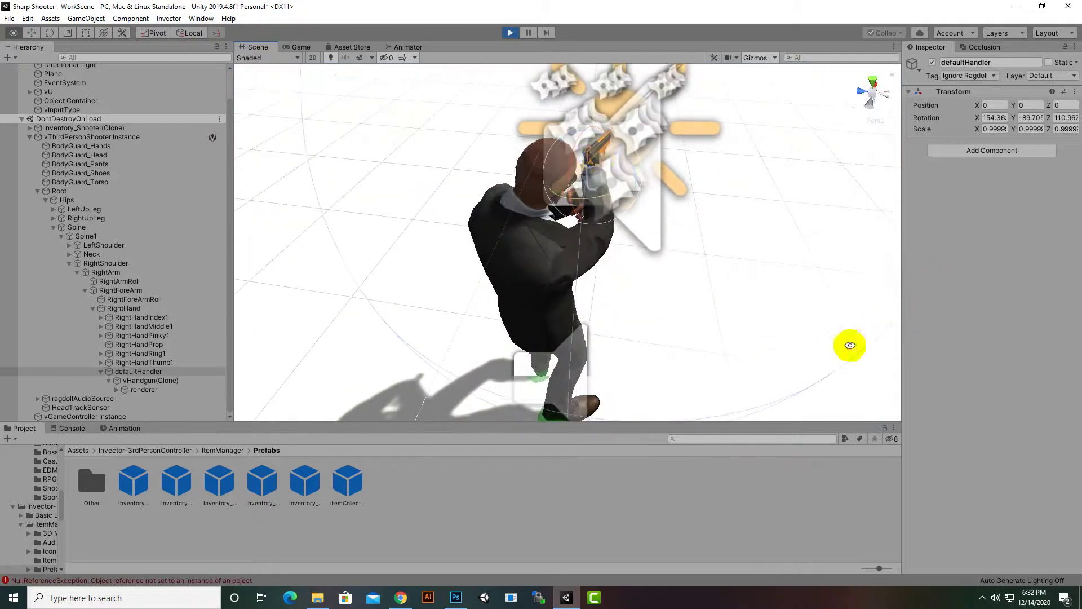
pyautogui.moveTo(597, 159); pyautogui.dragTo(616, 222)
# - Refine defaultHandler's rotation from the character's side, to about X 160, Y -85, Z 102
pyautogui.scroll(-3, 715, 219)
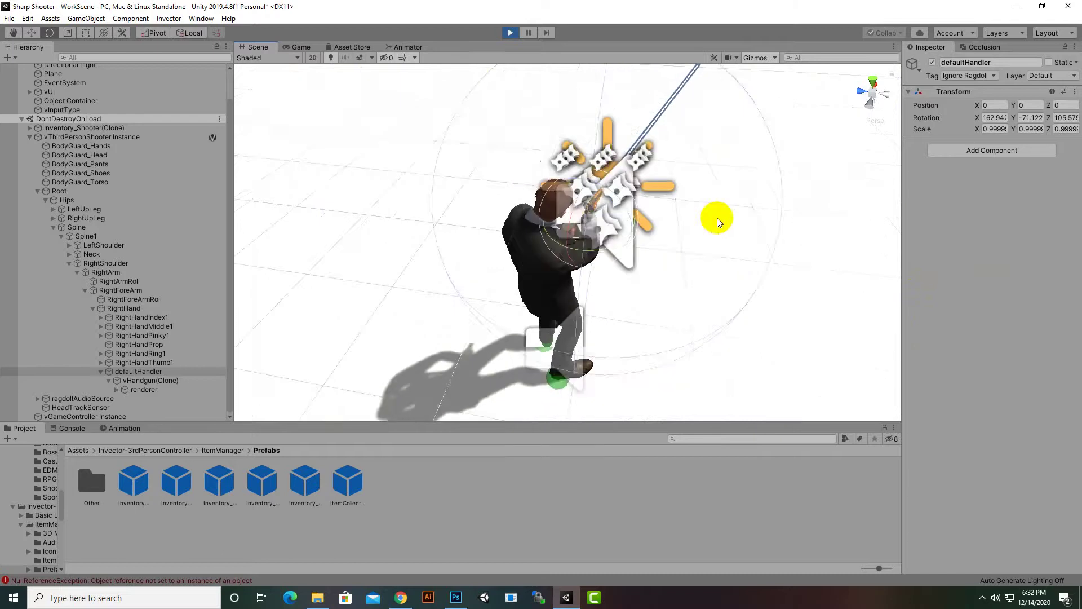
pyautogui.keyDown('alt'); pyautogui.moveTo(724, 269); pyautogui.dragTo(573, 143); pyautogui.keyUp('alt')
pyautogui.scroll(3, 607, 266)
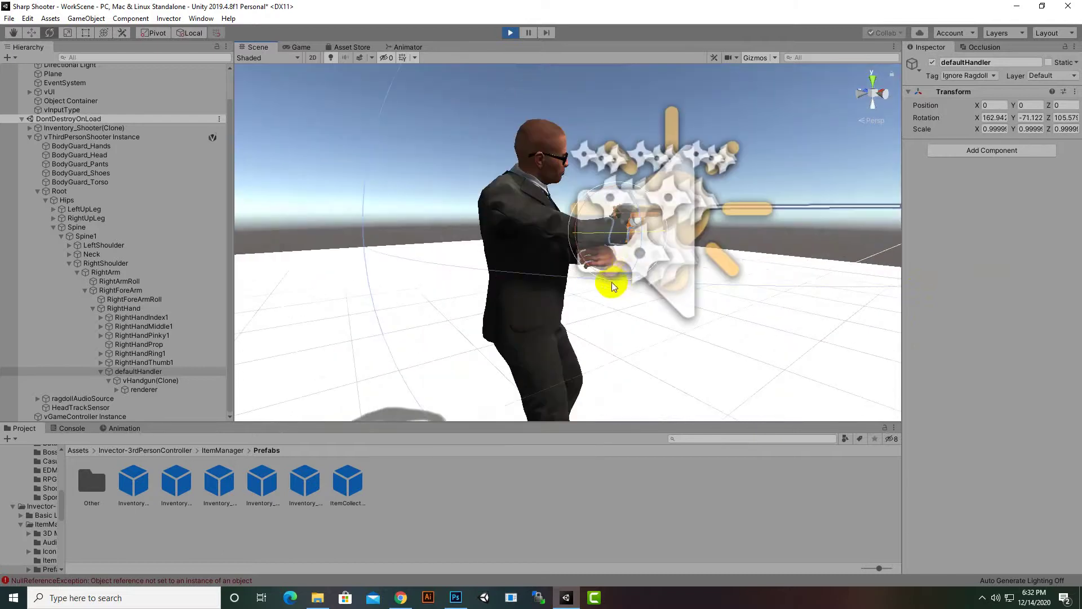
pyautogui.scroll(3, 612, 283)
pyautogui.moveTo(611, 282); pyautogui.dragTo(524, 307, button='middle')
pyautogui.scroll(5, 602, 262)
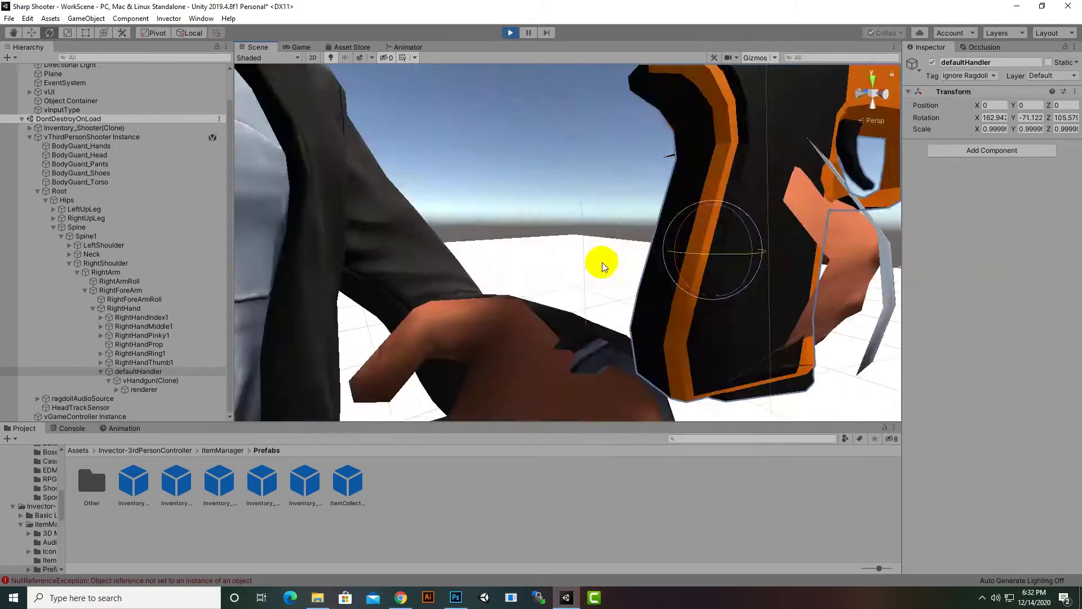
pyautogui.press('f')
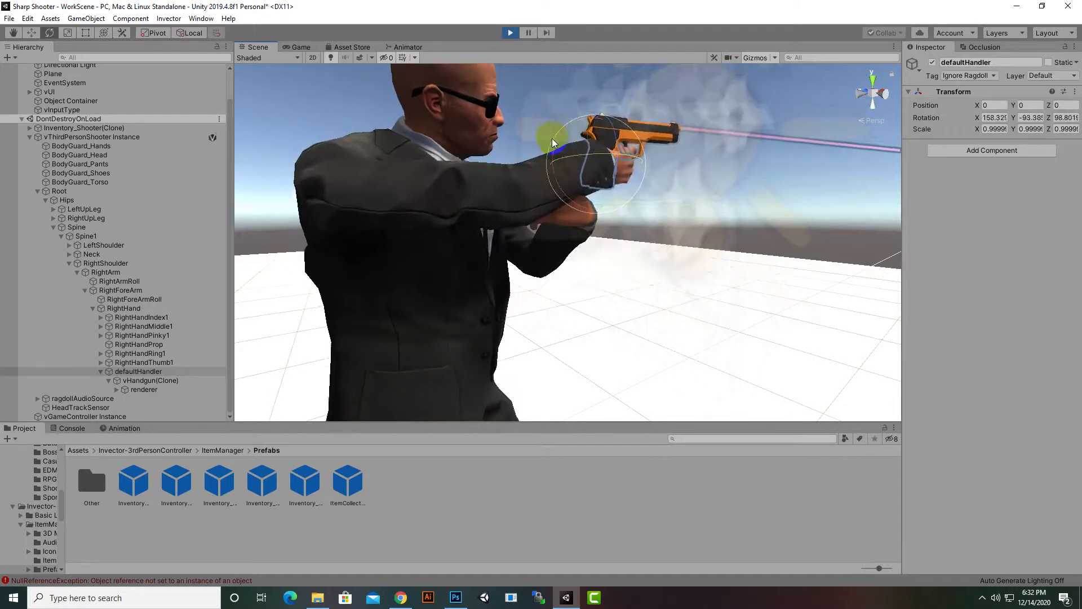
pyautogui.moveTo(552, 142)
pyautogui.mouseDown()
pyautogui.moveTo(560, 136)
pyautogui.moveTo(557, 151)
pyautogui.mouseUp()
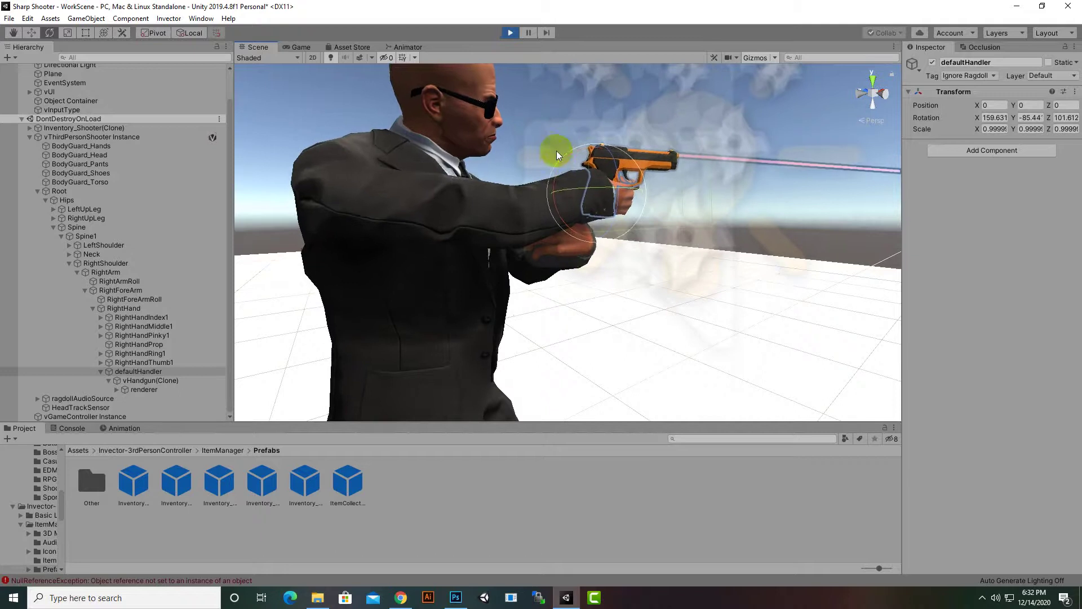
# - Fine-tune defaultHandler's rotation from behind the character, to about X 165.4, Y -87.6, Z 101.4
pyautogui.scroll(-6, 641, 258)
pyautogui.keyDown('alt'); pyautogui.moveTo(621, 355); pyautogui.dragTo(798, 377); pyautogui.keyUp('alt')
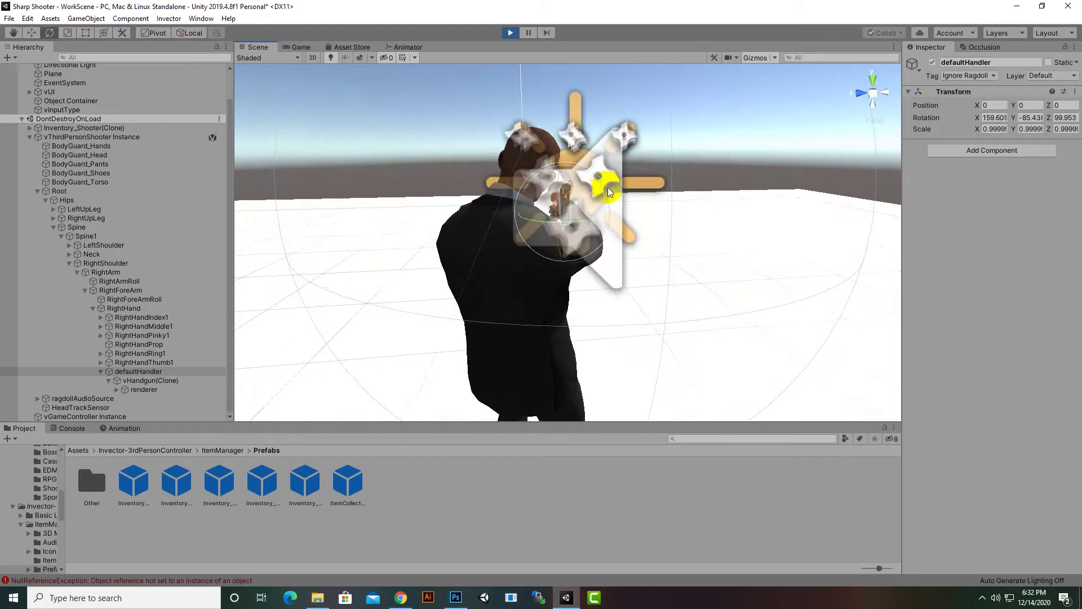
pyautogui.keyDown('alt'); pyautogui.moveTo(728, 307); pyautogui.dragTo(717, 310); pyautogui.keyUp('alt')
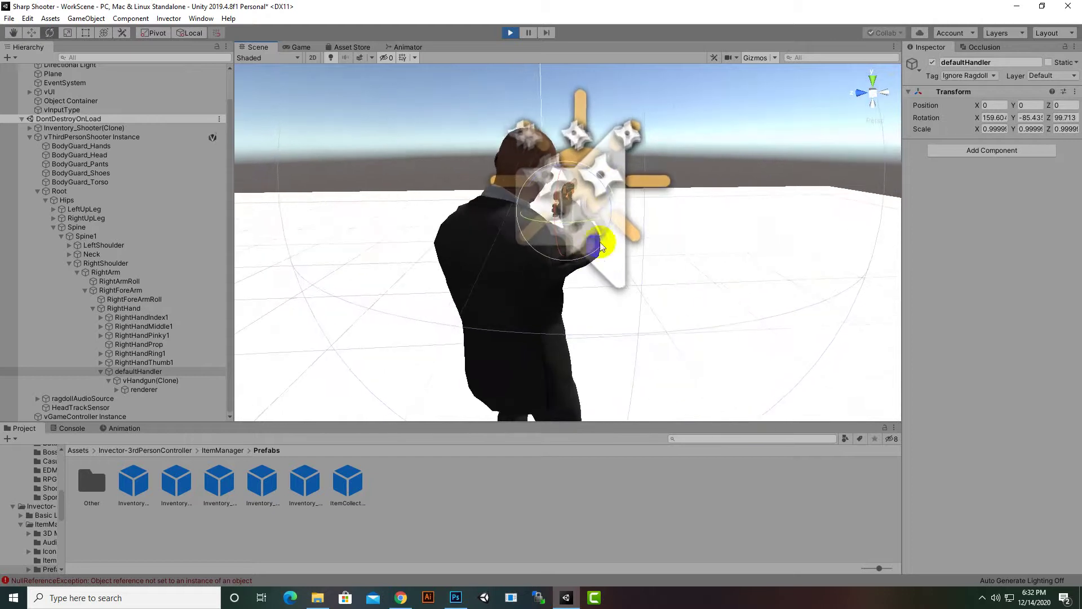
pyautogui.moveTo(604, 234)
pyautogui.mouseDown()
pyautogui.moveTo(587, 212)
pyautogui.moveTo(589, 222)
pyautogui.moveTo(577, 218)
pyautogui.moveTo(603, 219)
pyautogui.mouseUp()
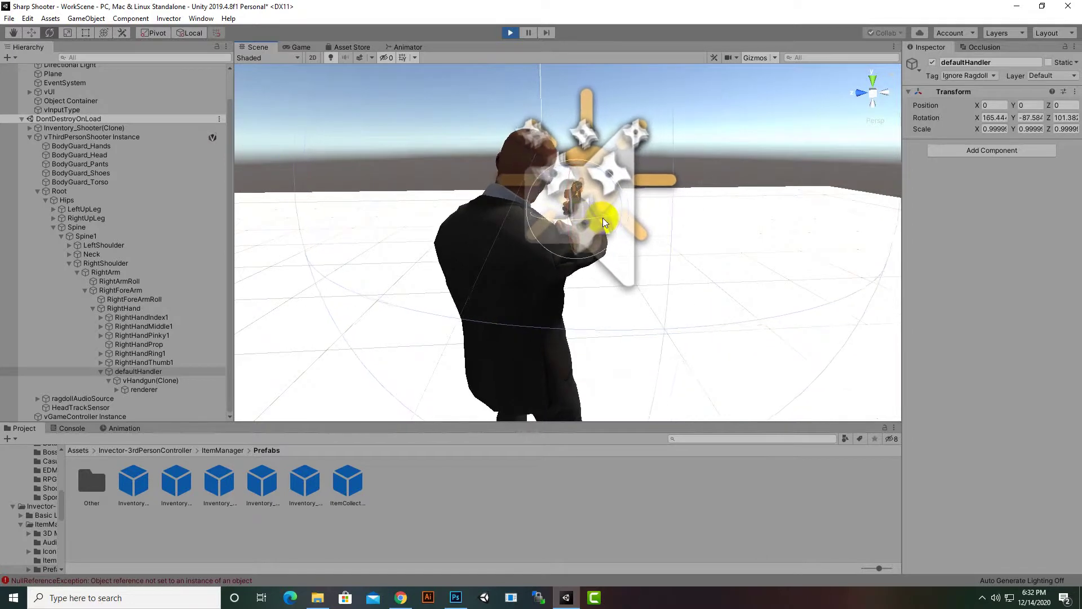
# - Move defaultHandler forward and up relative to the palm, to about X 0.047, Y 0.022, Z -0.018
pyautogui.keyDown('alt'); pyautogui.moveTo(695, 246); pyautogui.dragTo(713, 188); pyautogui.keyUp('alt')
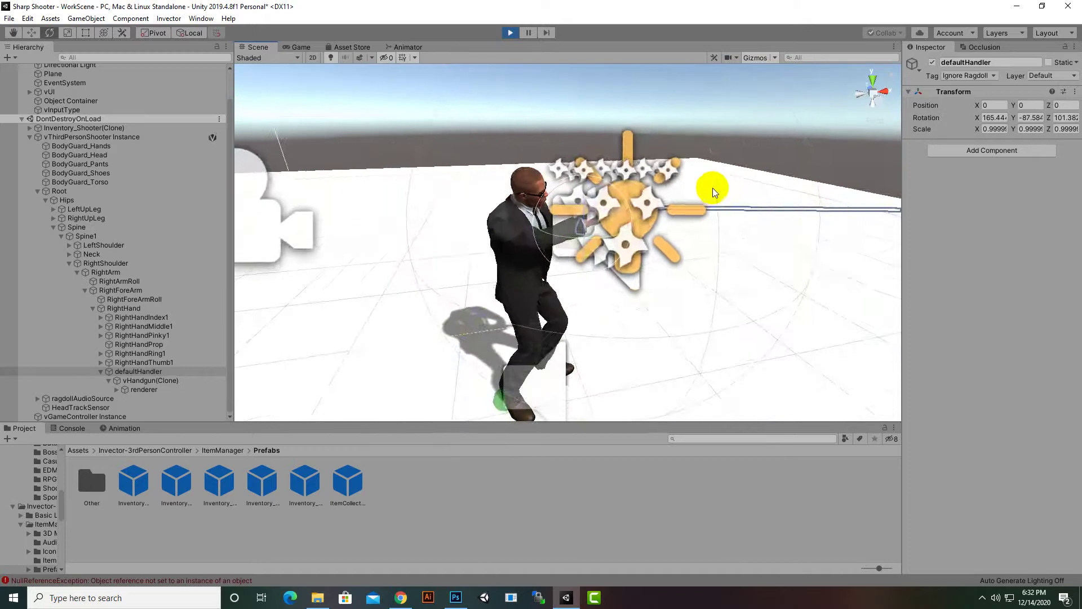
pyautogui.scroll(5, 713, 189)
pyautogui.moveTo(678, 254); pyautogui.dragTo(621, 302, button='middle')
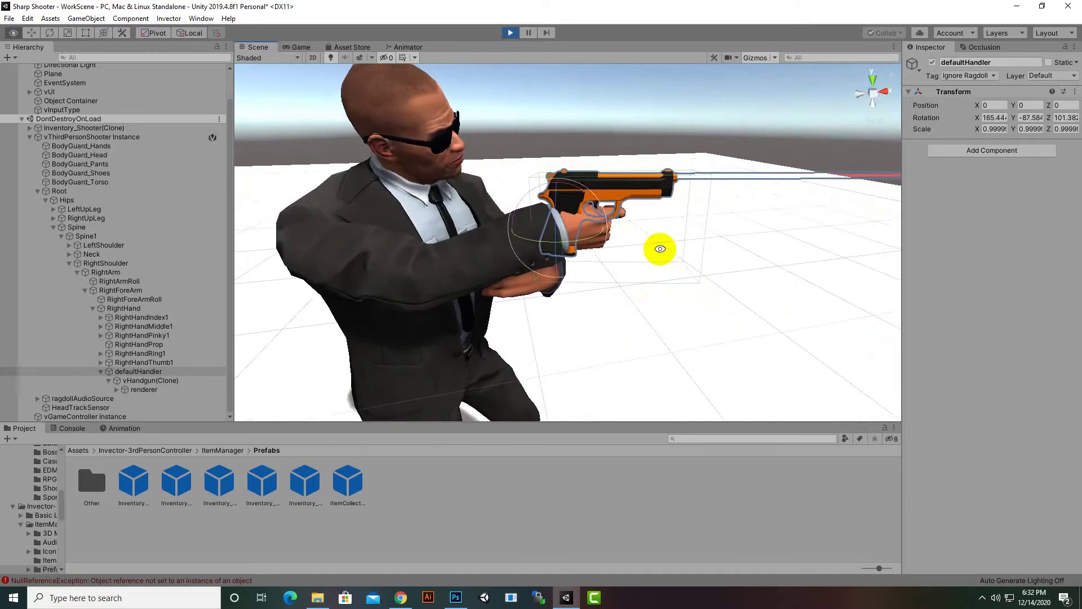
pyautogui.moveTo(658, 261); pyautogui.dragTo(648, 274, button='middle')
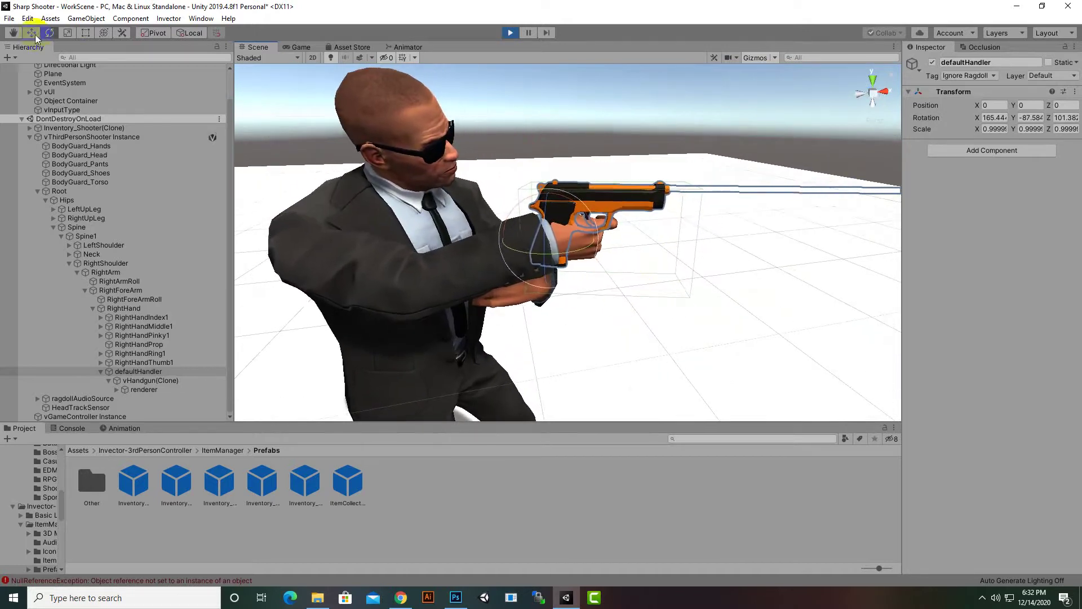
pyautogui.moveTo(595, 236); pyautogui.dragTo(537, 265)
pyautogui.keyDown('alt'); pyautogui.moveTo(641, 279); pyautogui.dragTo(725, 259); pyautogui.keyUp('alt')
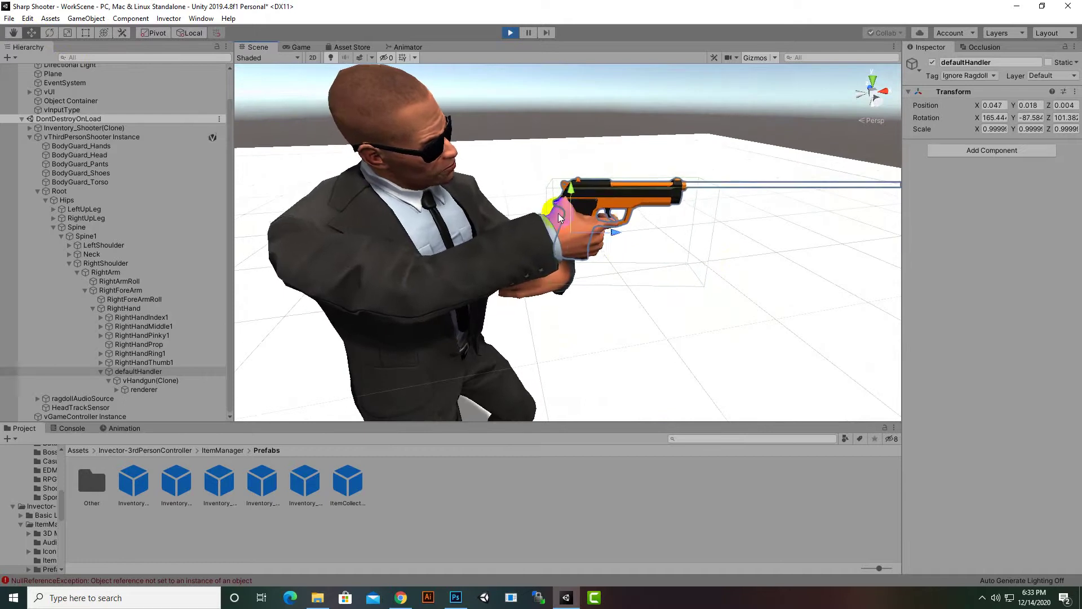
pyautogui.moveTo(565, 187); pyautogui.dragTo(573, 186)
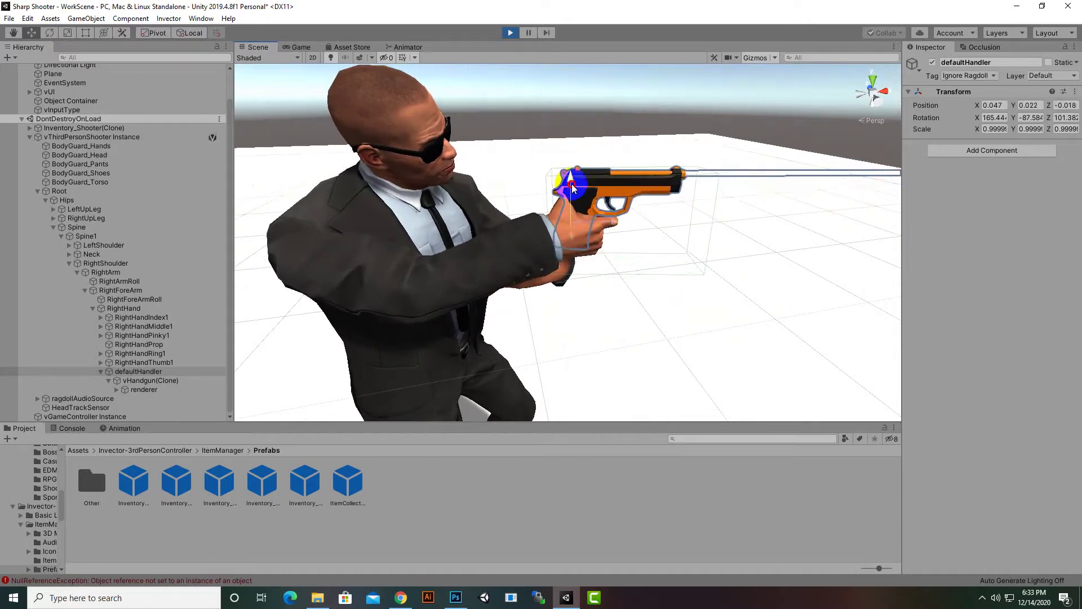
# - Shift defaultHandler farther along the barrel direction, to about X 0.074, Y 0.015, Z -0.019
pyautogui.scroll(10, 620, 281)
pyautogui.scroll(-5, 620, 279)
pyautogui.keyDown('alt'); pyautogui.moveTo(616, 278); pyautogui.dragTo(702, 205); pyautogui.keyUp('alt')
pyautogui.scroll(5, 670, 208)
pyautogui.scroll(-5, 648, 209)
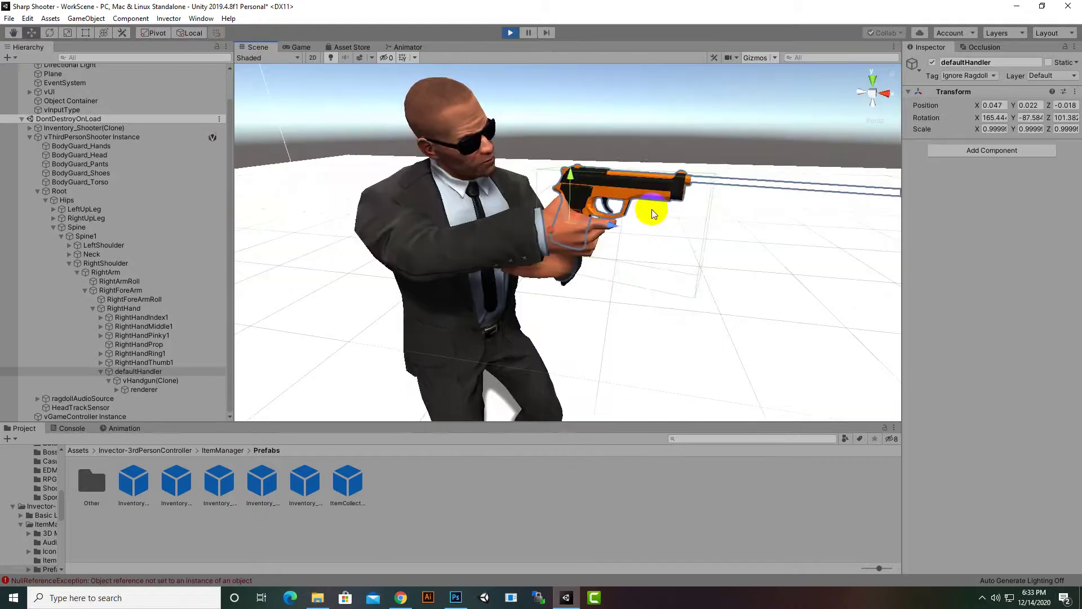
pyautogui.moveTo(613, 225); pyautogui.dragTo(624, 224)
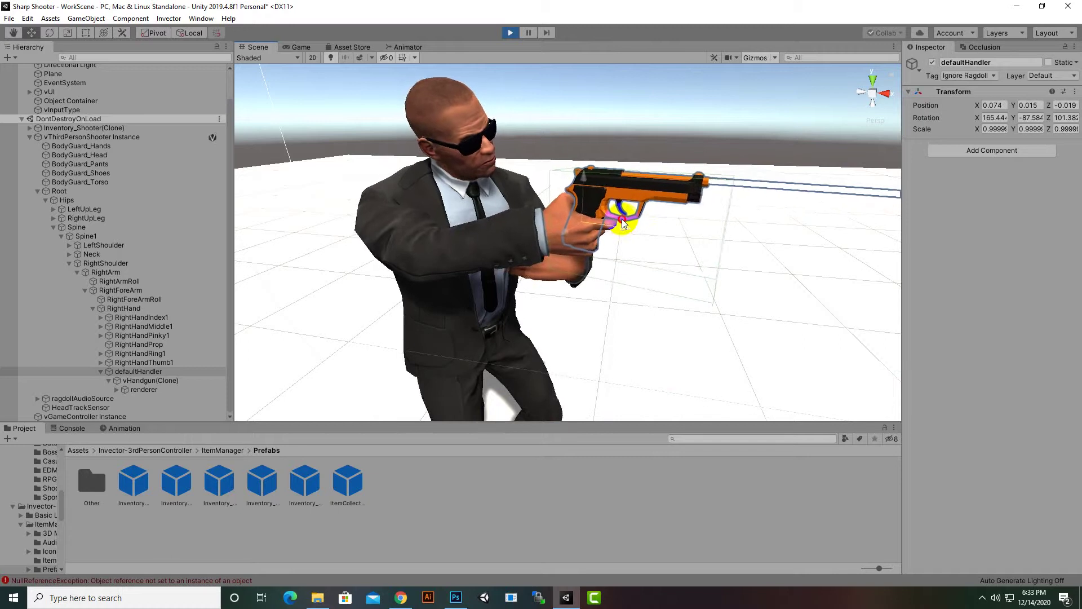
# - Seat the handgun's grip in the palm by moving defaultHandler to about X 0.057, Y 0.016, Z -0.002, and check the fit
pyautogui.moveTo(584, 184); pyautogui.dragTo(620, 230)
pyautogui.moveTo(577, 190); pyautogui.dragTo(580, 191)
pyautogui.scroll(-5, 563, 287)
pyautogui.keyDown('alt'); pyautogui.moveTo(716, 351); pyautogui.dragTo(628, 306); pyautogui.keyUp('alt')
pyautogui.scroll(5, 614, 293)
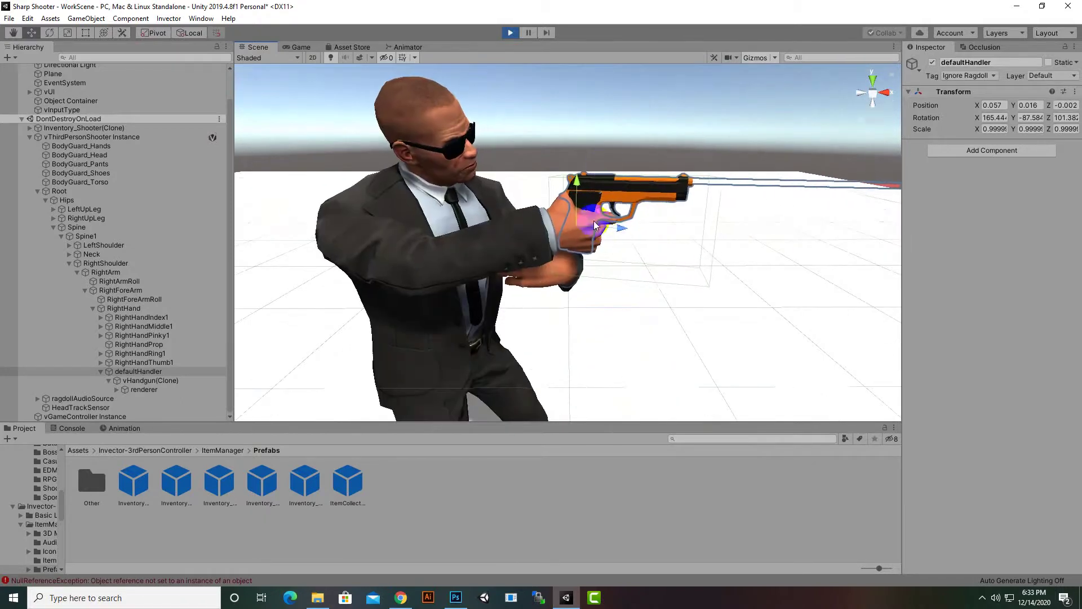
pyautogui.scroll(-5, 647, 213)
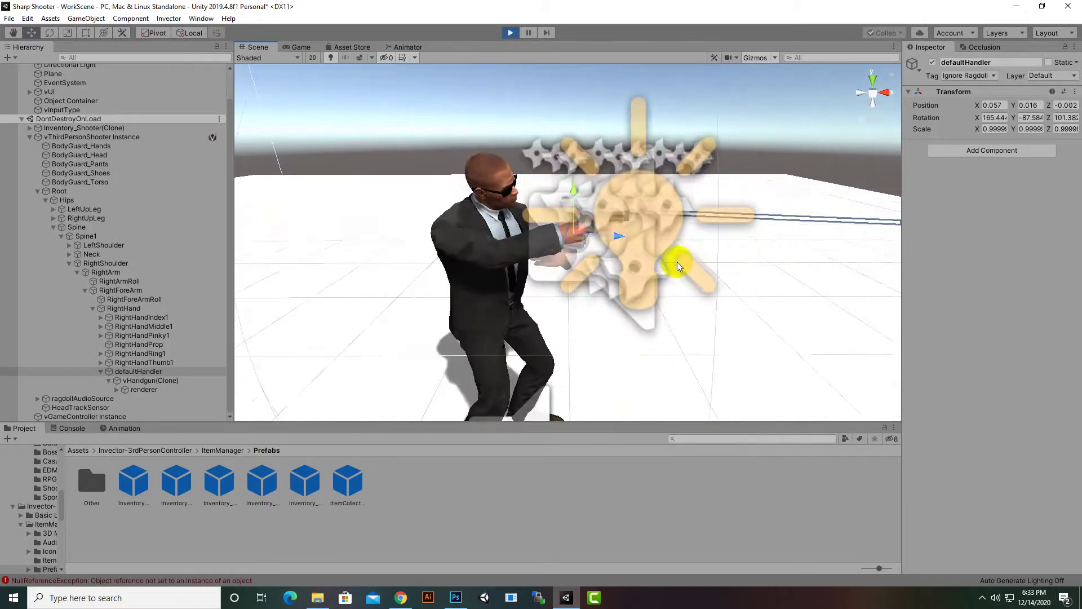
pyautogui.moveTo(649, 302)
pyautogui.keyDown('alt'); pyautogui.mouseDown()
pyautogui.moveTo(979, 292)
pyautogui.moveTo(723, 327)
pyautogui.moveTo(636, 285)
pyautogui.mouseUp(); pyautogui.keyUp('alt')
pyautogui.scroll(4, 641, 255)
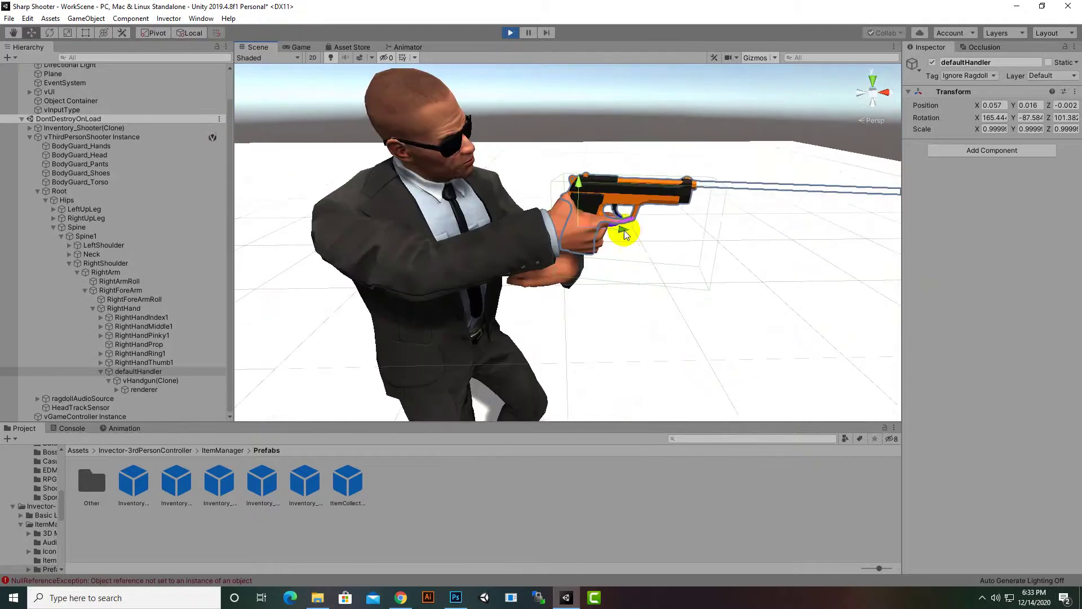
pyautogui.keyDown('alt'); pyautogui.moveTo(624, 234); pyautogui.dragTo(630, 278); pyautogui.keyUp('alt')
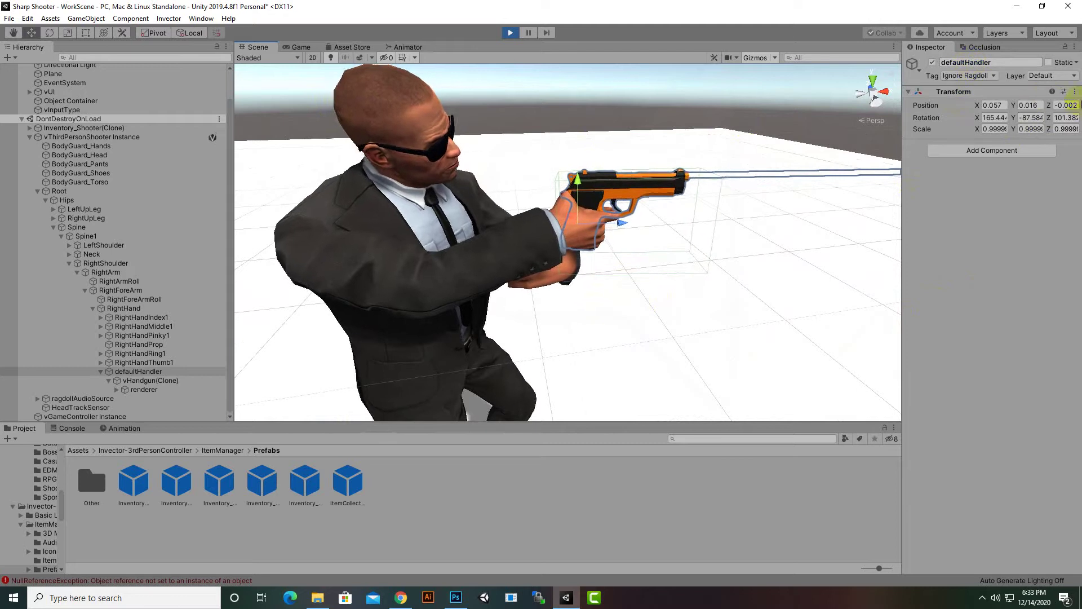
# - Copy defaultHandler's adjusted Transform component and paste its values back onto the object after exiting Play mode
pyautogui.click(1075, 92)
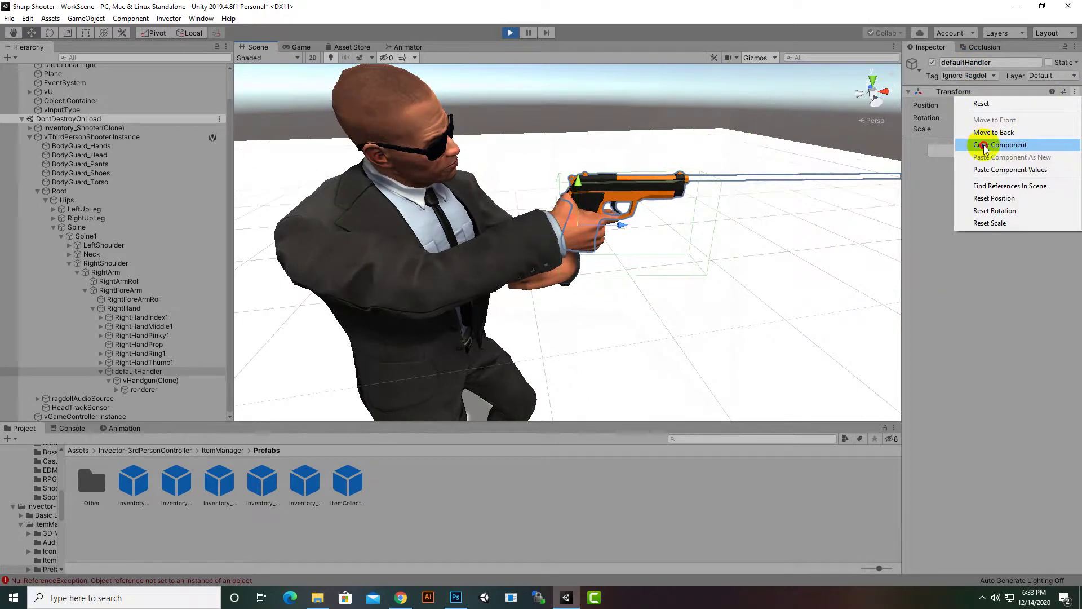
pyautogui.click(985, 145)
pyautogui.click(509, 34)
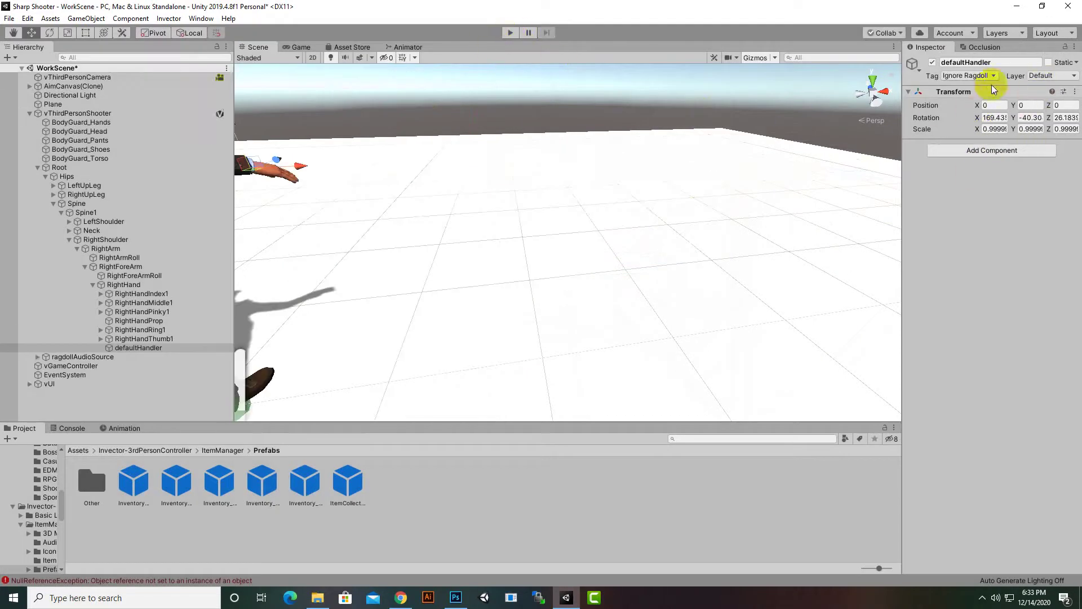
pyautogui.click(1076, 92)
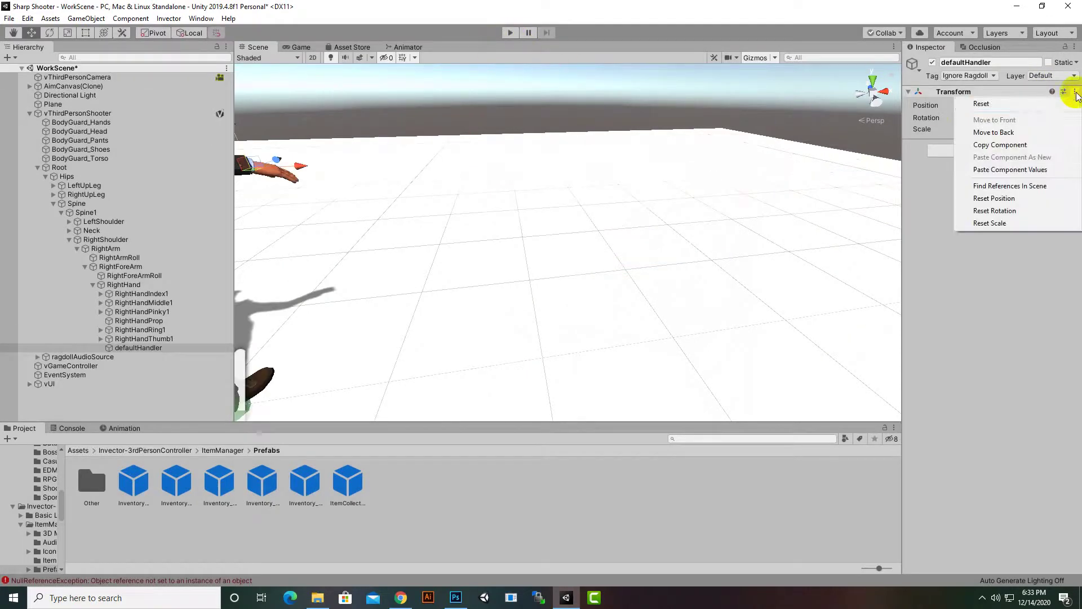
pyautogui.click(1032, 169)
# - Restart Play mode and equip the Handgun in weapon slot 1 of the in-game inventory
pyautogui.click(507, 35)
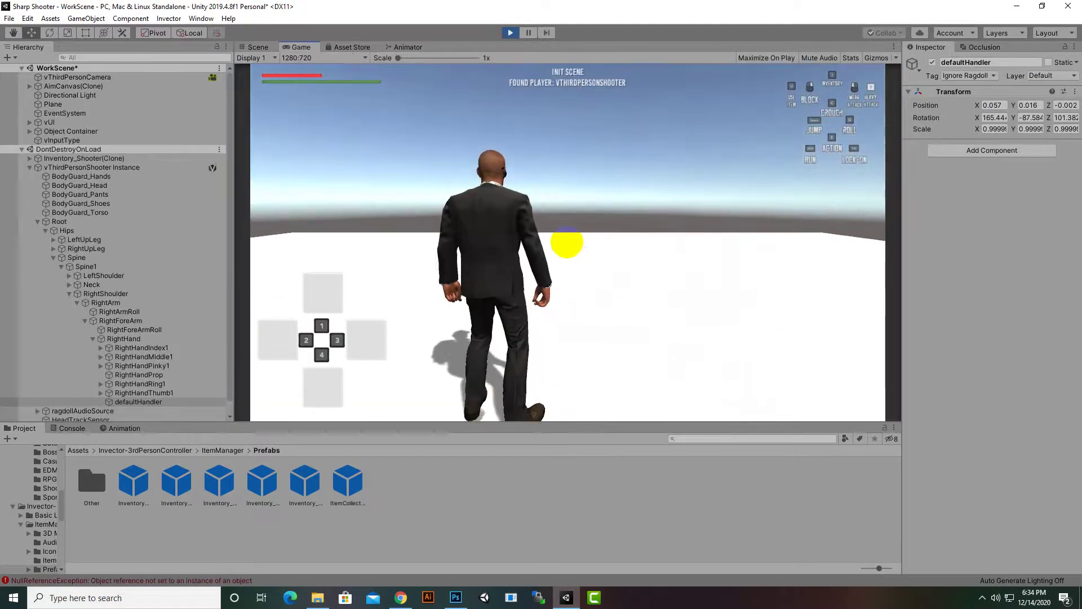
pyautogui.press('i')
pyautogui.press('Return')
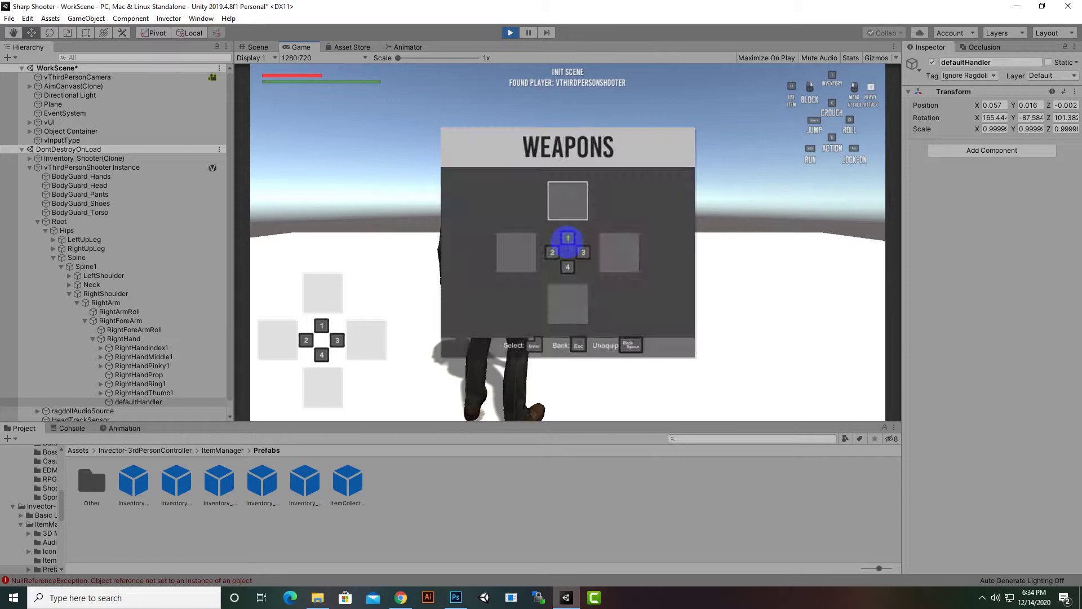
pyautogui.press('Return')
pyautogui.press('Return')
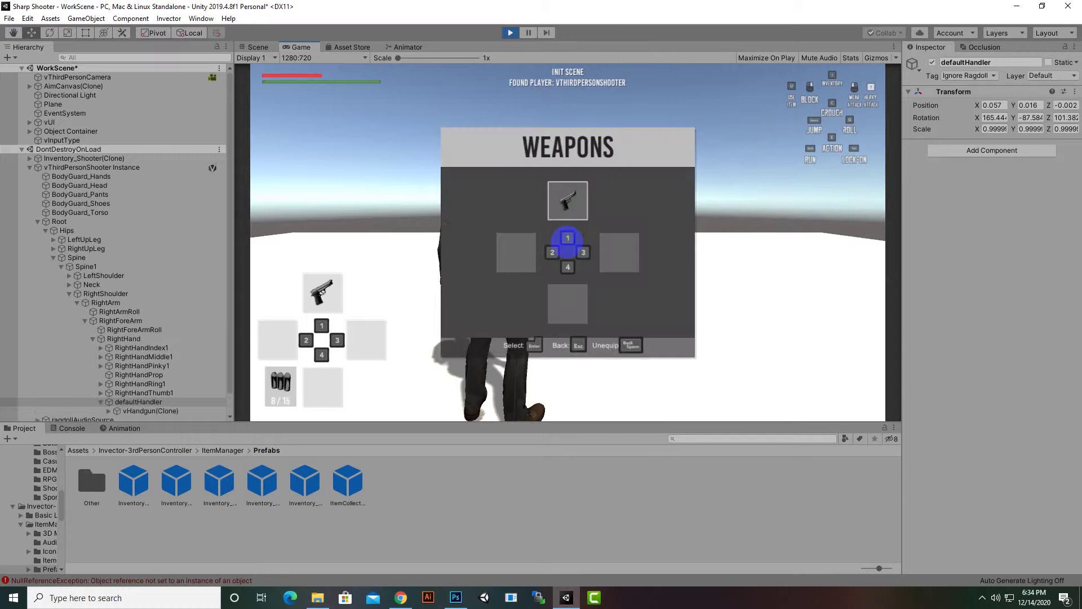
# - Close the in-game inventory, then aim and fire the handgun while checking how the character holds it from several angles
pyautogui.press('Escape')
pyautogui.press('Escape')
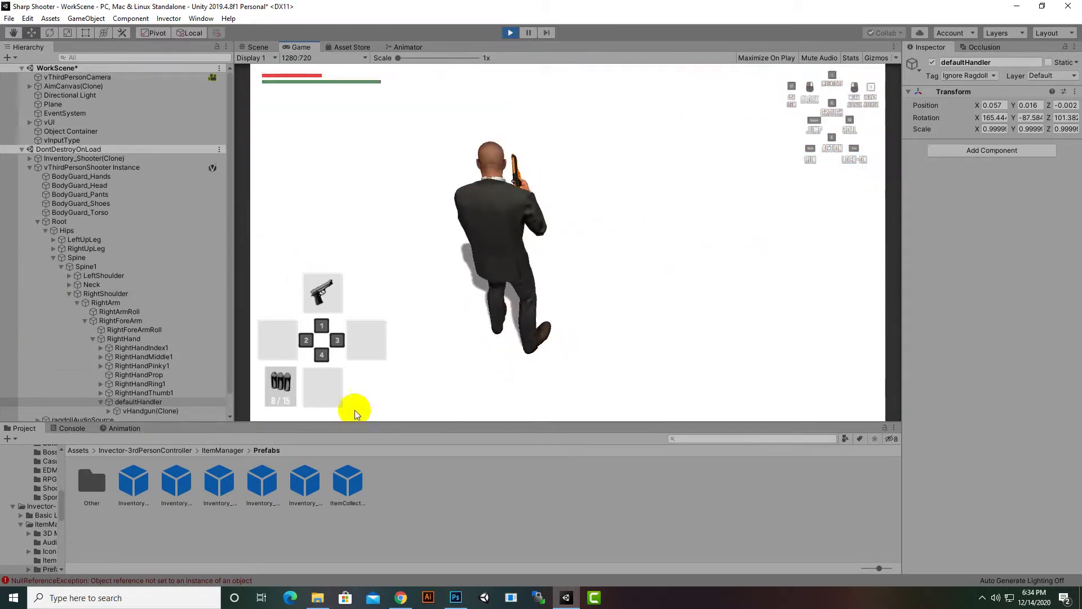
pyautogui.press('a')
pyautogui.rightClick(567, 242)
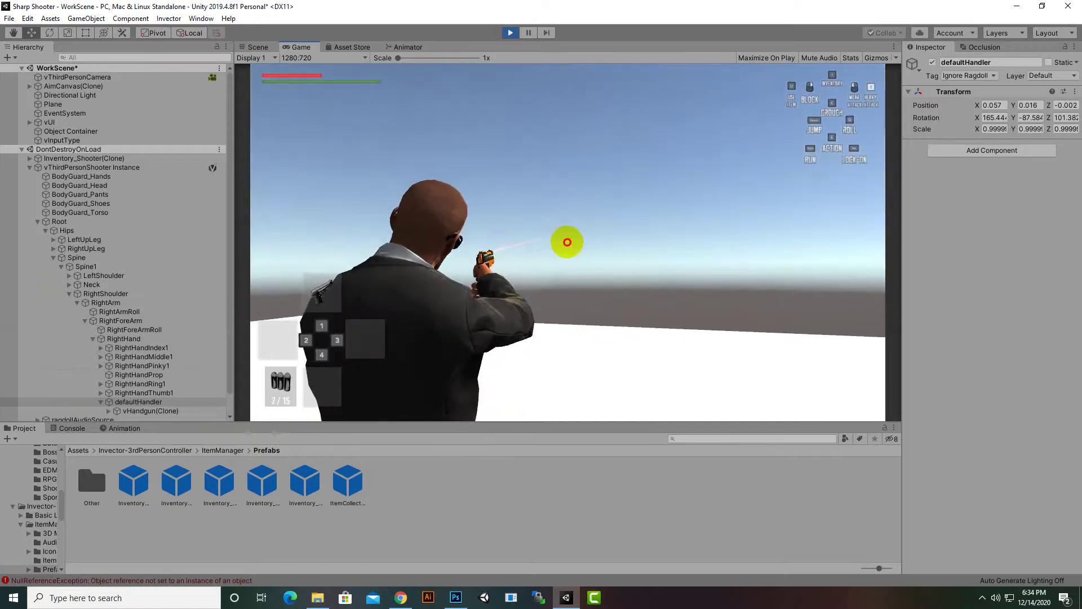
pyautogui.click(568, 242)
pyautogui.moveTo(568, 243); pyautogui.dragTo(567, 243, button='right')
pyautogui.click(568, 243)
pyautogui.click(568, 243)
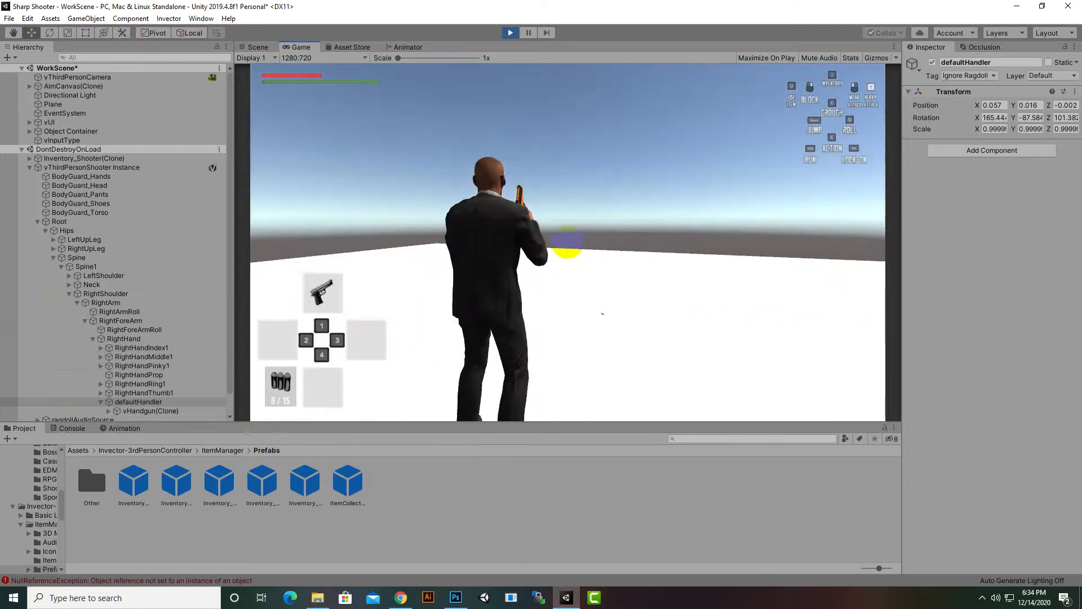
pyautogui.click(568, 242)
pyautogui.click(568, 243)
pyautogui.click(567, 242)
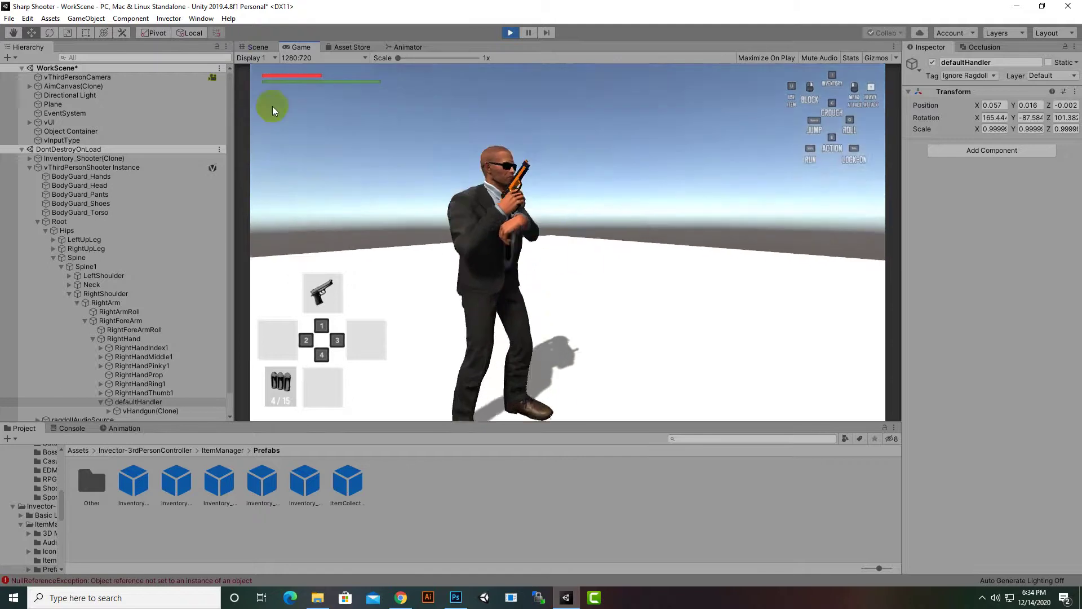
# - Lock the camera and aiming on vThirdPersonShooter Instance from the Scene view, and open its Shooter Manager IK settings
pyautogui.click(261, 47)
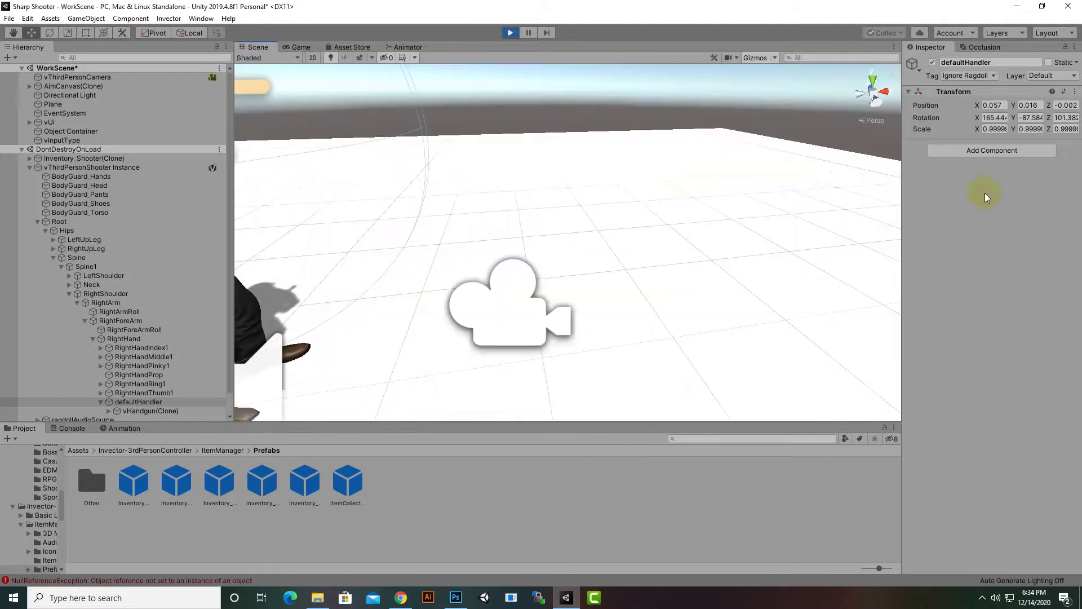
pyautogui.click(83, 167)
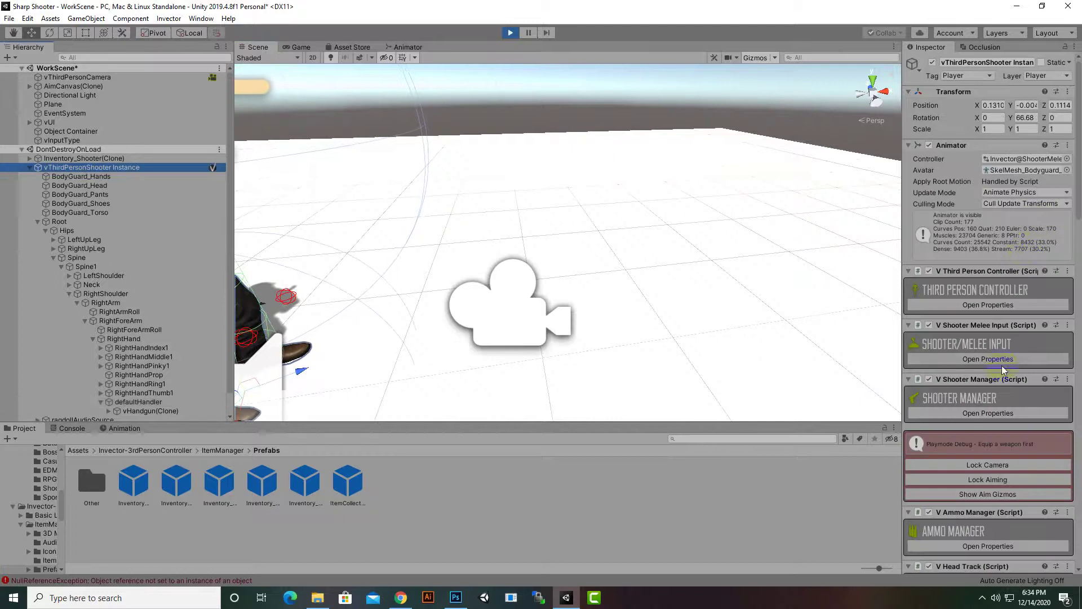
pyautogui.click(980, 466)
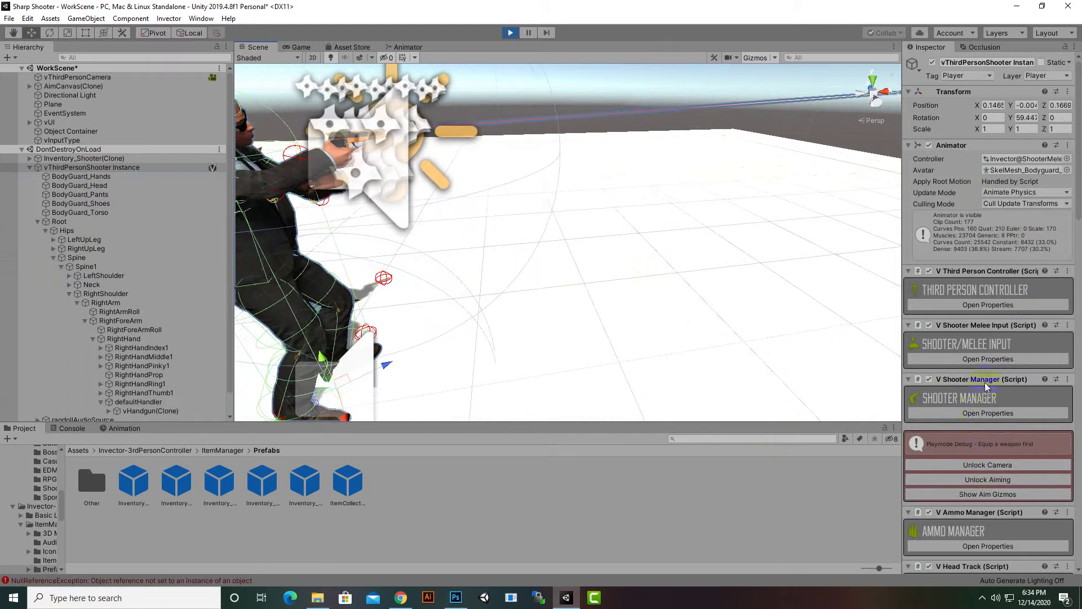
pyautogui.click(961, 414)
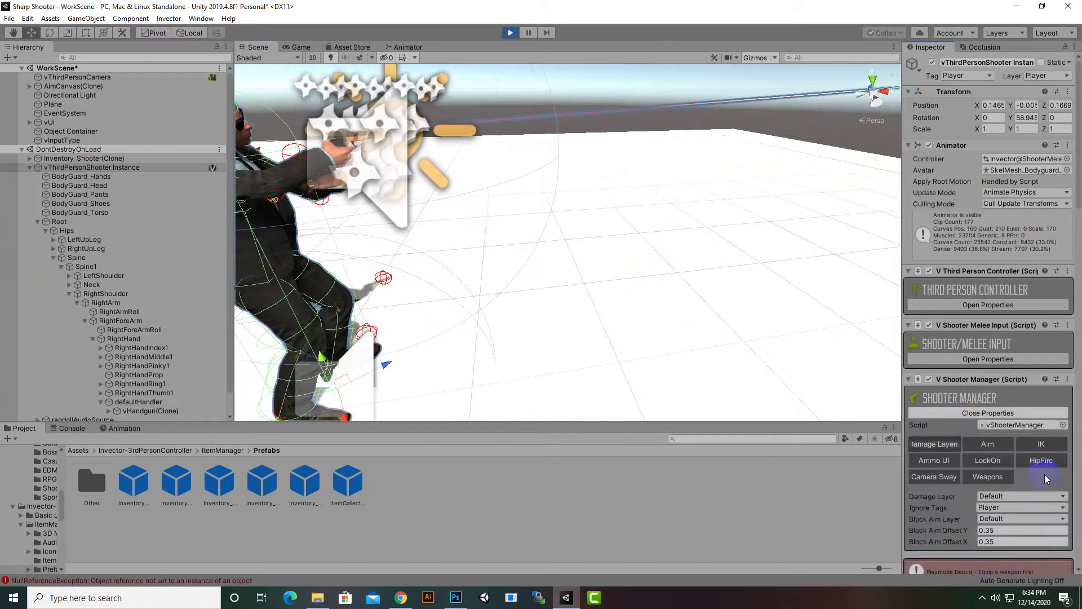
pyautogui.click(1039, 446)
pyautogui.scroll(-5, 1068, 406)
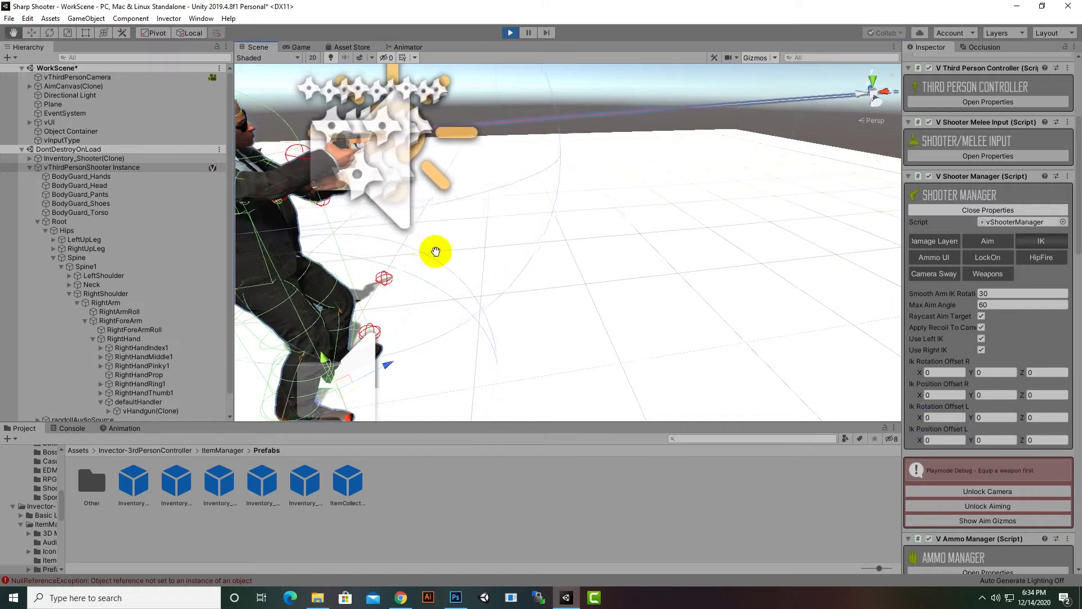
# - Rotate the left hand around the handgun grip by setting Ik Rotation Offset L to about X -2.04, Y 72.72, Z -87.47
pyautogui.scroll(3, 361, 210)
pyautogui.moveTo(373, 210); pyautogui.dragTo(516, 239, button='middle')
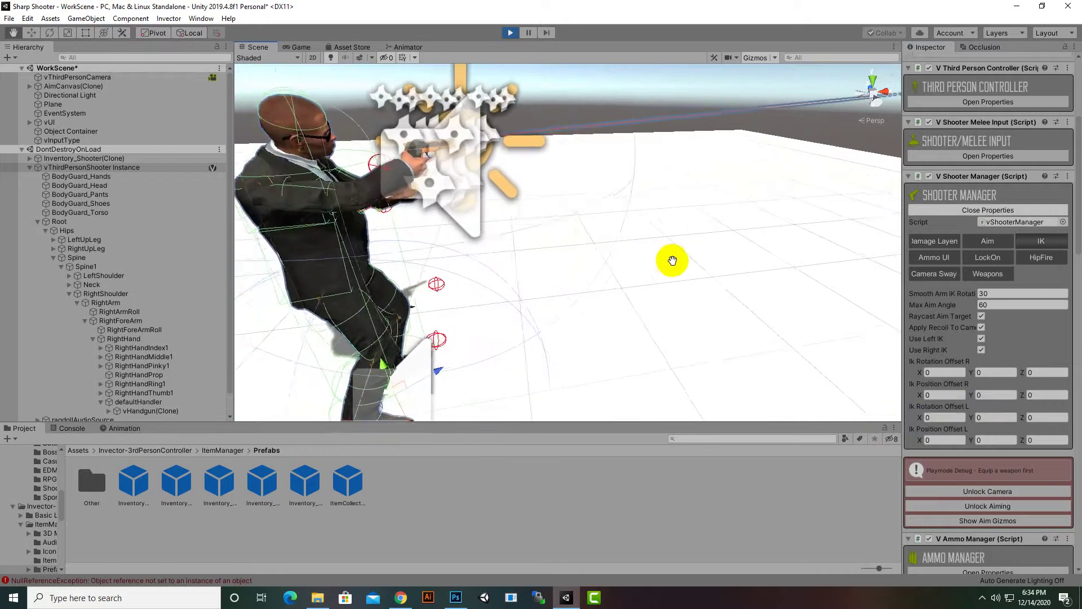
pyautogui.keyDown('alt'); pyautogui.moveTo(550, 308); pyautogui.dragTo(460, 307); pyautogui.keyUp('alt')
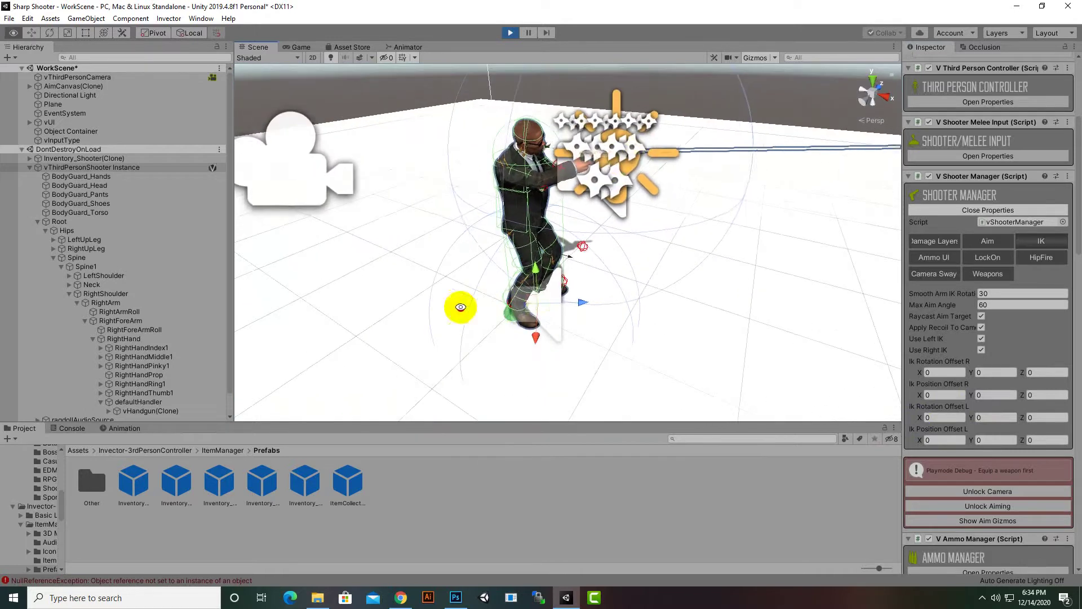
pyautogui.scroll(4, 623, 166)
pyautogui.moveTo(623, 167); pyautogui.dragTo(478, 408, button='middle')
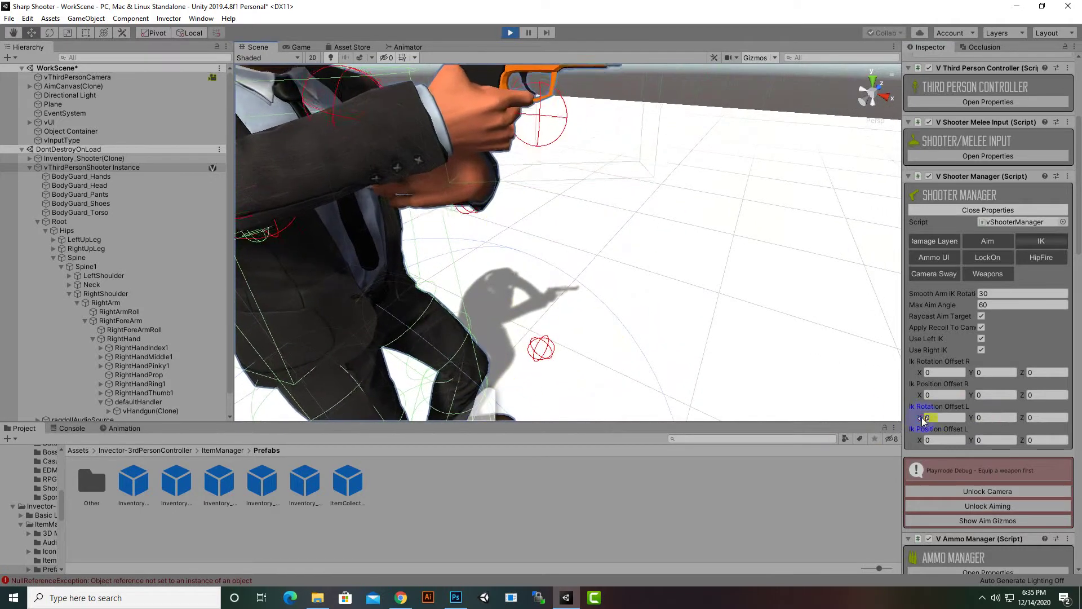
pyautogui.moveTo(923, 420); pyautogui.dragTo(955, 417)
pyautogui.moveTo(1078, 378); pyautogui.dragTo(803, 376)
pyautogui.click(981, 417)
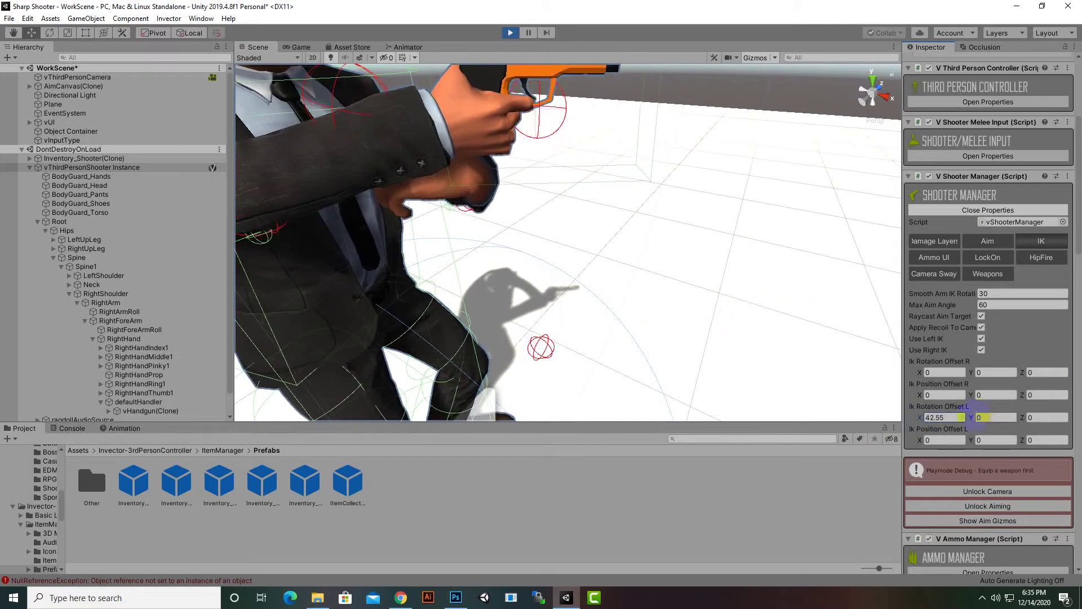
pyautogui.moveTo(973, 418); pyautogui.dragTo(11, 379)
pyautogui.moveTo(1070, 389); pyautogui.dragTo(1043, 397)
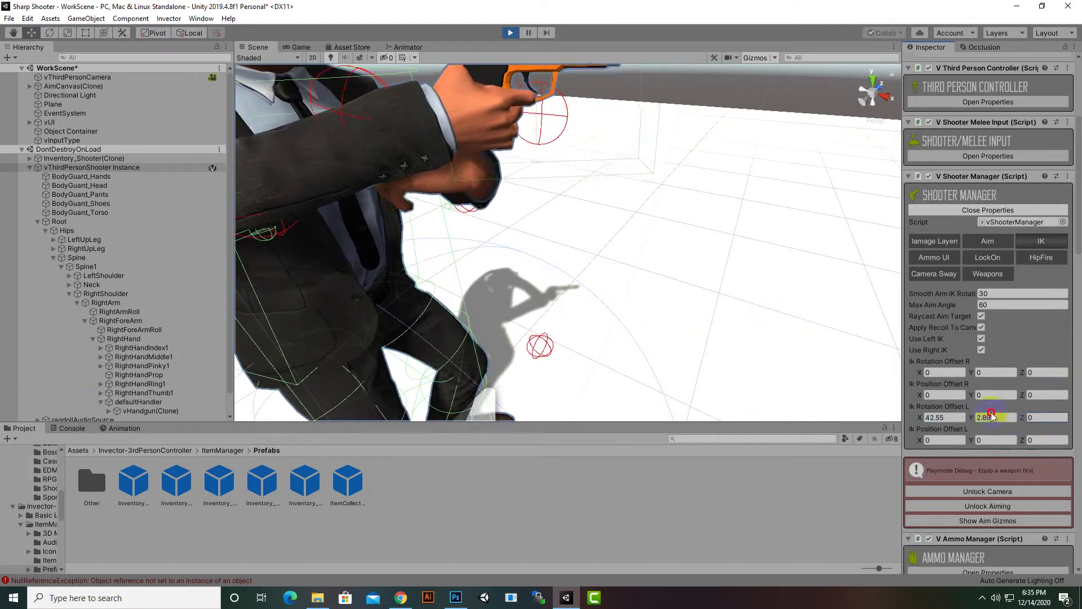
pyautogui.moveTo(925, 412); pyautogui.dragTo(515, 388)
pyautogui.moveTo(450, 387); pyautogui.dragTo(426, 385)
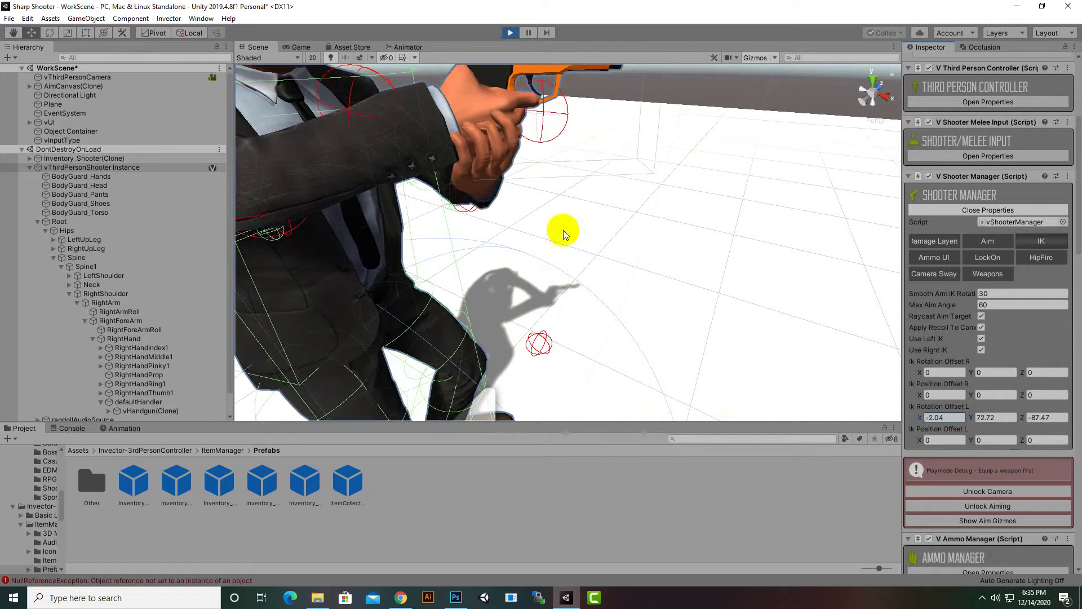
# - Inspect the two-handed grip up close and fine-tune Ik Rotation Offset L by setting X to about 11.9
pyautogui.scroll(-5, 593, 184)
pyautogui.scroll(4, 583, 244)
pyautogui.moveTo(583, 243)
pyautogui.keyDown('alt'); pyautogui.mouseDown()
pyautogui.moveTo(515, 281)
pyautogui.moveTo(473, 261)
pyautogui.moveTo(607, 213)
pyautogui.moveTo(701, 249)
pyautogui.moveTo(563, 334)
pyautogui.moveTo(382, 323)
pyautogui.moveTo(310, 237)
pyautogui.moveTo(673, 283)
pyautogui.moveTo(688, 305)
pyautogui.moveTo(633, 300)
pyautogui.moveTo(601, 259)
pyautogui.moveTo(569, 256)
pyautogui.mouseUp(); pyautogui.keyUp('alt')
pyautogui.scroll(5, 679, 286)
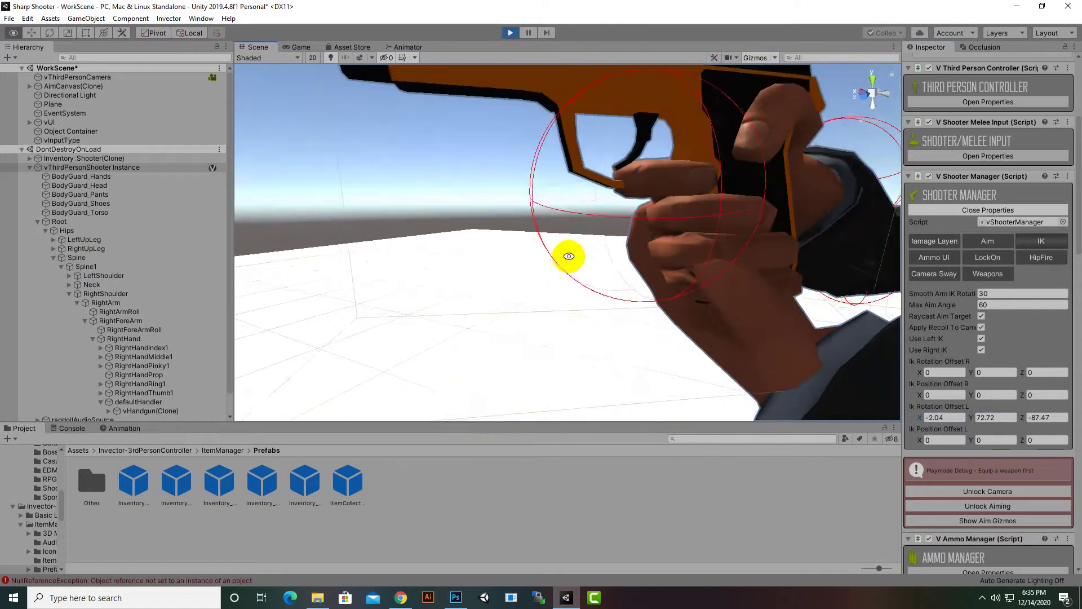
pyautogui.click(933, 417)
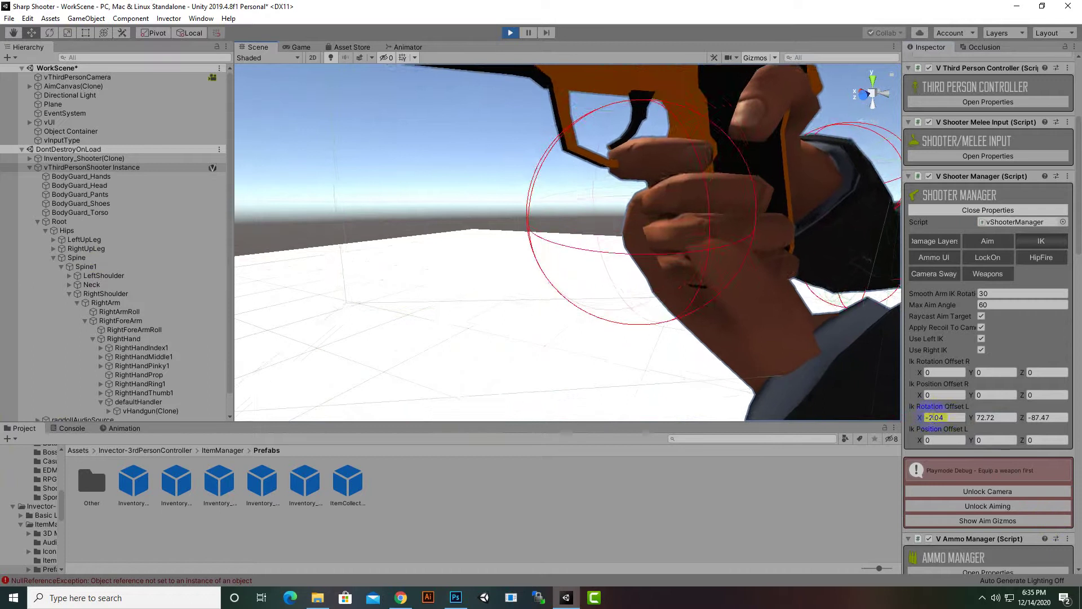
pyautogui.moveTo(921, 418)
pyautogui.mouseDown()
pyautogui.moveTo(845, 424)
pyautogui.moveTo(977, 414)
pyautogui.moveTo(933, 417)
pyautogui.mouseUp()
pyautogui.scroll(-10, 696, 242)
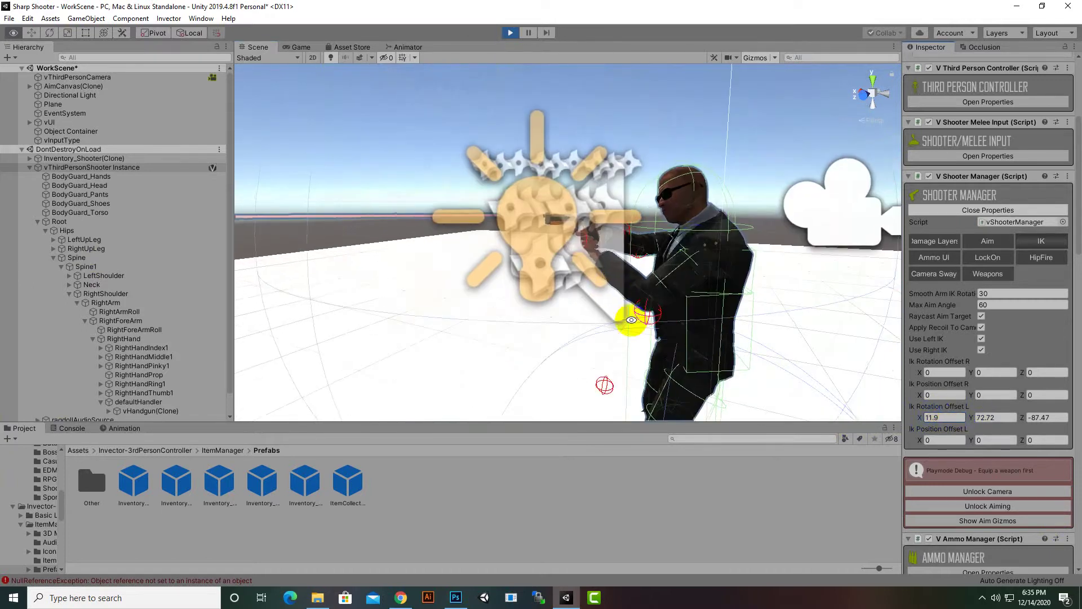
pyautogui.keyDown('alt'); pyautogui.moveTo(631, 319); pyautogui.dragTo(841, 370); pyautogui.keyUp('alt')
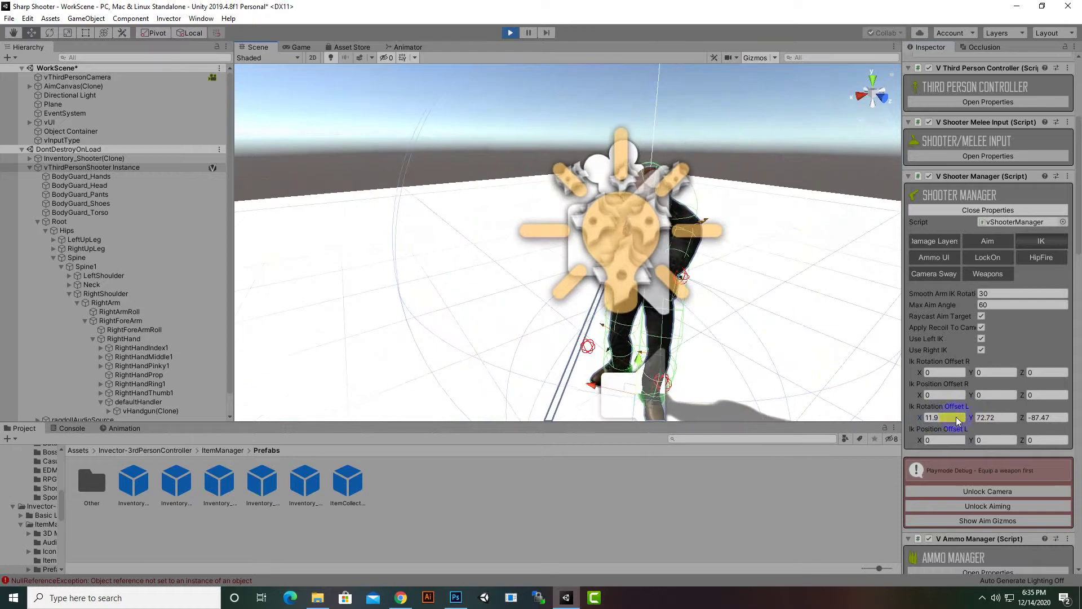
# - Copy the tuned Shooter Manager component, exit Play mode, and paste its values onto vThirdPersonShooter's Shooter Manager
pyautogui.click(1069, 177)
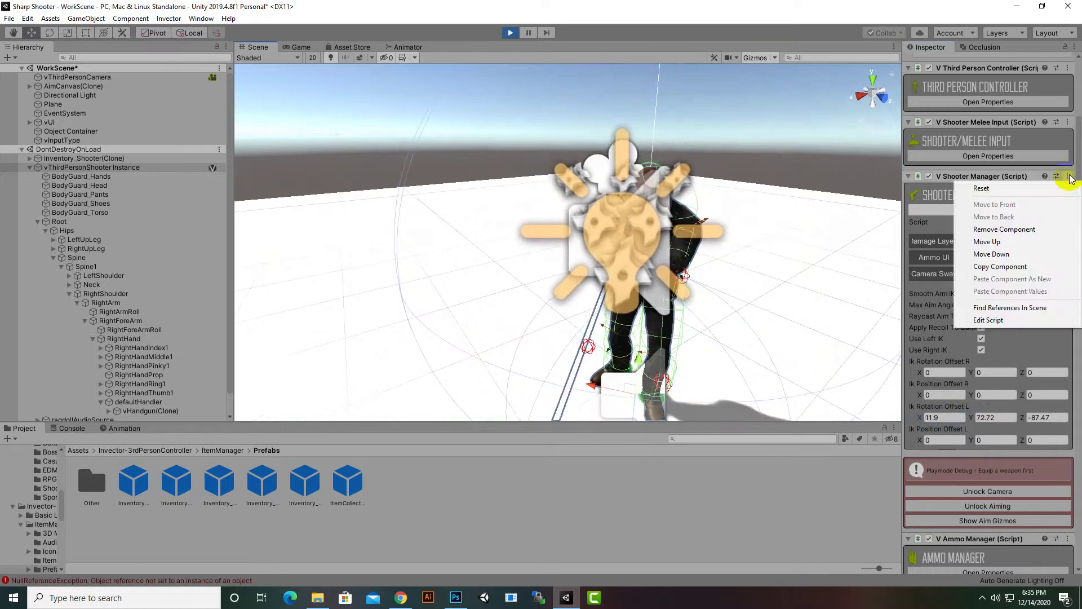
pyautogui.click(1001, 267)
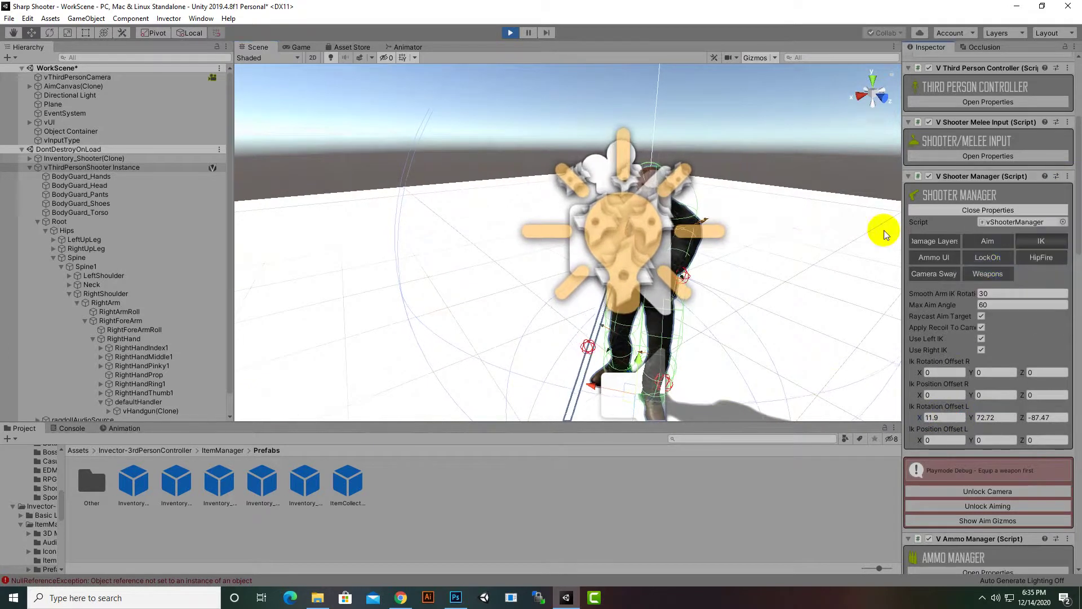
pyautogui.click(511, 32)
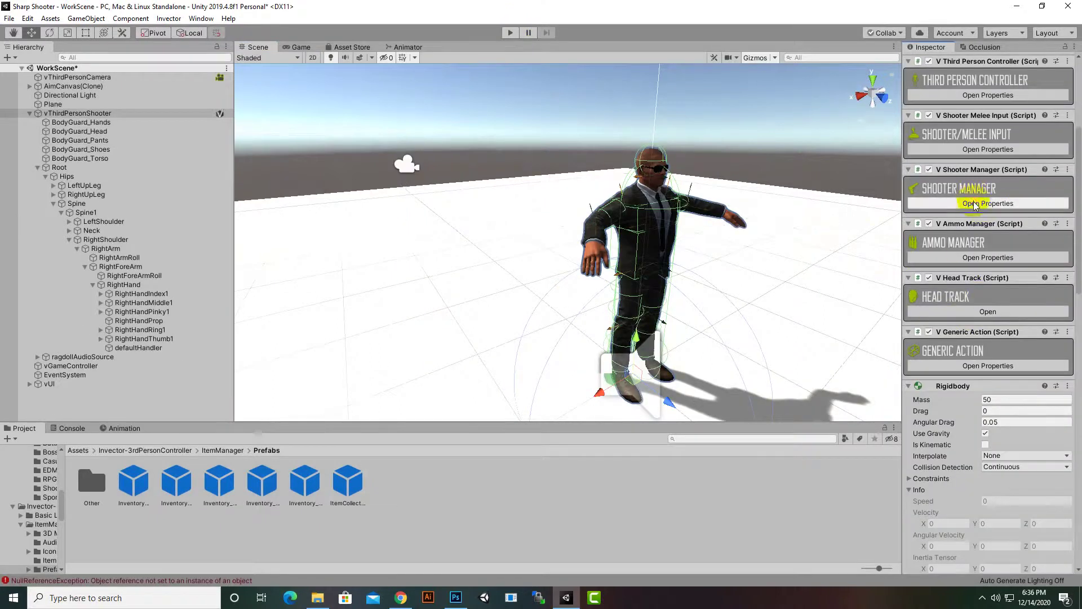
pyautogui.click(975, 204)
pyautogui.click(1068, 169)
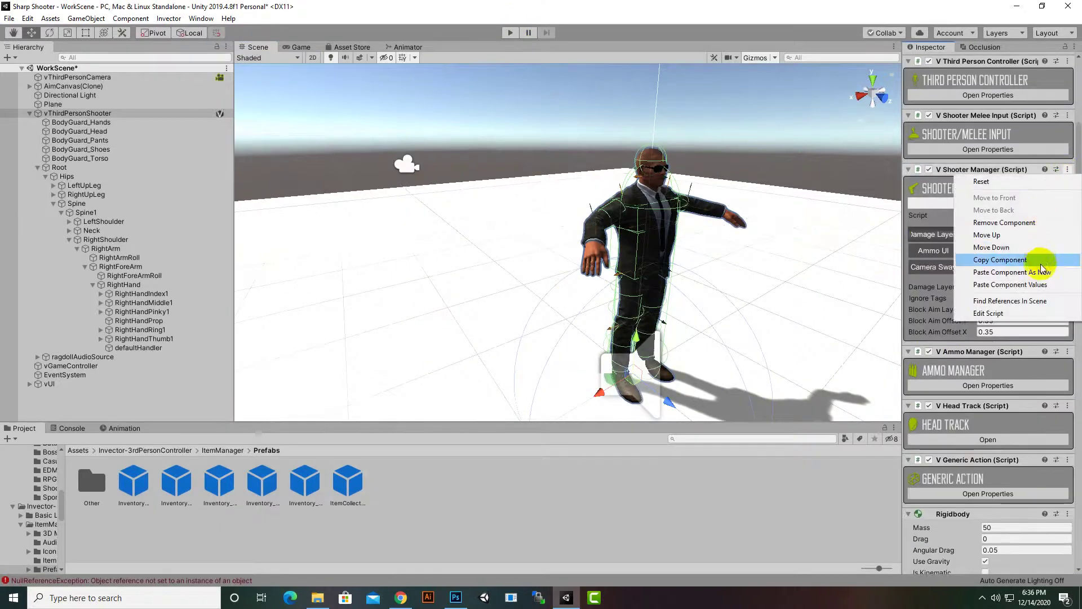
pyautogui.click(1025, 285)
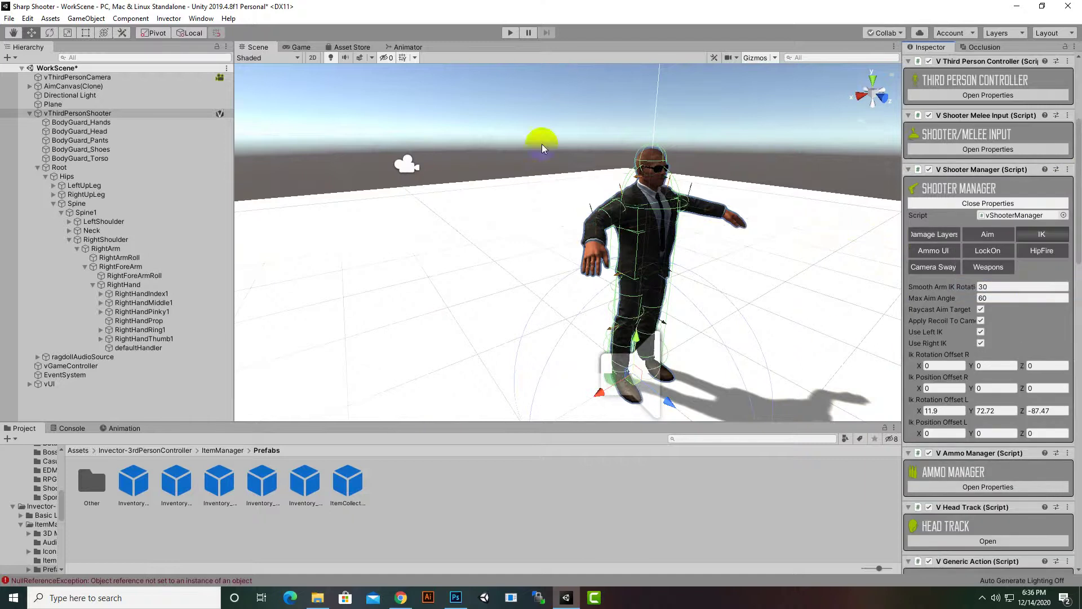
# - Restart Play mode and equip the Handgun in weapon slot 1 and the assault rifle in slot 2
pyautogui.click(511, 33)
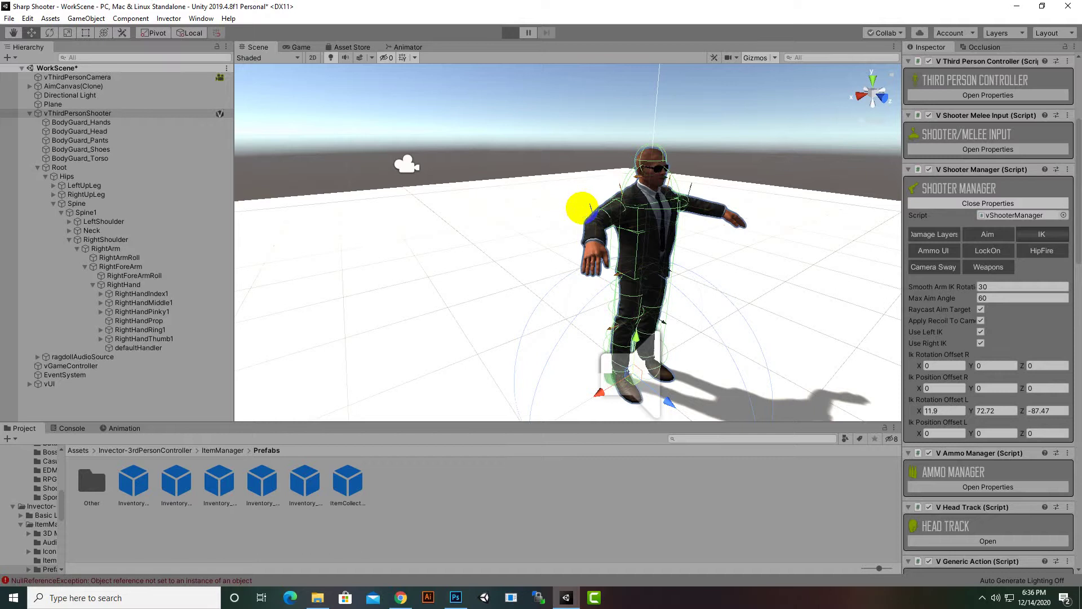
pyautogui.press('i')
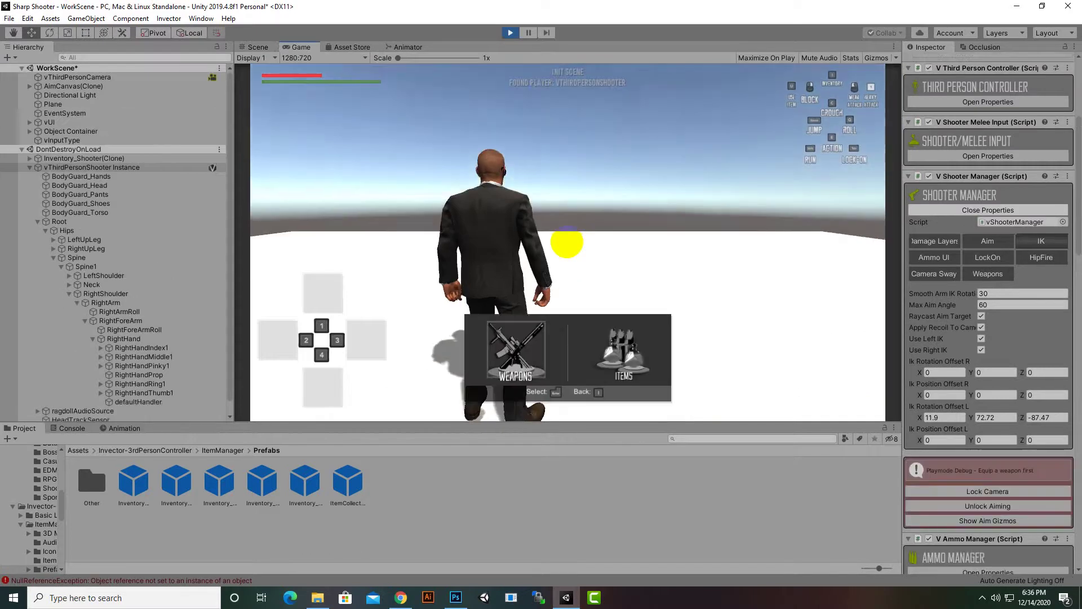
pyautogui.click(567, 242)
pyautogui.click(568, 243)
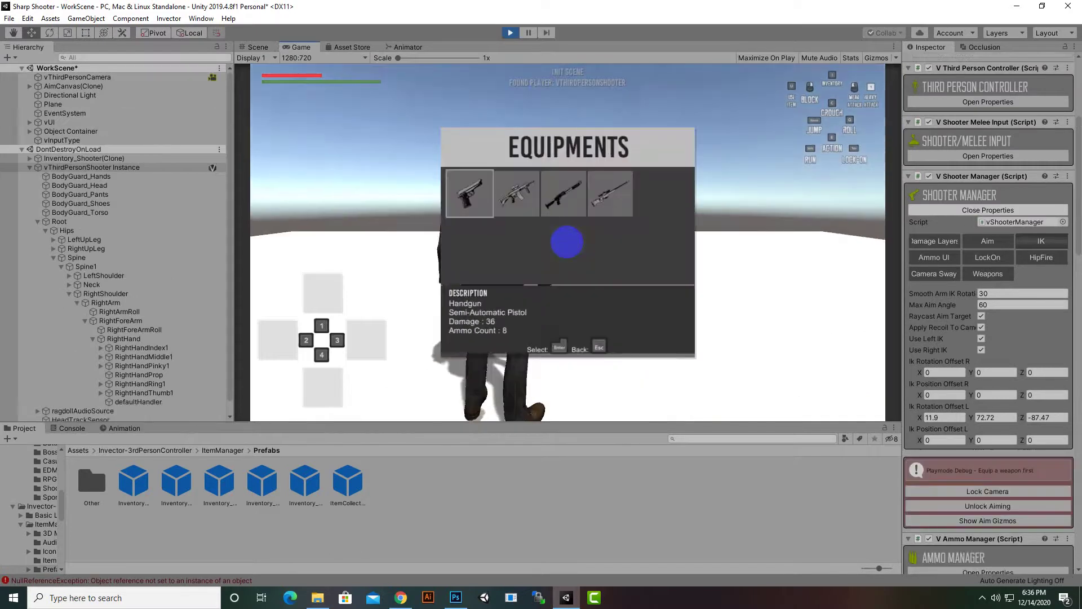
pyautogui.press('Return')
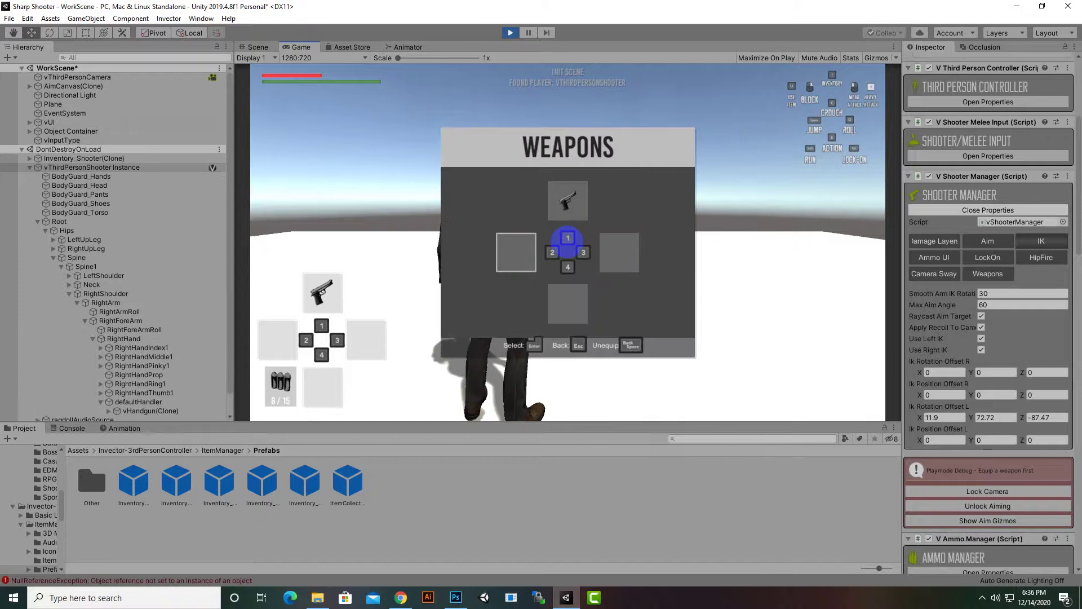
pyautogui.click(568, 242)
pyautogui.press('Return')
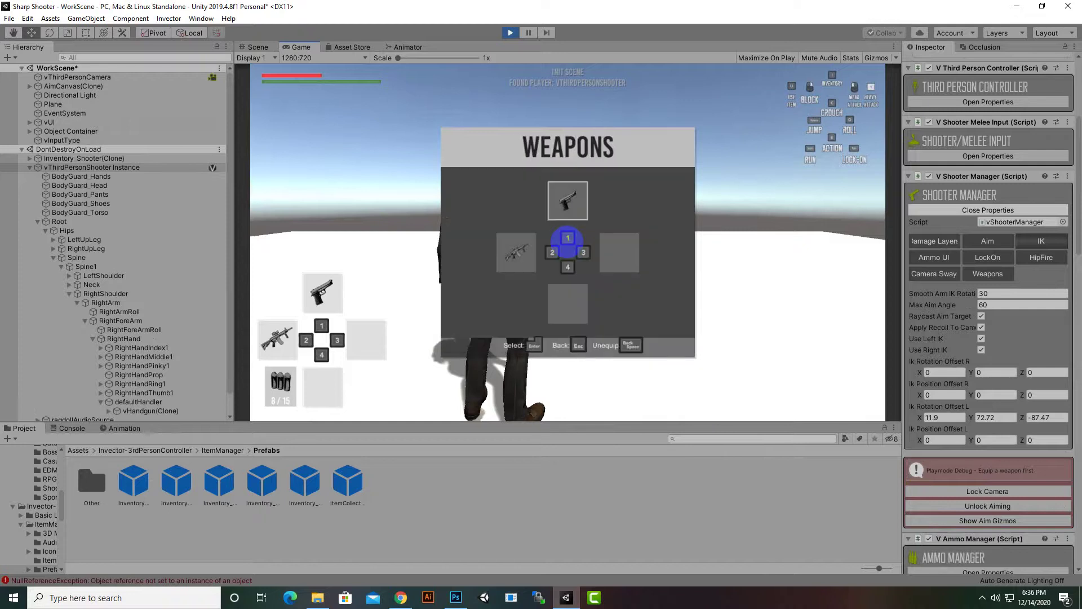
# - Close the inventory, then aim and fire the handgun to check the corrected left-hand grip
pyautogui.press('Escape')
pyautogui.press('Escape')
pyautogui.moveTo(568, 242); pyautogui.dragTo(578, 308, button='right')
pyautogui.click(568, 244)
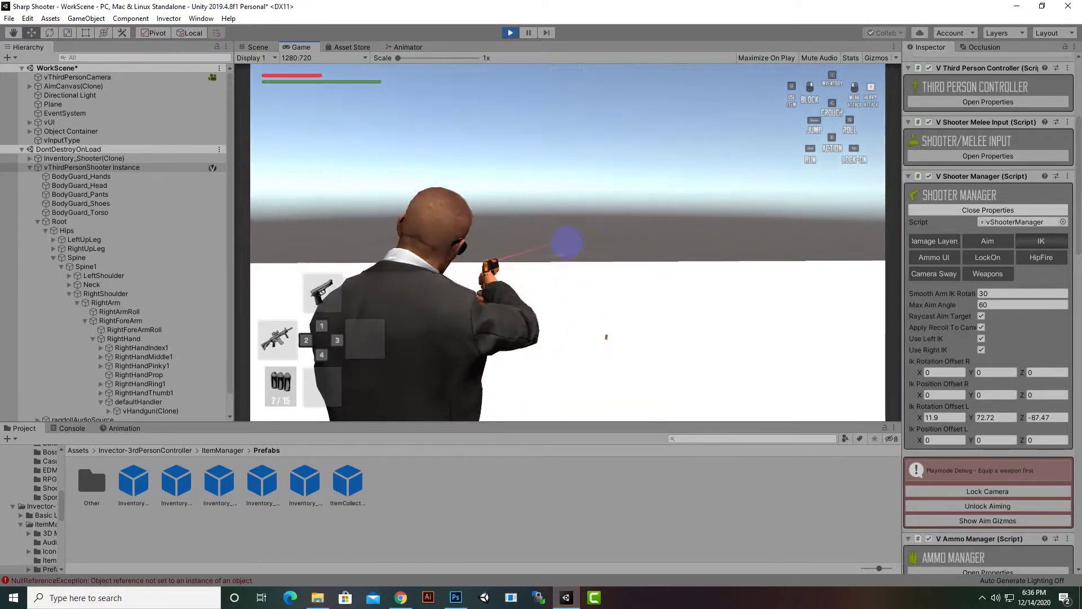
pyautogui.click(567, 244)
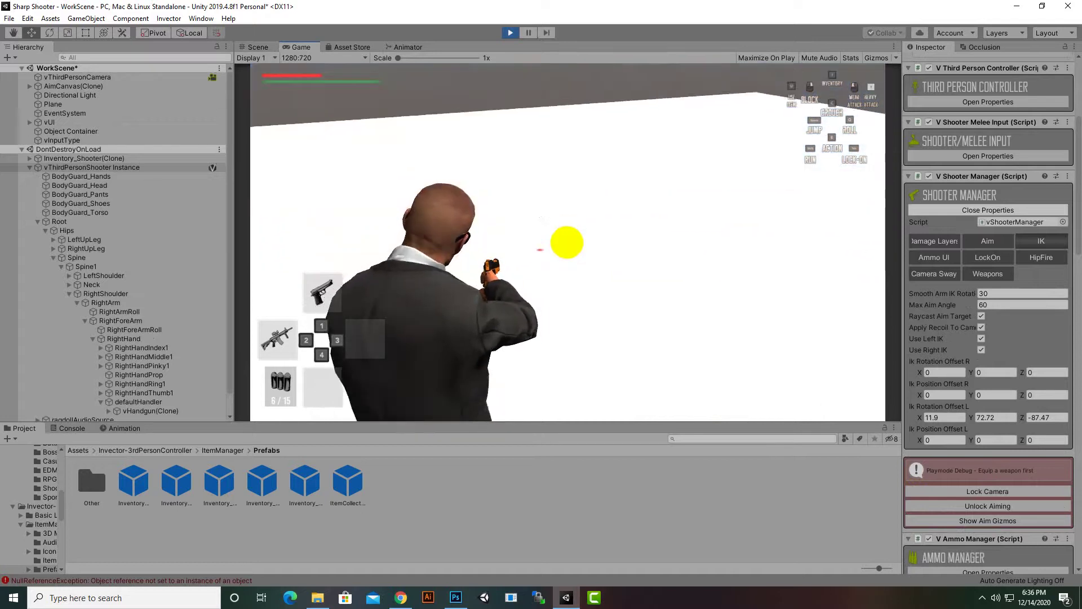
# - Put away the handgun, switch to the assault rifle in slot 2, and aim it to check the hold
pyautogui.press('1')
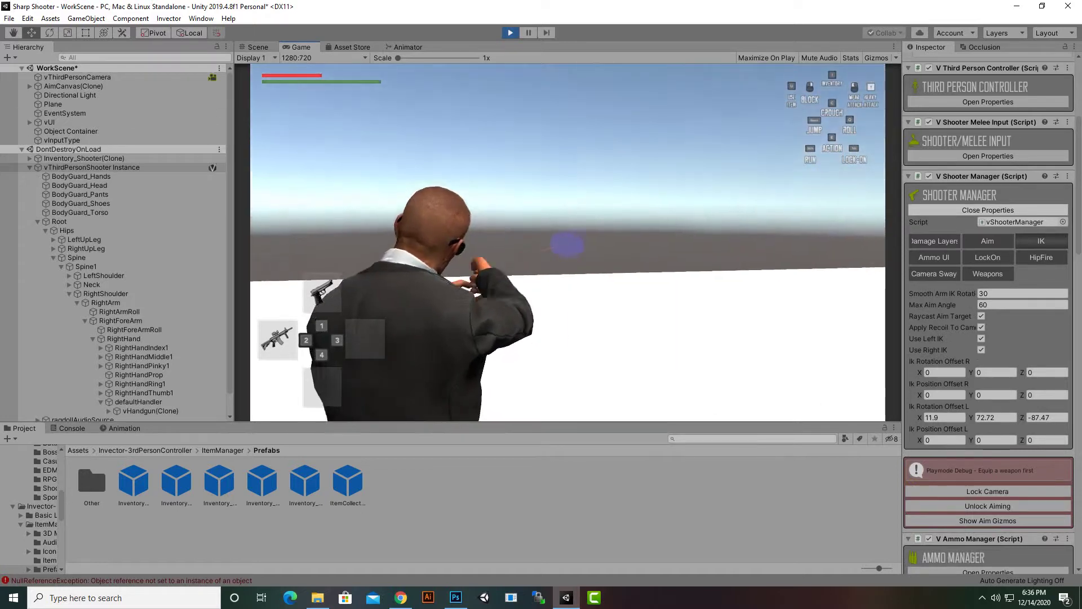
pyautogui.press('2')
pyautogui.moveTo(567, 243); pyautogui.dragTo(567, 242, button='right')
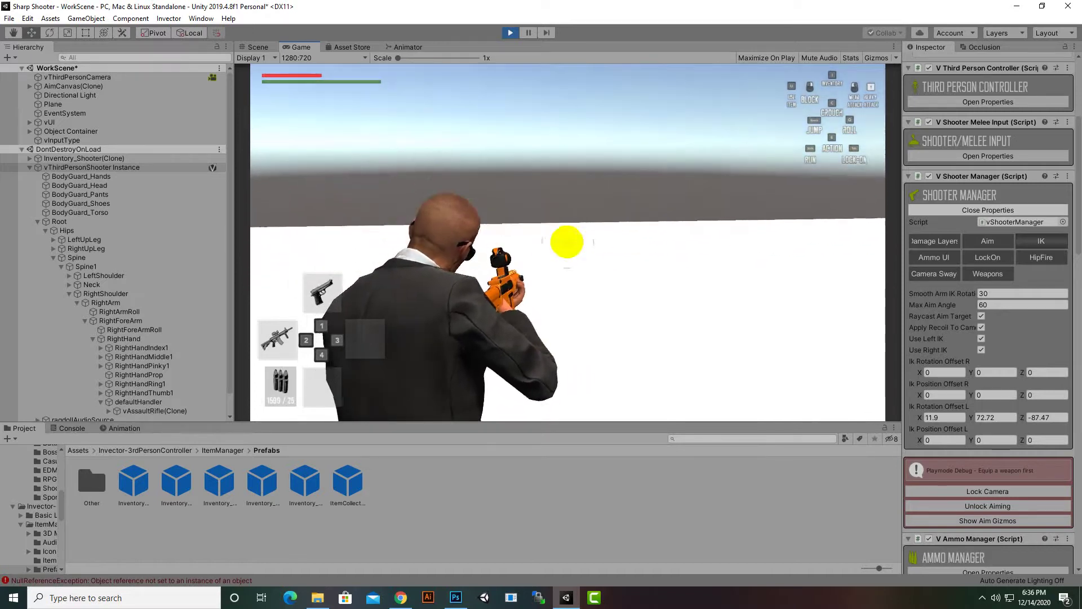
pyautogui.press('Escape')
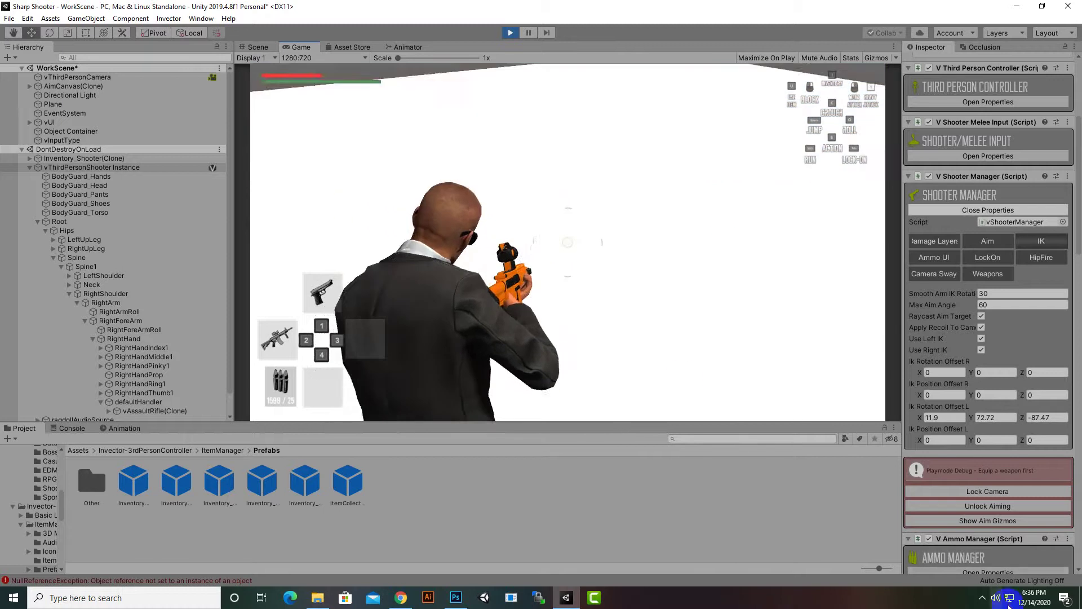
pyautogui.click(983, 598)
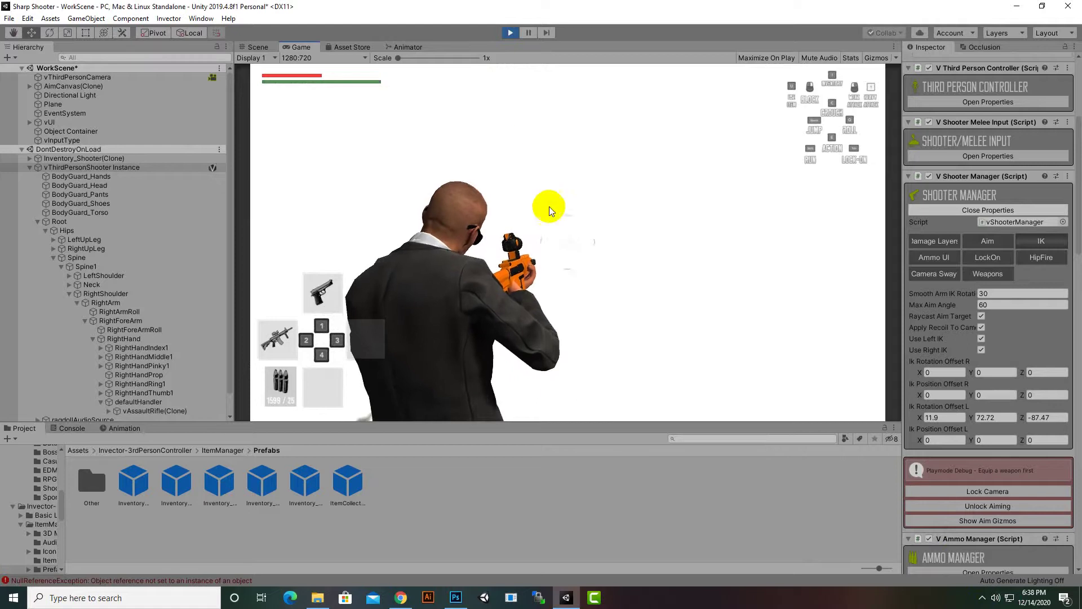
# - Switch to the Scene view and examine the character's two-handed grip on the assault rifle from the front
pyautogui.click(257, 48)
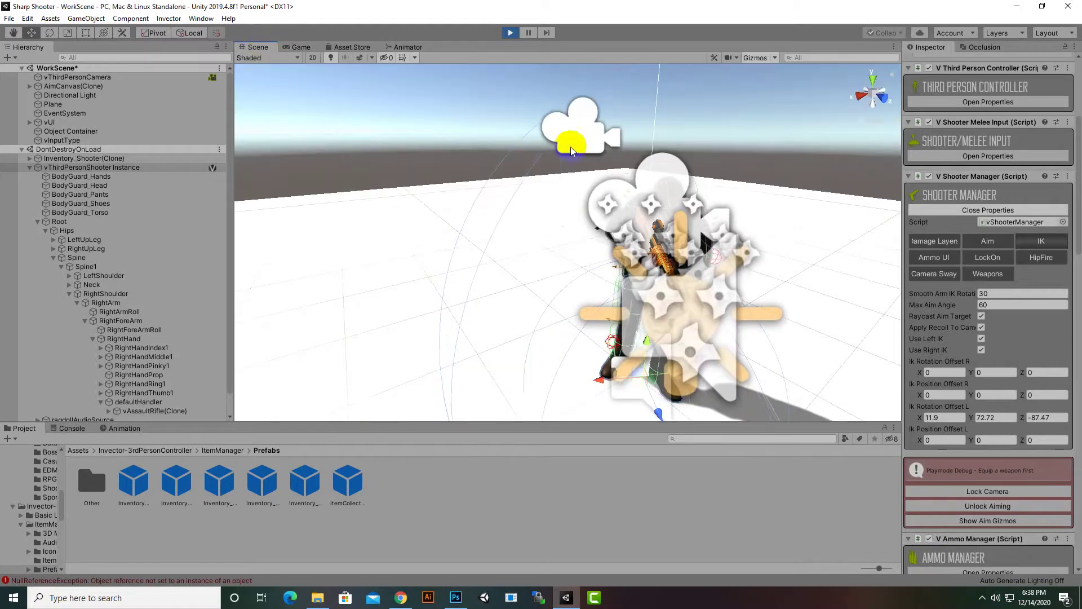
pyautogui.scroll(5, 737, 284)
pyautogui.moveTo(736, 286); pyautogui.dragTo(659, 241, button='middle')
pyautogui.scroll(-5, 654, 245)
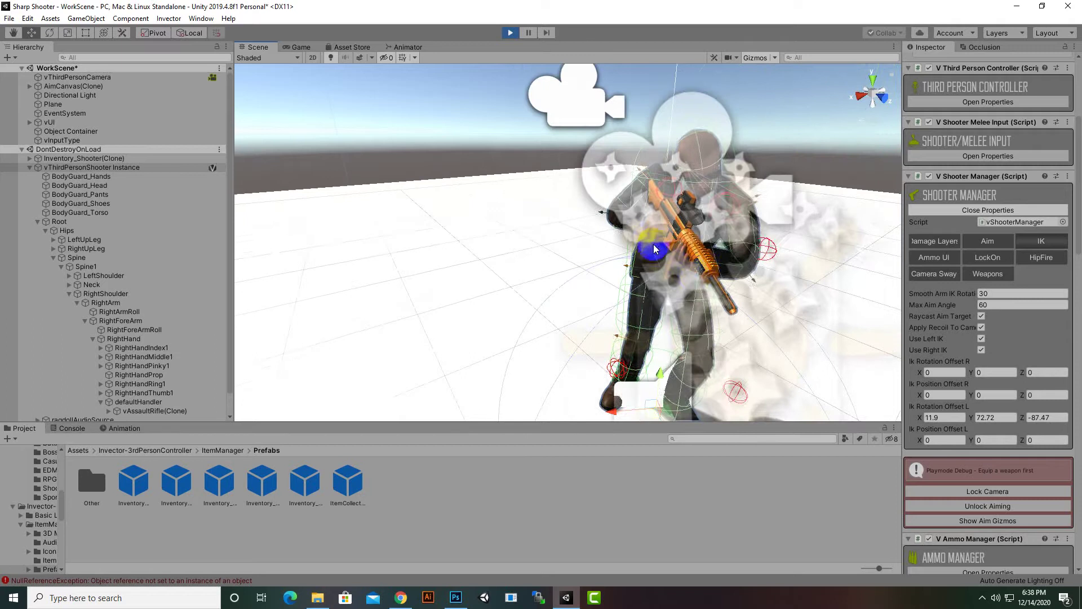
pyautogui.scroll(5, 696, 278)
pyautogui.moveTo(729, 291); pyautogui.dragTo(670, 265, button='middle')
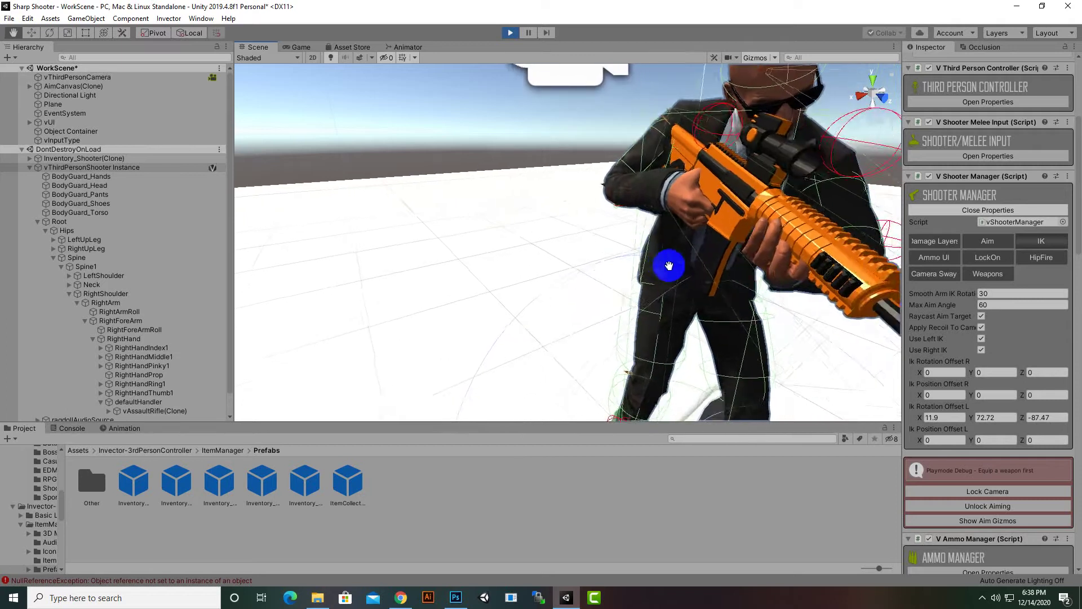
pyautogui.keyDown('alt'); pyautogui.moveTo(798, 318); pyautogui.dragTo(740, 373); pyautogui.keyUp('alt')
pyautogui.scroll(5, 636, 310)
pyautogui.scroll(-5, 652, 268)
pyautogui.scroll(4, 654, 268)
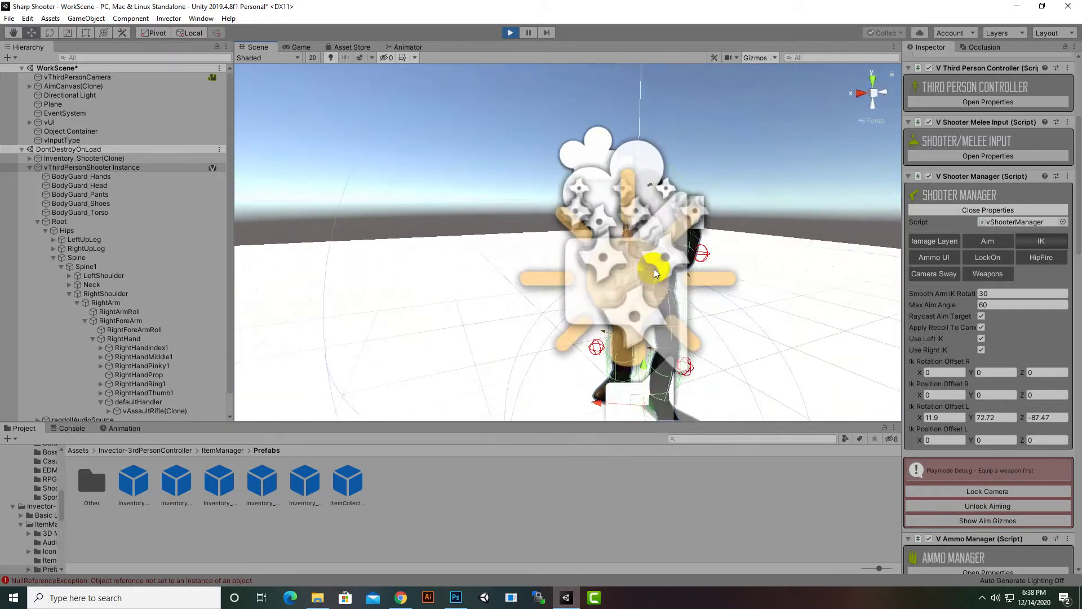
# - Examine the aimed assault rifle from the character's side, checking both hands against the weapon up close
pyautogui.scroll(3, 649, 273)
pyautogui.keyDown('alt'); pyautogui.moveTo(660, 341); pyautogui.dragTo(863, 357); pyautogui.keyUp('alt')
pyautogui.scroll(-4, 670, 327)
pyautogui.scroll(1, 643, 329)
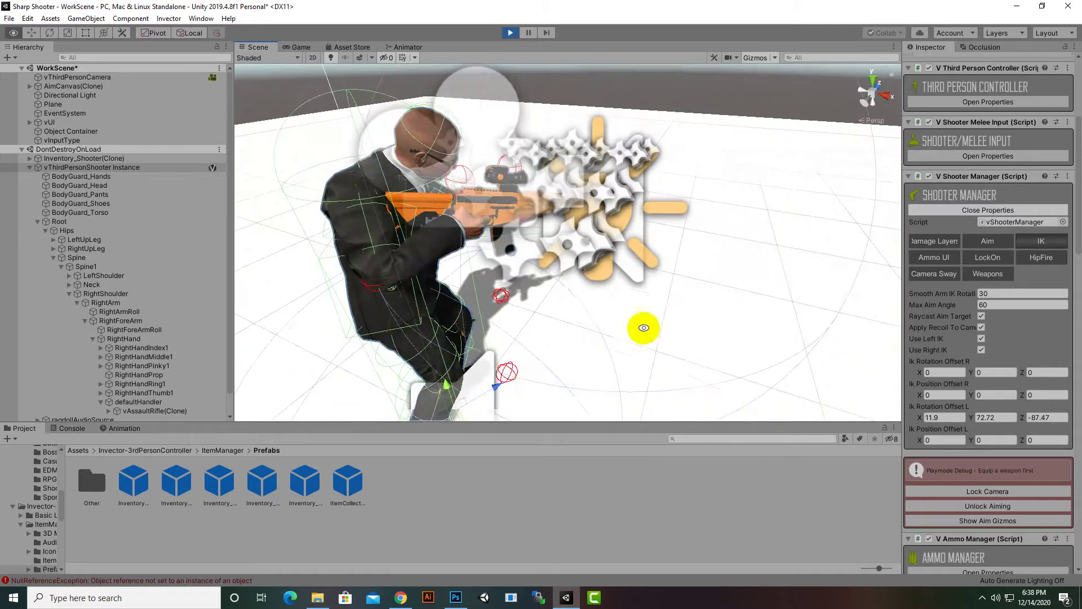
pyautogui.scroll(4, 575, 292)
pyautogui.moveTo(581, 290); pyautogui.dragTo(676, 318, button='middle')
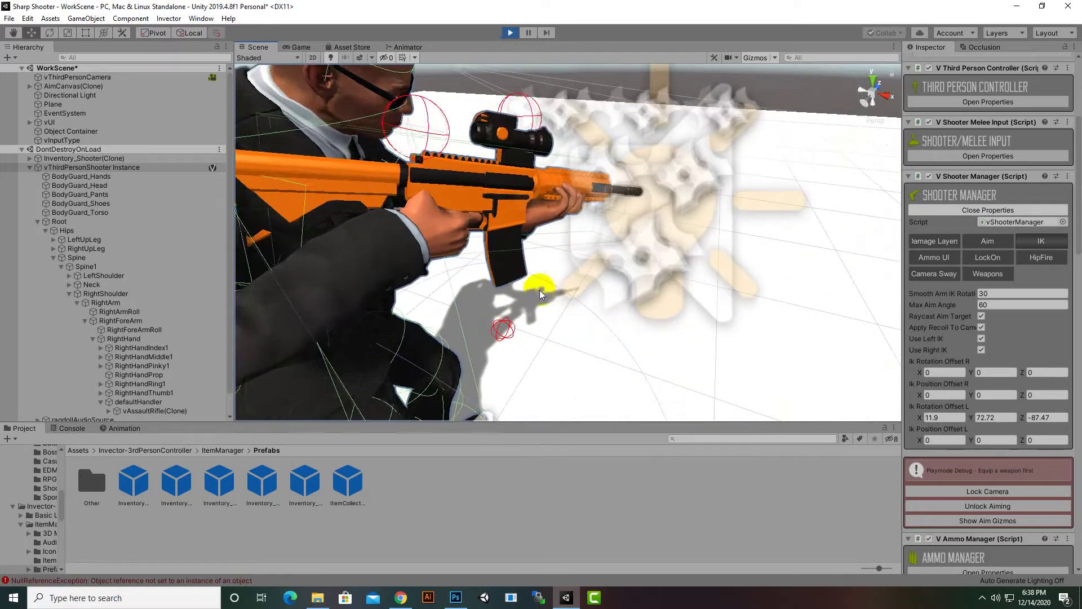
pyautogui.click(50, 34)
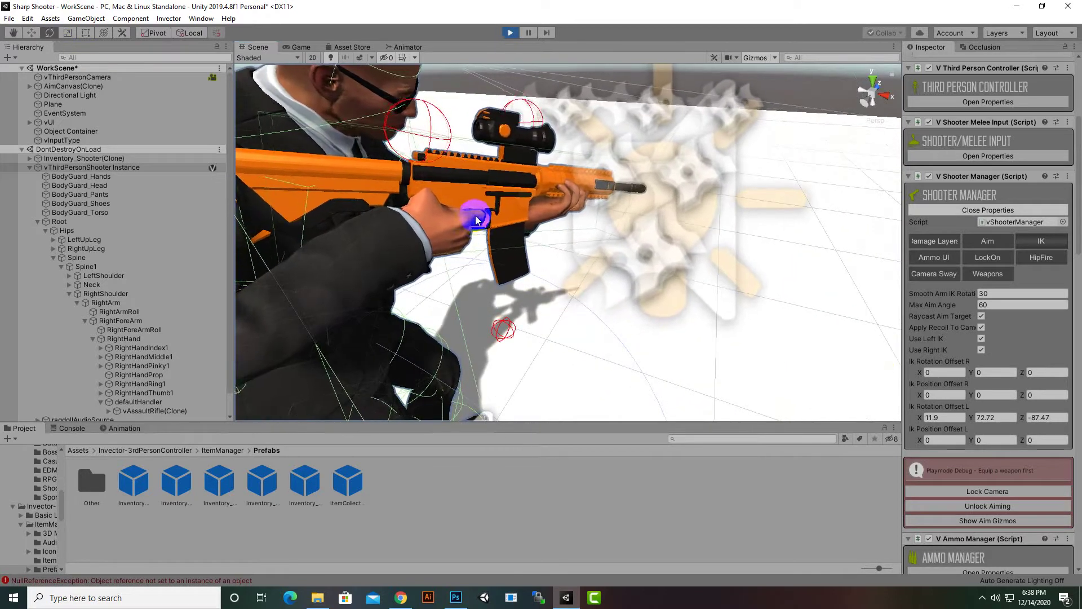
pyautogui.scroll(-5, 482, 224)
pyautogui.scroll(6, 482, 225)
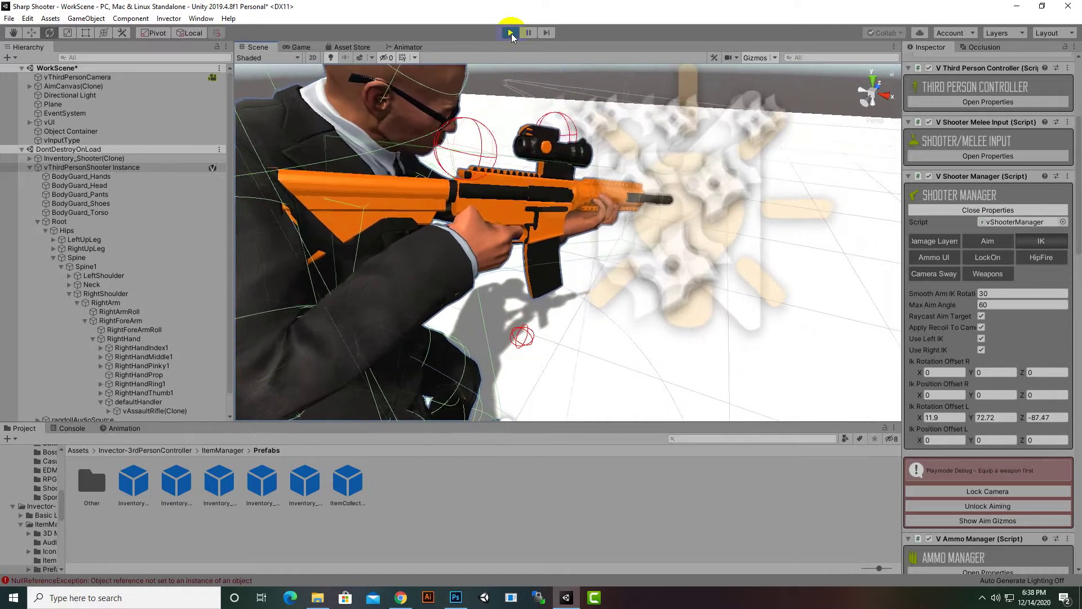
# - Restart Play mode and equip the Handgun in weapon slot 1 and the Assault Rifle in slot 2
pyautogui.click(511, 33)
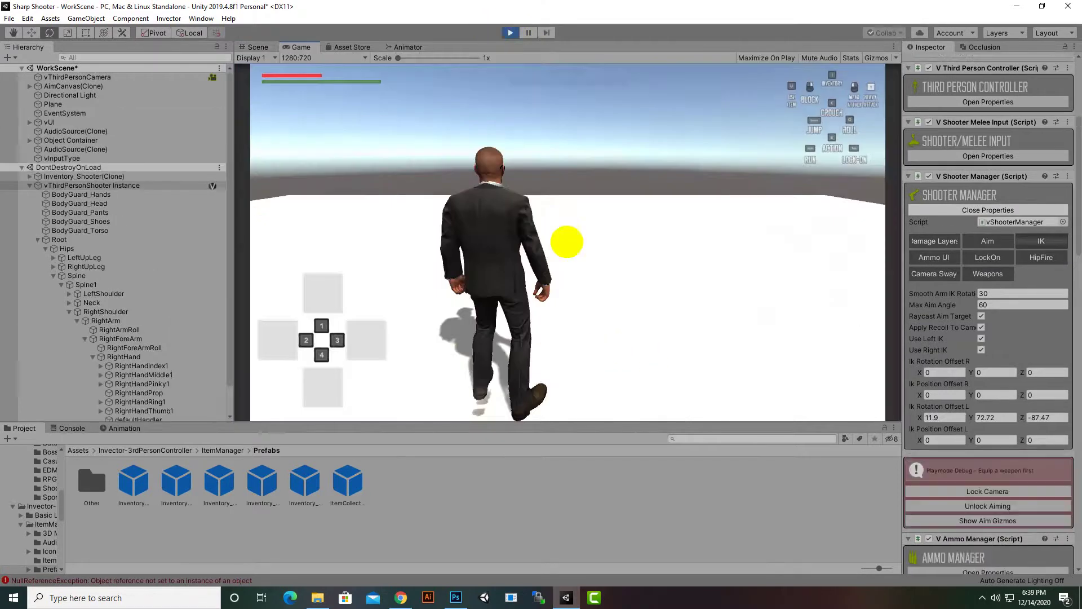
pyautogui.press('i')
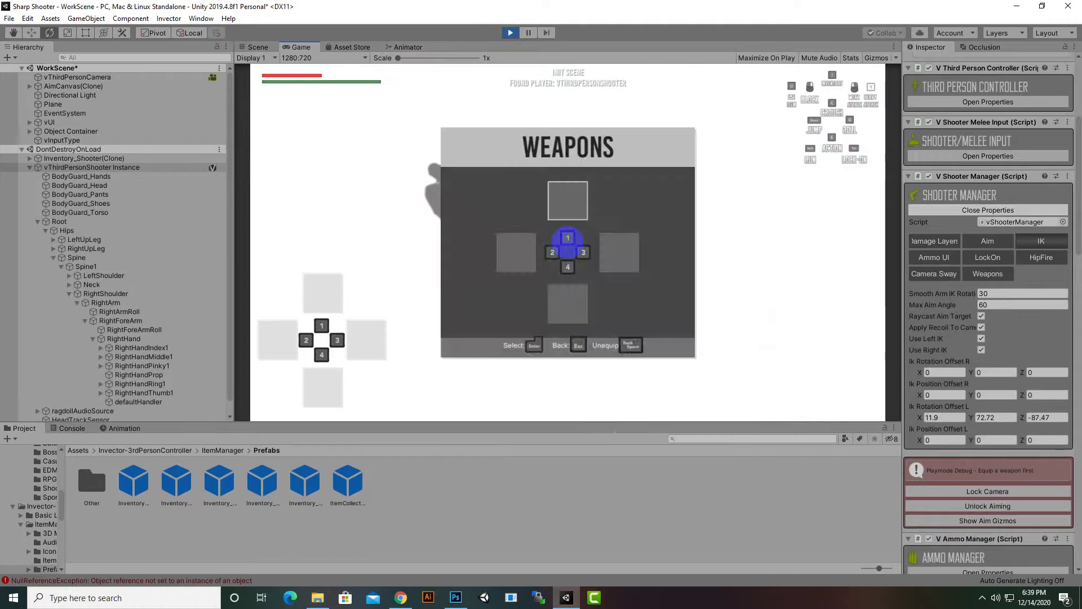
pyautogui.press('Return')
pyautogui.press('Return')
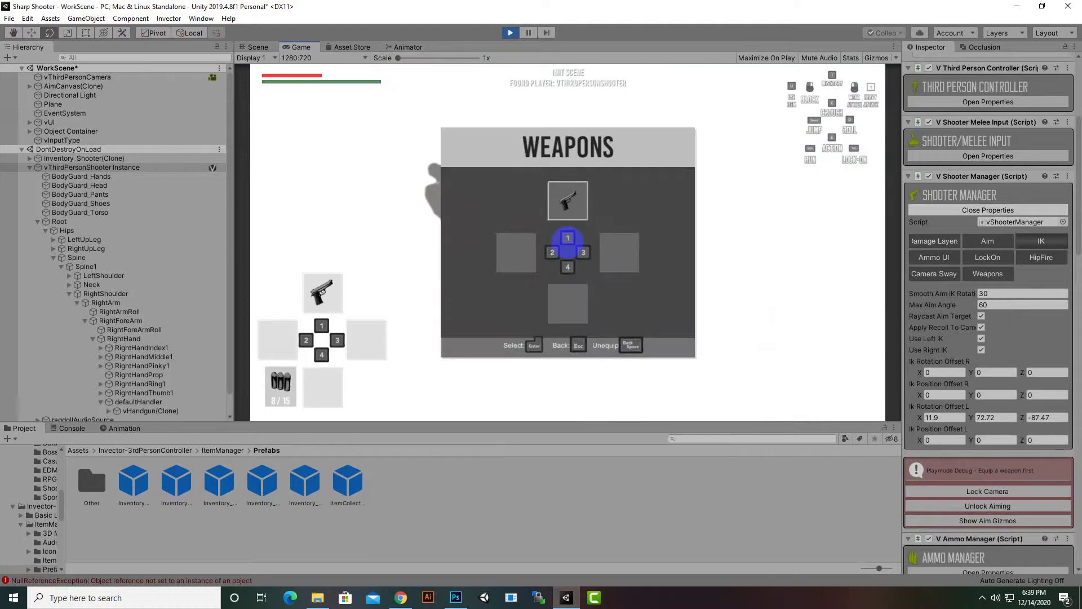
pyautogui.press('Return')
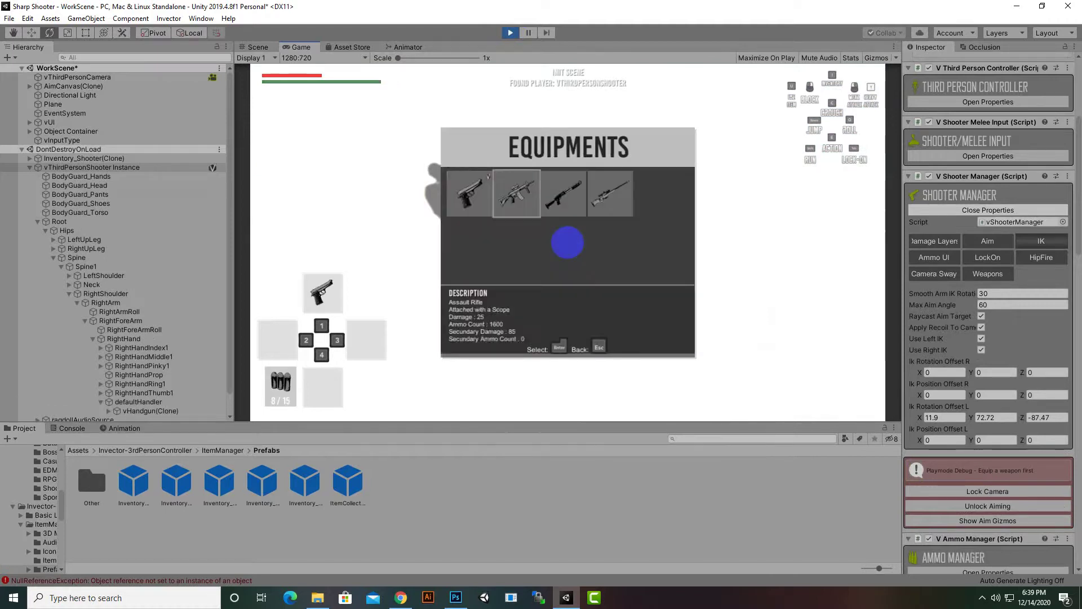
pyautogui.press('Return')
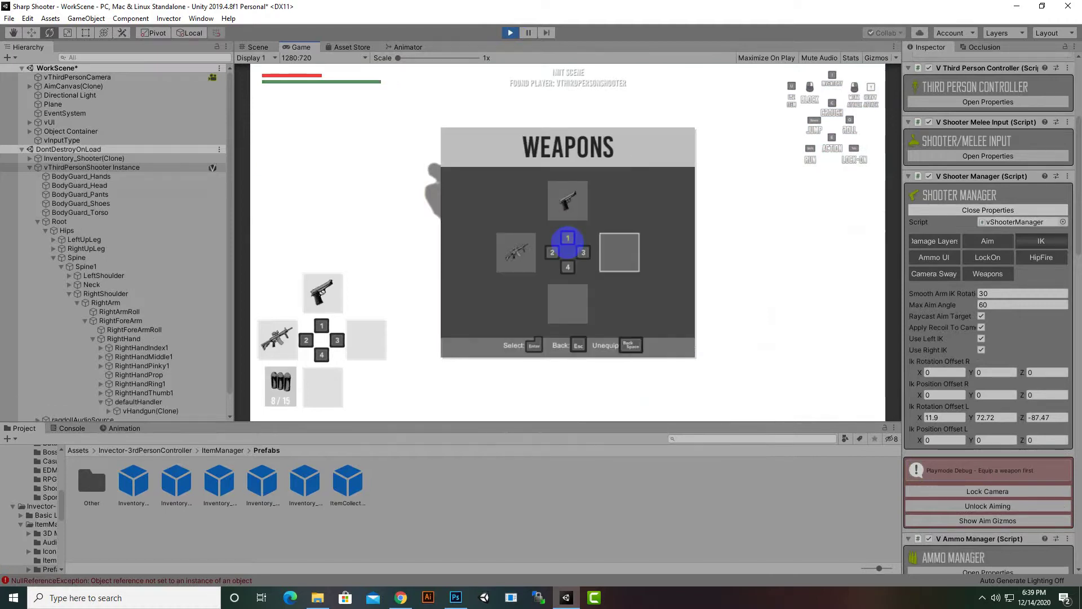
# - Equip the shotgun in weapon slot 3 and the sniper rifle in slot 4
pyautogui.press('Return')
pyautogui.press('Return')
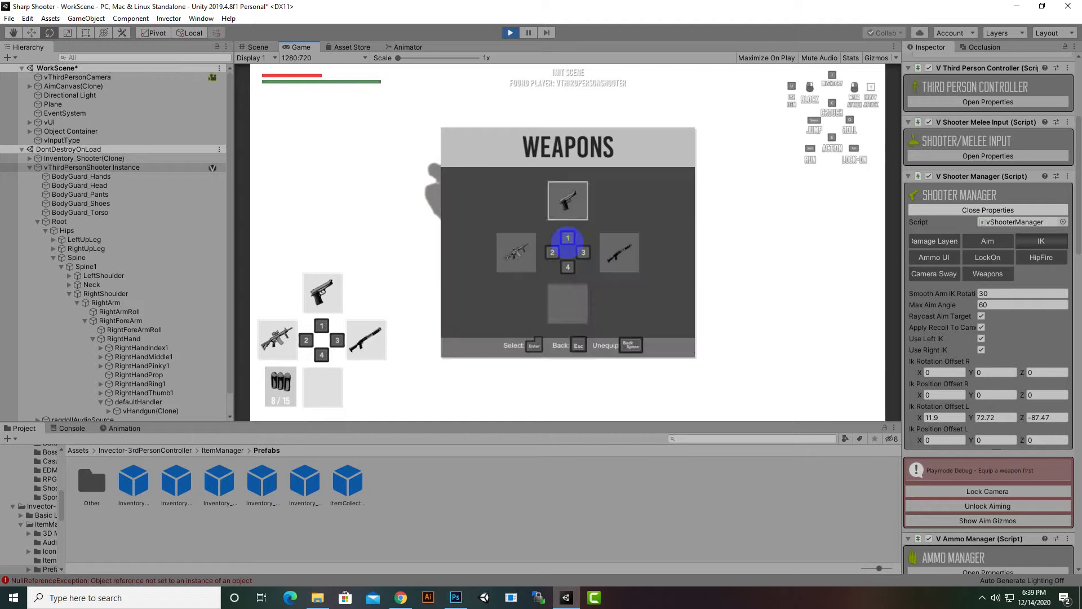
pyautogui.press('Return')
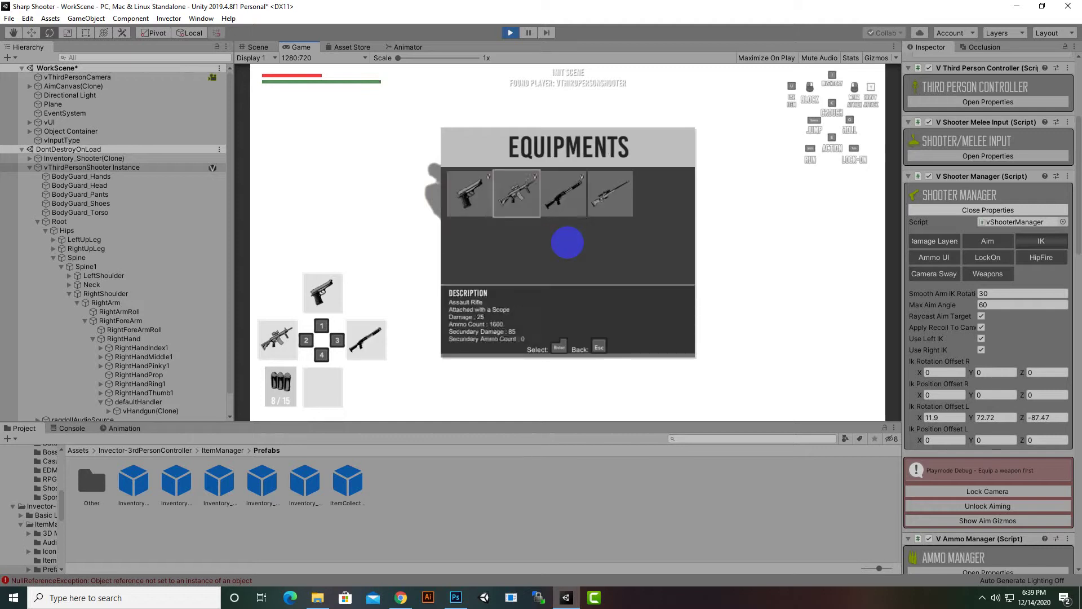
pyautogui.press('Return')
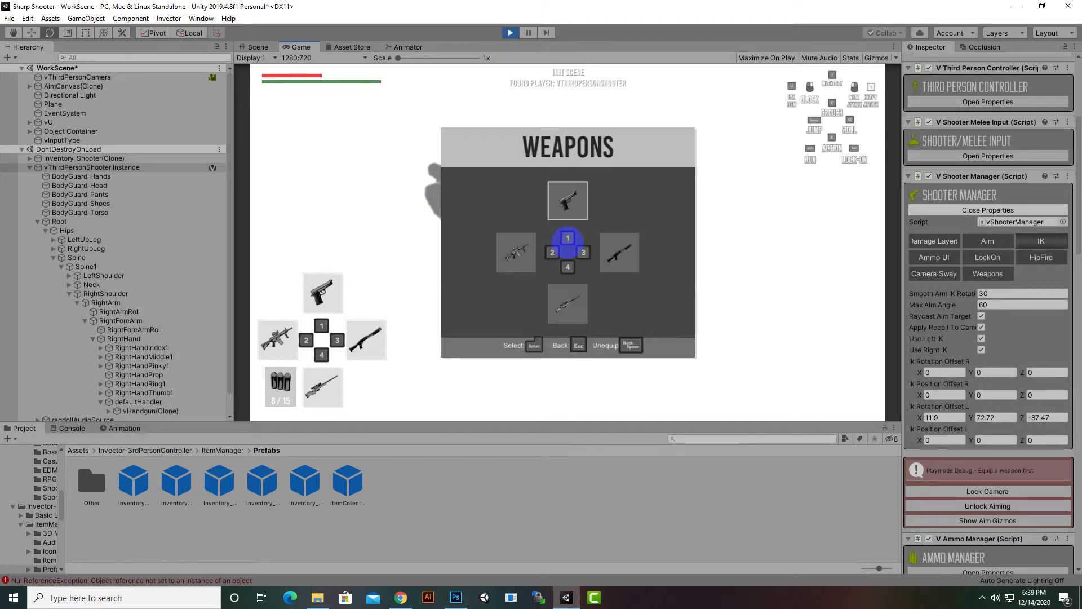
# - Close the inventory, then aim the handgun and fire it at the ground
pyautogui.rightClick(567, 238)
pyautogui.press('i')
pyautogui.moveTo(563, 232); pyautogui.dragTo(452, 121, button='right')
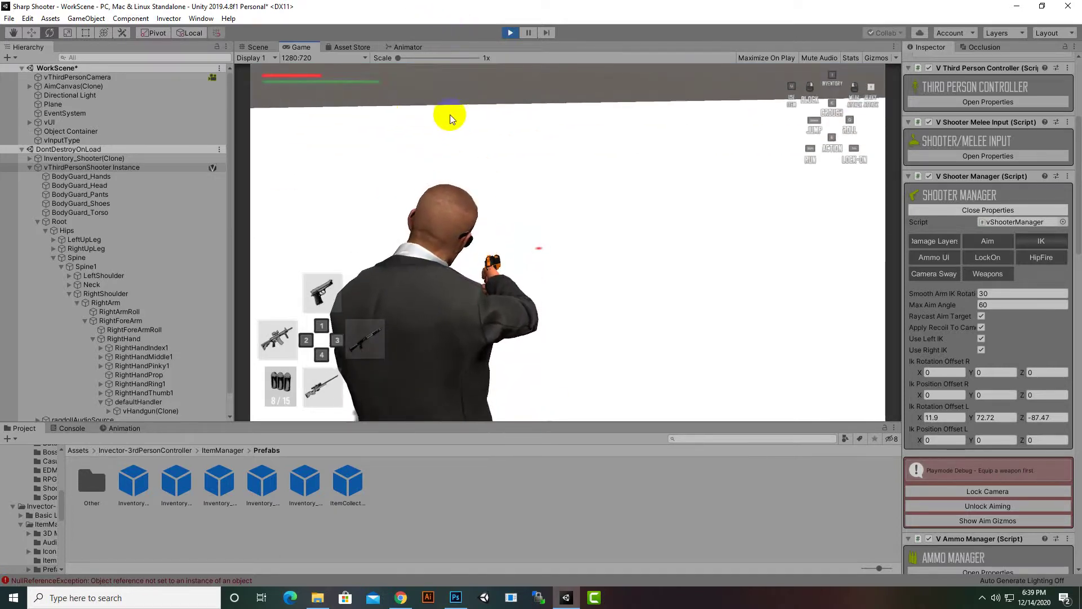
pyautogui.click(568, 243)
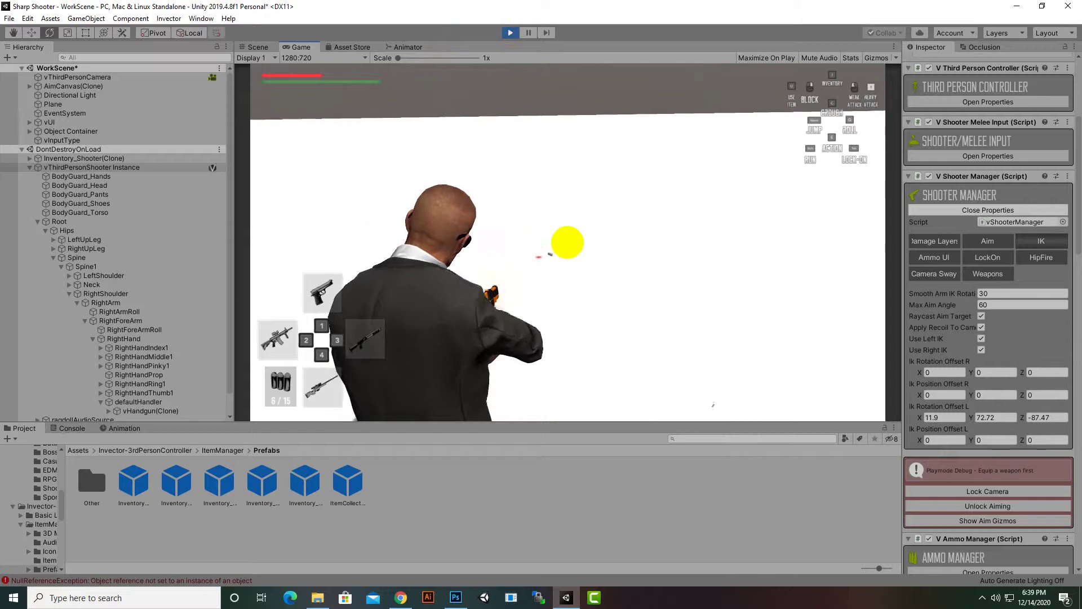
pyautogui.click(568, 242)
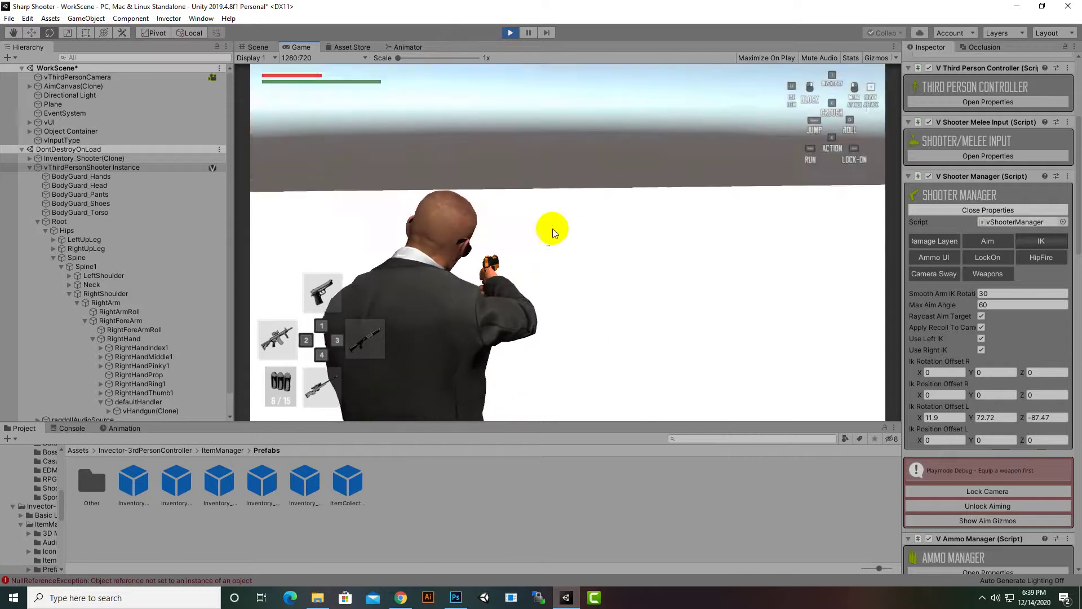
# - Examine the handgun aiming pose and the character's arms in the Scene view from several angles
pyautogui.click(260, 50)
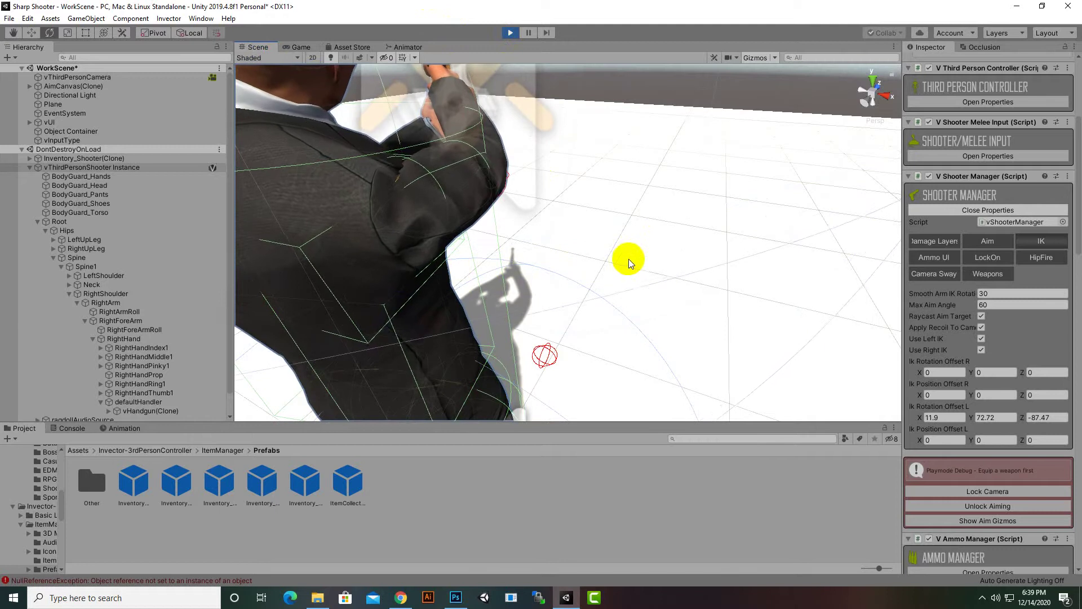
pyautogui.keyDown('alt'); pyautogui.moveTo(575, 282); pyautogui.dragTo(497, 240); pyautogui.keyUp('alt')
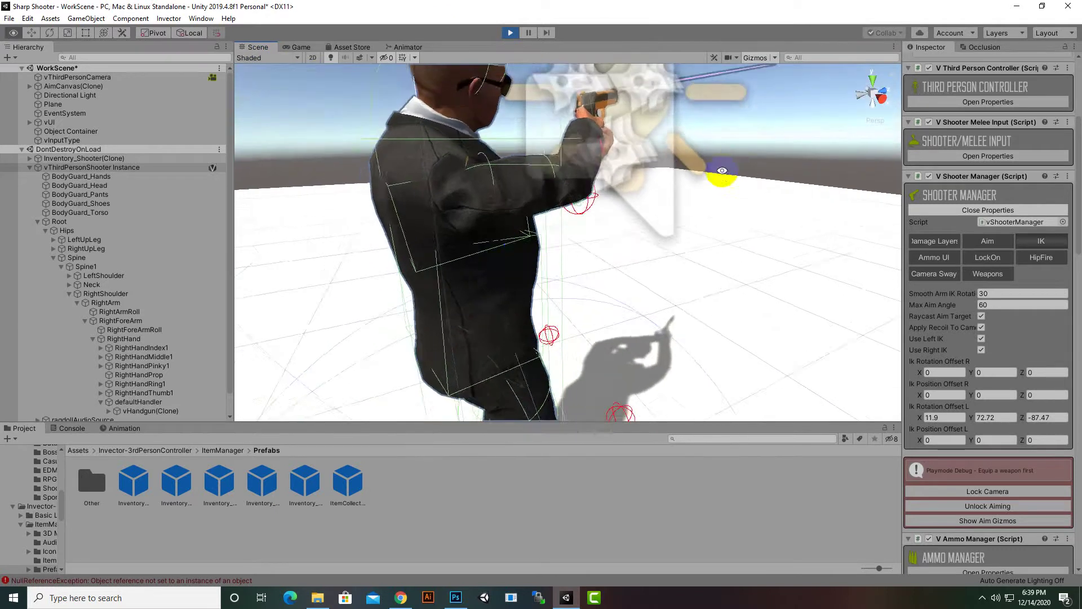
pyautogui.scroll(4, 729, 174)
pyautogui.keyDown('alt'); pyautogui.moveTo(662, 237); pyautogui.dragTo(603, 216); pyautogui.keyUp('alt')
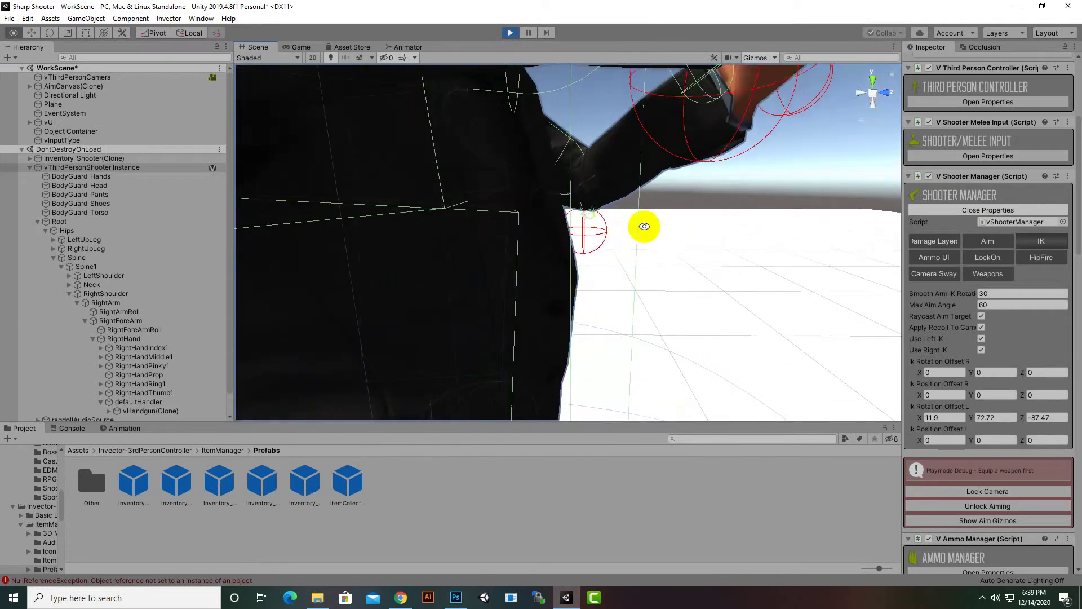
pyautogui.keyDown('alt'); pyautogui.scroll(-4, 645, 227); pyautogui.keyUp('alt')
pyautogui.keyDown('alt'); pyautogui.moveTo(739, 288); pyautogui.dragTo(482, 275, button='middle'); pyautogui.keyUp('alt')
pyautogui.keyDown('alt'); pyautogui.scroll(-6, 697, 292); pyautogui.keyUp('alt')
pyautogui.scroll(6, 705, 304)
pyautogui.scroll(4, 484, 275)
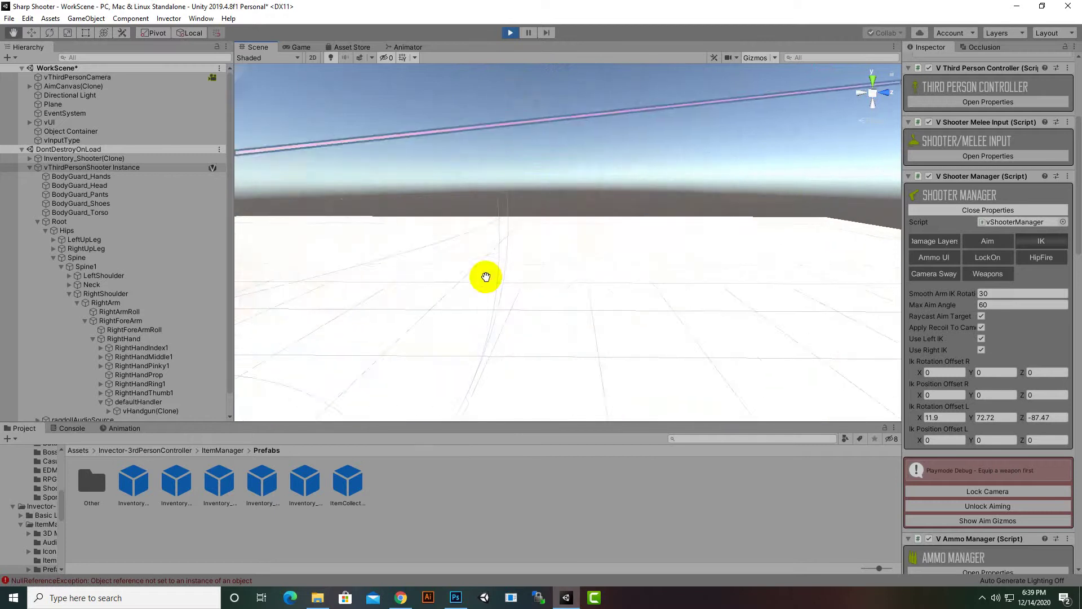
pyautogui.scroll(-4, 488, 273)
pyautogui.moveTo(529, 227); pyautogui.dragTo(526, 293, button='middle')
# - Return to the Game view and test the assault rifle, shotgun and sniper rifle from slots 2, 3 and 4 by aiming them
pyautogui.click(301, 48)
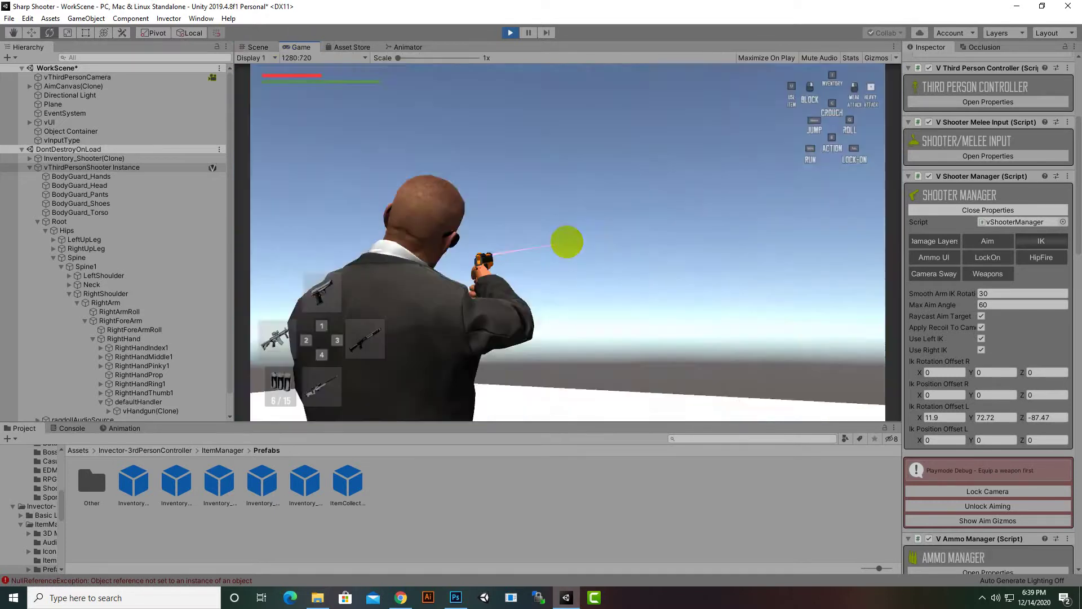
pyautogui.press('2')
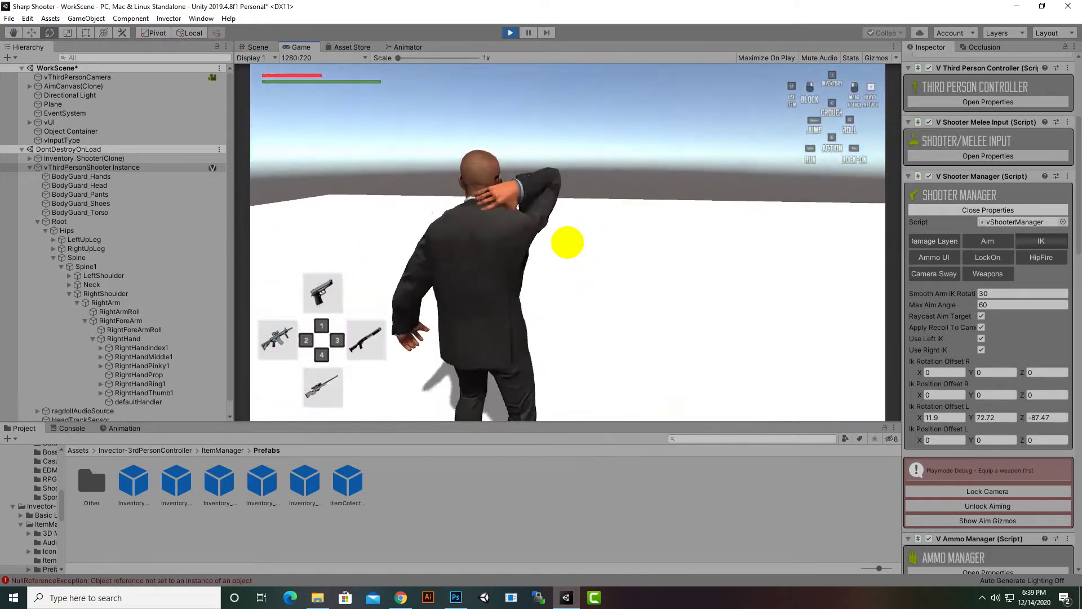
pyautogui.click(568, 242)
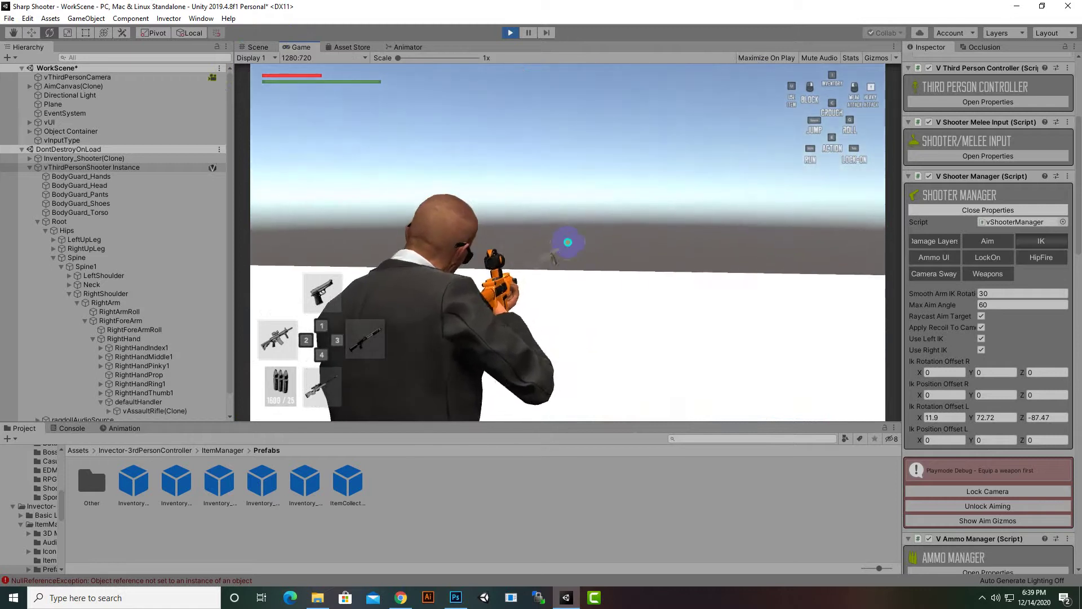
pyautogui.press('3')
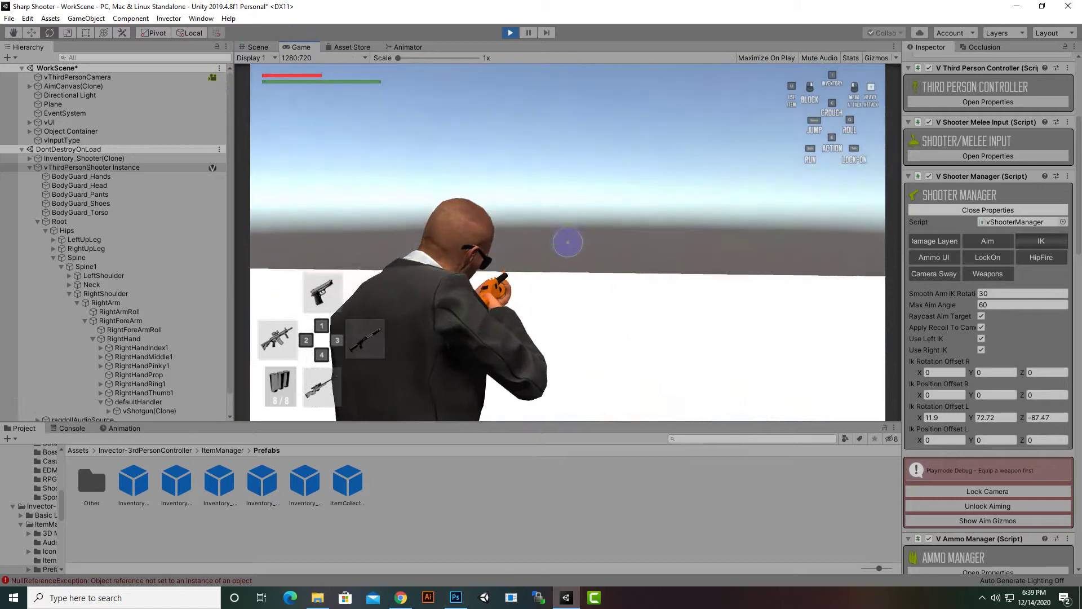
pyautogui.press('4')
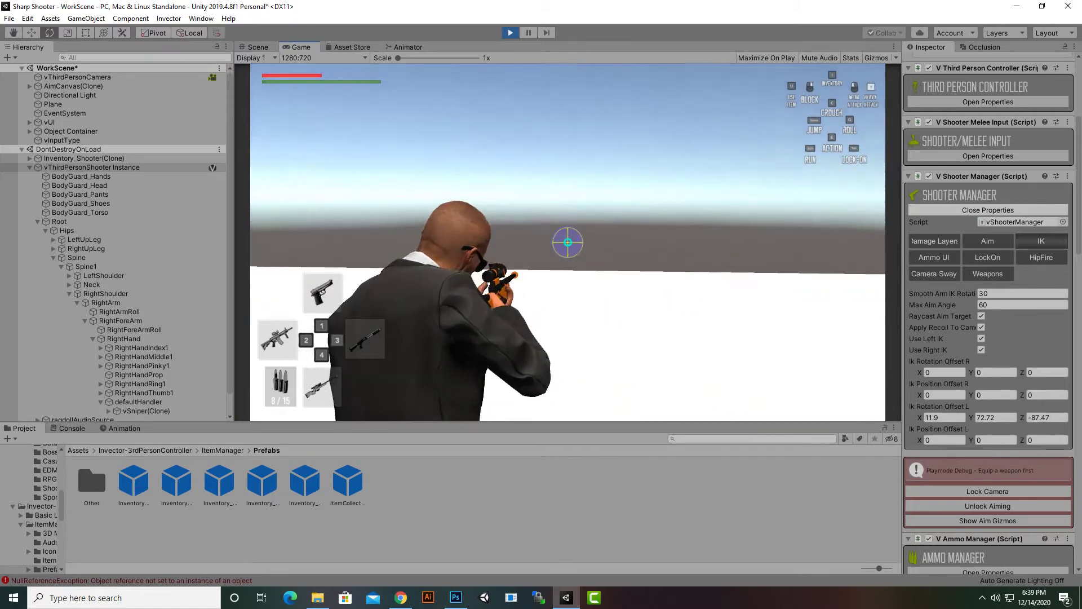
pyautogui.click(568, 243)
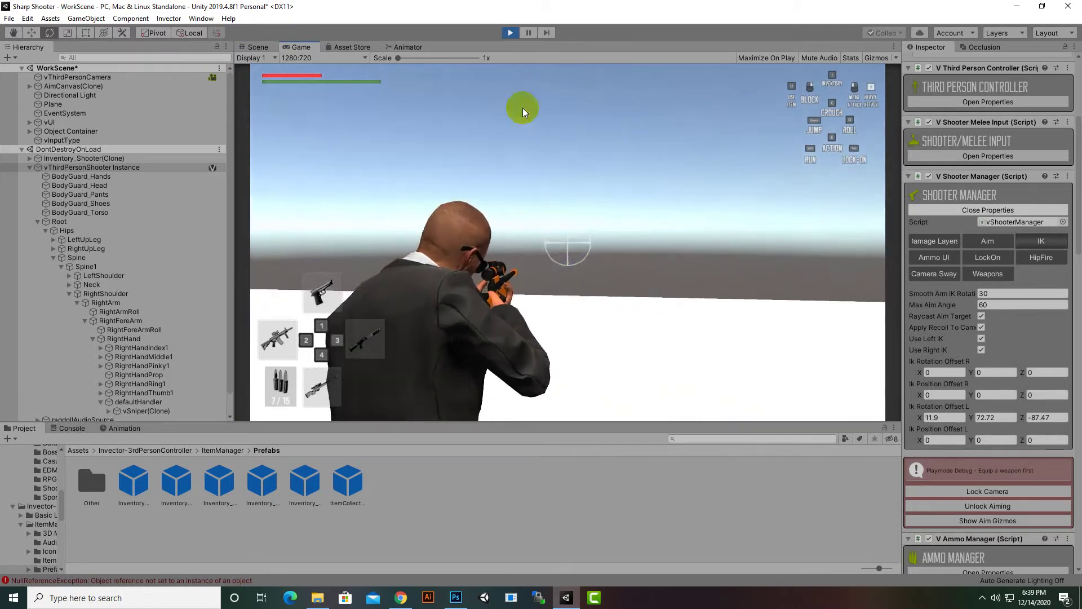
# - Exit Play mode, then select vThirdPersonShooter and collapse its children in the scene hierarchy
pyautogui.click(511, 33)
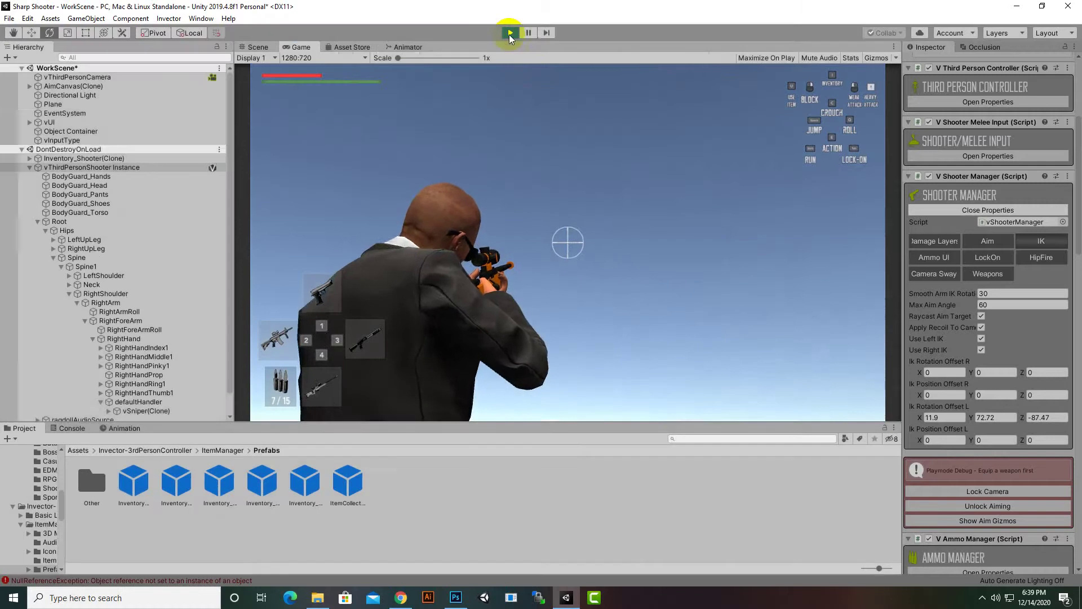
pyautogui.scroll(-6, 628, 270)
pyautogui.scroll(5, 625, 270)
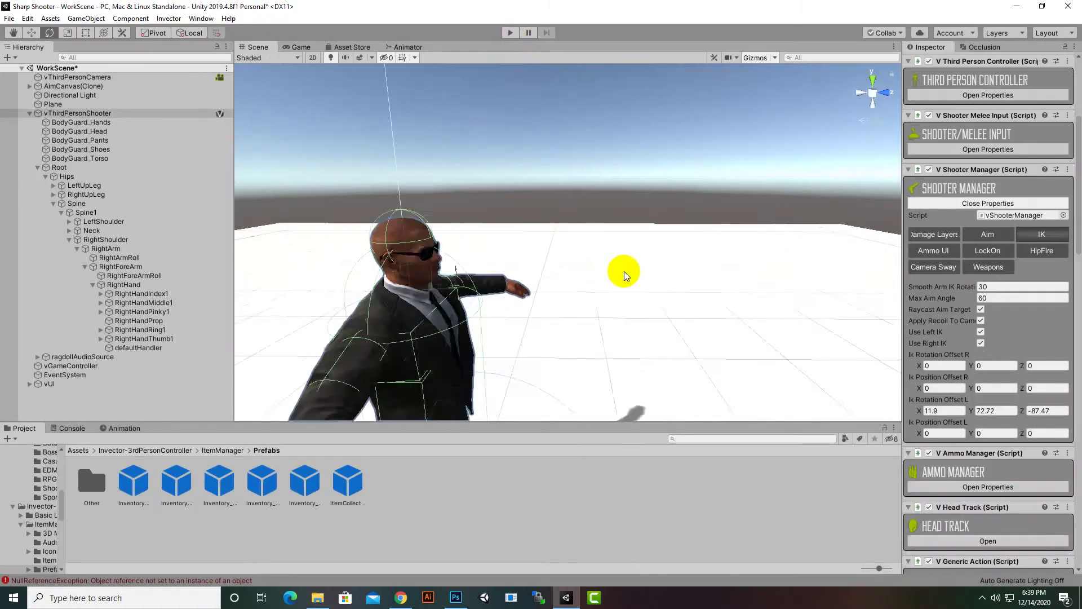
pyautogui.moveTo(624, 272); pyautogui.dragTo(677, 270, button='middle')
pyautogui.scroll(3, 681, 267)
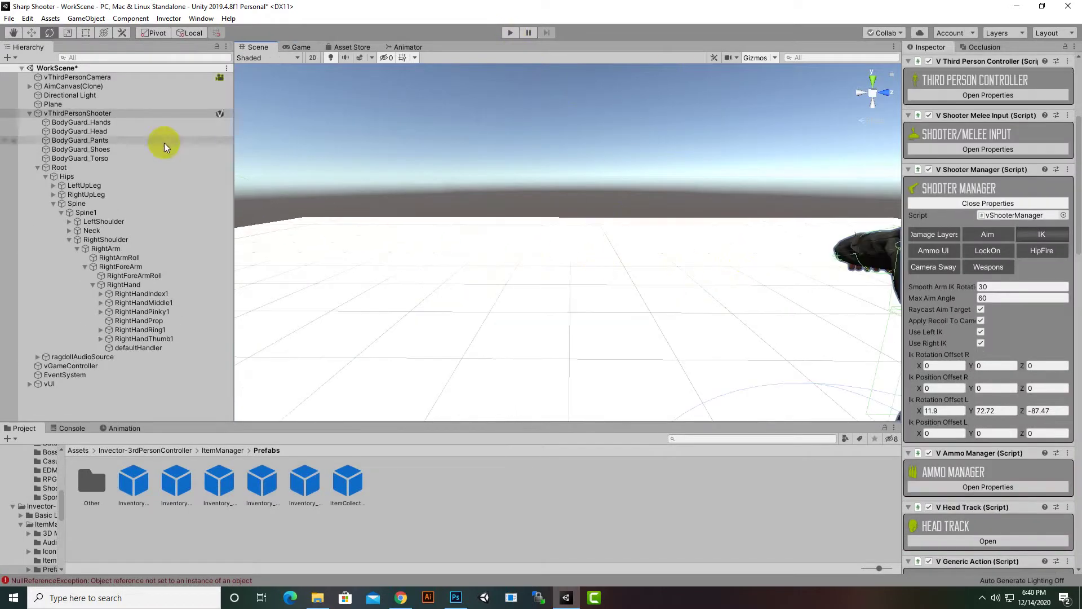
pyautogui.click(91, 115)
pyautogui.click(29, 113)
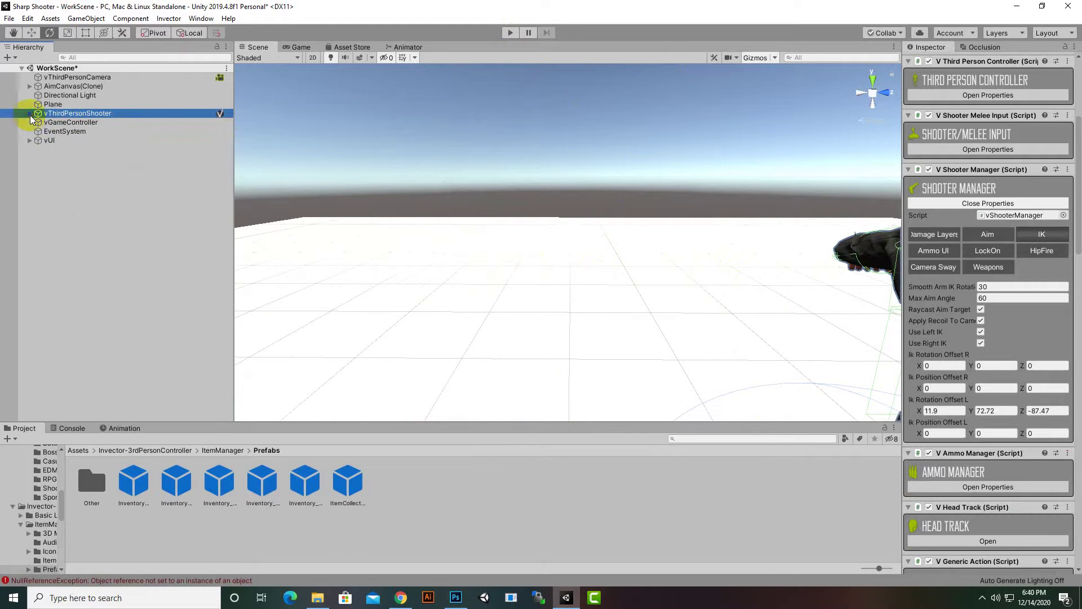
# - Create a folder named ReadyPlayers inside Assets/Prefebs and open it
pyautogui.click(78, 451)
pyautogui.click(439, 497)
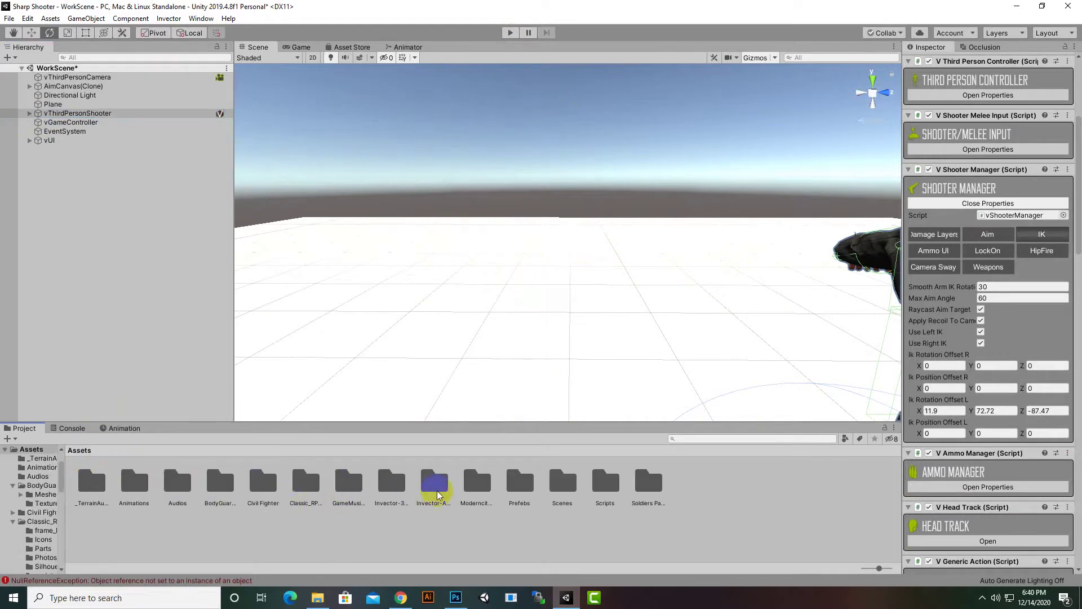
pyautogui.doubleClick(517, 490)
pyautogui.rightClick(194, 496)
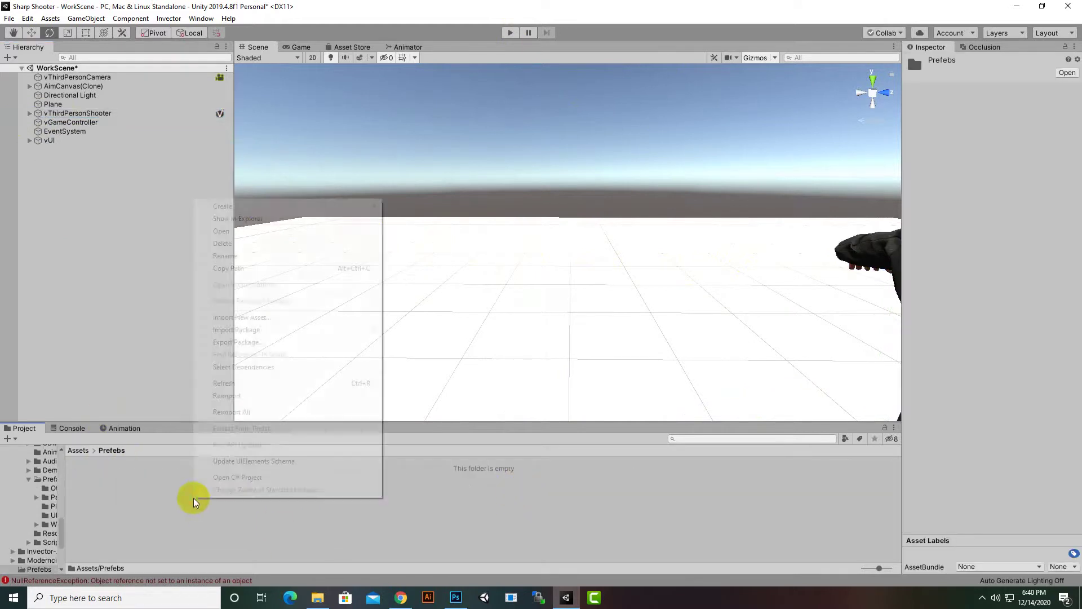
pyautogui.moveTo(321, 207)
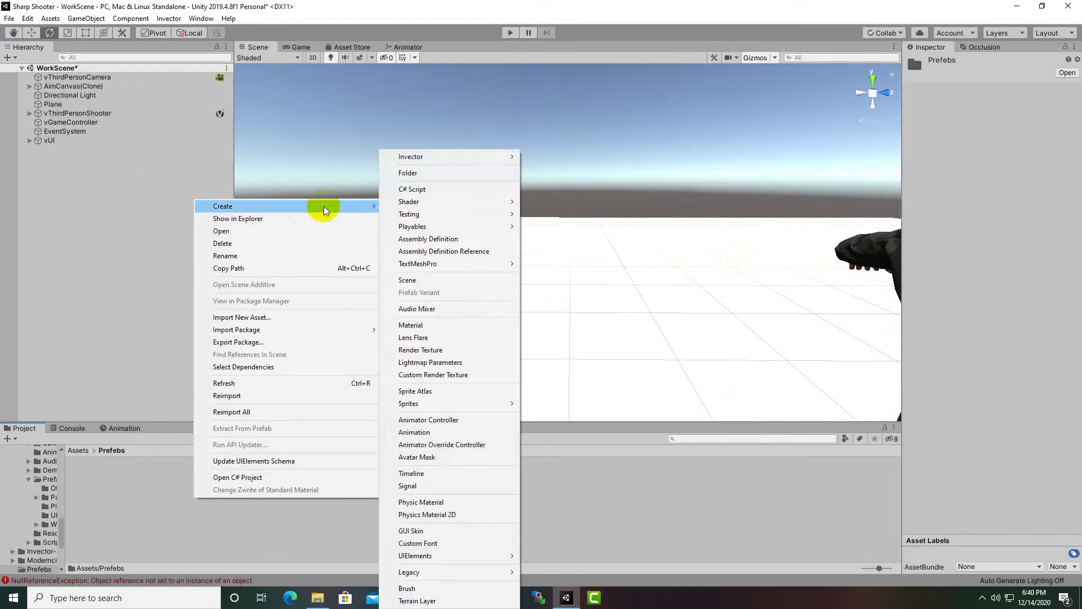
pyautogui.click(411, 169)
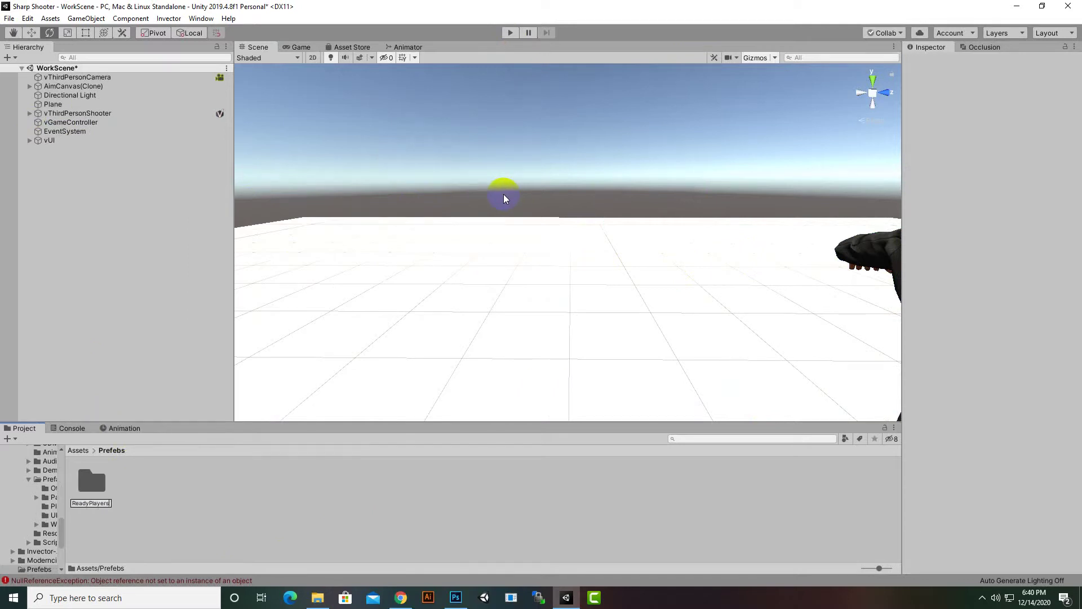
pyautogui.press('Return')
pyautogui.press('Return')
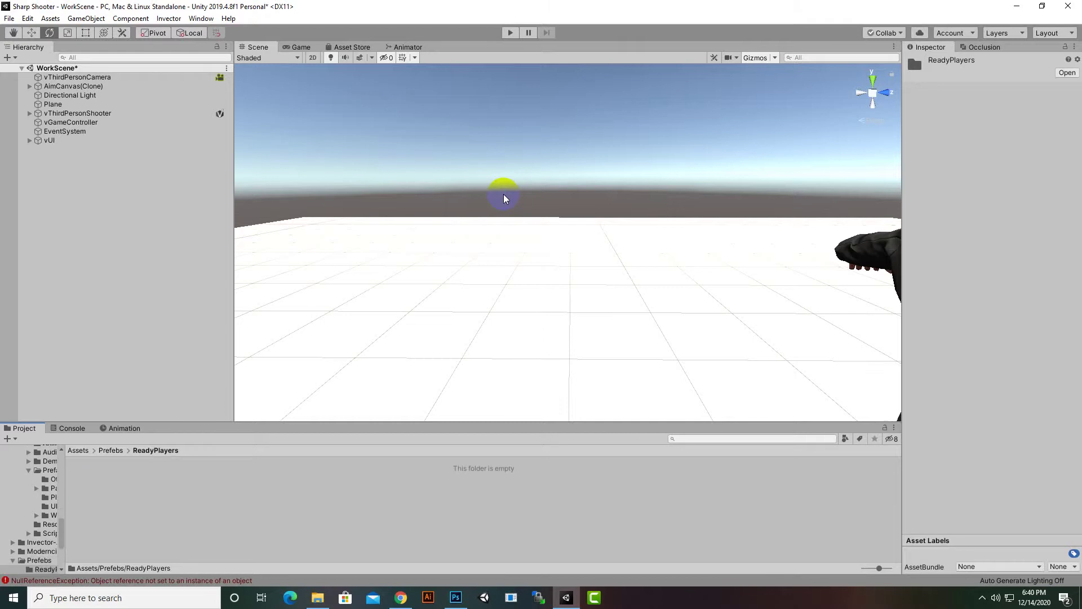
# - Rename the vThirdPersonShooter object in the scene as BodyGuardPlayer1
pyautogui.rightClick(73, 113)
pyautogui.click(93, 154)
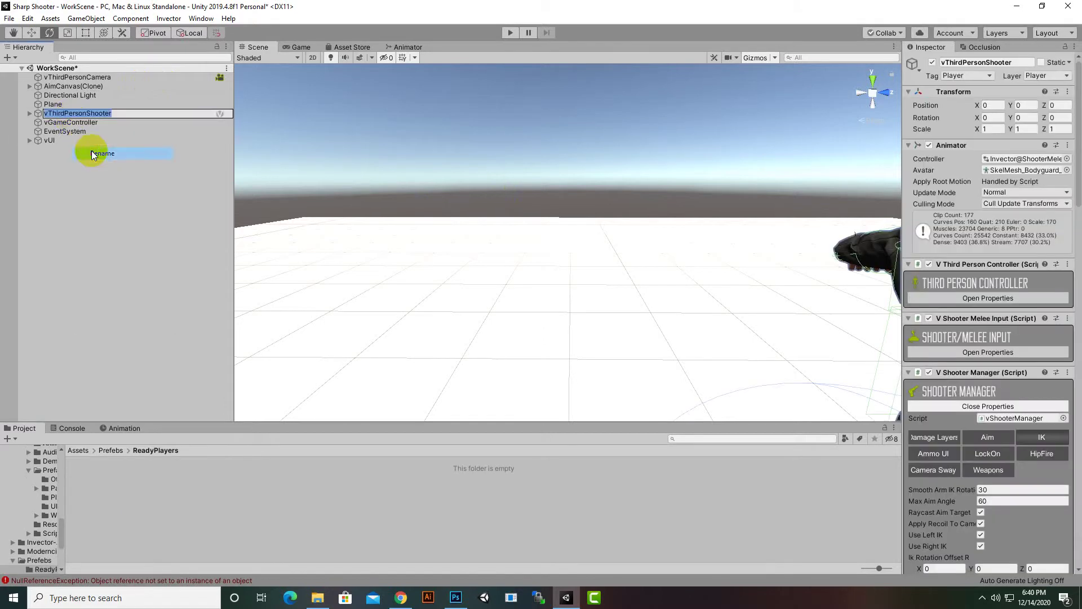
pyautogui.write('BodyGr')
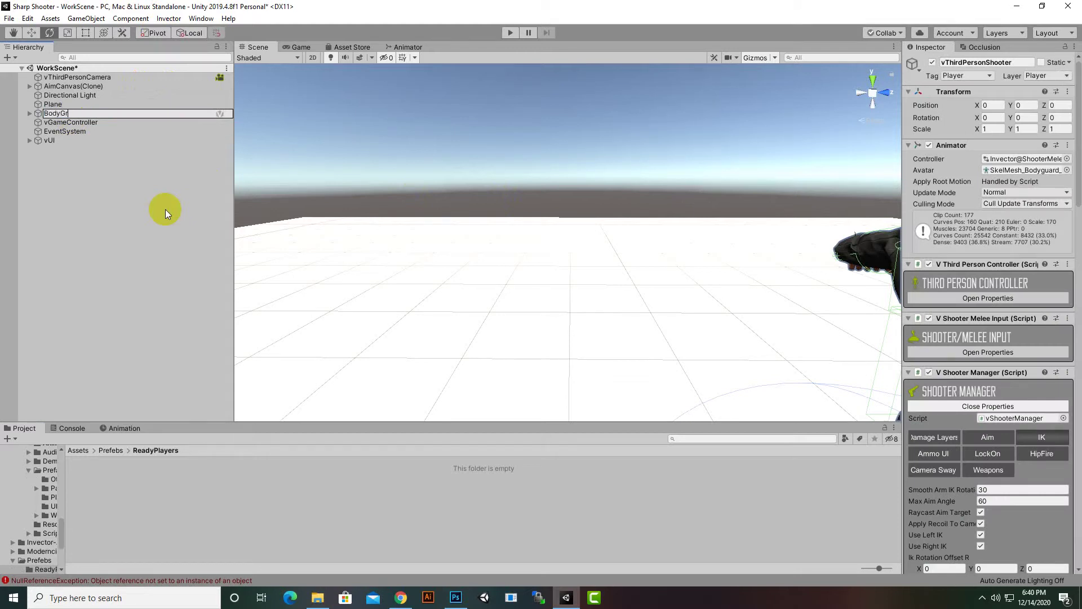
pyautogui.press('BackSpace')
pyautogui.write('uardPlayr')
pyautogui.press('BackSpace')
pyautogui.write('er1')
pyautogui.press('Return')
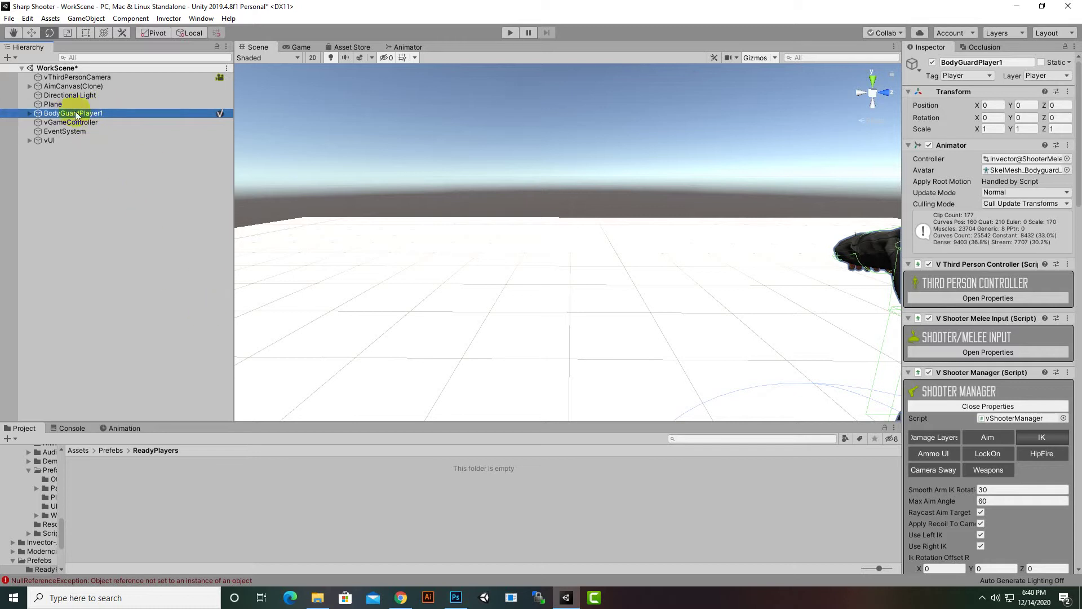
# - Save BodyGuardPlayer1 as a prefab in the ReadyPlayers folder and replace the original scene character with an instance of that prefab
pyautogui.moveTo(66, 115); pyautogui.dragTo(119, 492)
pyautogui.click(105, 479)
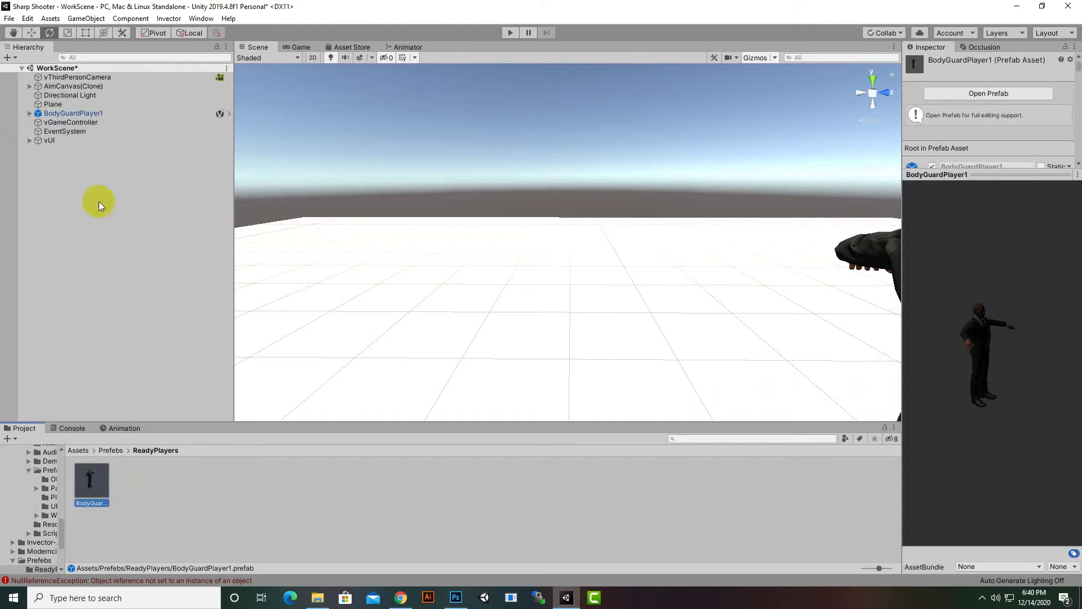
pyautogui.click(95, 113)
pyautogui.press('Delete')
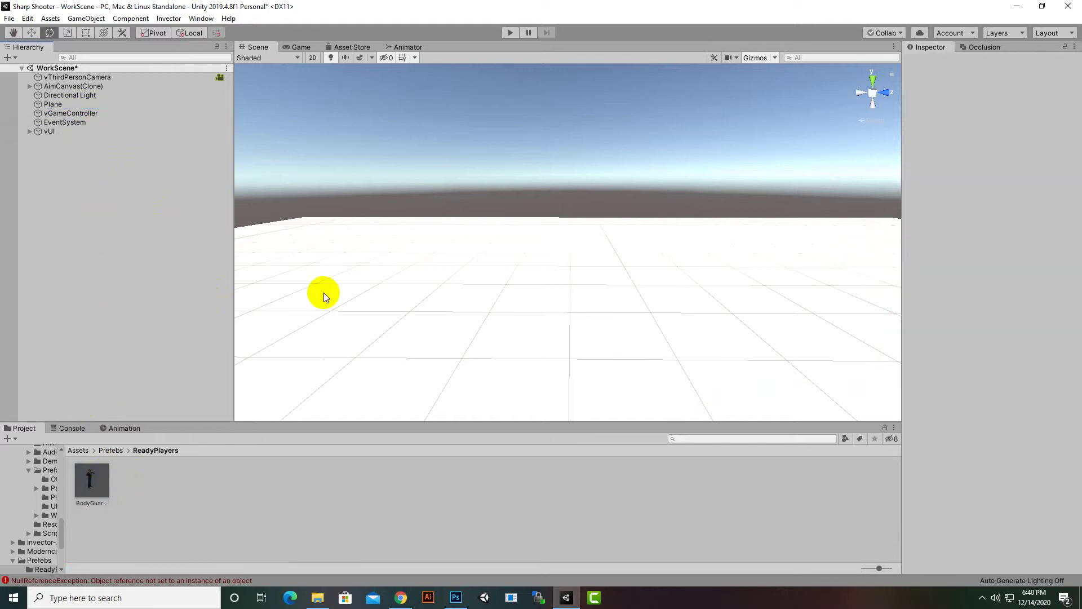
pyautogui.moveTo(92, 480); pyautogui.dragTo(423, 324)
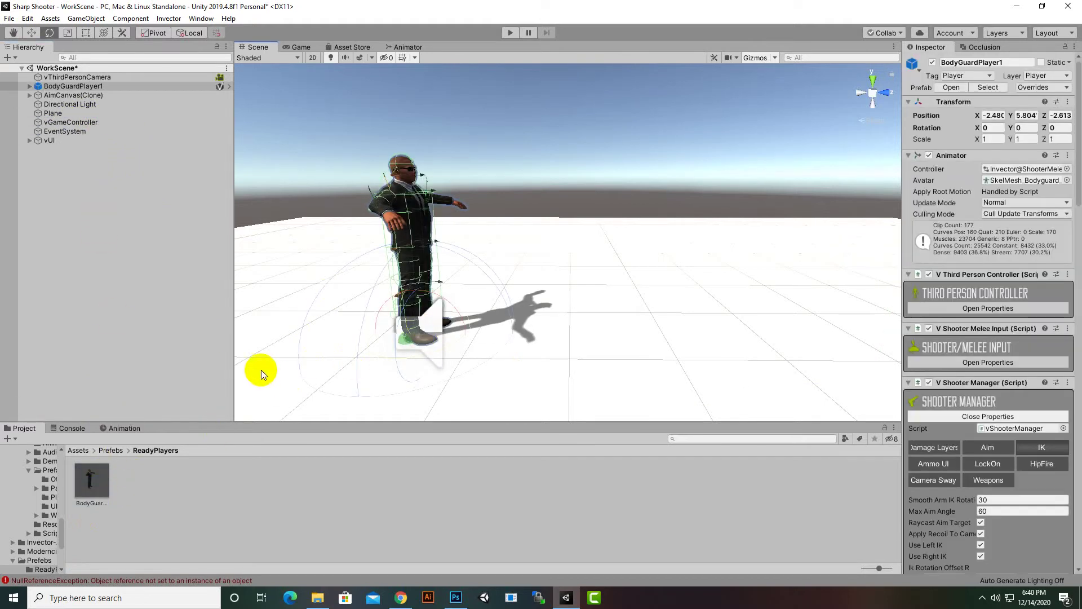
# - Enter Play mode and equip the handgun in weapon slot 1 and the assault rifle in slot 3 through the inventory
pyautogui.click(511, 32)
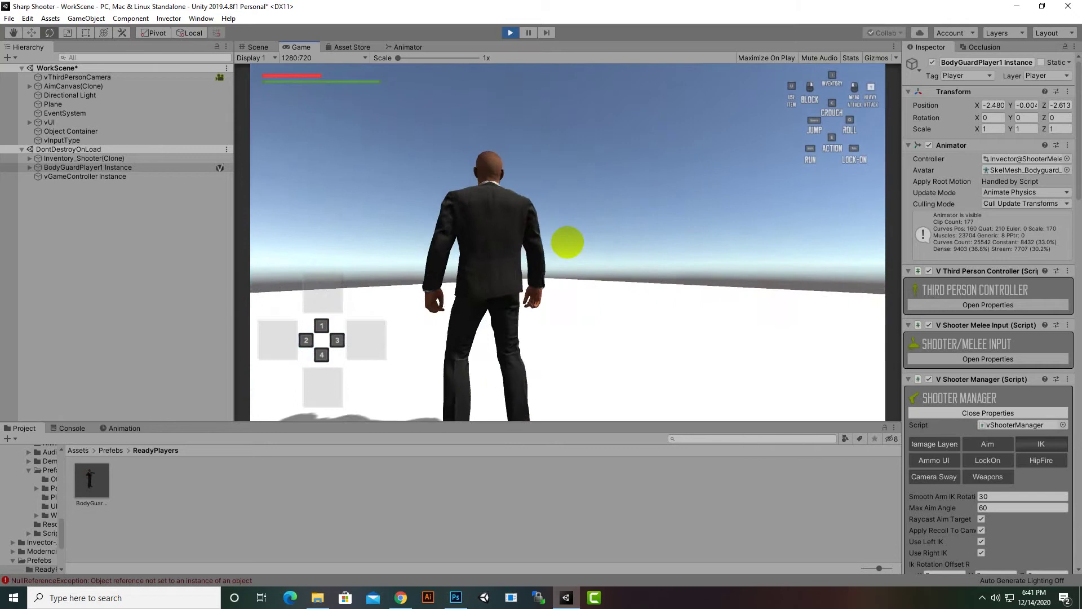
pyautogui.press('w')
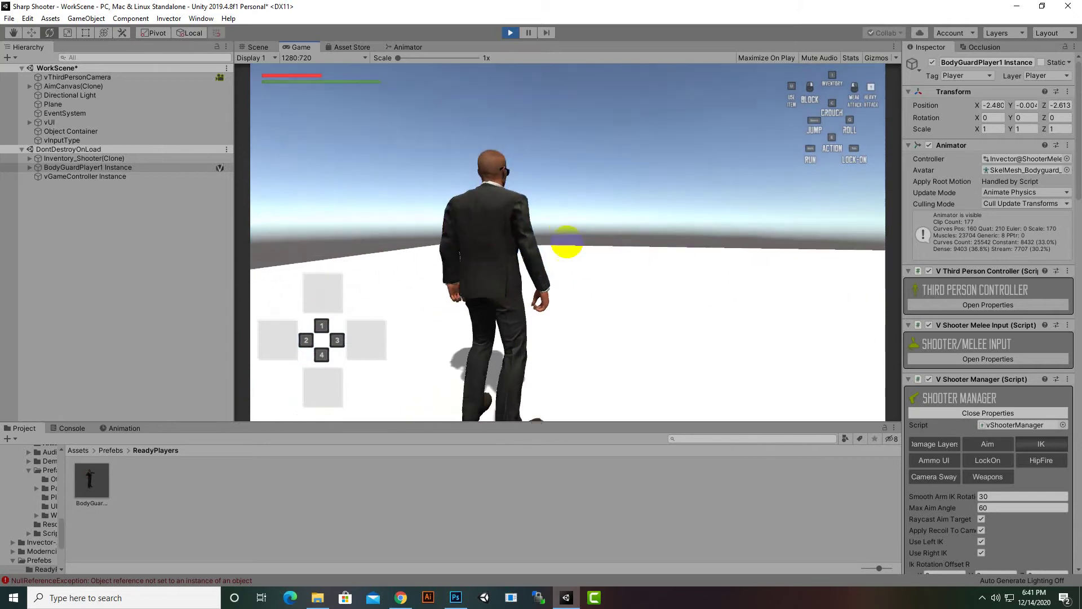
pyautogui.press('i')
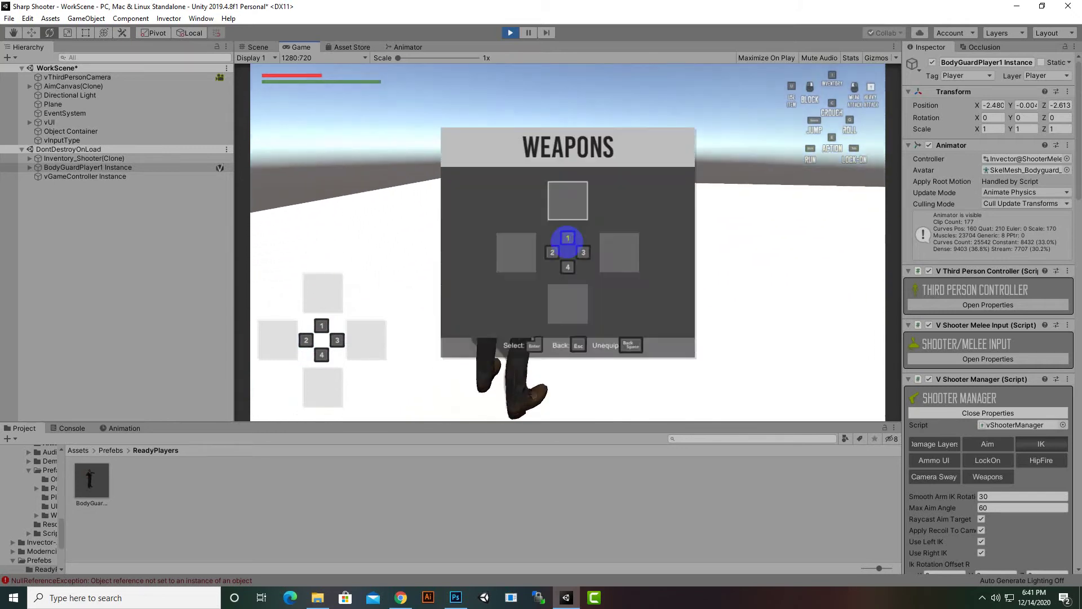
pyautogui.press('Return')
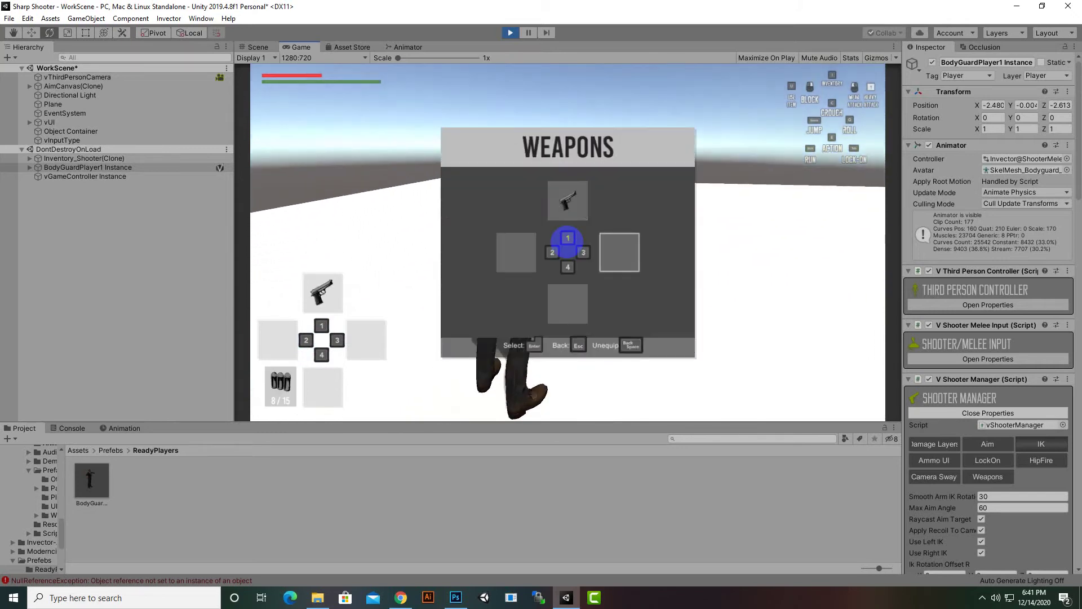
pyautogui.press('Return')
pyautogui.press('Return')
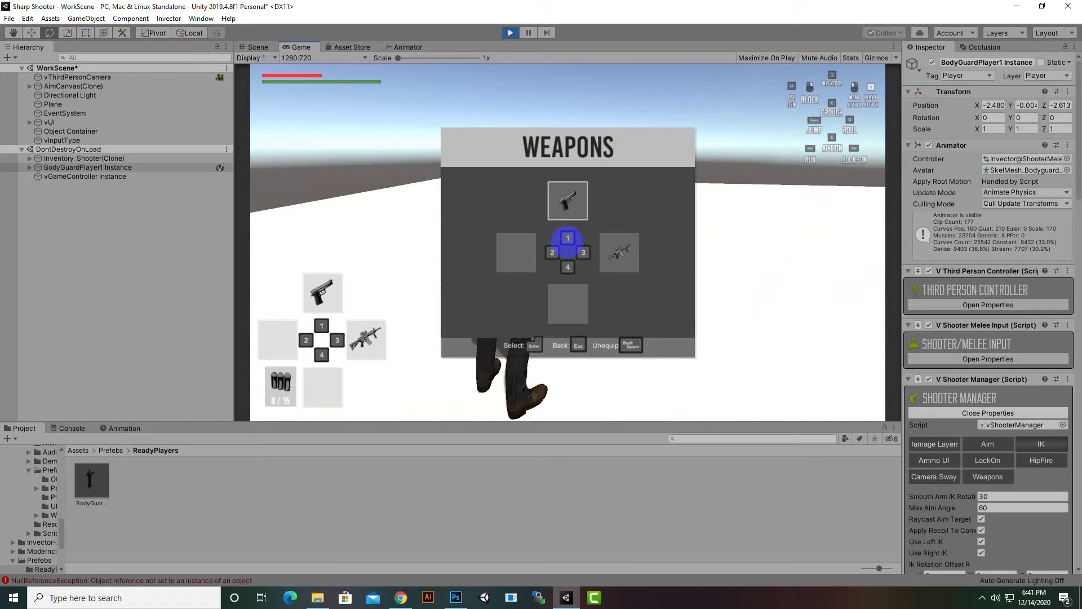
pyautogui.press('Escape')
pyautogui.press('Escape')
# - Test the prefab character's handgun by aiming and firing it, and release the cursor from the game
pyautogui.rightClick(567, 241)
pyautogui.click(567, 242)
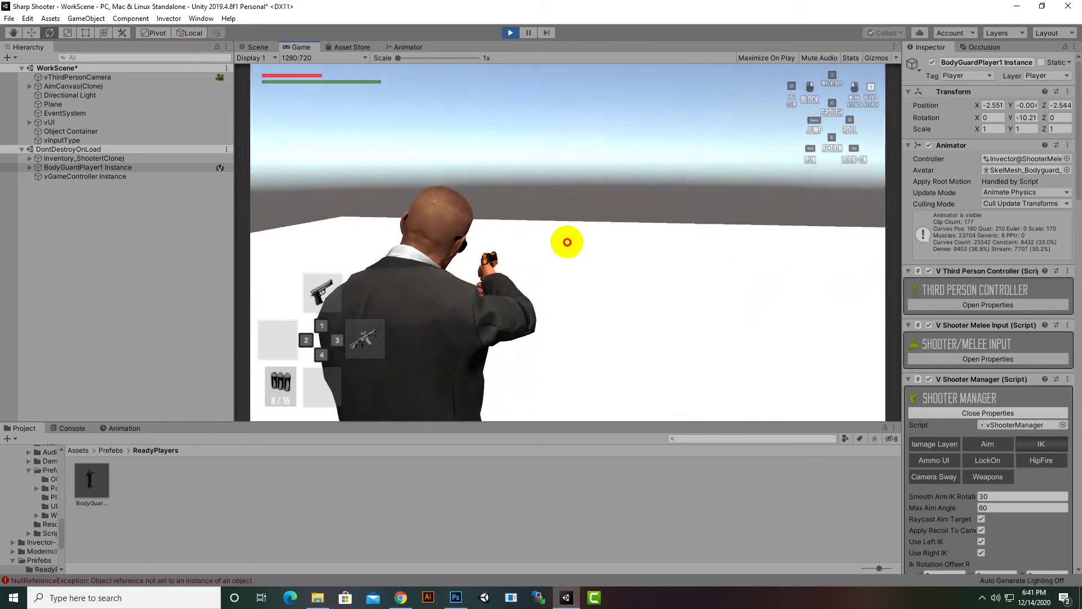
pyautogui.click(567, 242)
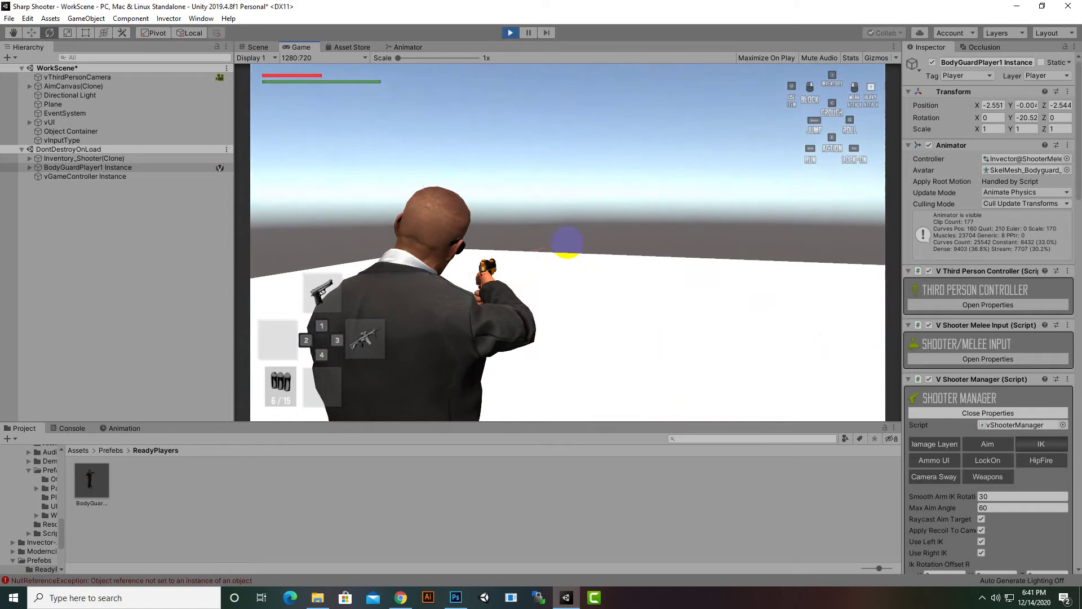
pyautogui.press('Escape')
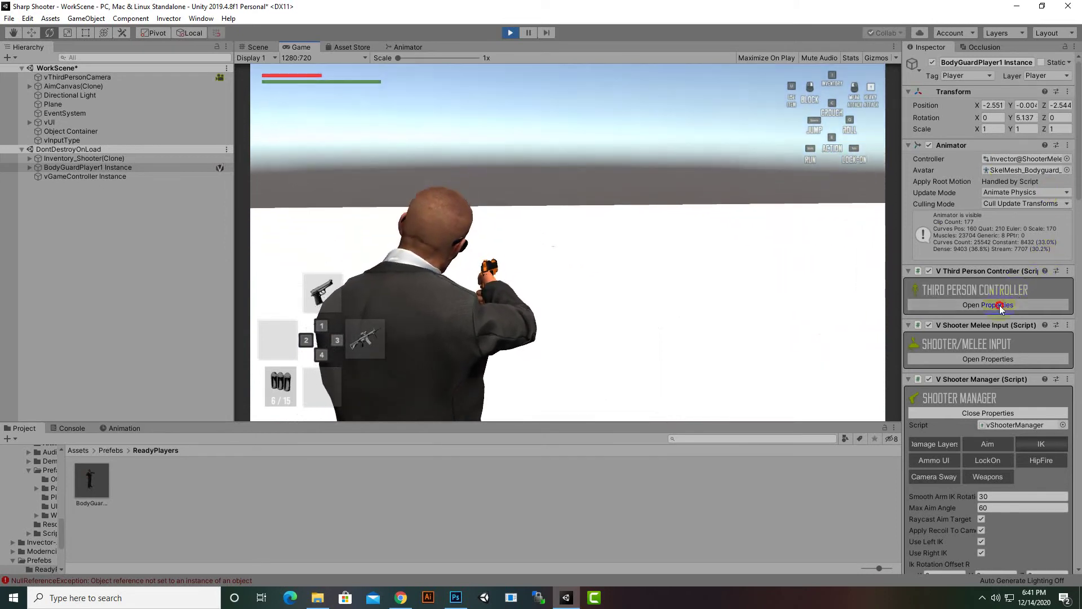
# - Expand the Third Person Controller and Shooter/Melee Input properties, and unlock aiming in the Shooter Manager's Play mode debug options
pyautogui.click(1000, 305)
pyautogui.scroll(-4, 997, 294)
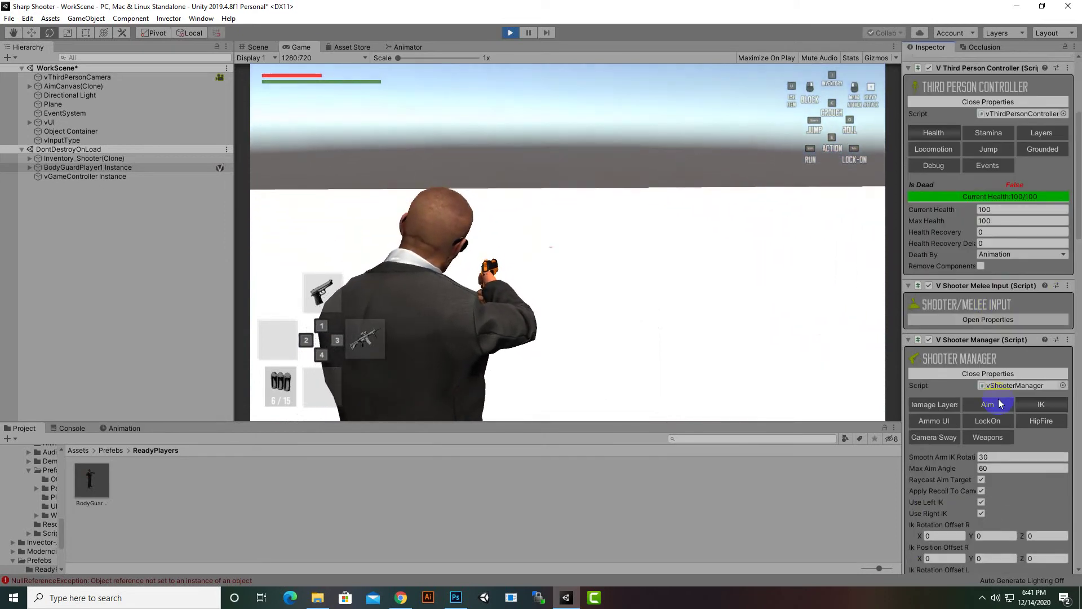
pyautogui.click(976, 322)
pyautogui.scroll(-6, 1021, 275)
pyautogui.scroll(-5, 998, 327)
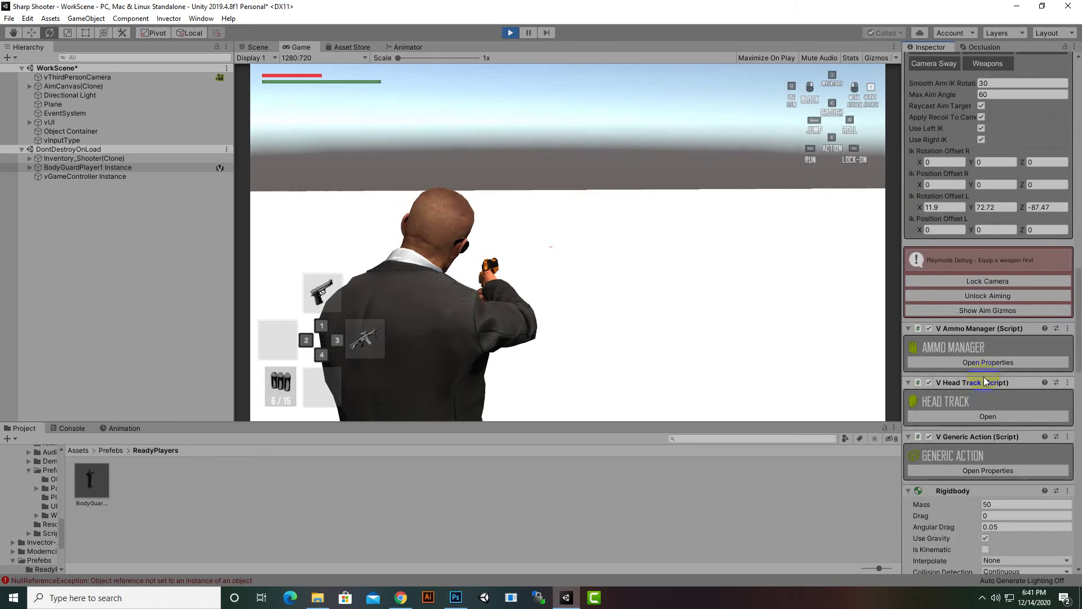
pyautogui.click(985, 296)
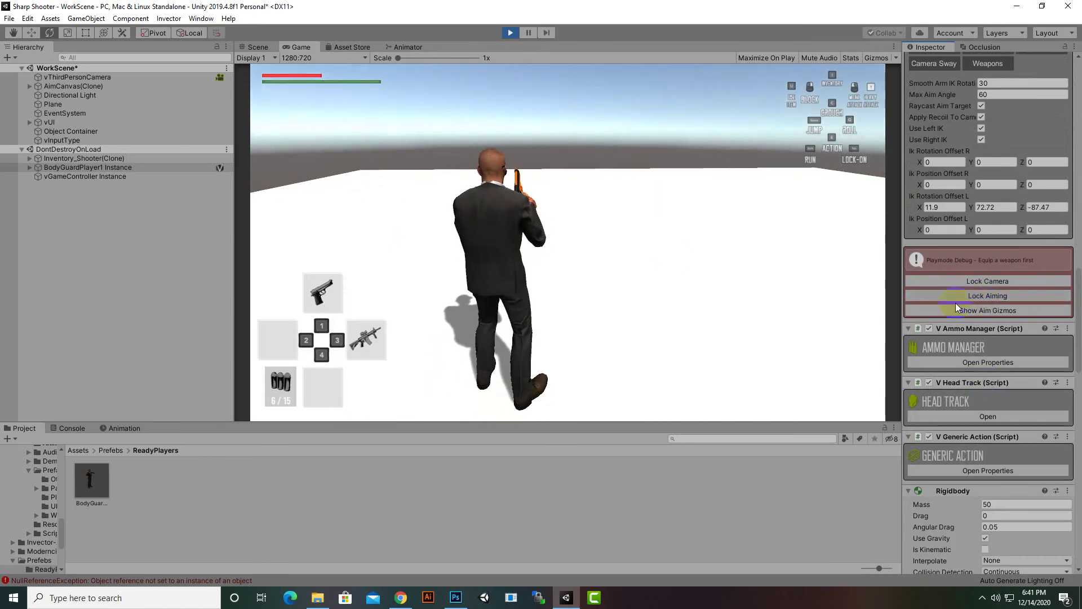
# - Return to the game and fire the handgun again with aiming unlocked
pyautogui.click(672, 257)
pyautogui.rightClick(567, 242)
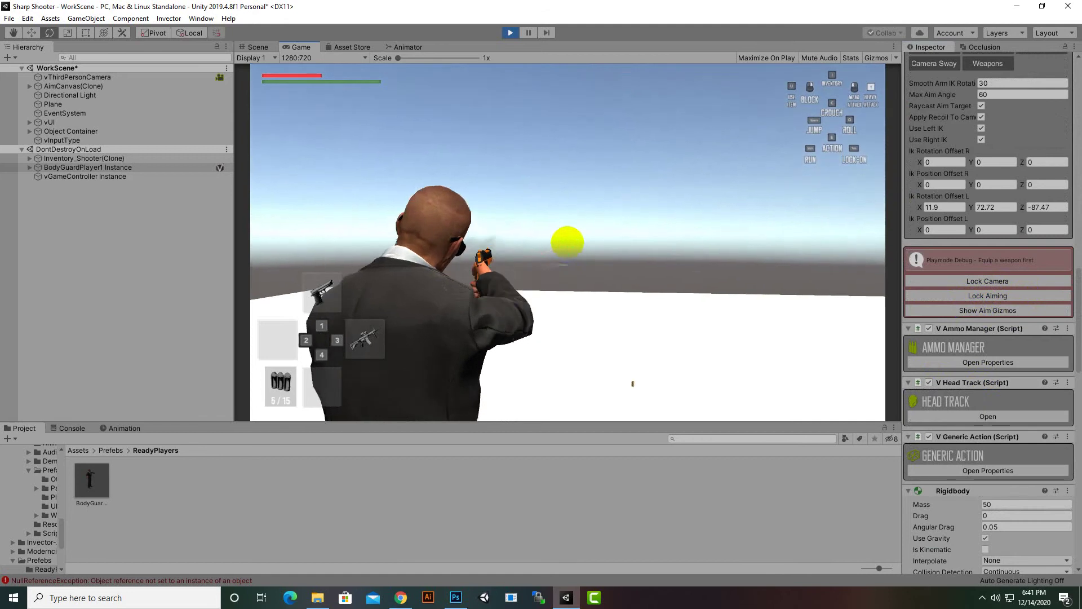
pyautogui.rightClick(567, 242)
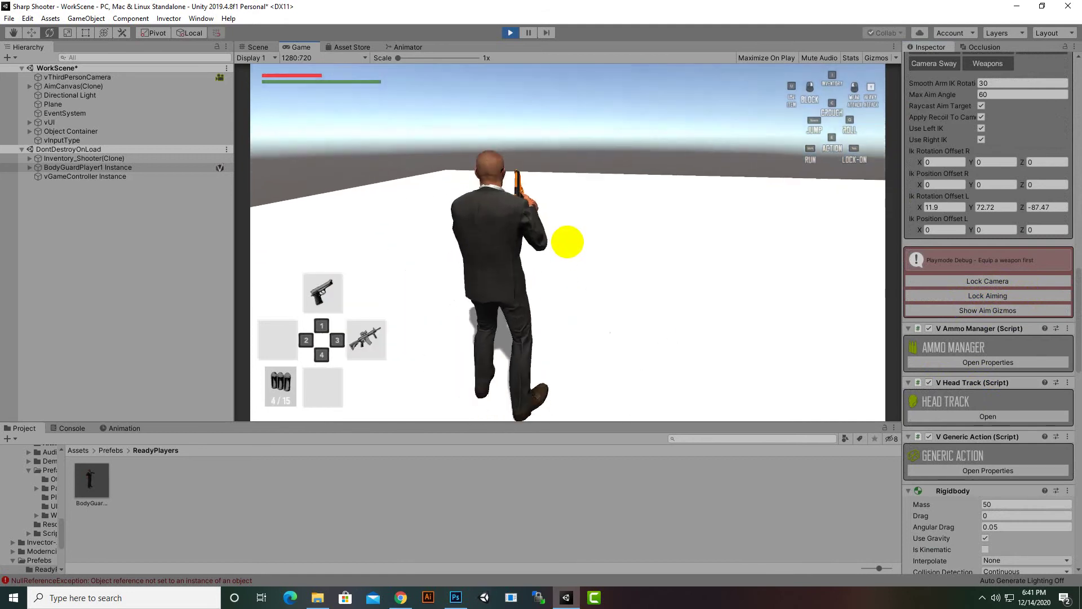
# - Switch to the assault rifle in slot 3, test it by aiming and firing, and exit Play mode
pyautogui.press('3')
pyautogui.press('space')
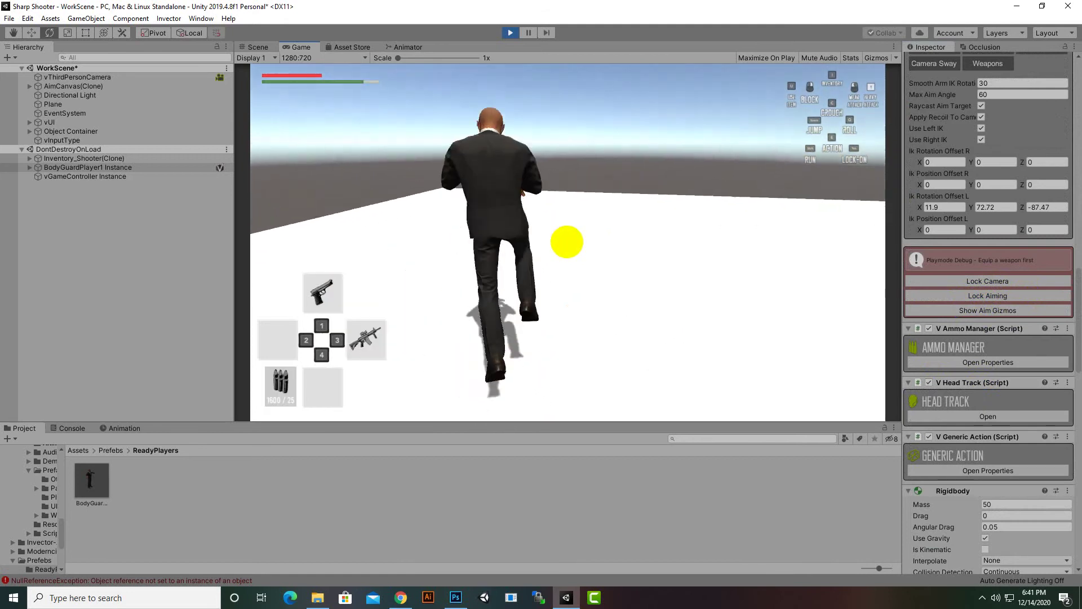
pyautogui.rightClick(568, 243)
pyautogui.click(568, 243)
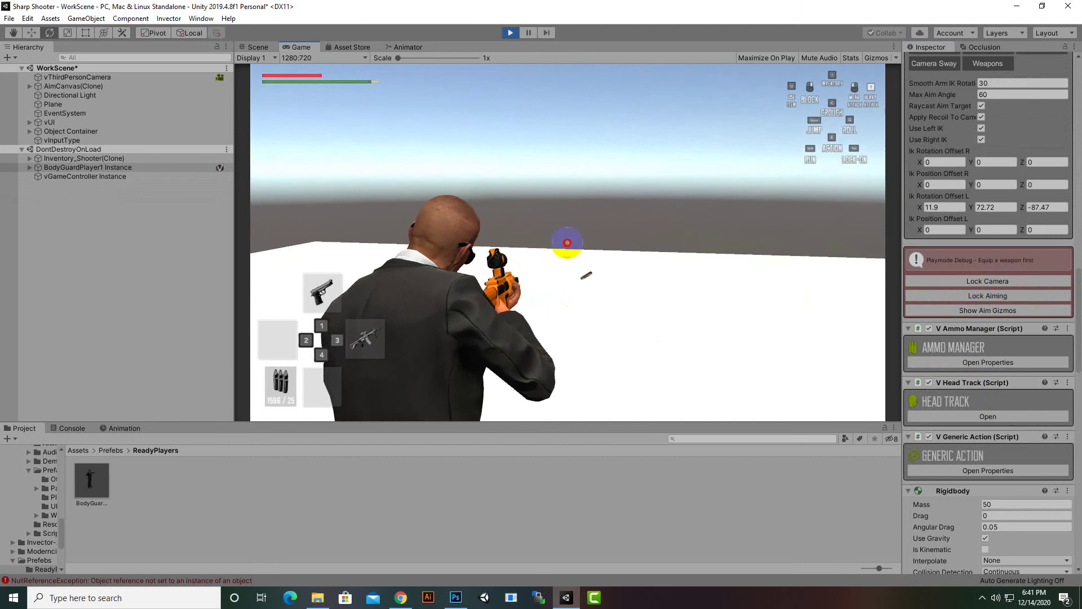
pyautogui.click(568, 242)
pyautogui.click(568, 242)
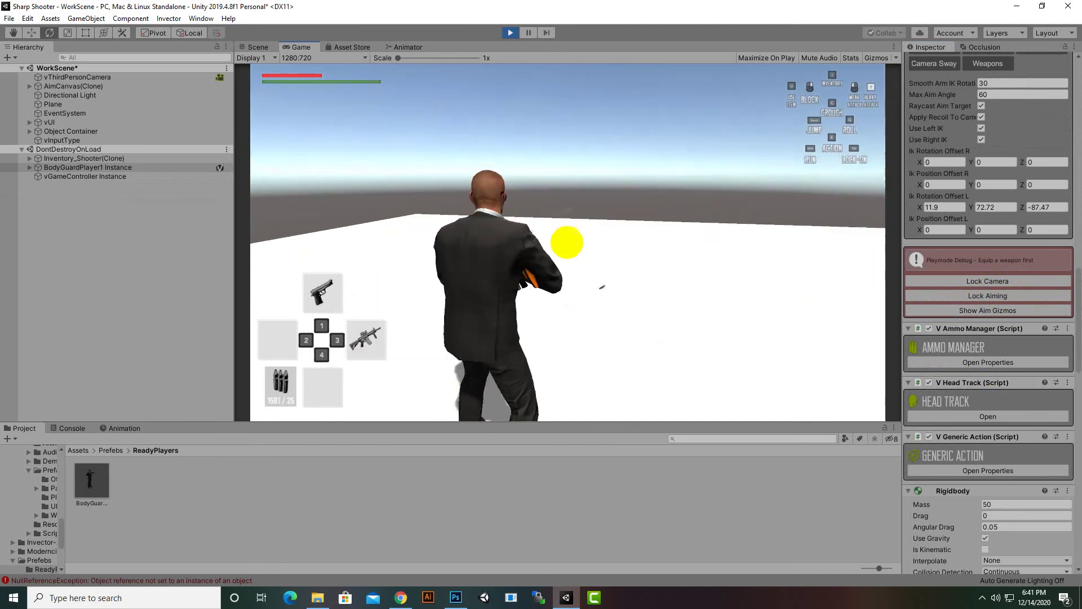
pyautogui.press('Escape')
pyautogui.click(511, 33)
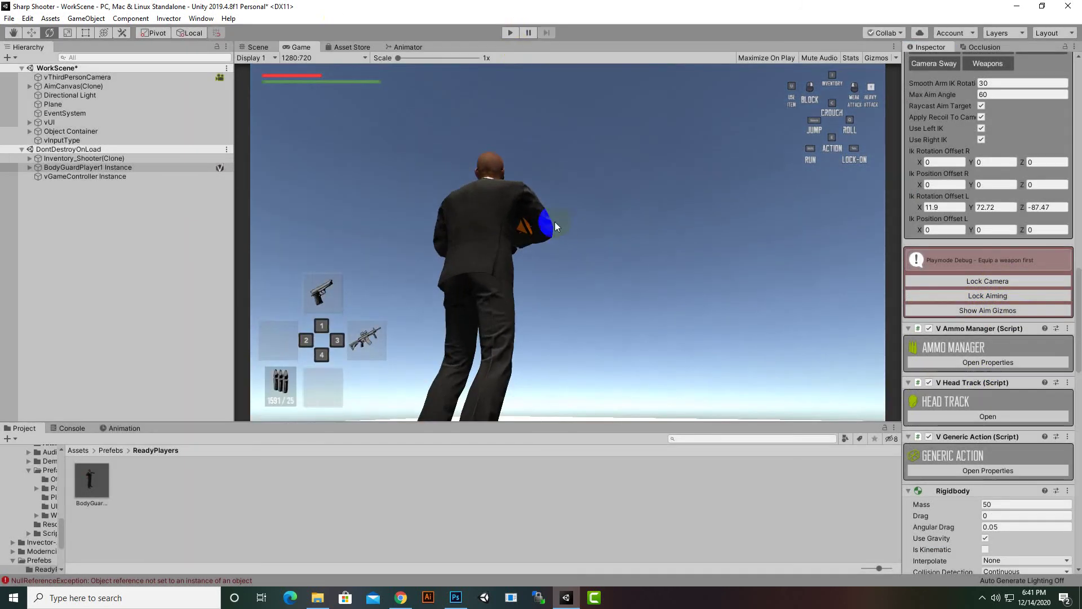